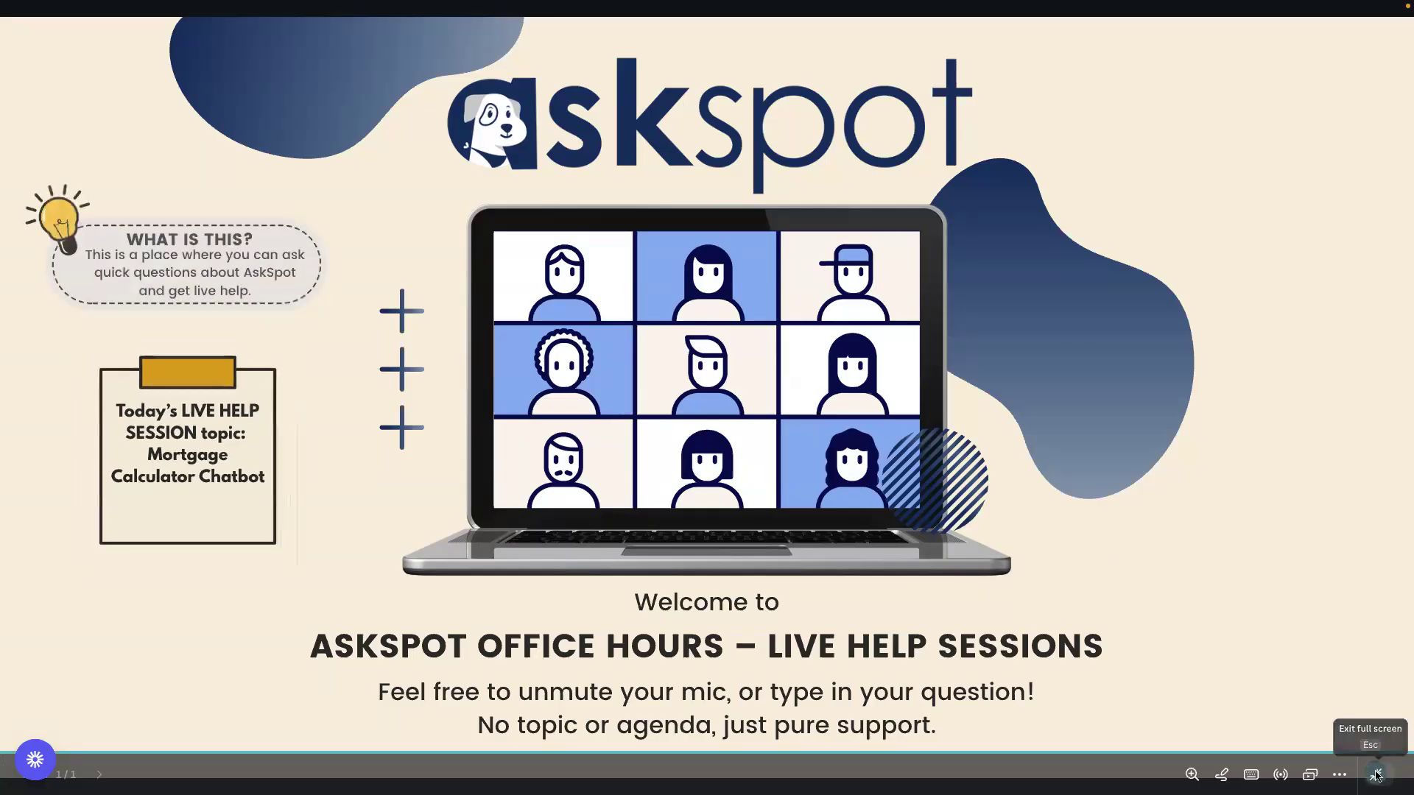
Leave the full-screen presentation of the welcome slide and switch to AskSpot's businesses page
left_click(1375, 775)
left_click(337, 194)
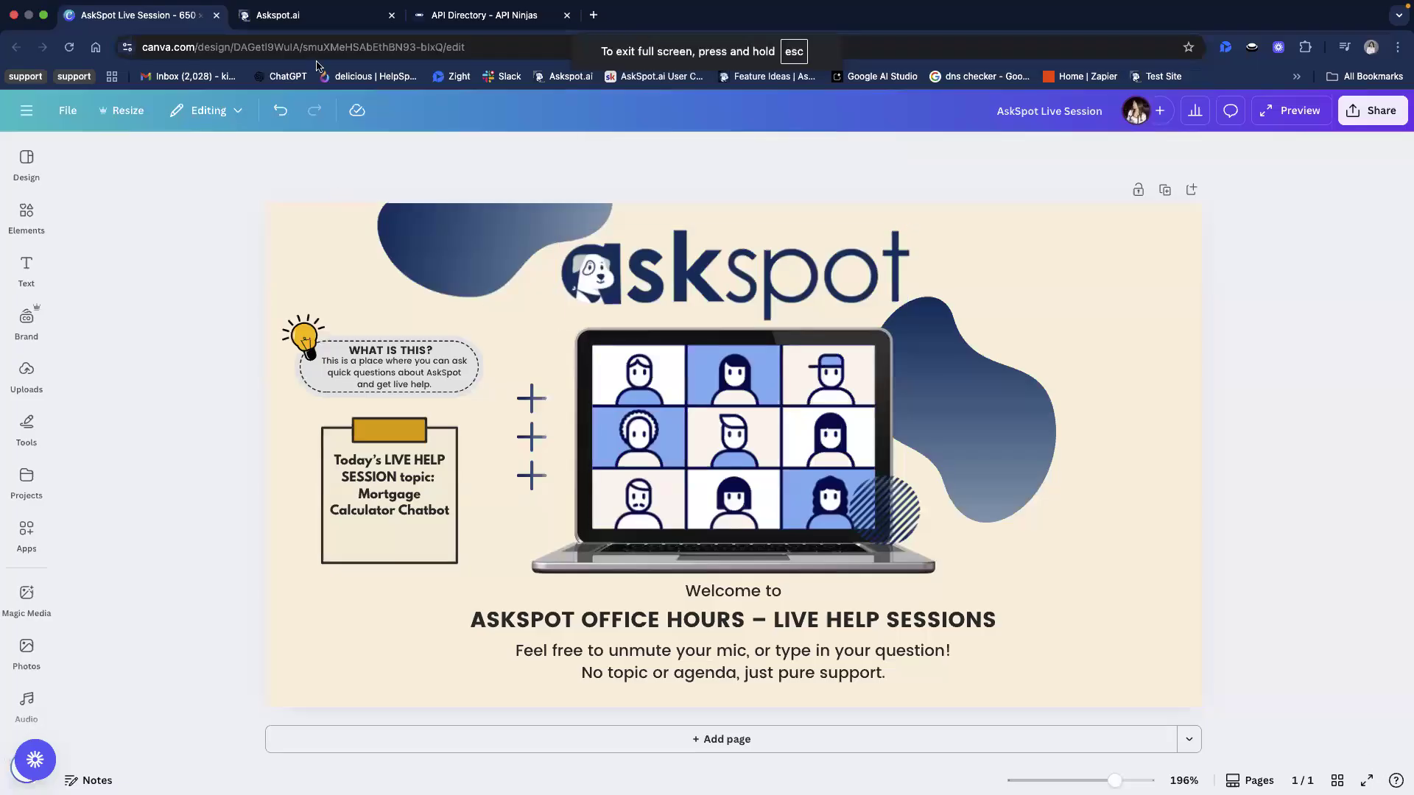
left_click(331, 25)
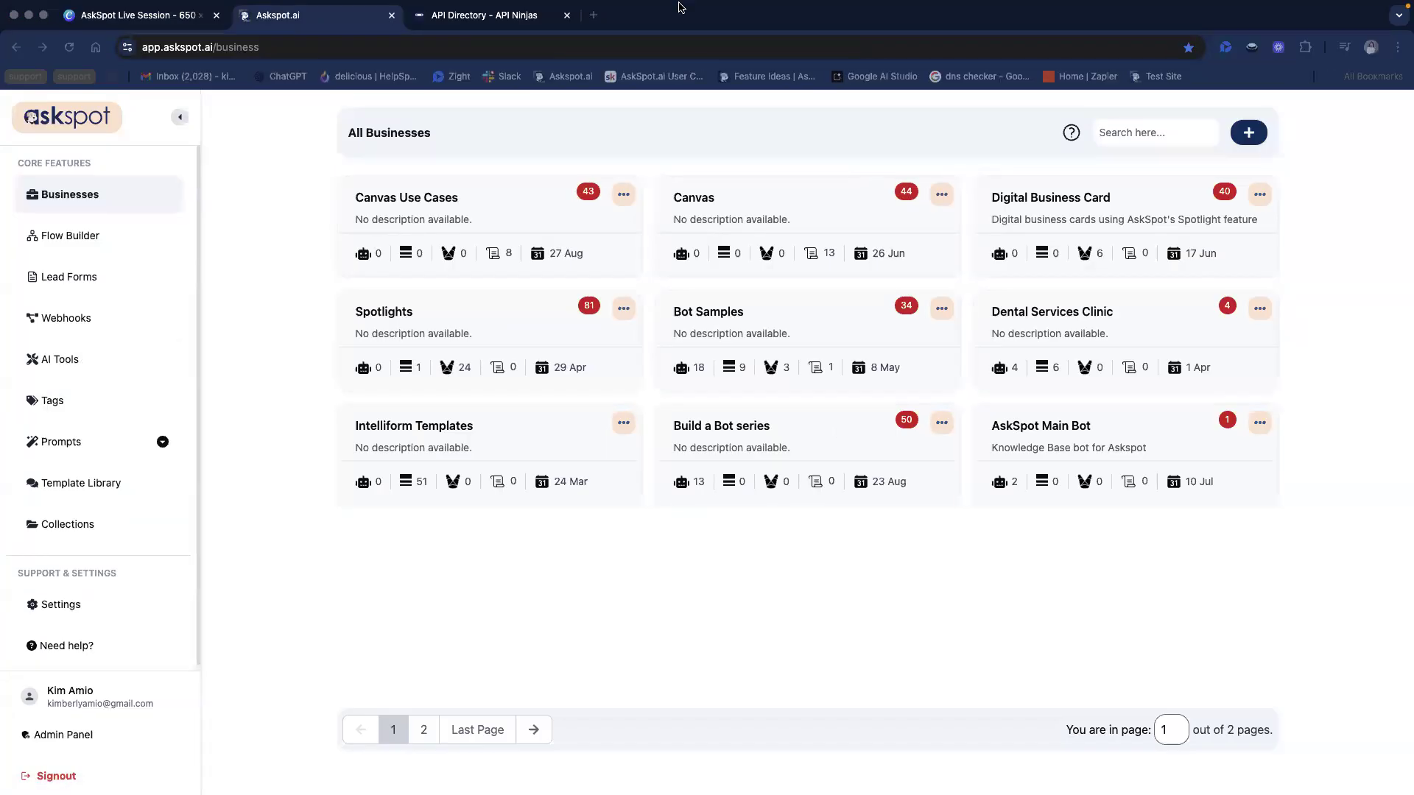
Switch to API Ninjas, check the monthly API call allowance in the account profile, and return to the API directory
left_click(447, 32)
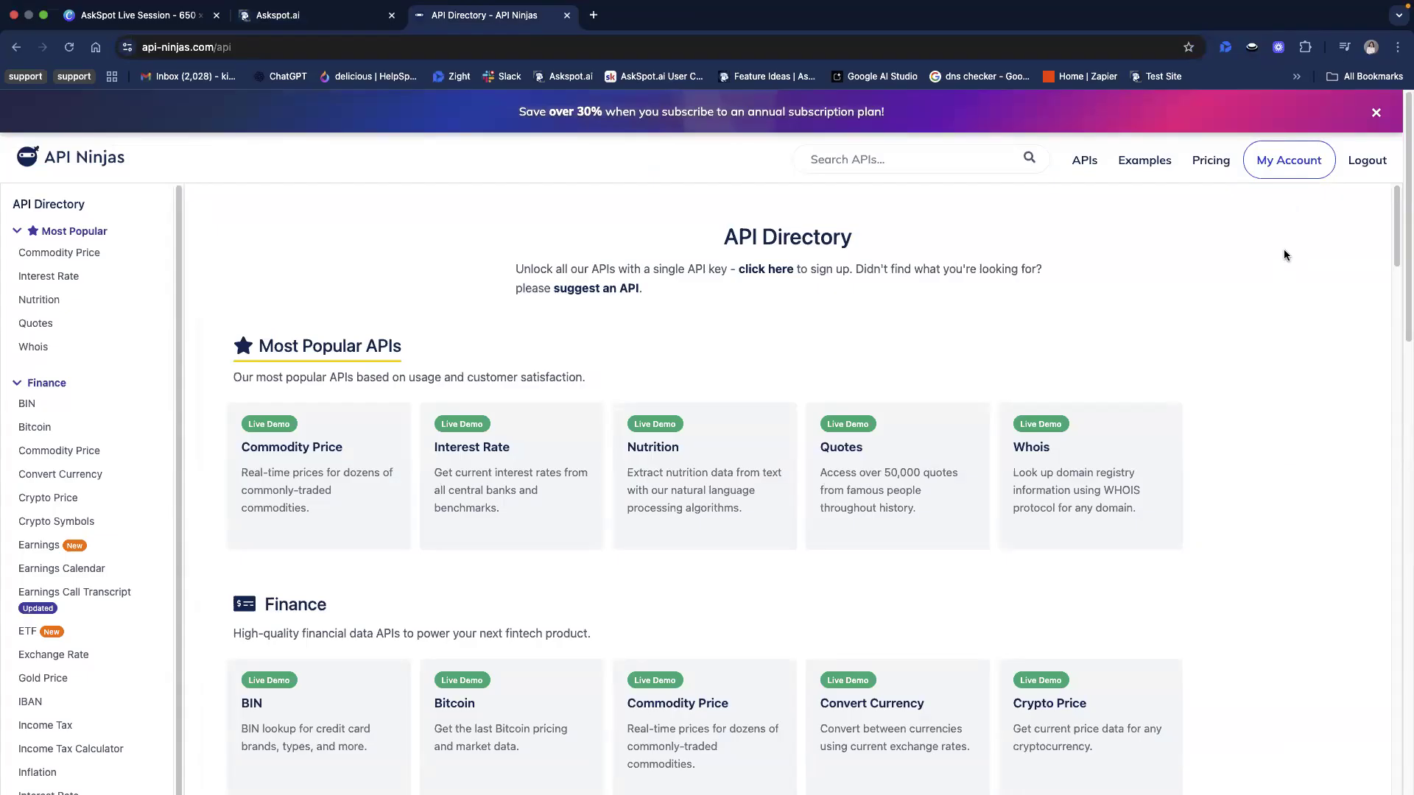
left_click(1285, 170)
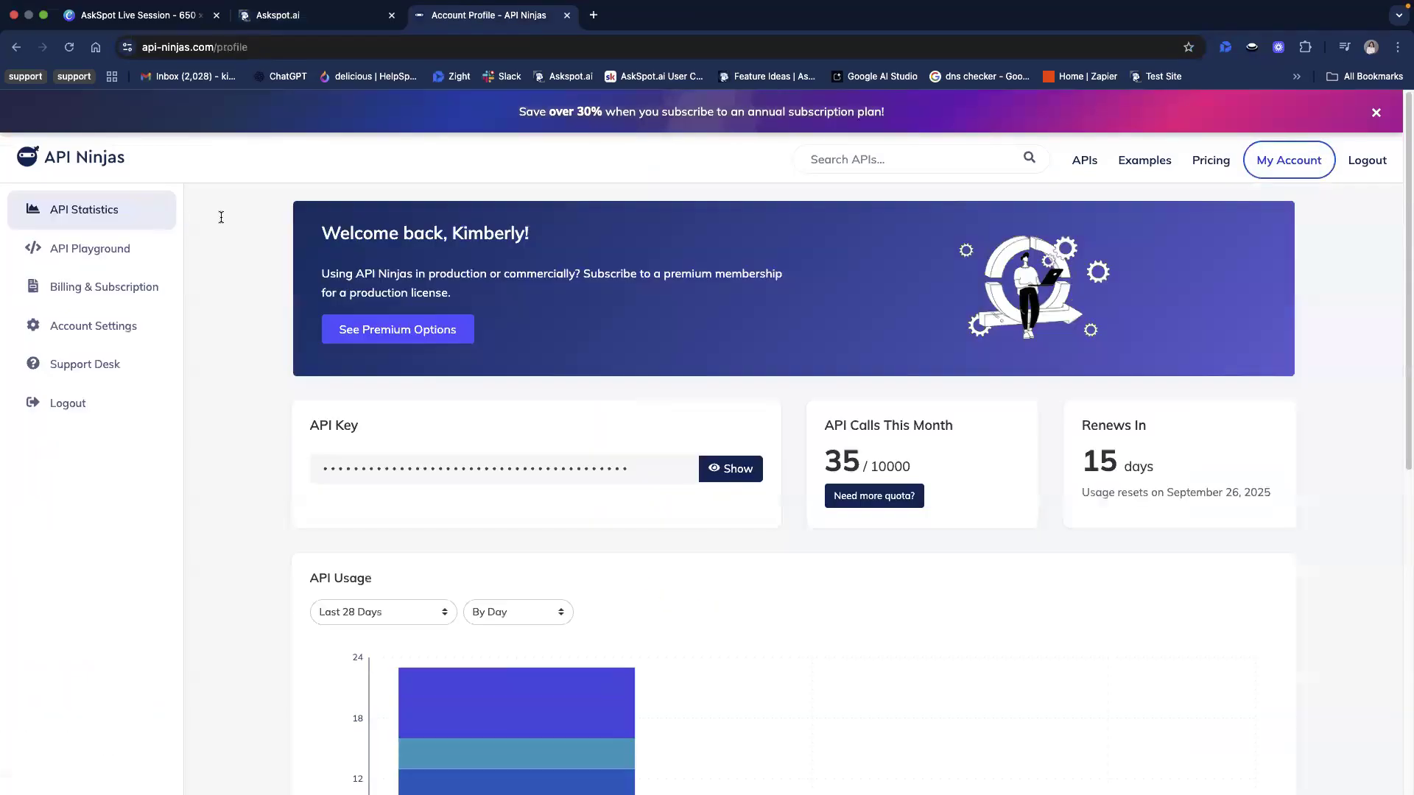
left_click_drag(871, 464, 917, 464)
left_click(909, 447)
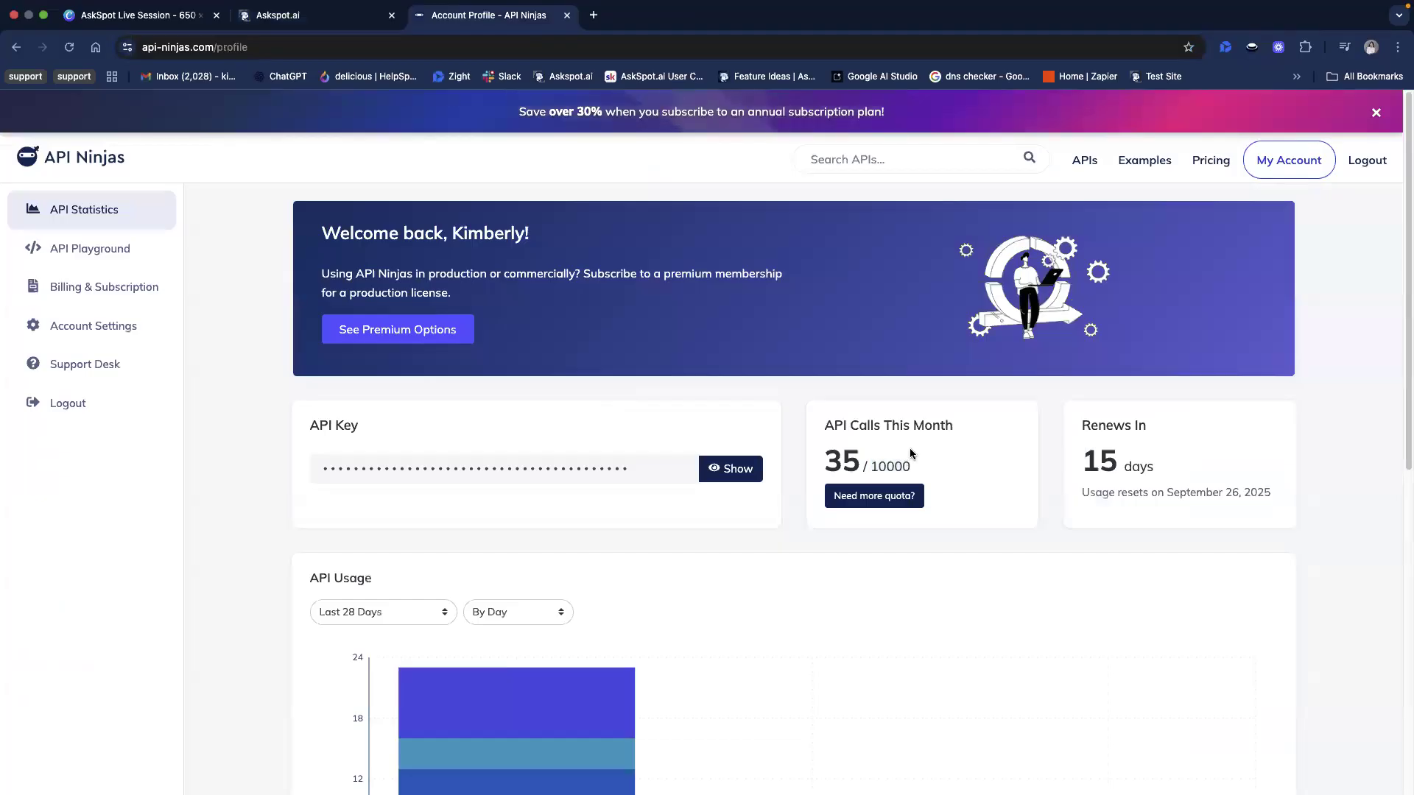
double_click(861, 466)
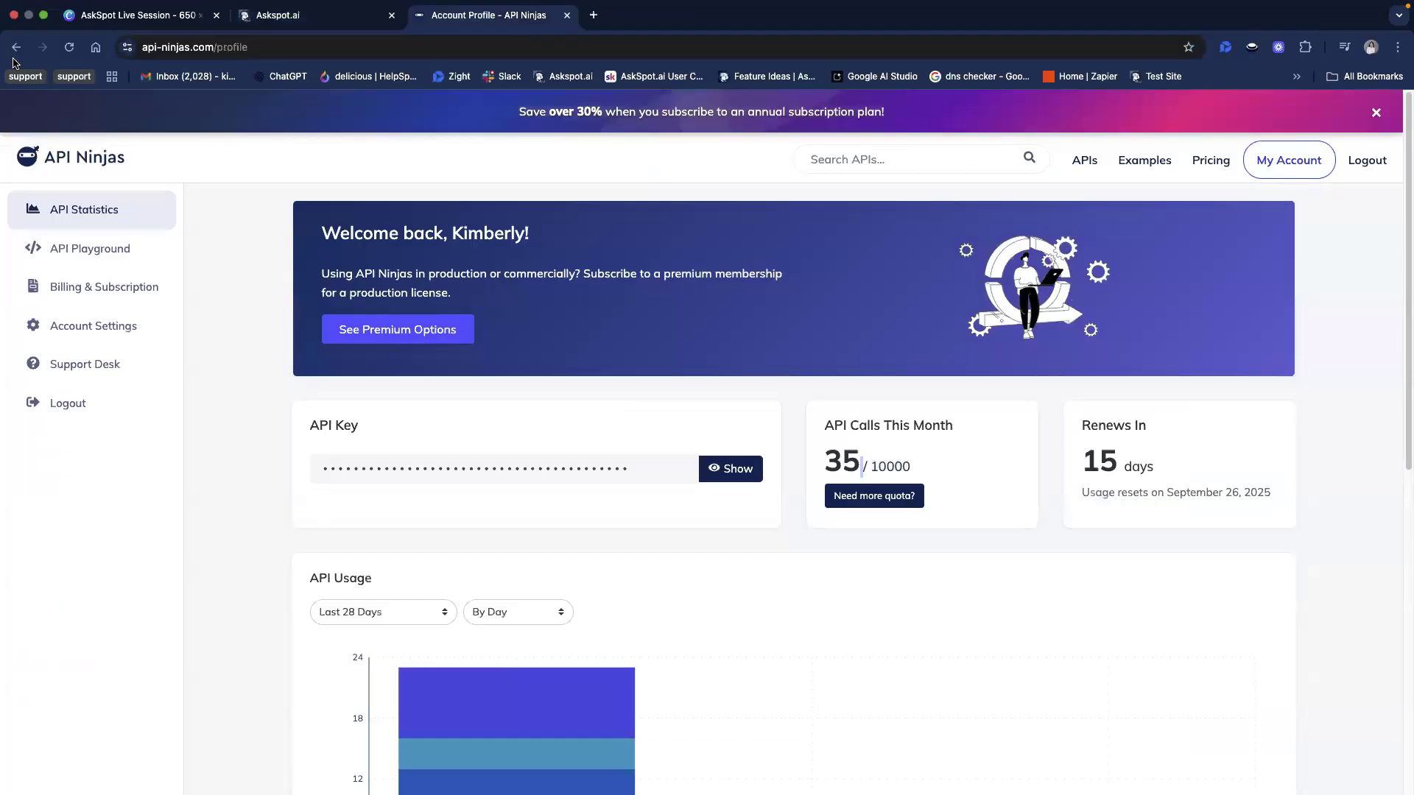
left_click(22, 50)
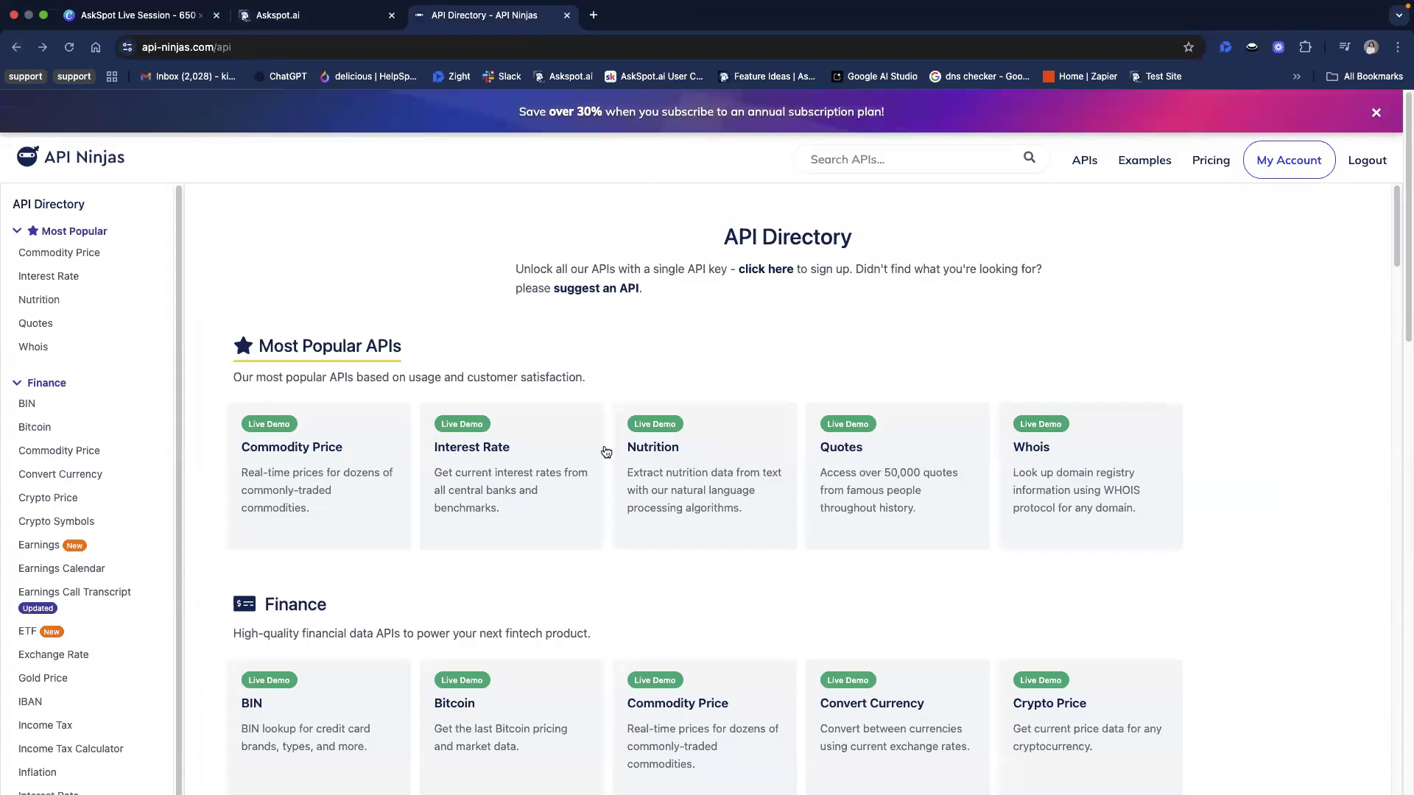
left_click(256, 65)
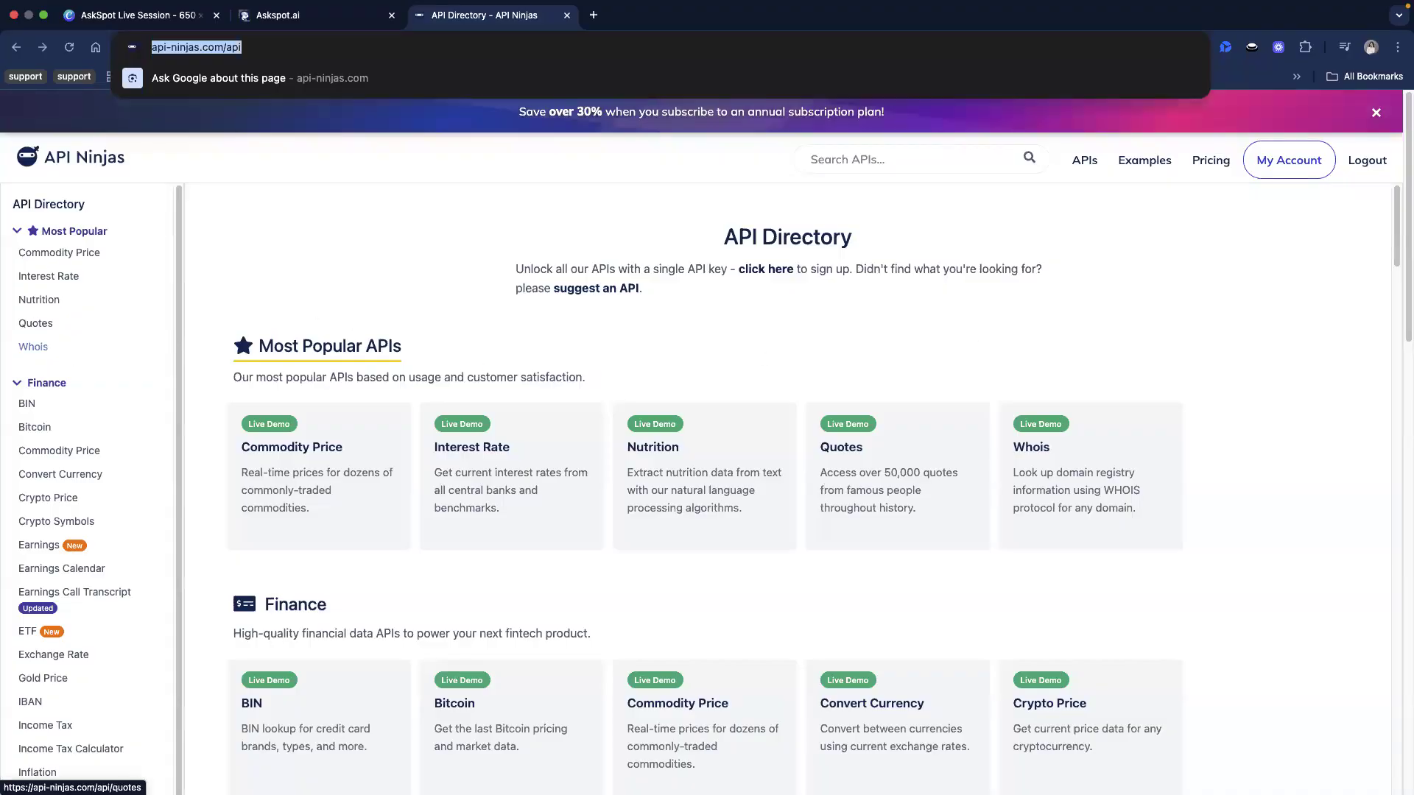
left_click(1135, 316)
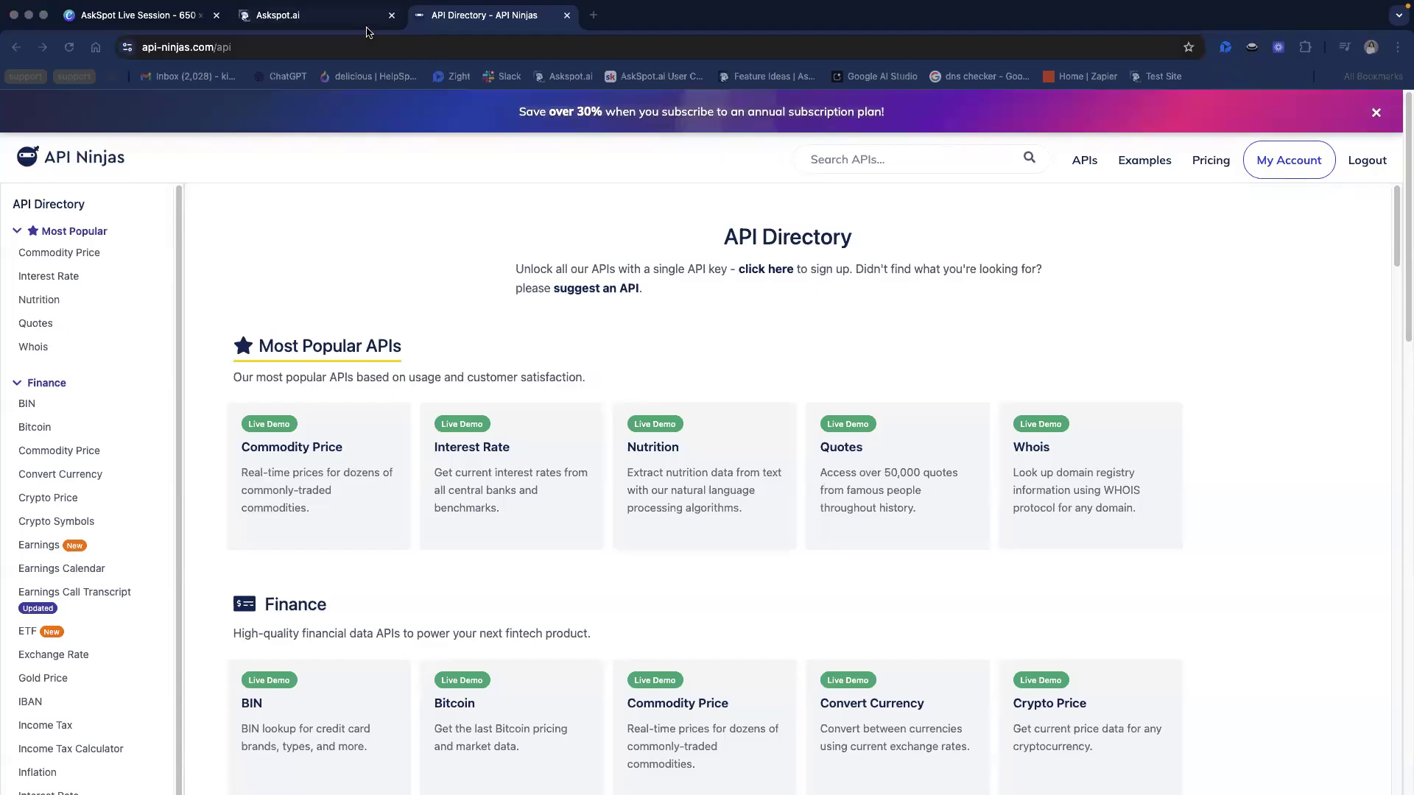
Switch back to AskSpot and start creating a new AI tool among the AI Tools
left_click(318, 16)
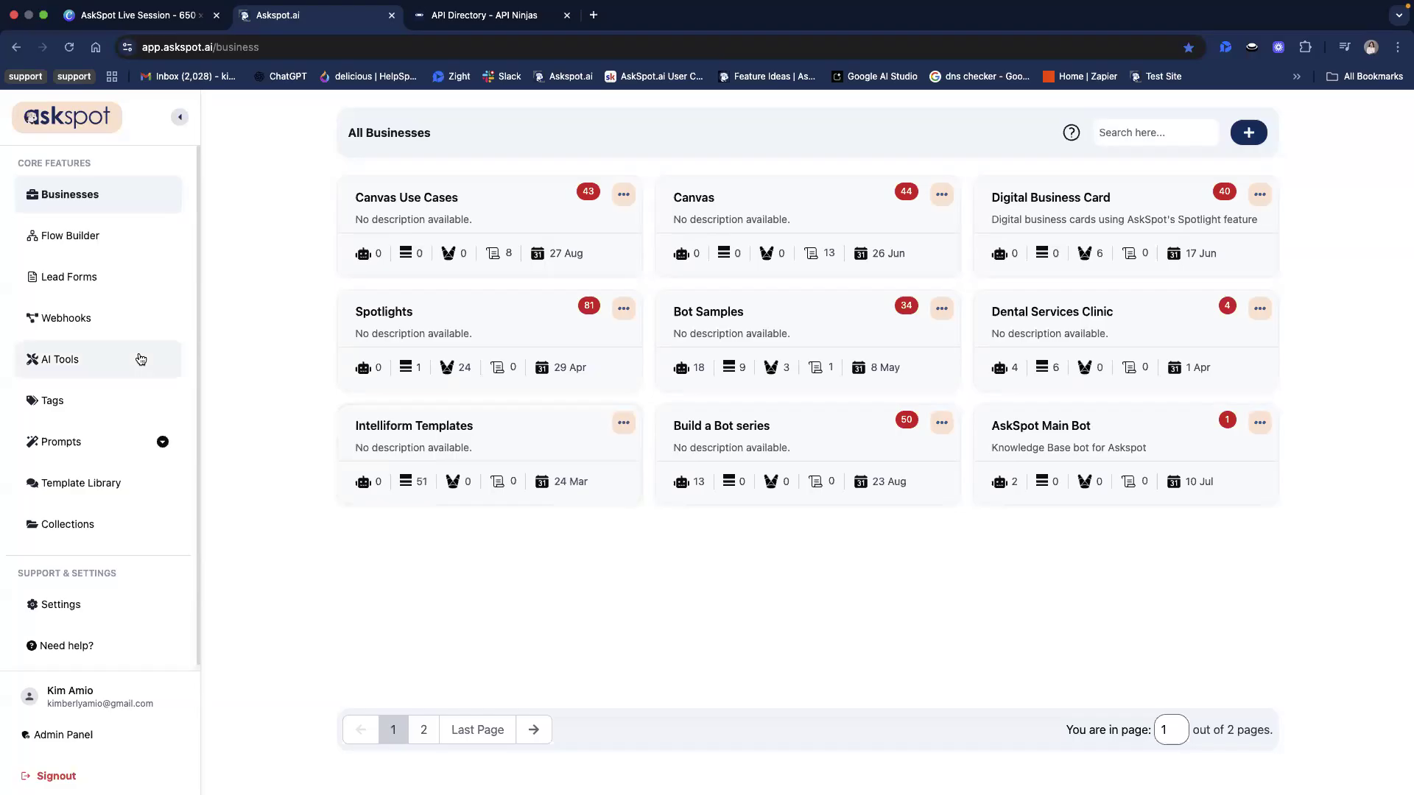
left_click(118, 362)
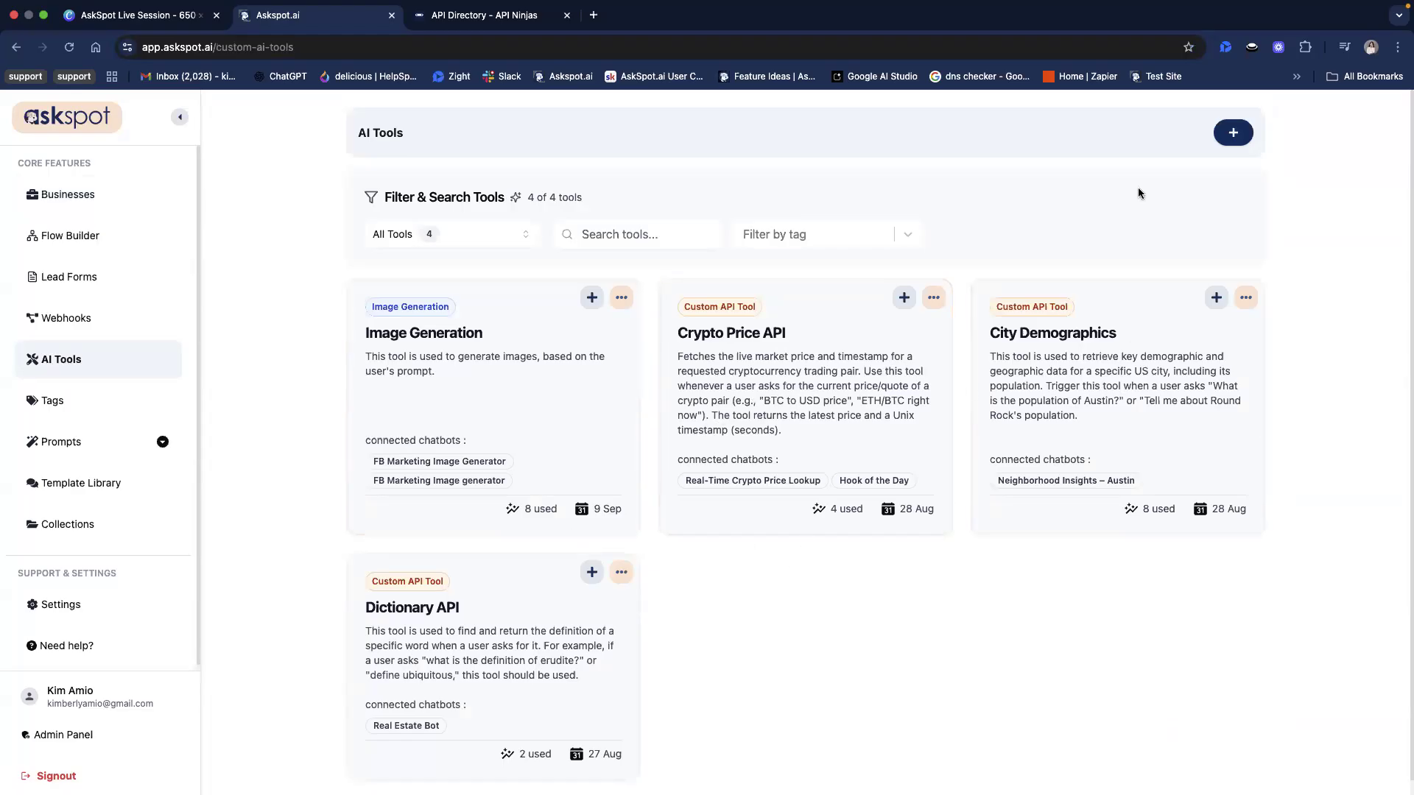
left_click(1233, 133)
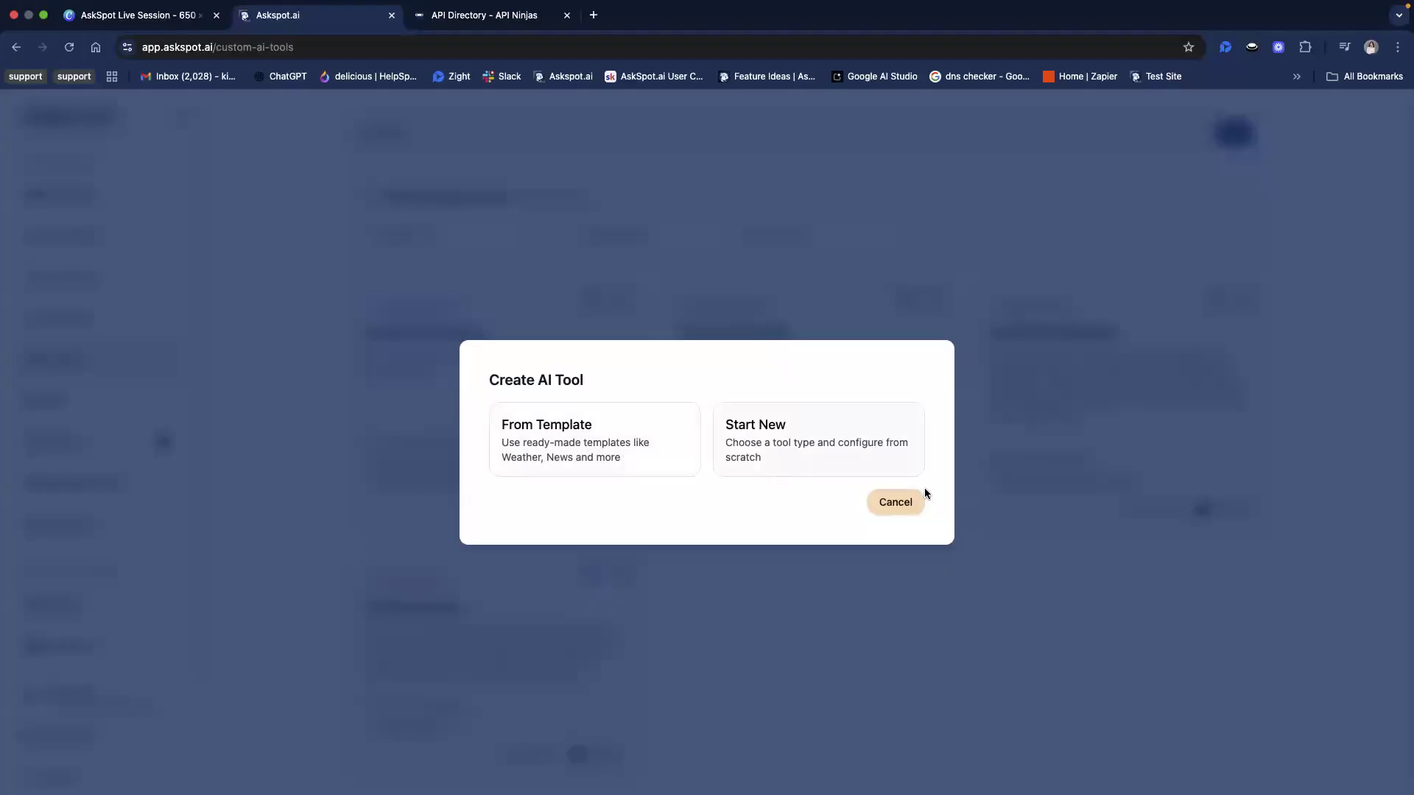
Look through the ready-made tool templates, examine the Weather (WeatherAPI.com) setup instructions, and return to the creation choices
left_click(594, 442)
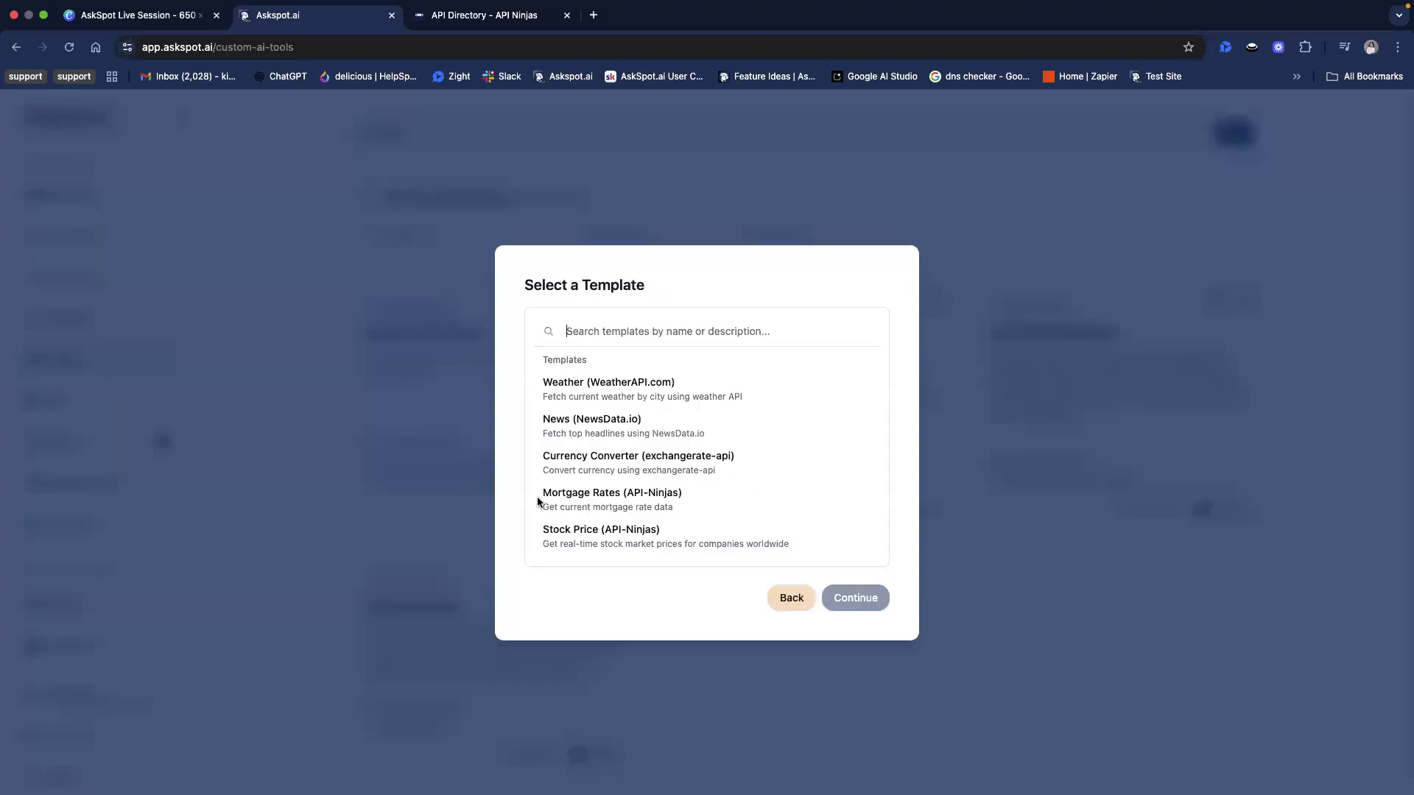
left_click(651, 510)
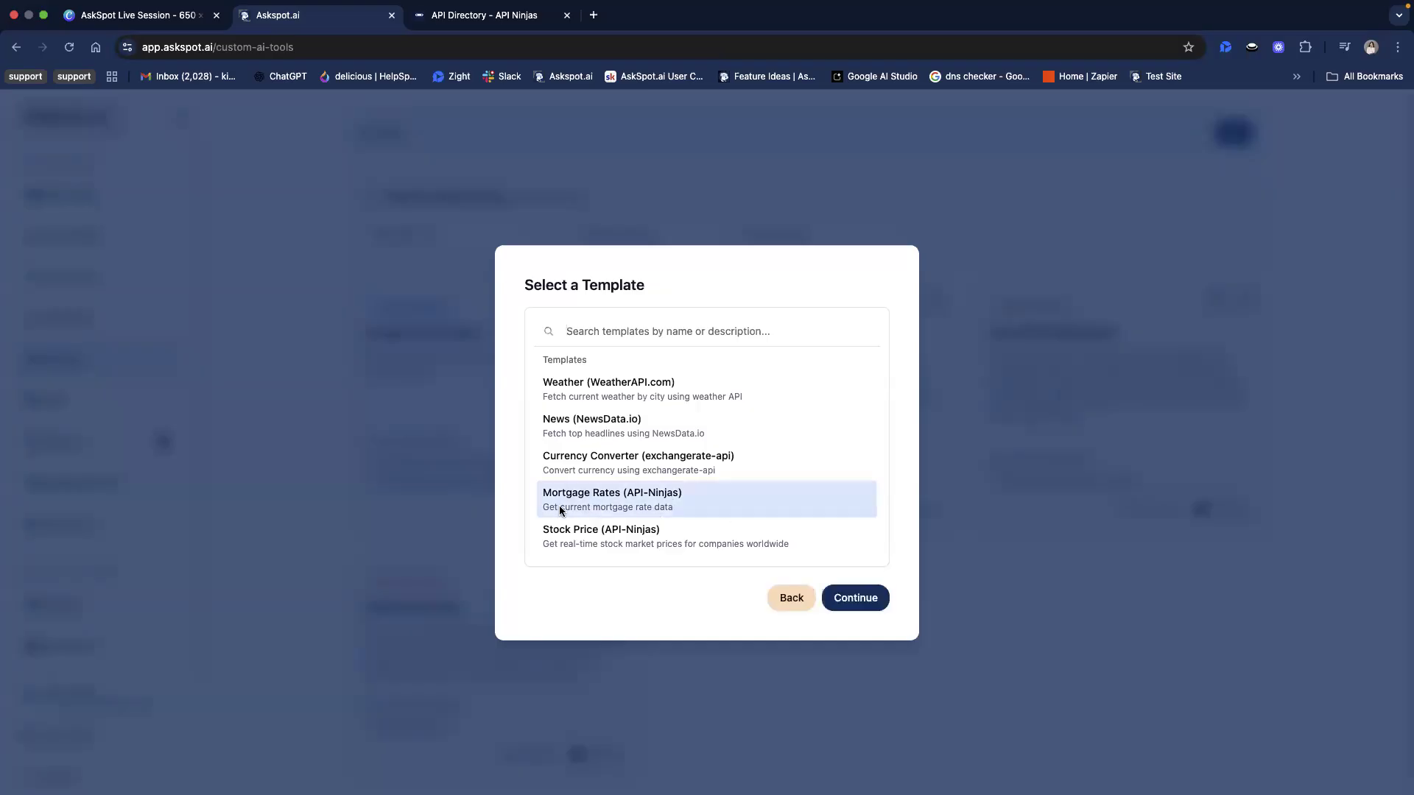
left_click(655, 532)
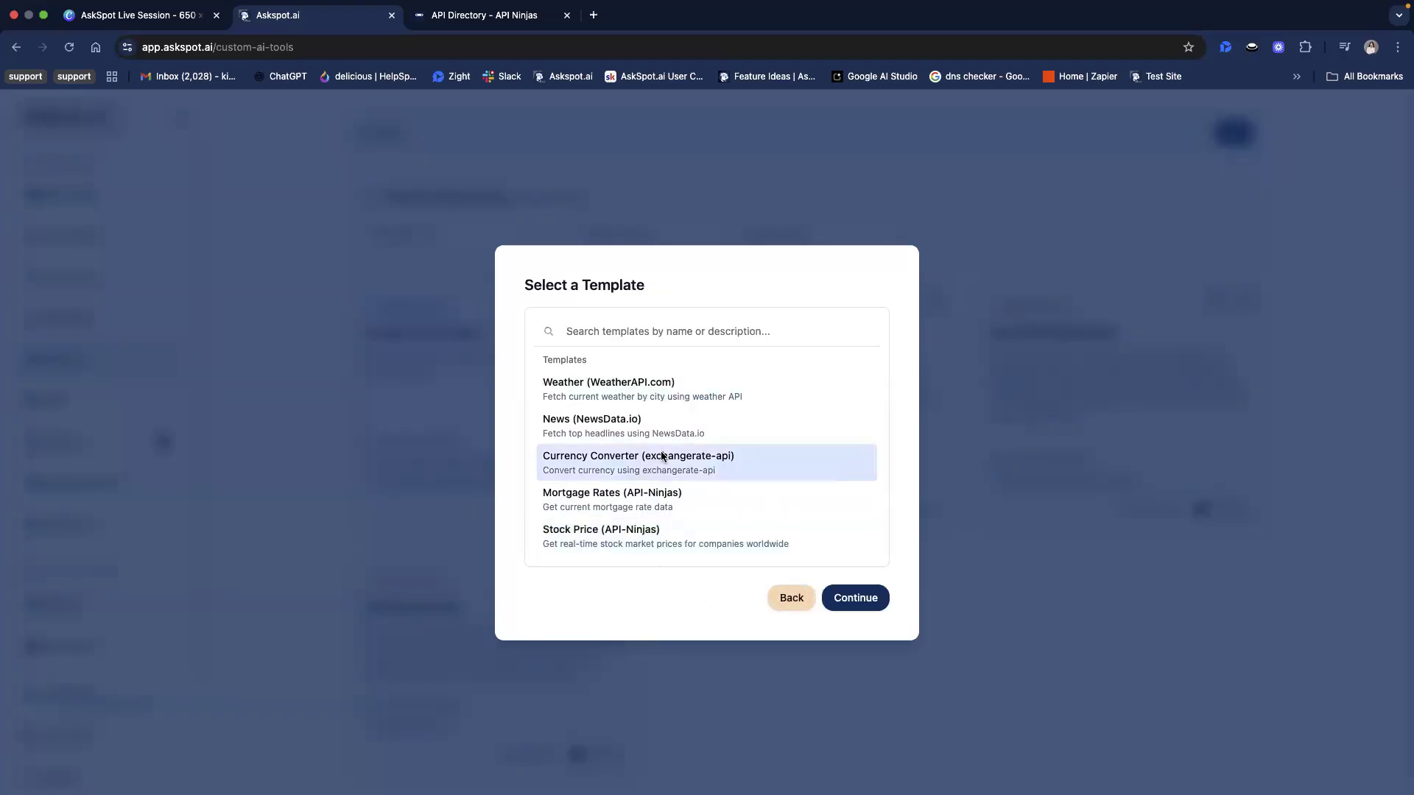
left_click(652, 386)
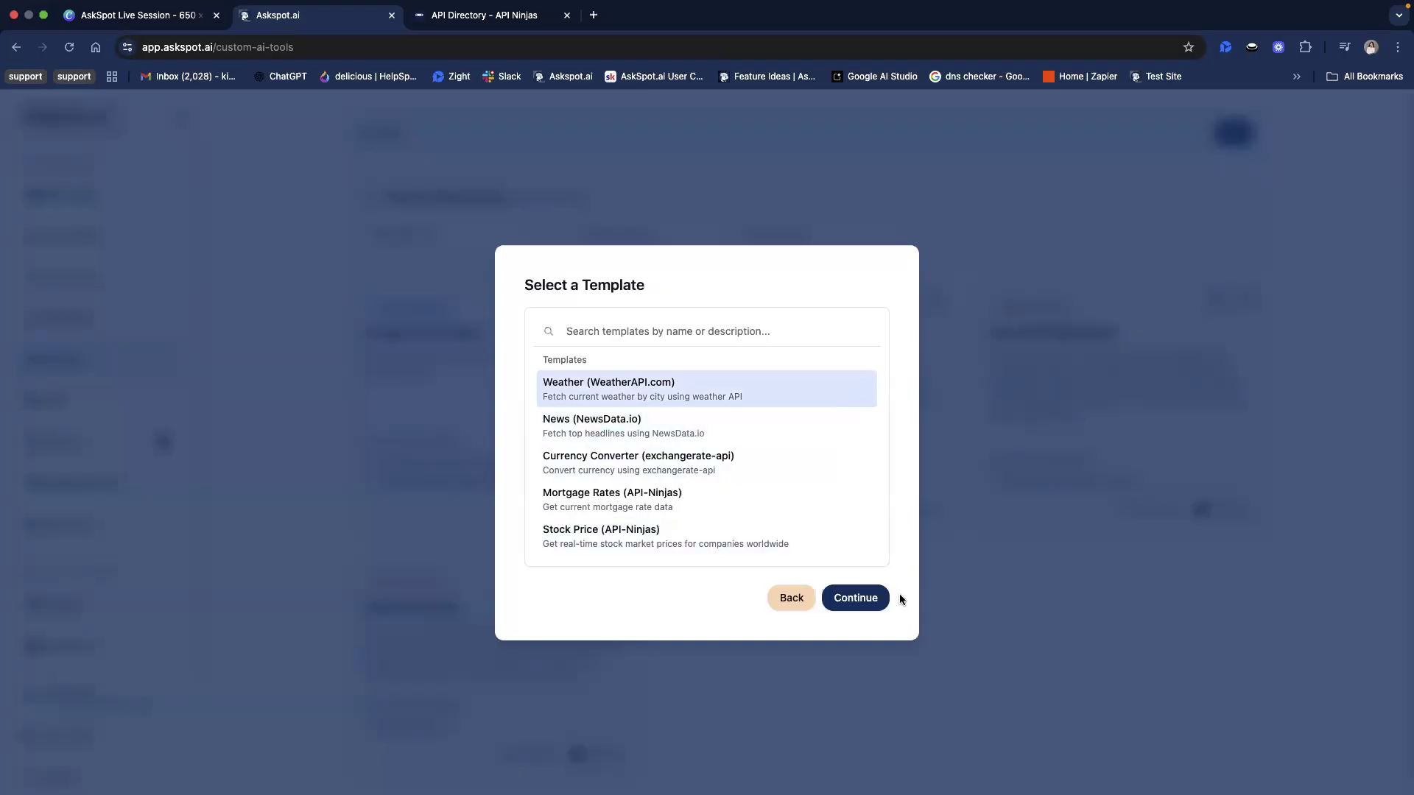
left_click(884, 610)
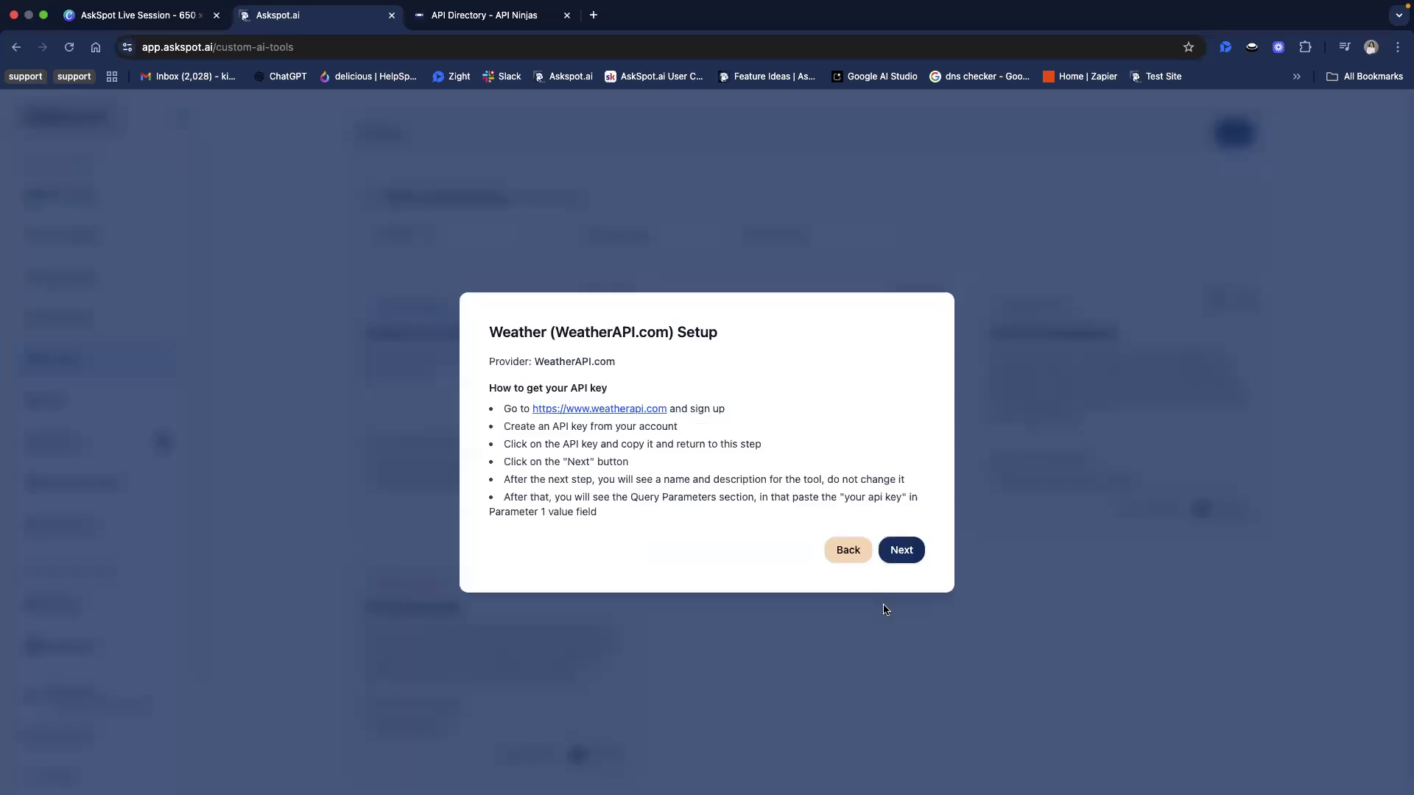
left_click_drag(483, 331, 552, 508)
left_click(520, 351)
double_click(497, 331)
left_click(544, 363)
left_click(851, 558)
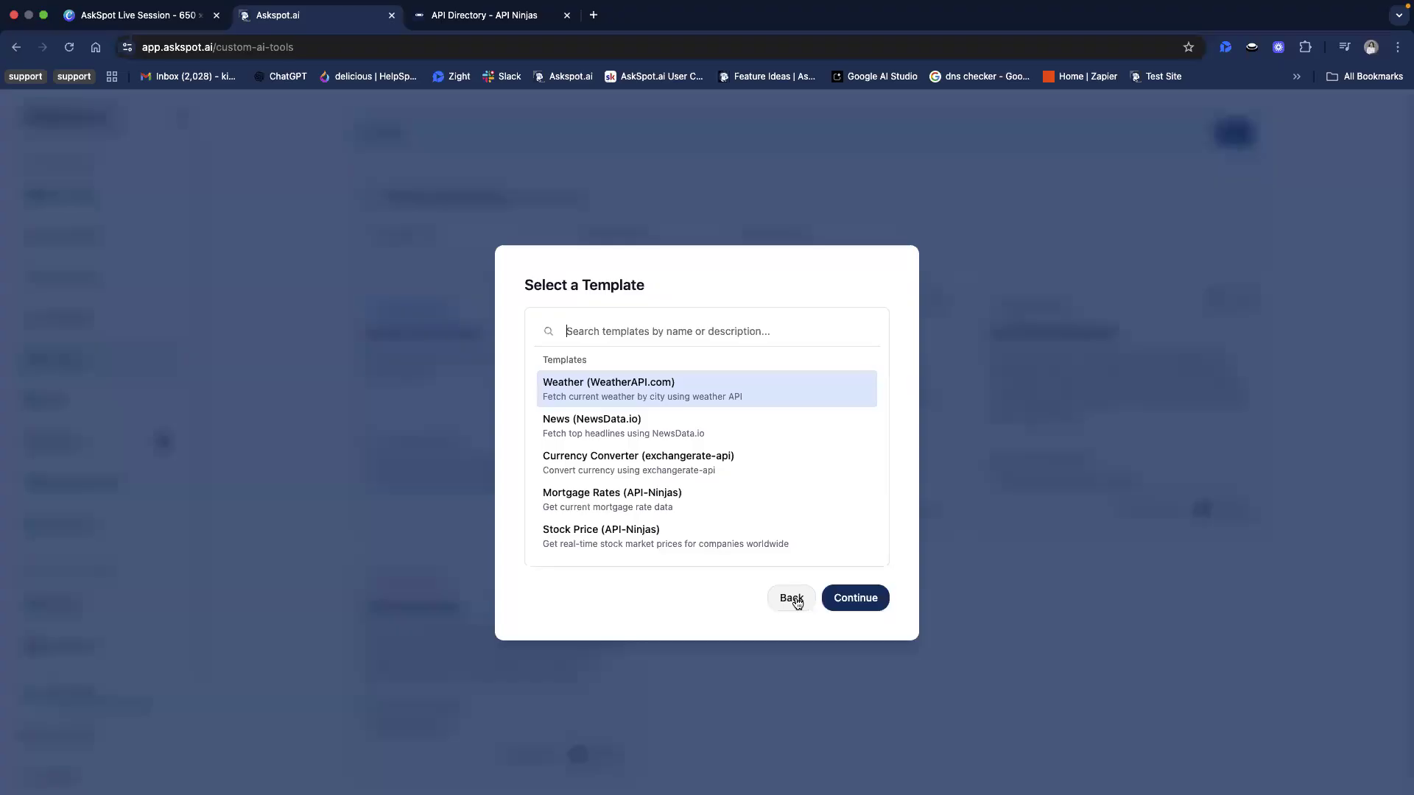
left_click(794, 599)
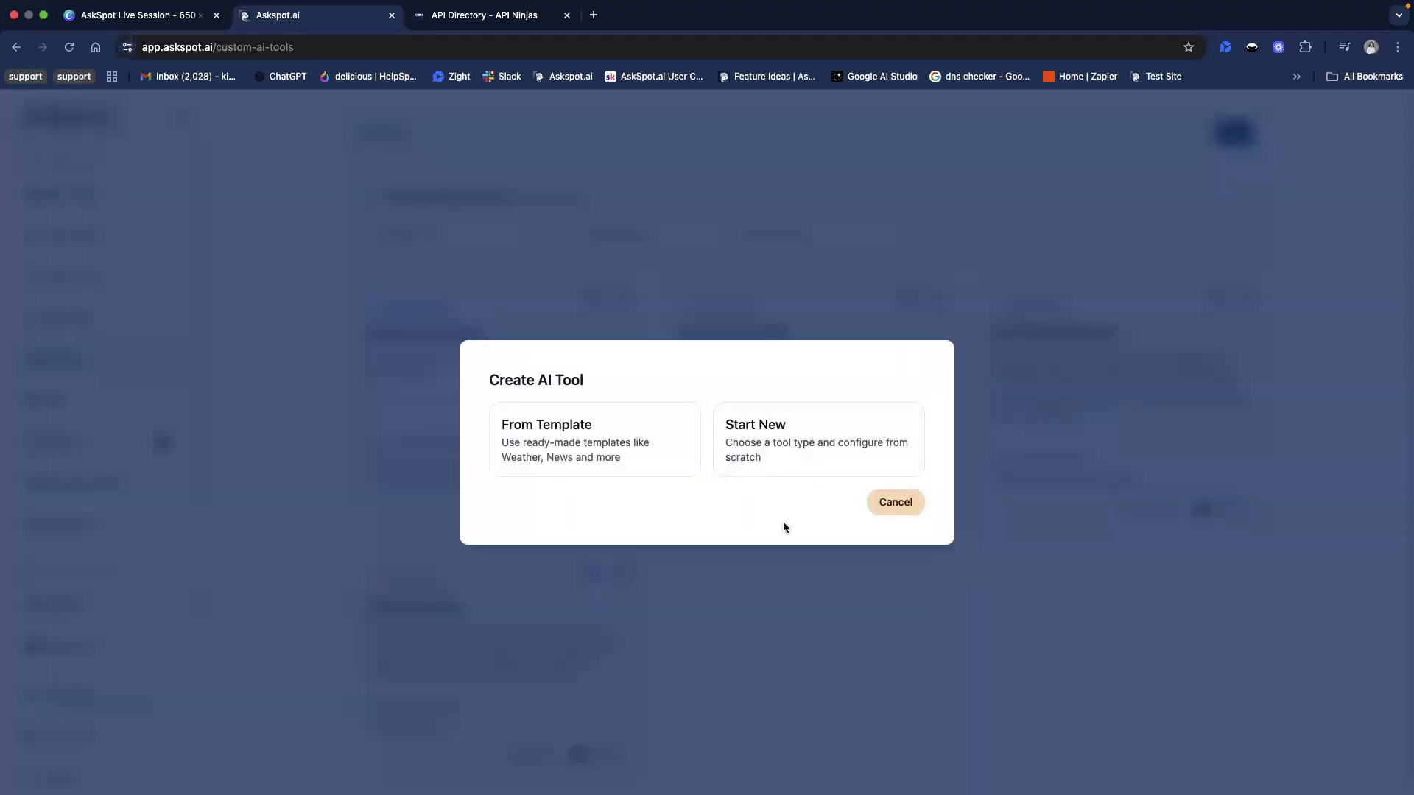
Start a new Custom API Tool from scratch and name it Mortgage Calculator
left_click(796, 456)
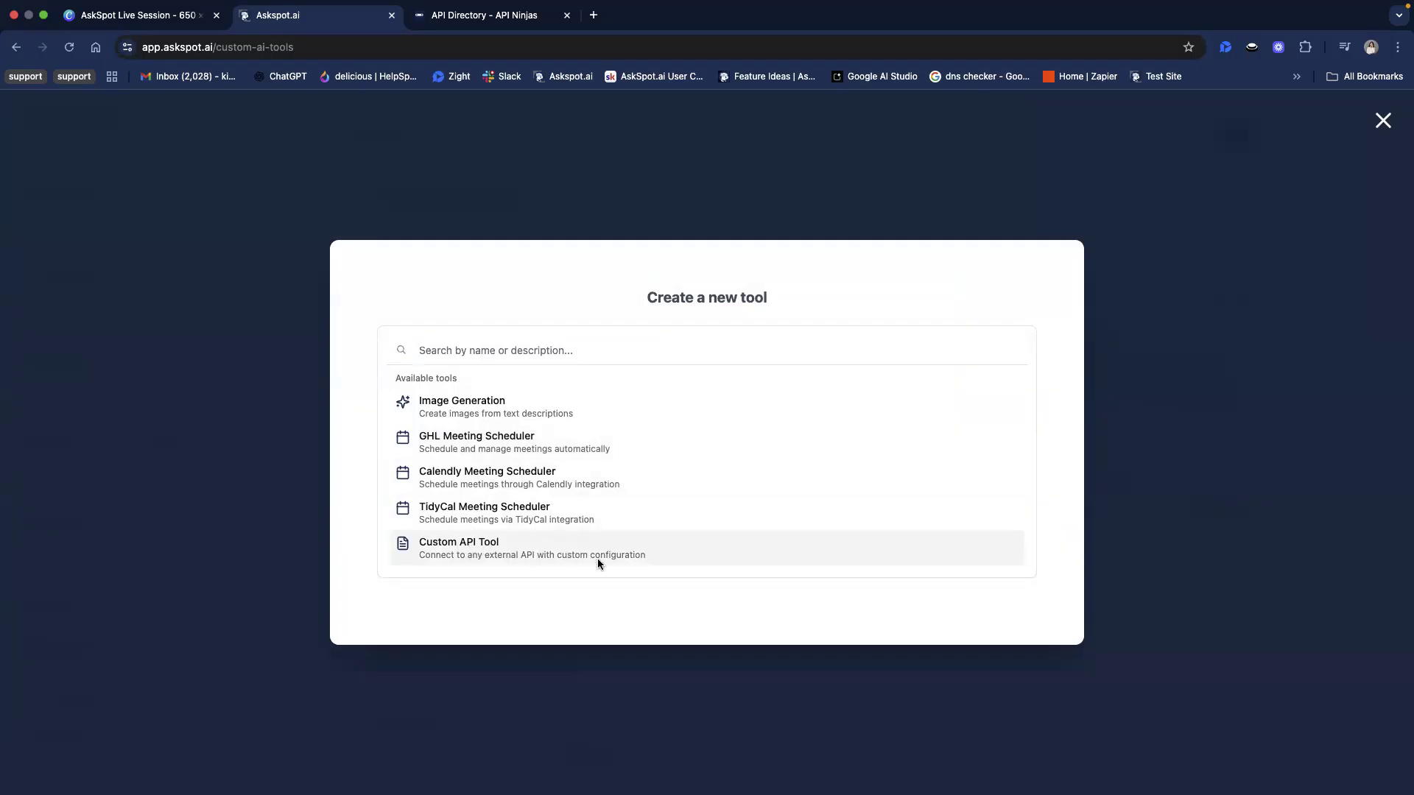
left_click(640, 555)
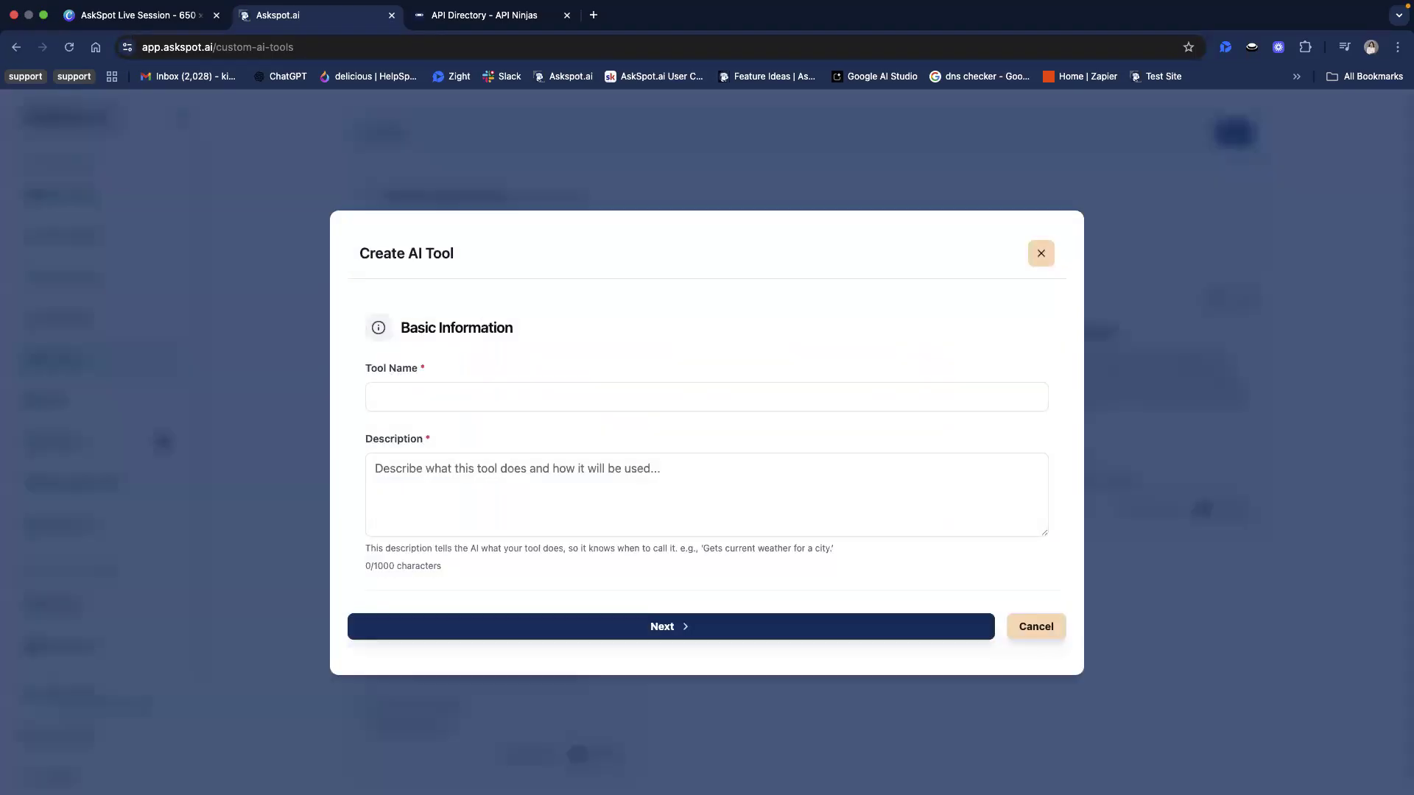
left_click(791, 379)
type("Mortgage Calculator")
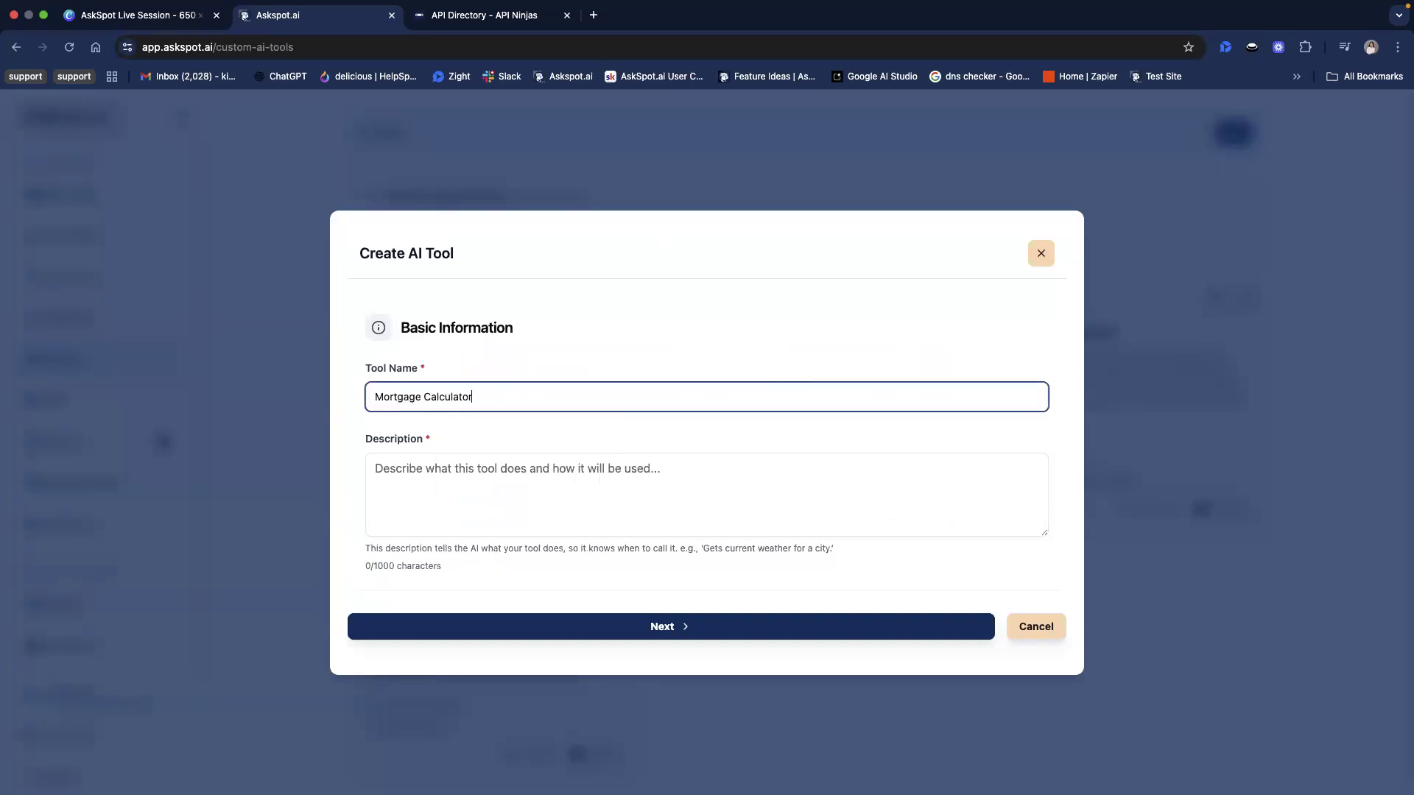
left_click(632, 430)
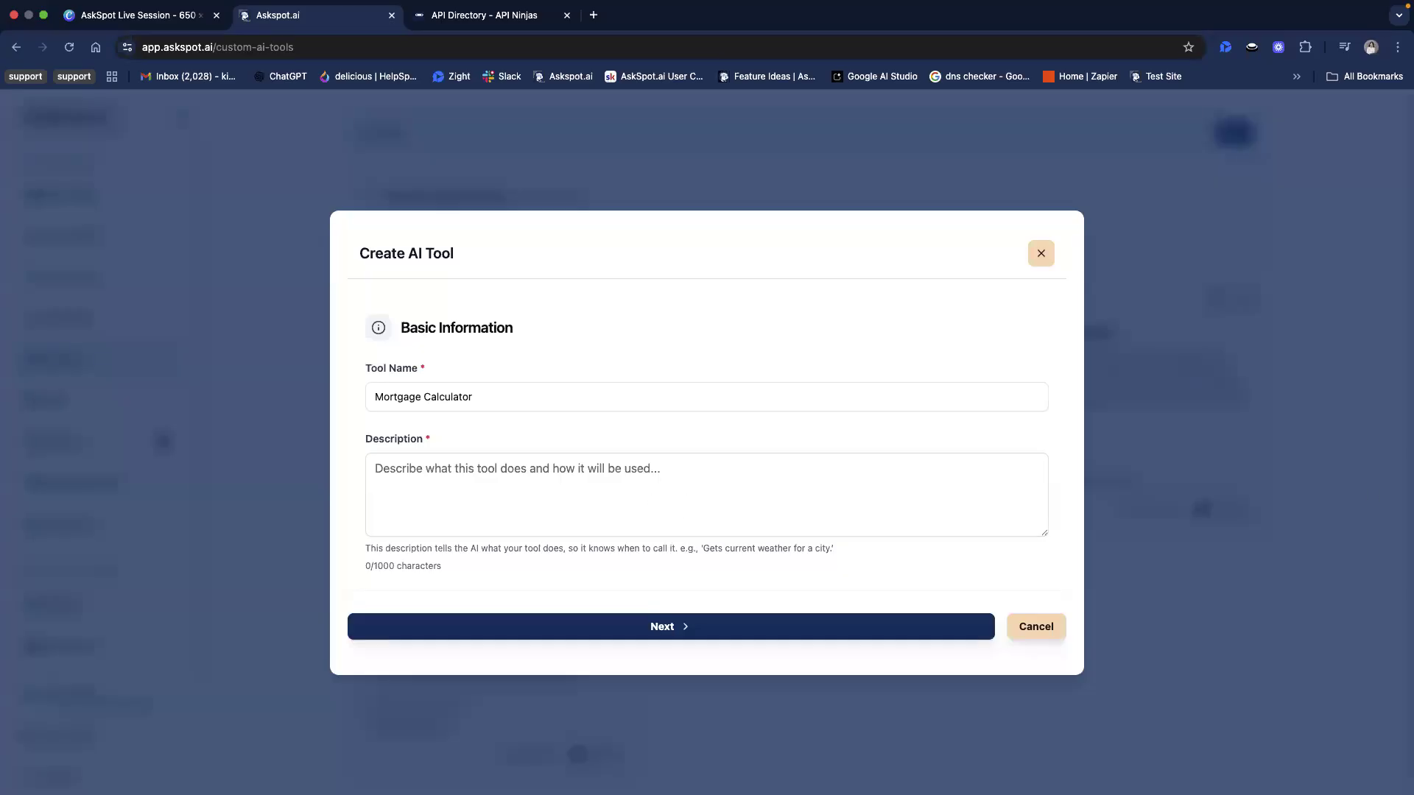
Fill in the tool's description: it calculates monthly and annual mortgage payments including interest, for questions about mortgage payments, affordability or financing calculations
key("super+Tab")
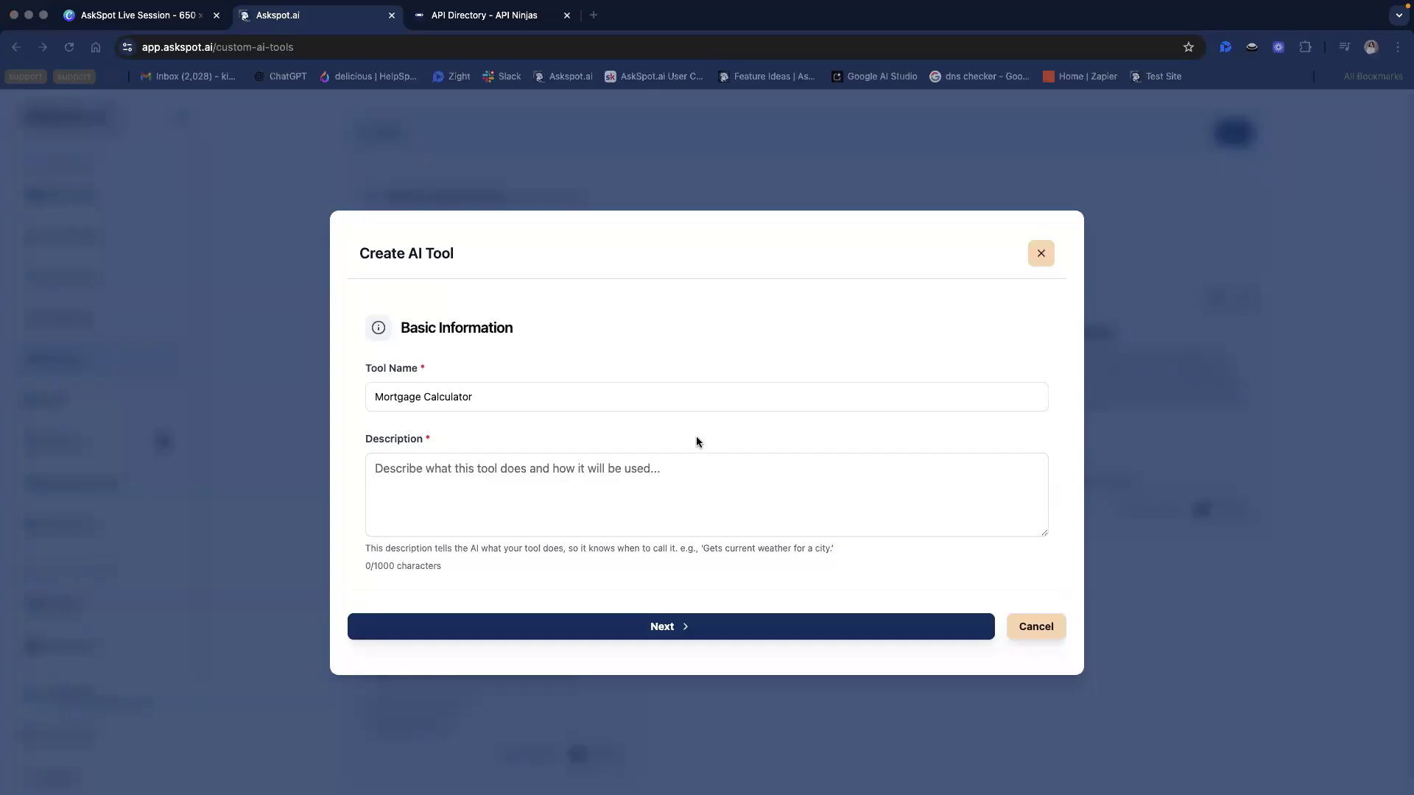
left_click(590, 484)
type("This tool calculates detailed mortgage and home financing payment information. It returns monthly and annual payments, including interest, based on the user’s loan details. Use this when a user asks about mortgage payments, affordability, or financing calculations.")
Review what the description tells the AI about the tool's purpose and use, and continue to the Custom API Configuration
left_click_drag(391, 472, 908, 472)
left_click(813, 472)
left_click(959, 472)
left_click_drag(454, 459, 857, 495)
left_click(581, 500)
left_click(724, 525)
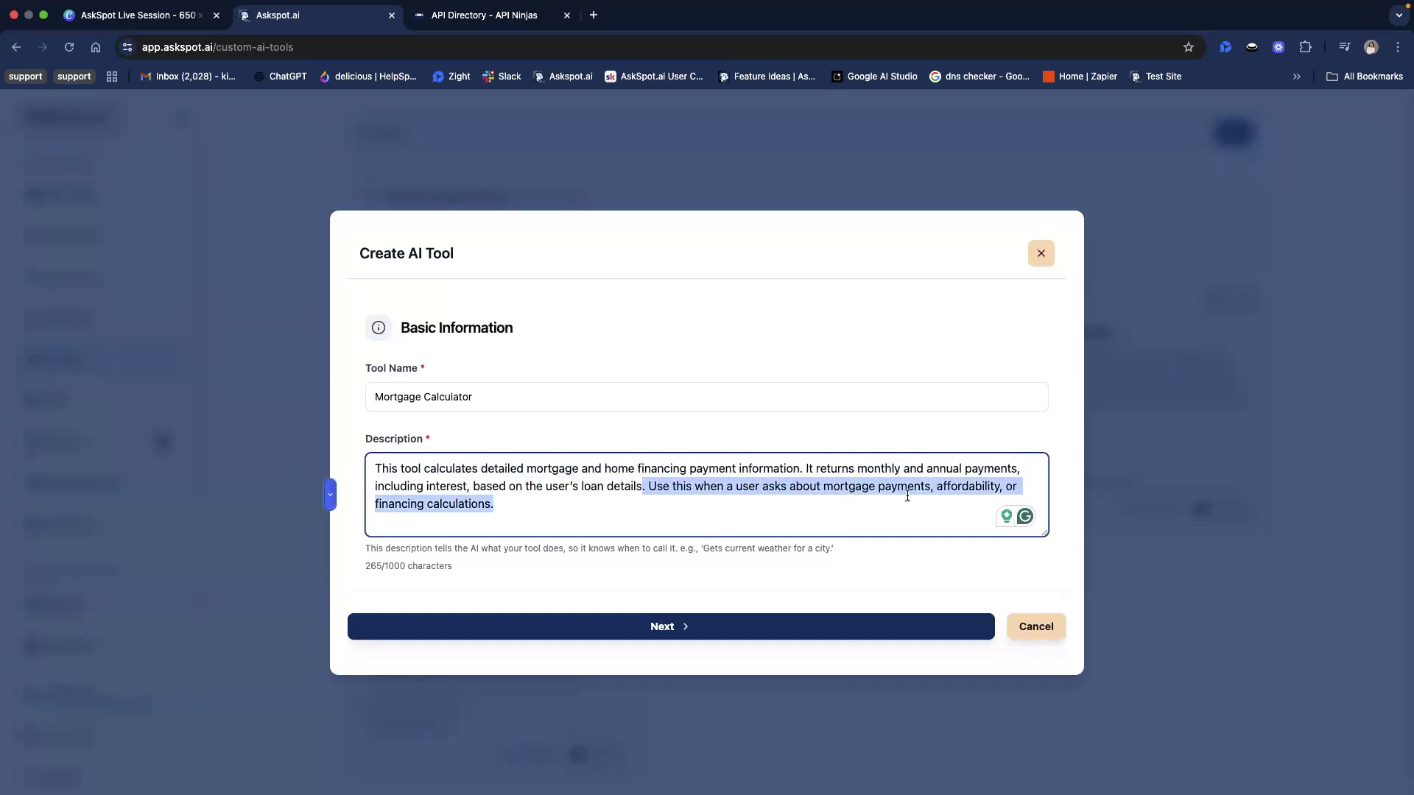
left_click(874, 485)
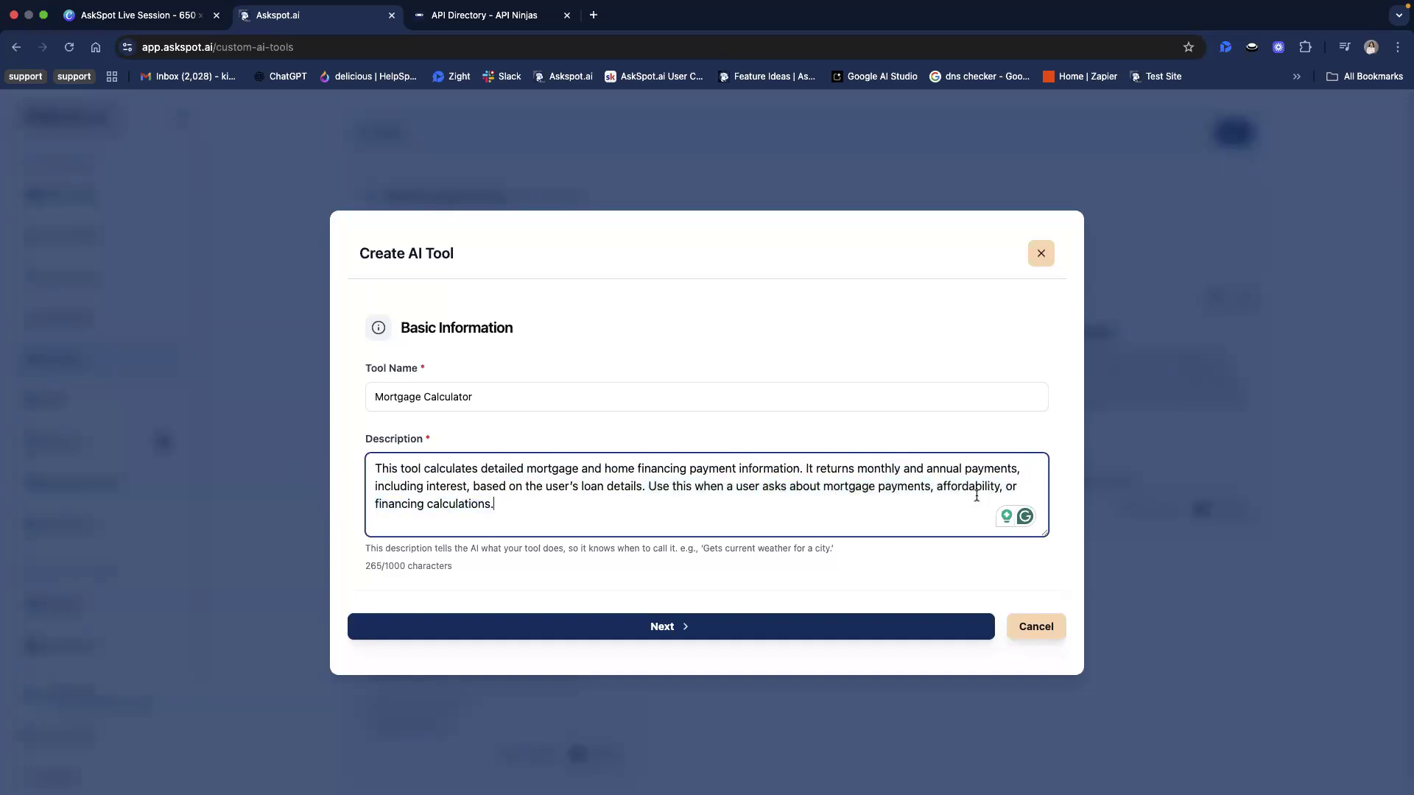
double_click(843, 488)
left_click(618, 532)
left_click(679, 632)
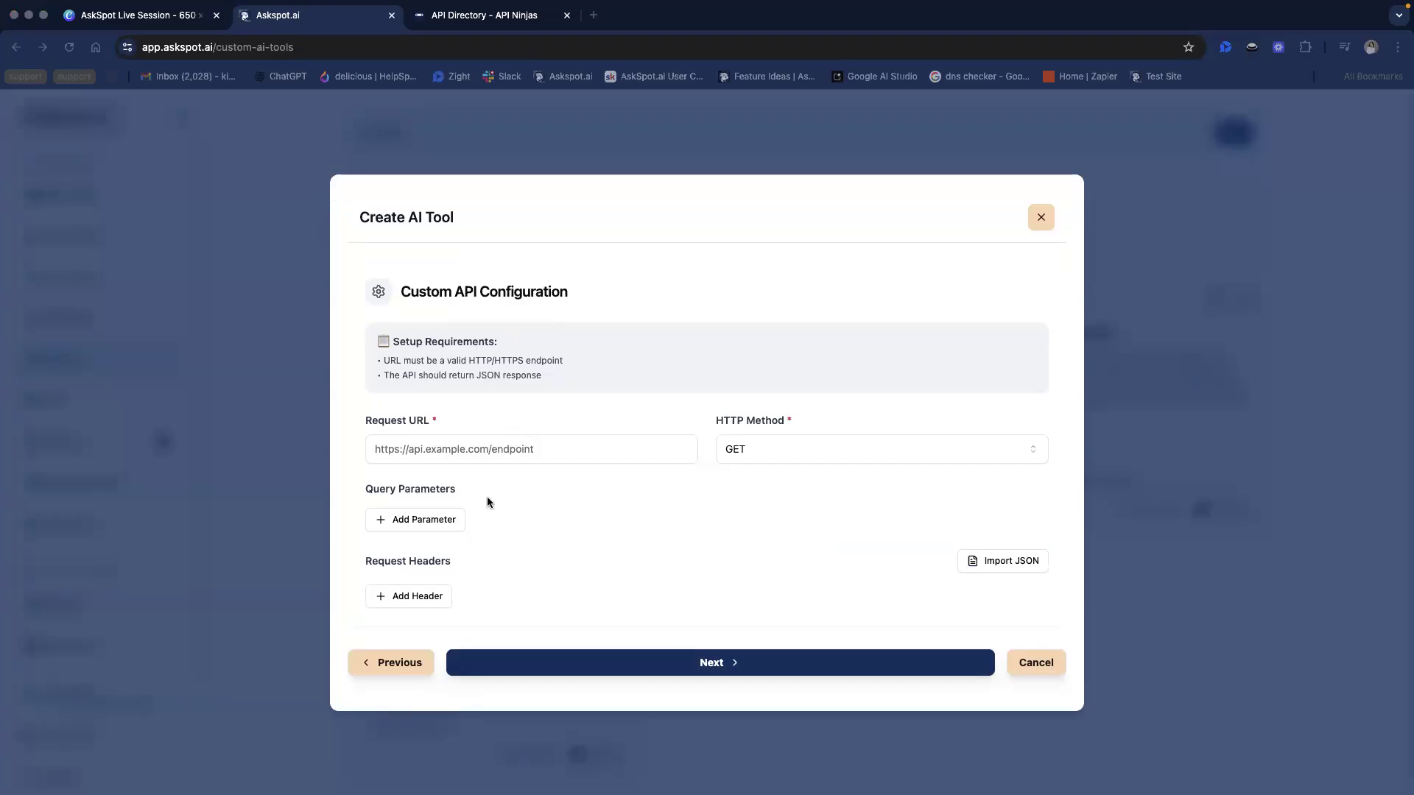
Switch to API Ninjas, open the Mortgage Calculator API documentation from the Finance APIs, and read its introductory description
left_click(492, 17)
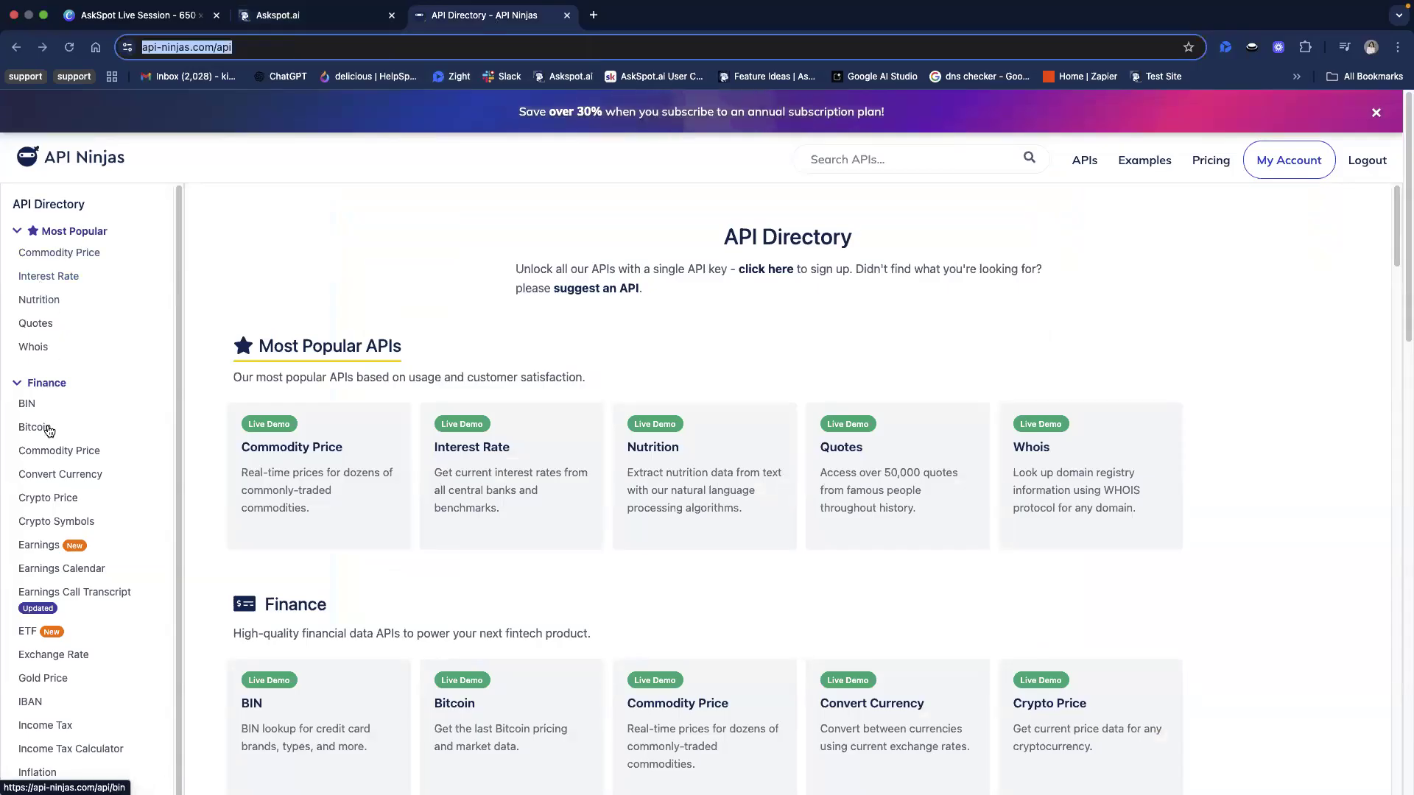
scroll(47, 431, "down", 5)
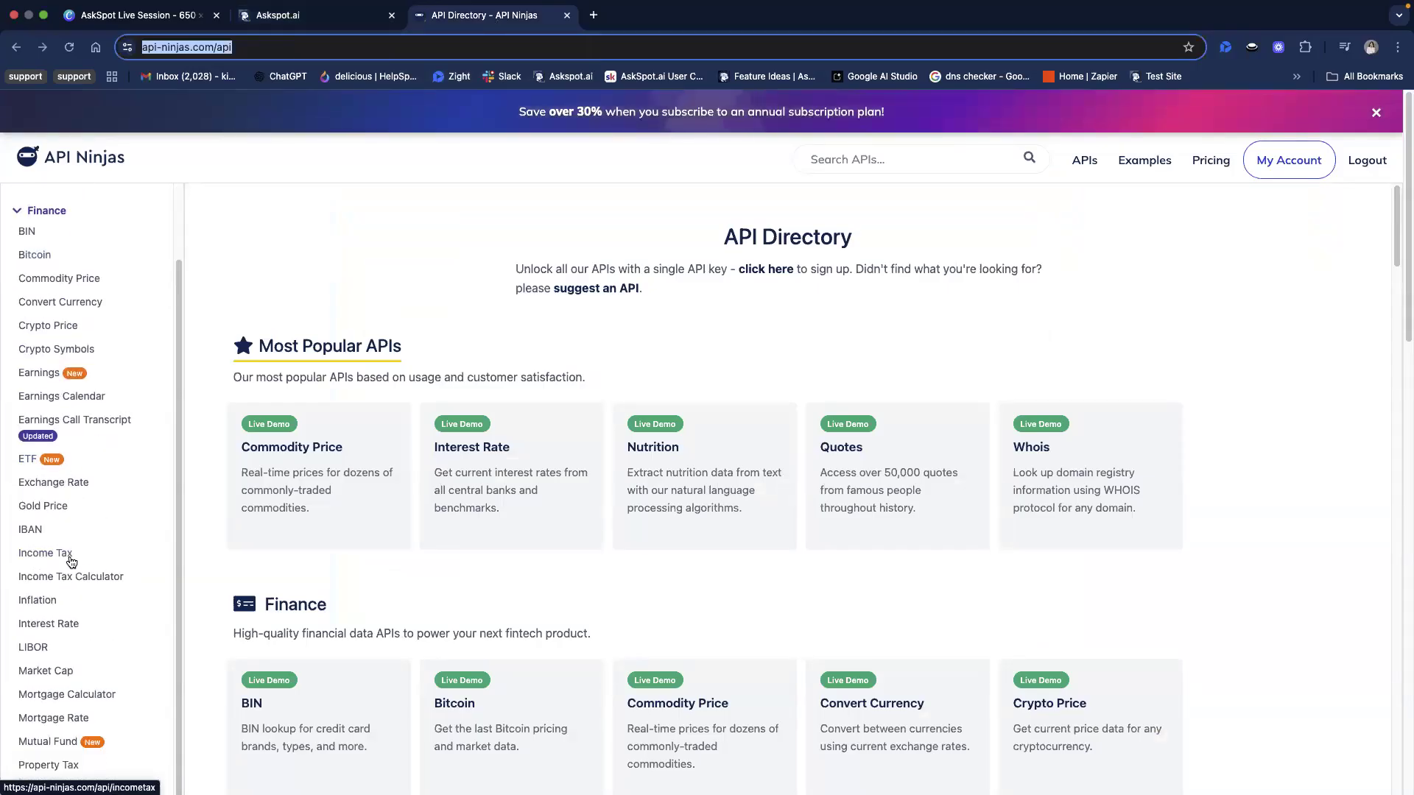
scroll(72, 562, "down", 2)
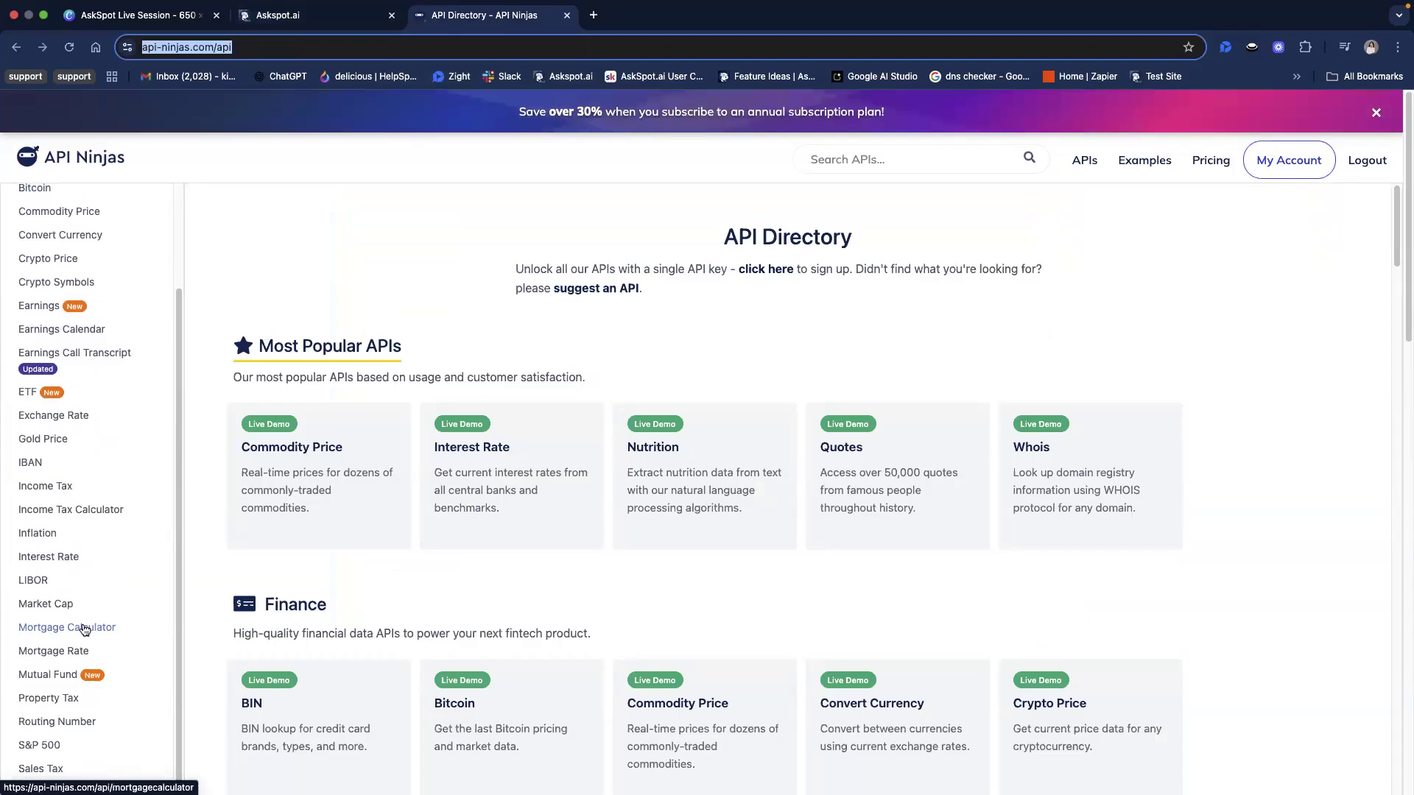
left_click(60, 632)
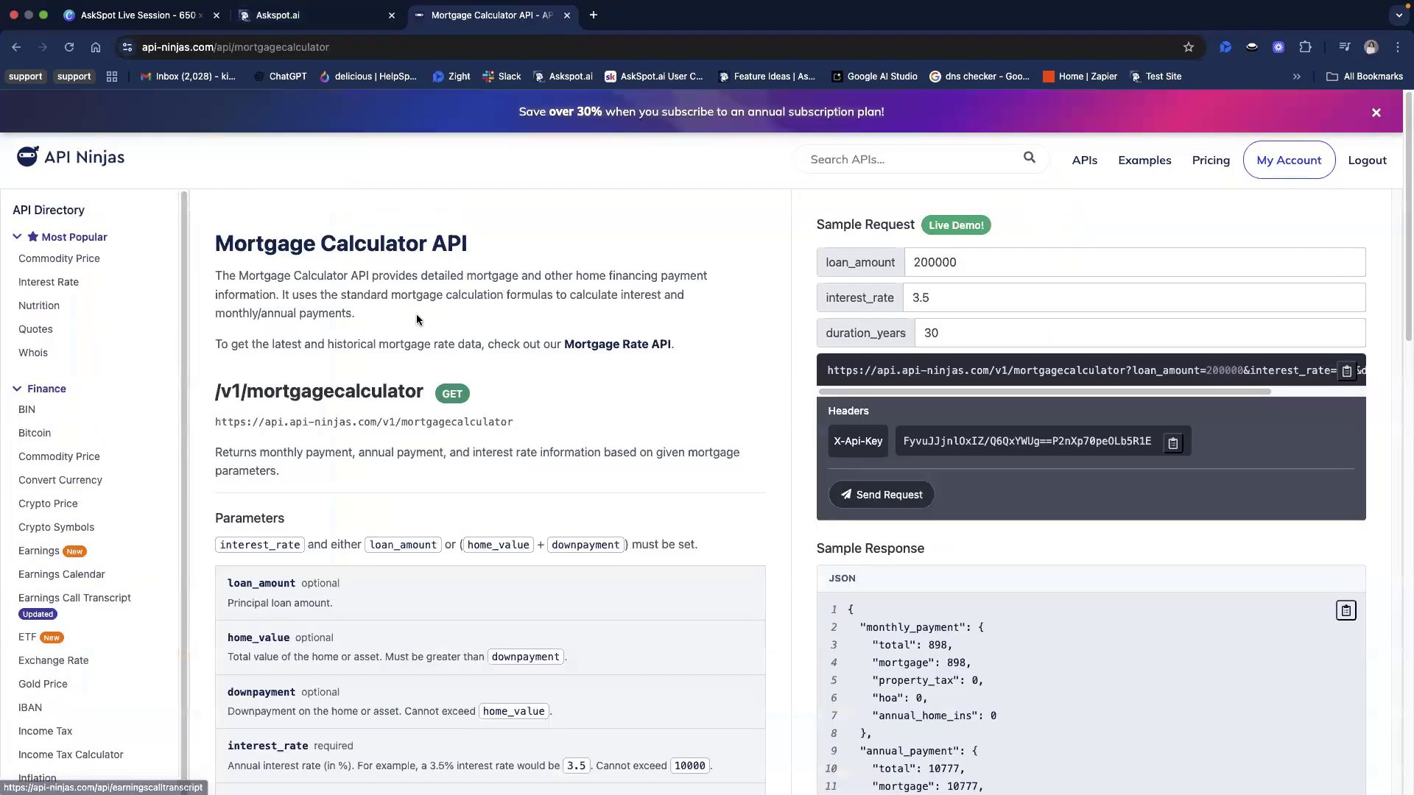
scroll(373, 417, "down", 1)
left_click_drag(260, 251, 582, 258)
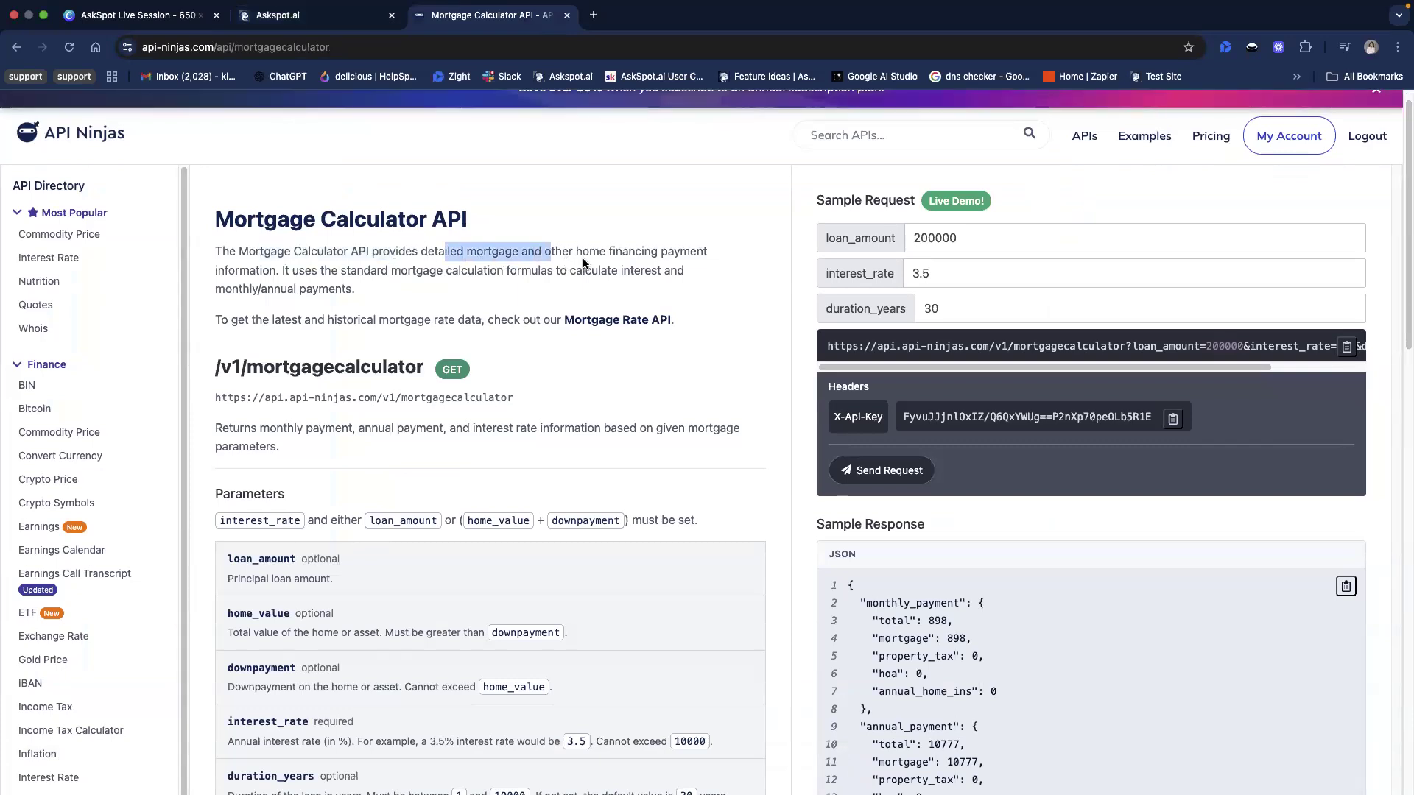
left_click(588, 257)
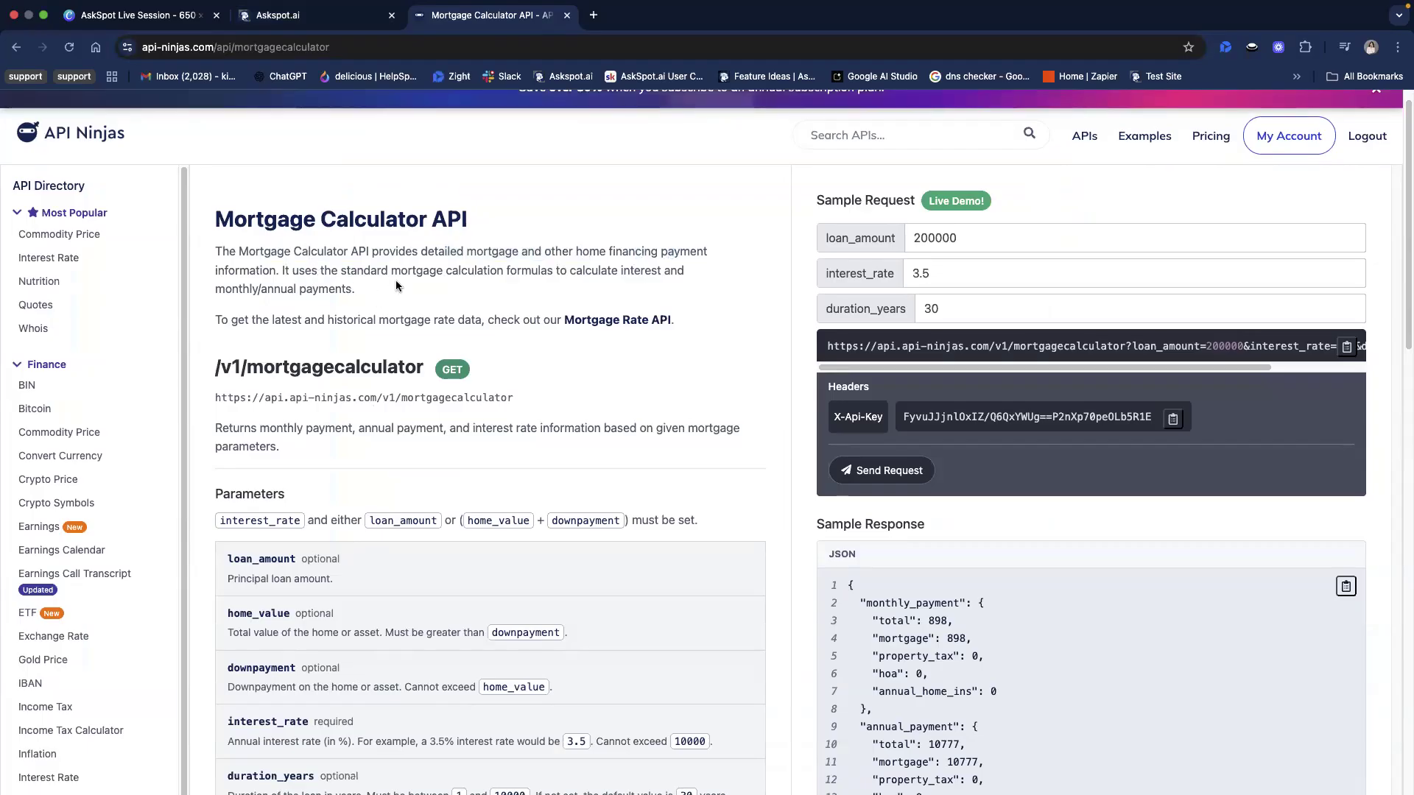
double_click(515, 276)
left_click(610, 274)
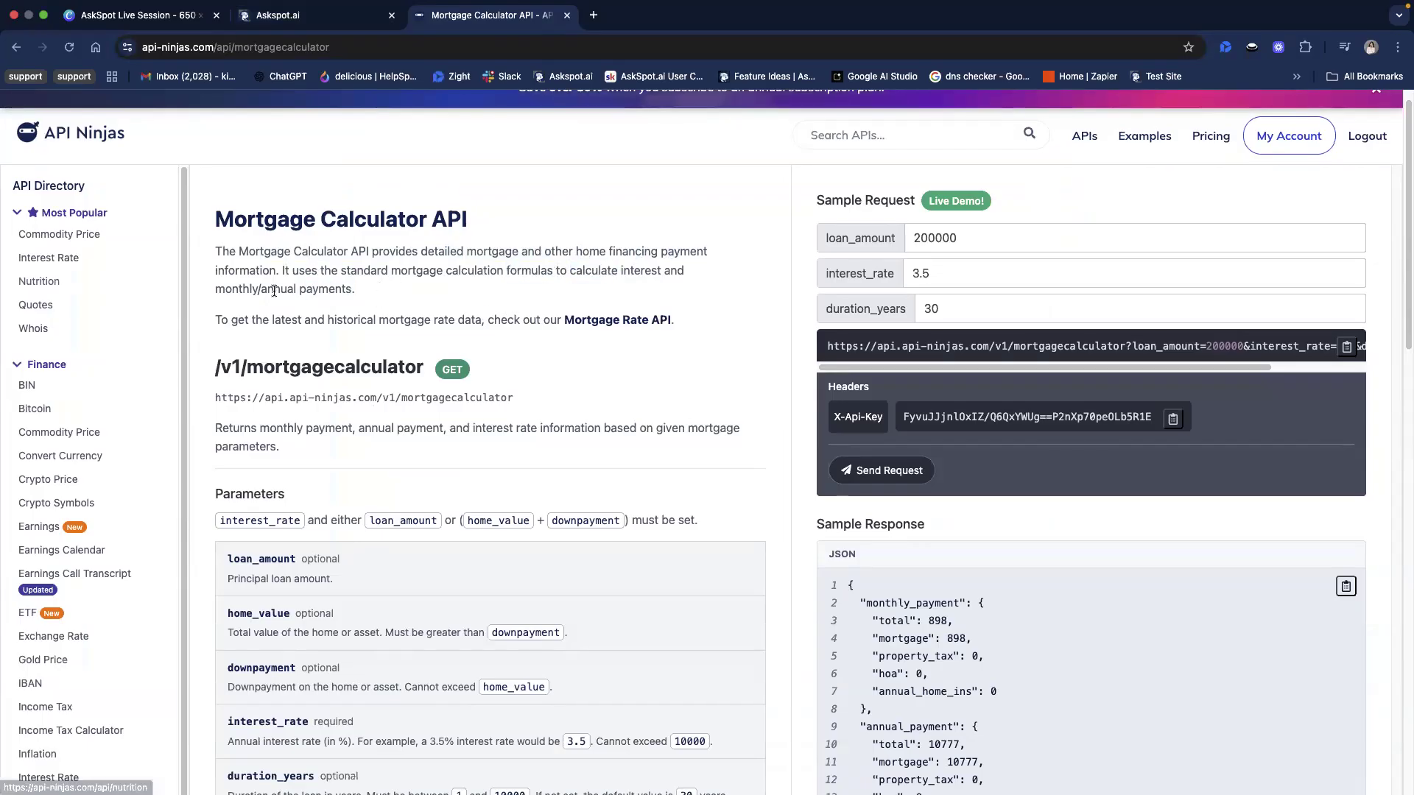
Review the Mortgage Calculator API's description, endpoint, parameters and sample request in the documentation
scroll(315, 294, "down", 1)
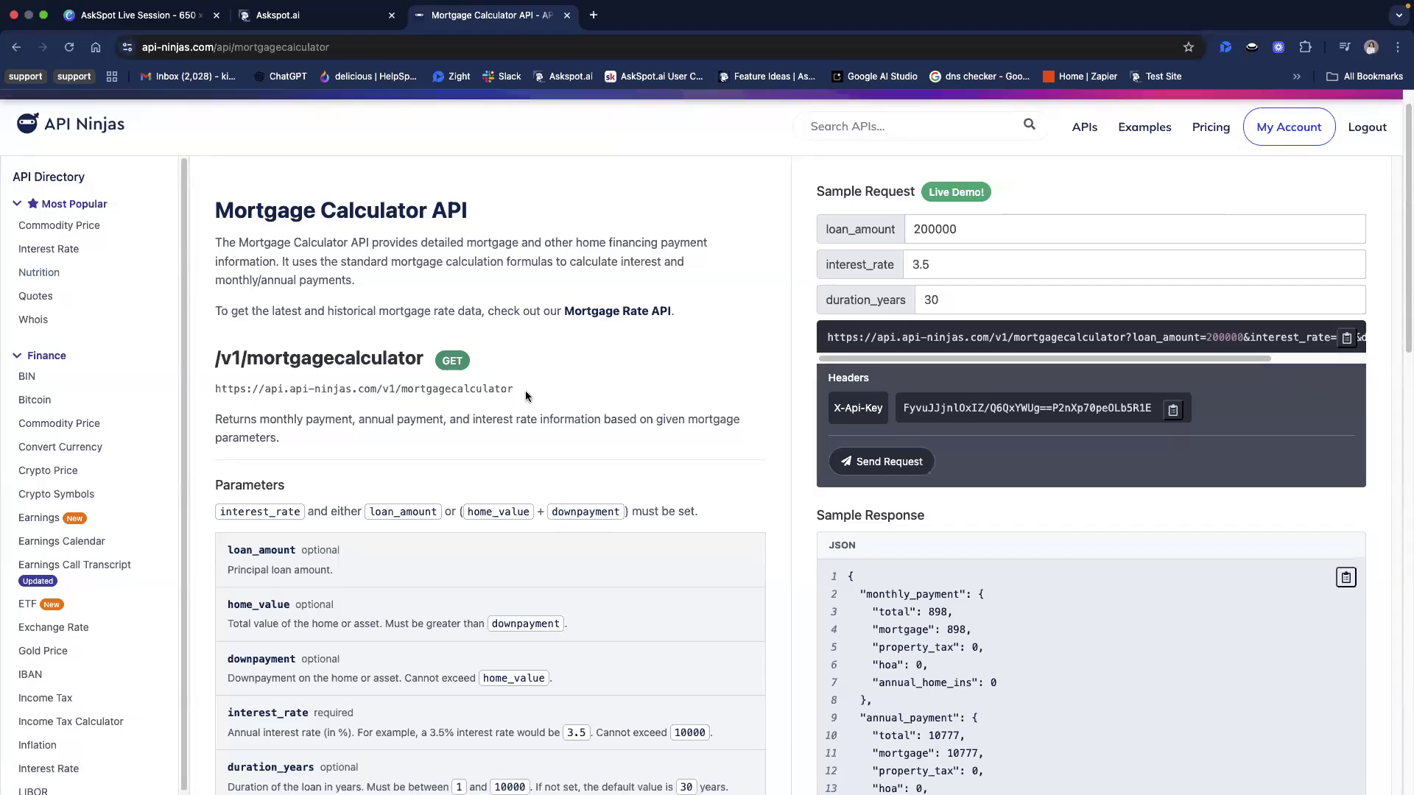
scroll(208, 481, "down", 1)
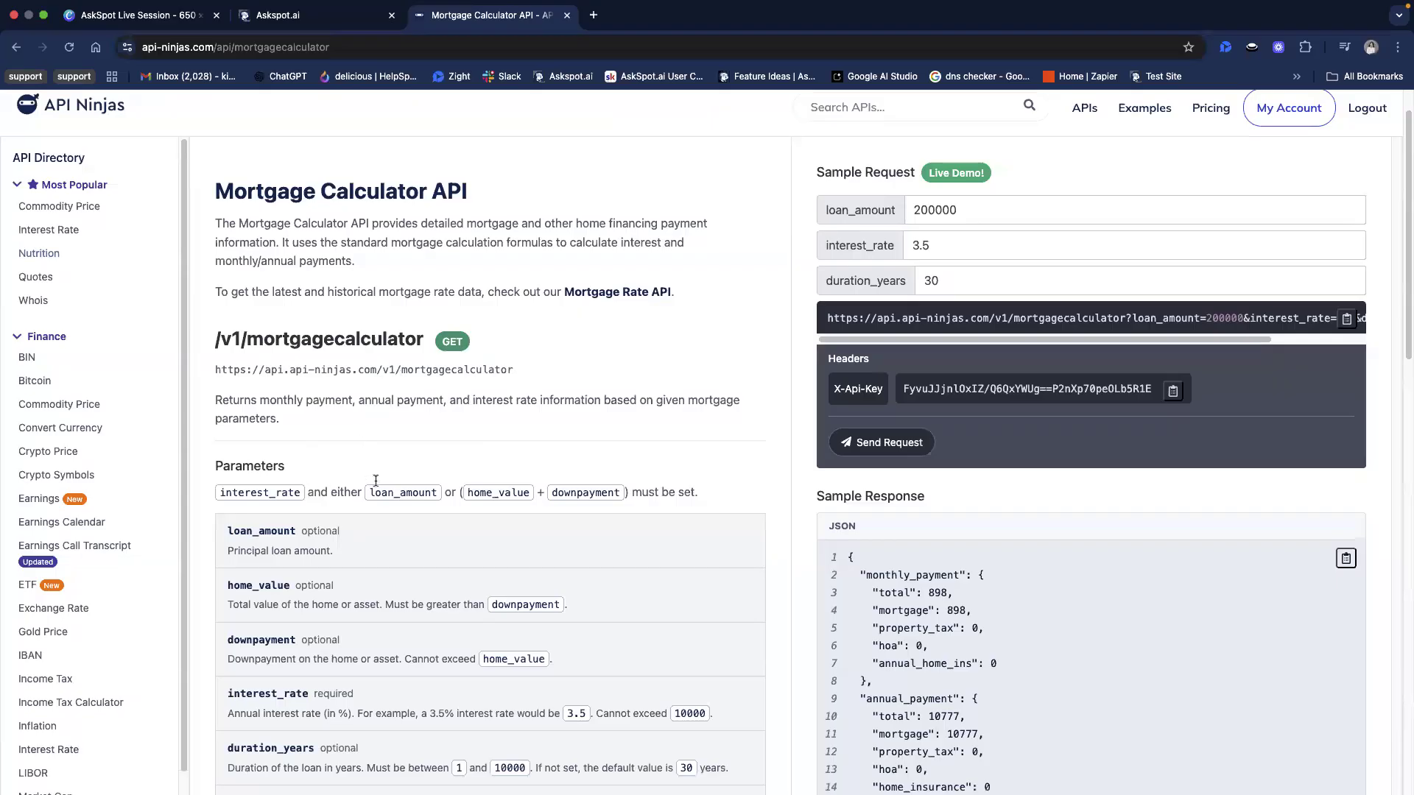
scroll(461, 433, "up", 2)
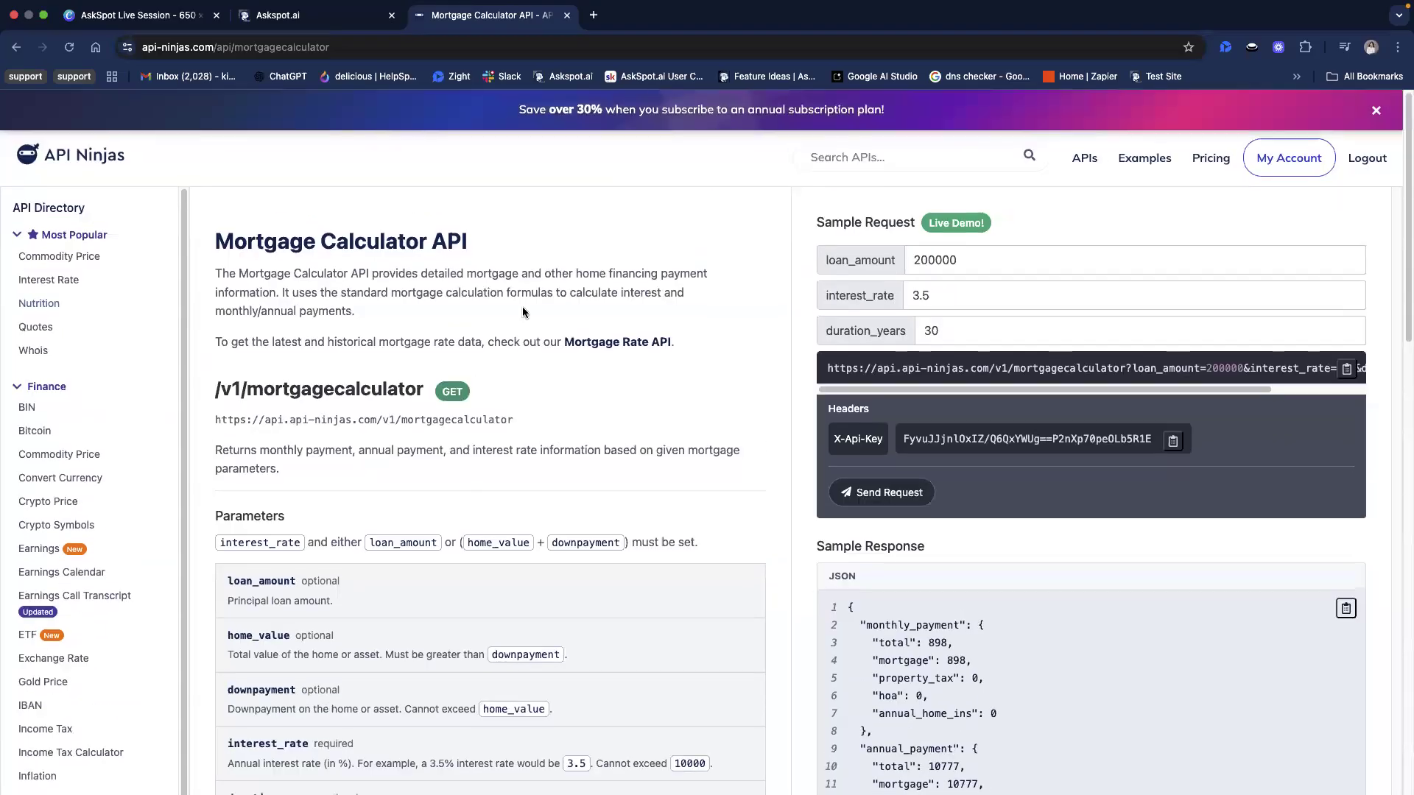
scroll(461, 433, "down", 2)
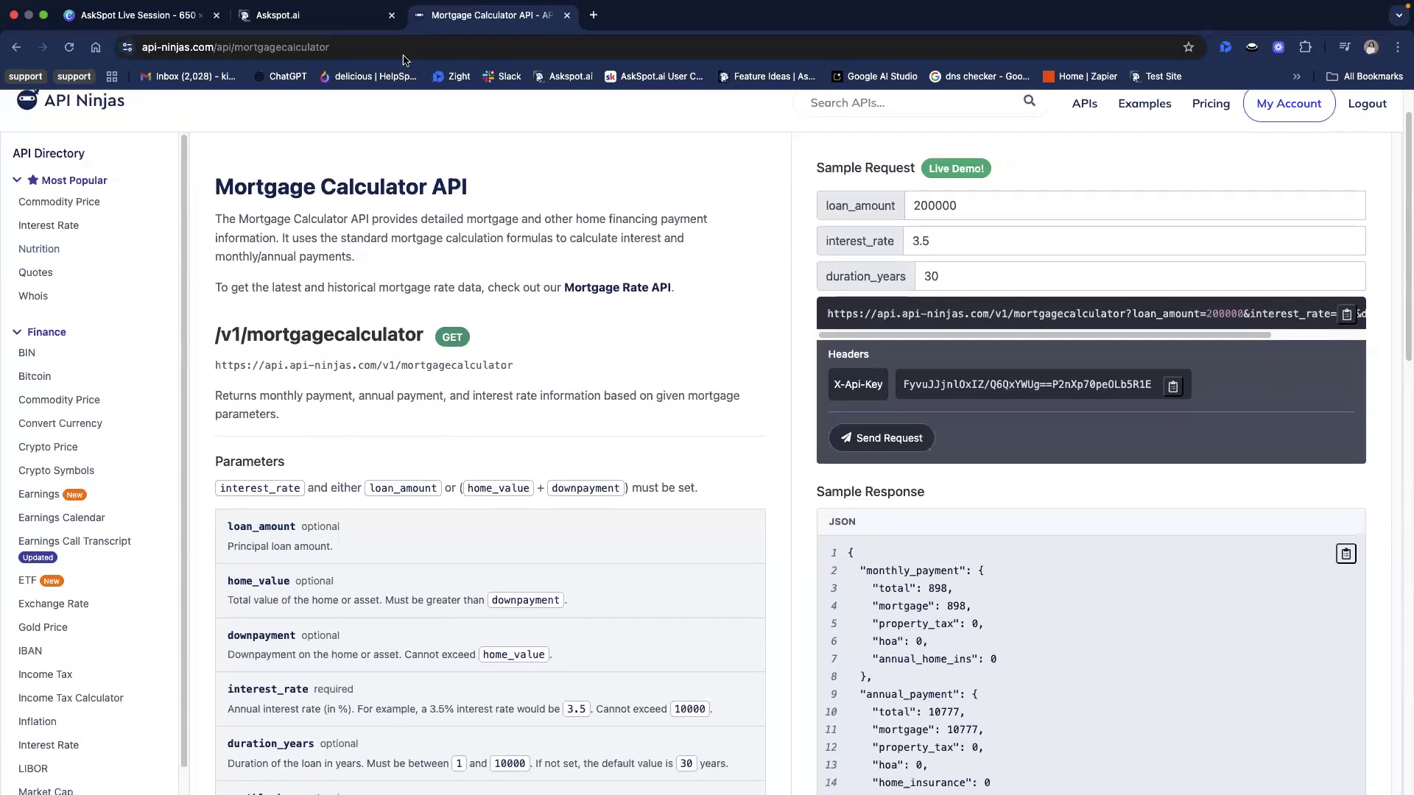
scroll(555, 423, "up", 2)
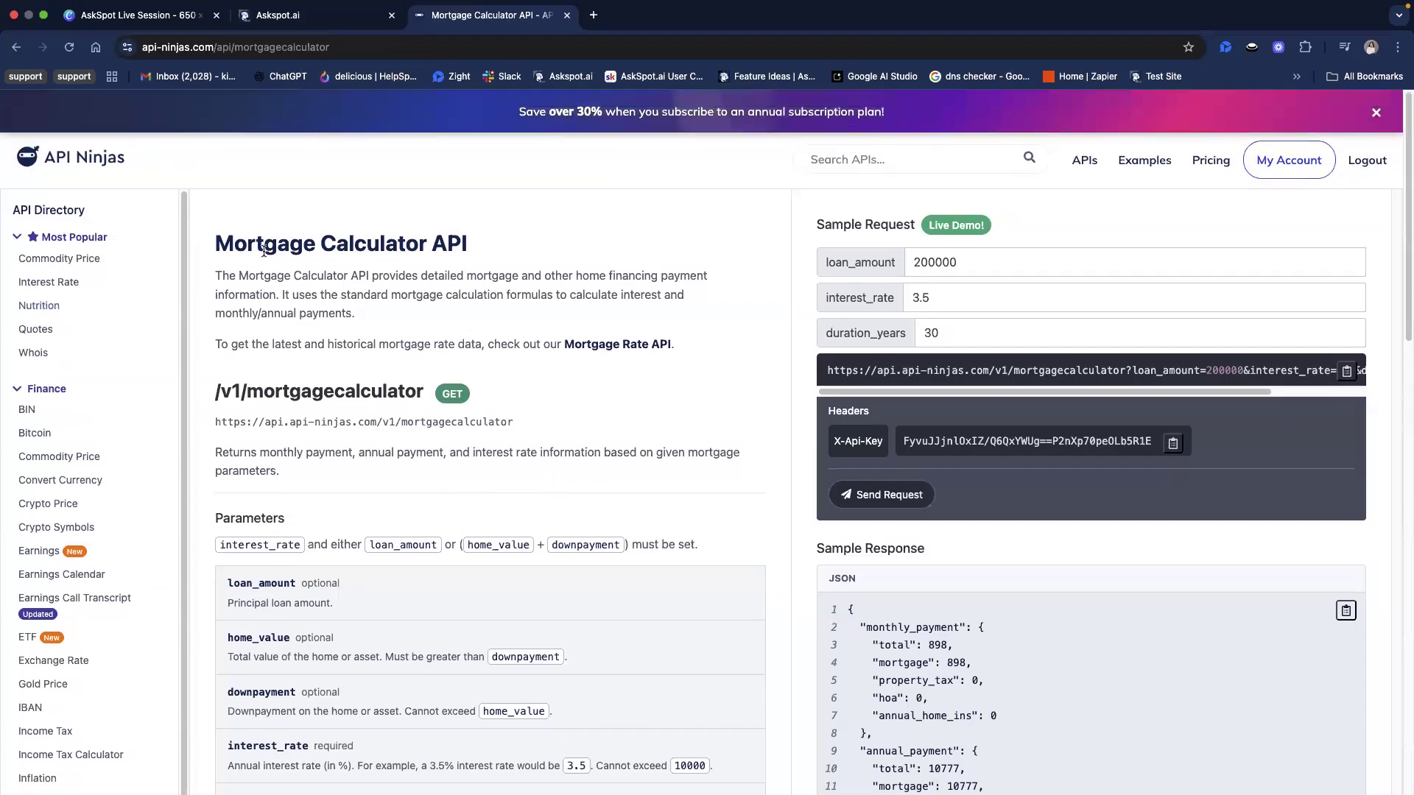
left_click_drag(229, 235, 464, 245)
left_click(463, 246)
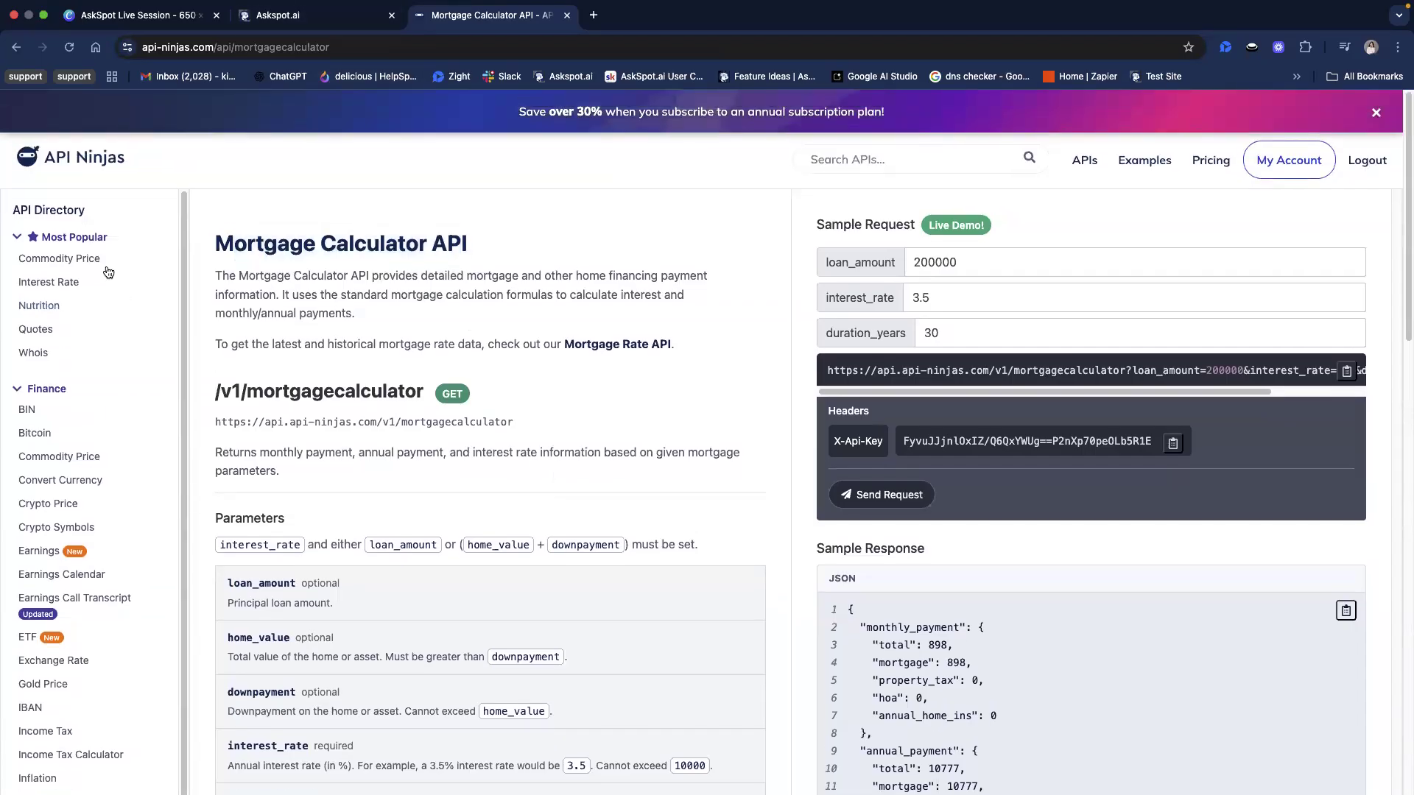
Browse the API directory from Finance through Internet/Technology, AI/Computer Vision, Entertainment, Health/Wellness and Miscellaneous to see which other APIs are offered
scroll(63, 466, "down", 5)
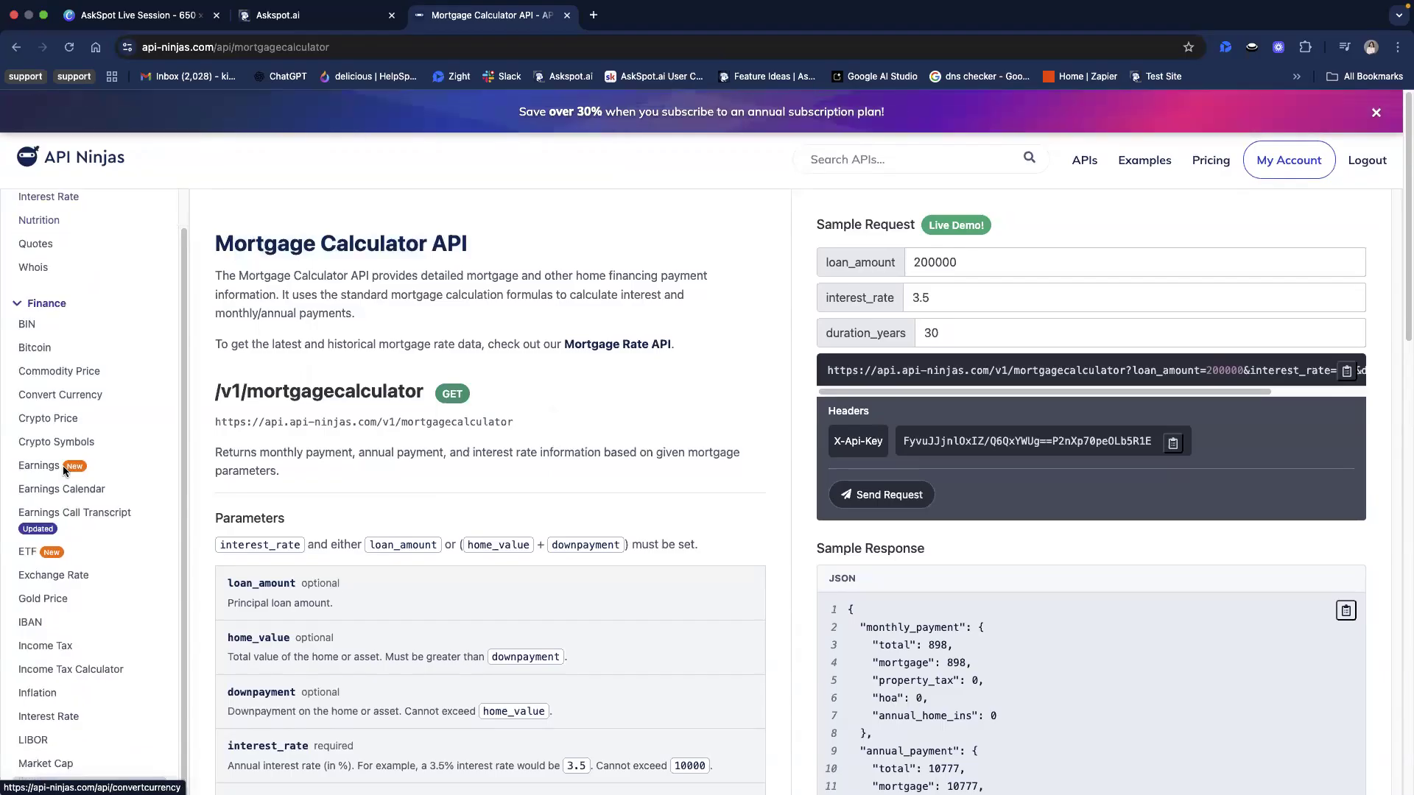
scroll(73, 523, "down", 5)
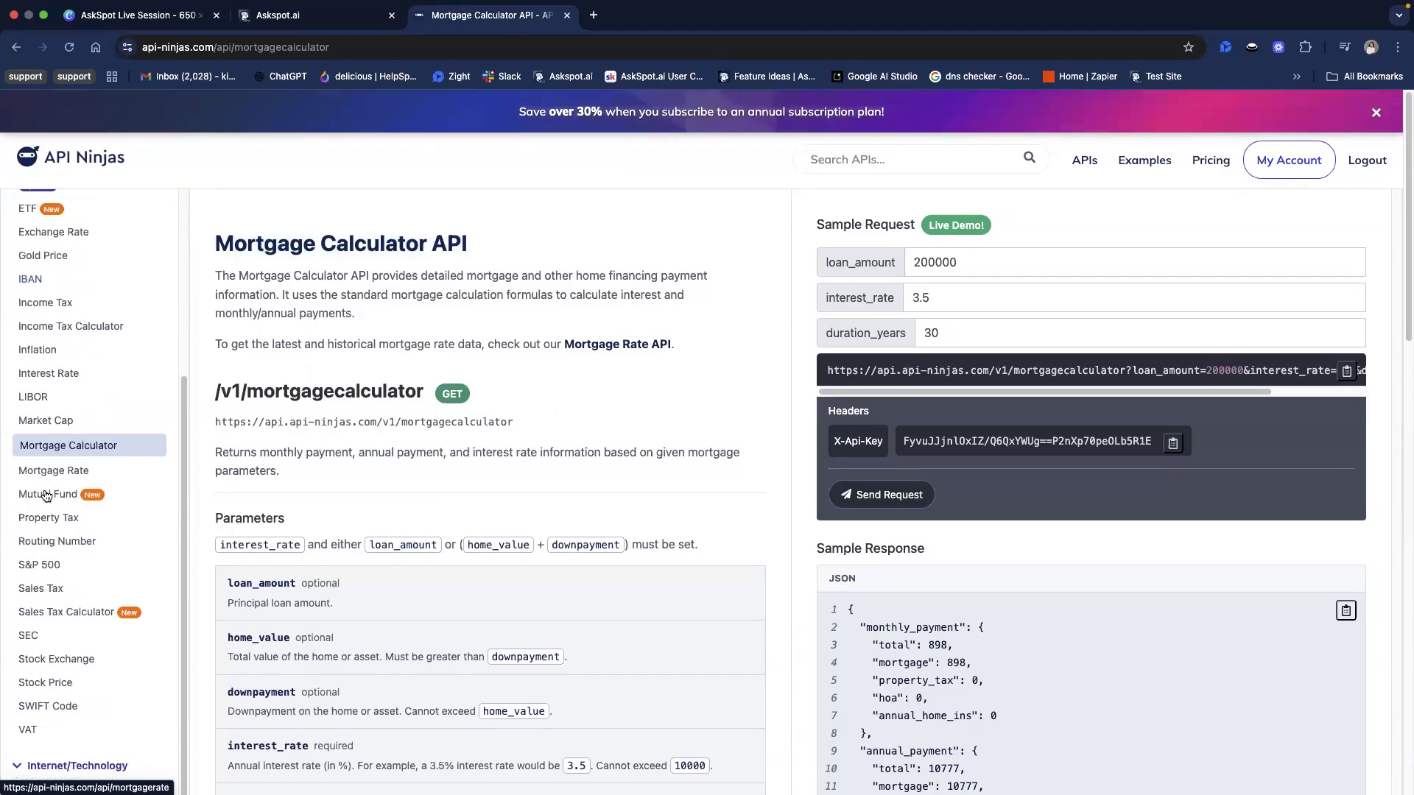
scroll(49, 515, "down", 2)
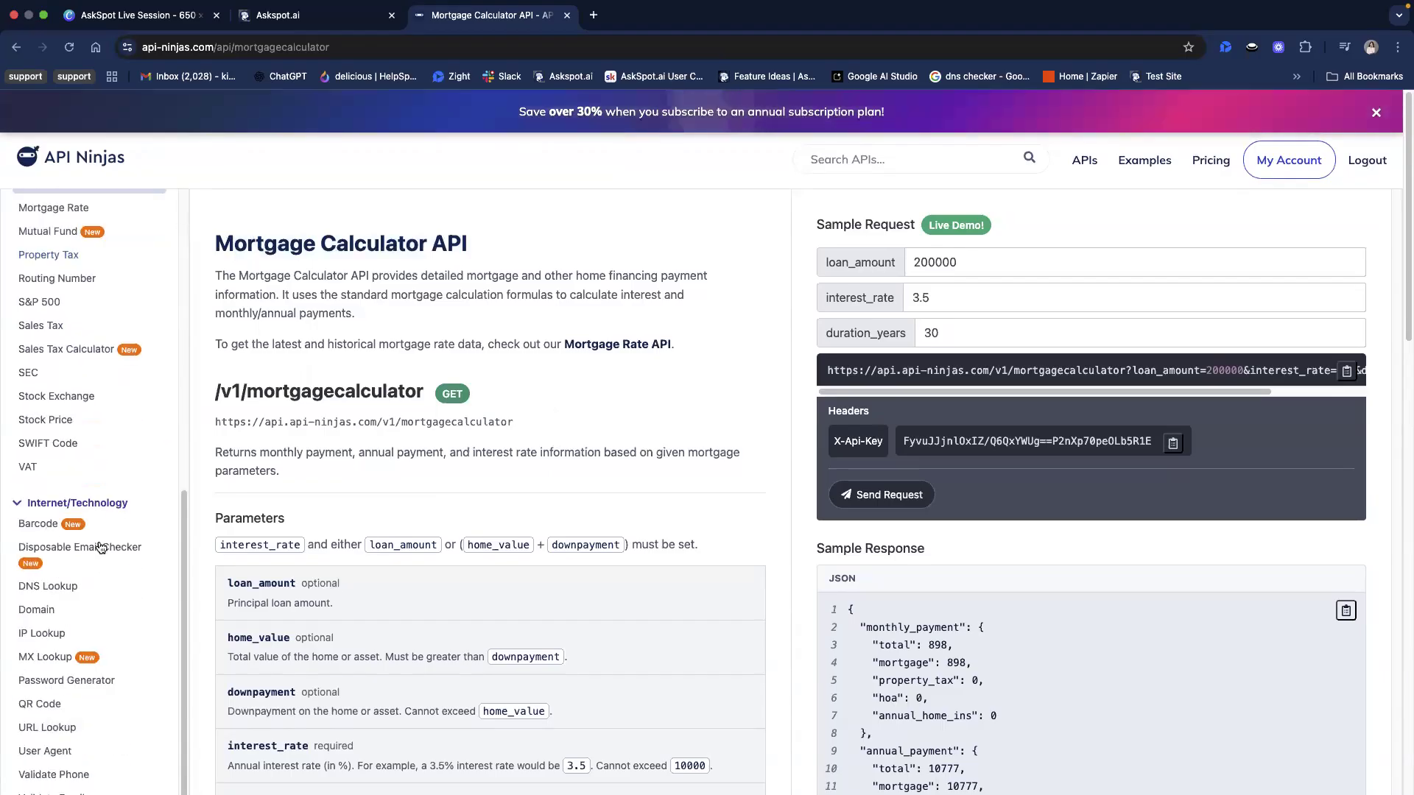
scroll(22, 575, "down", 4)
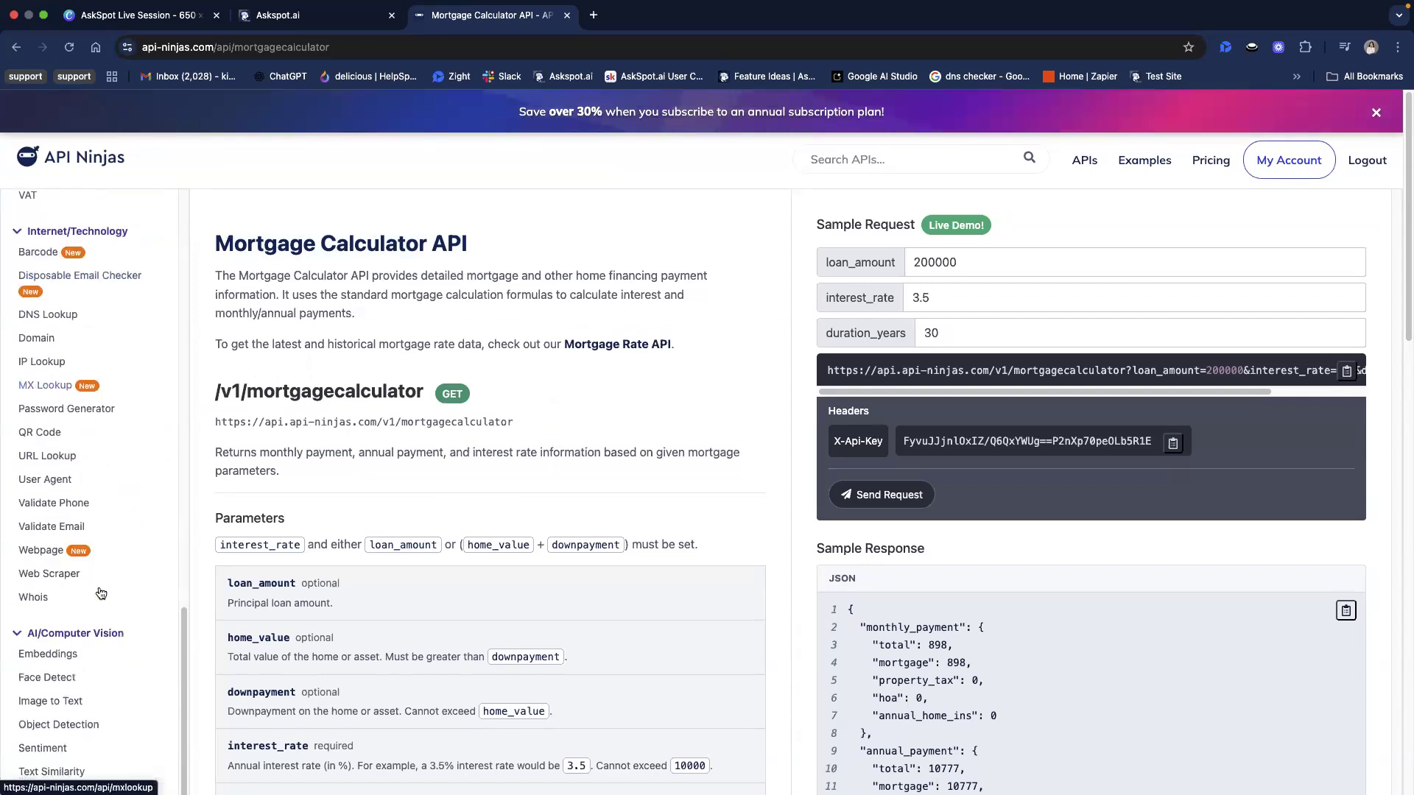
scroll(44, 560, "down", 3)
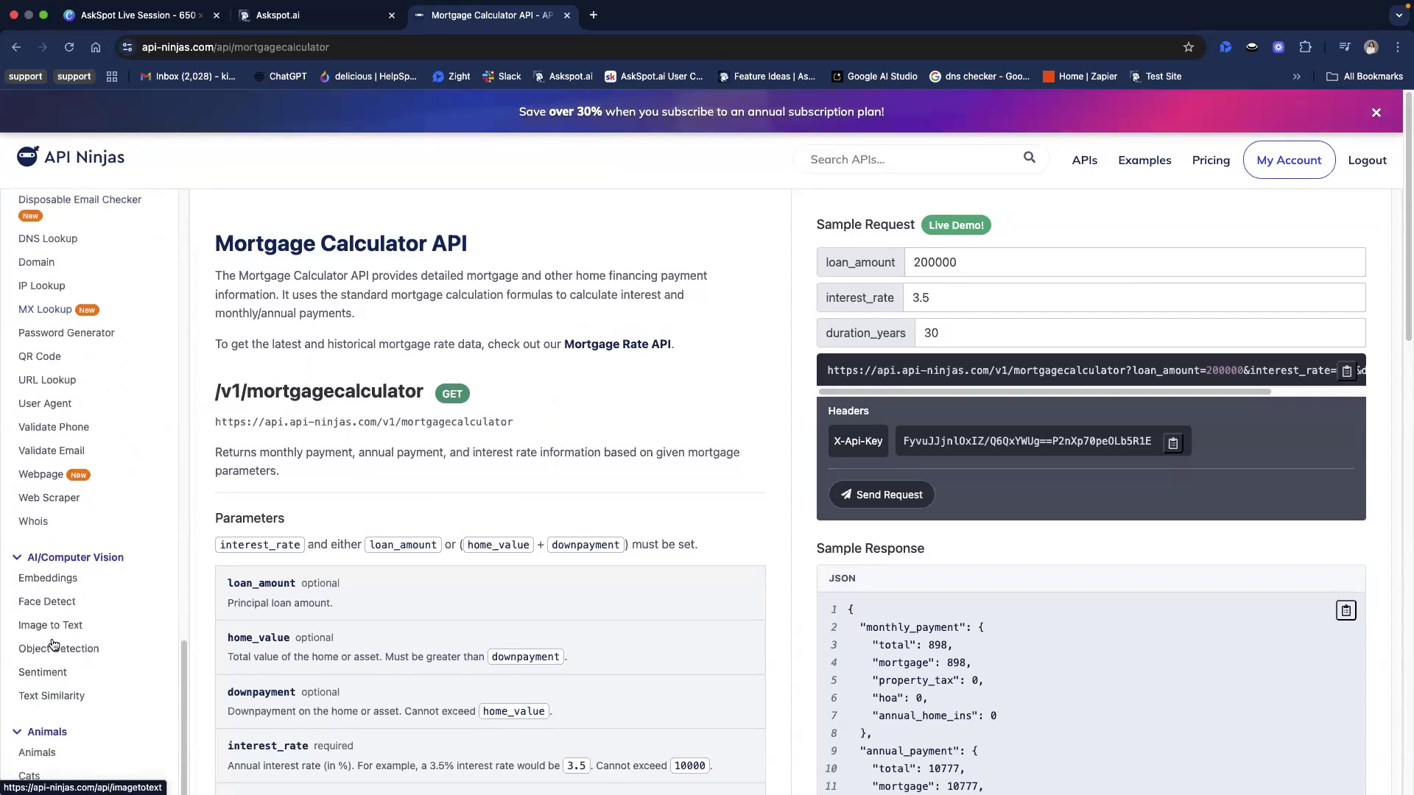
scroll(60, 651, "down", 4)
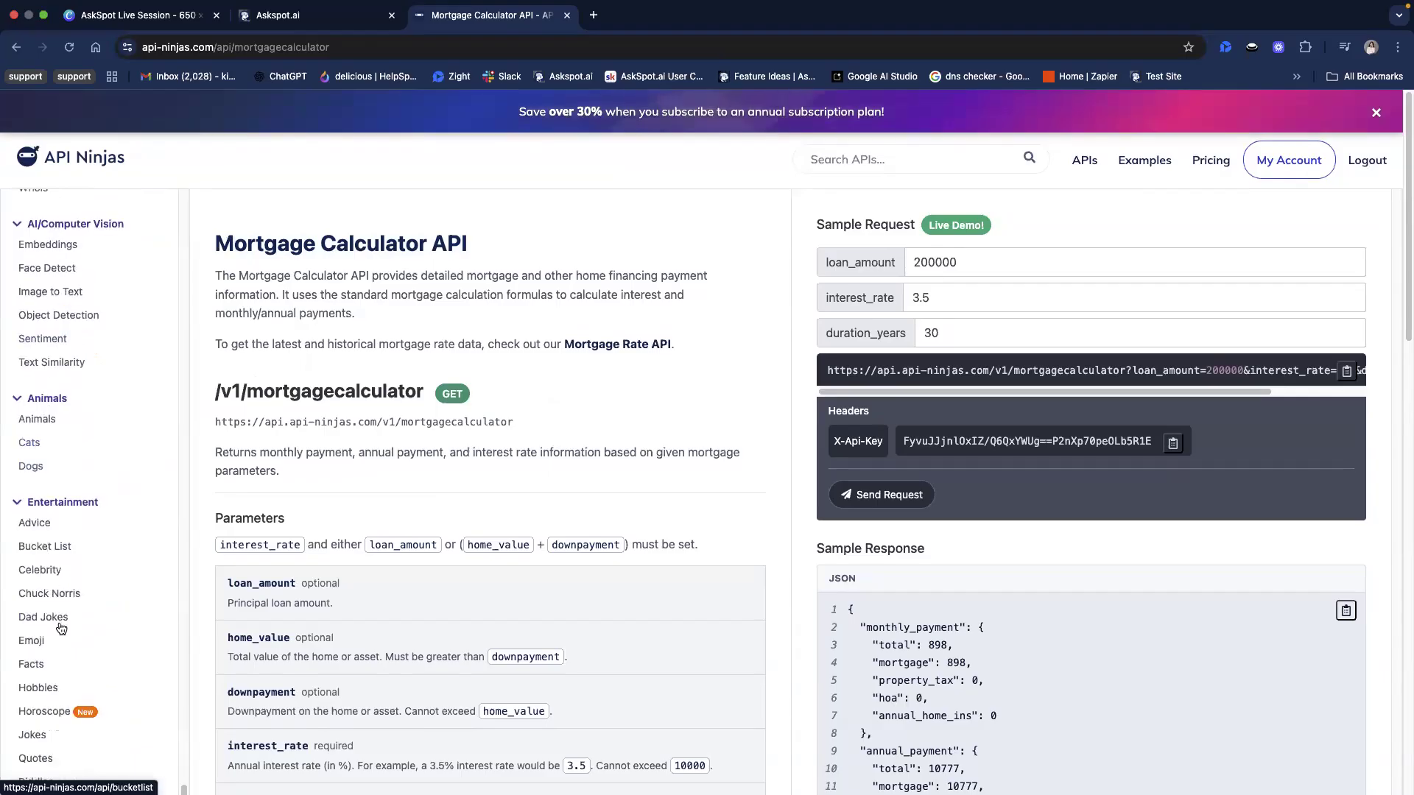
scroll(82, 479, "down", 4)
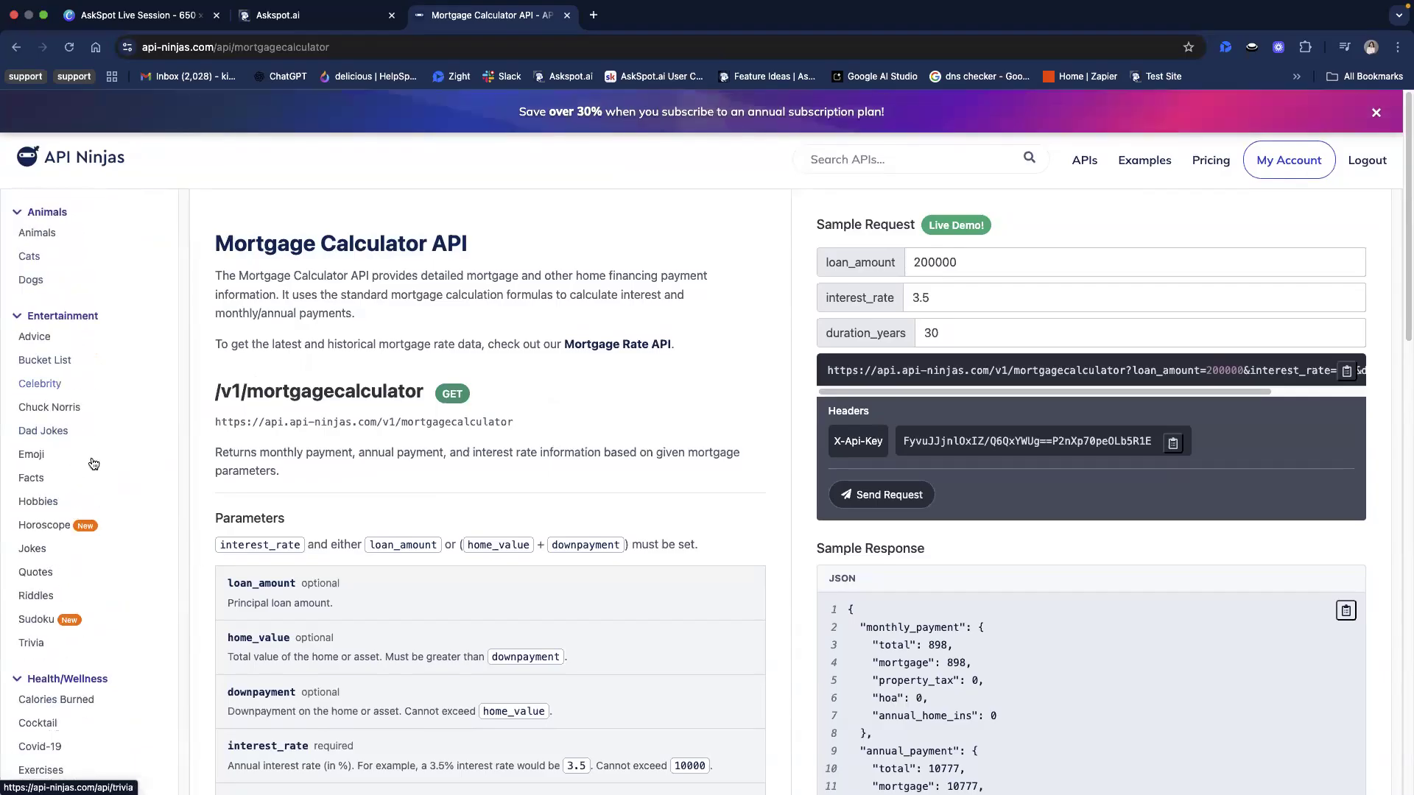
scroll(74, 501, "down", 2)
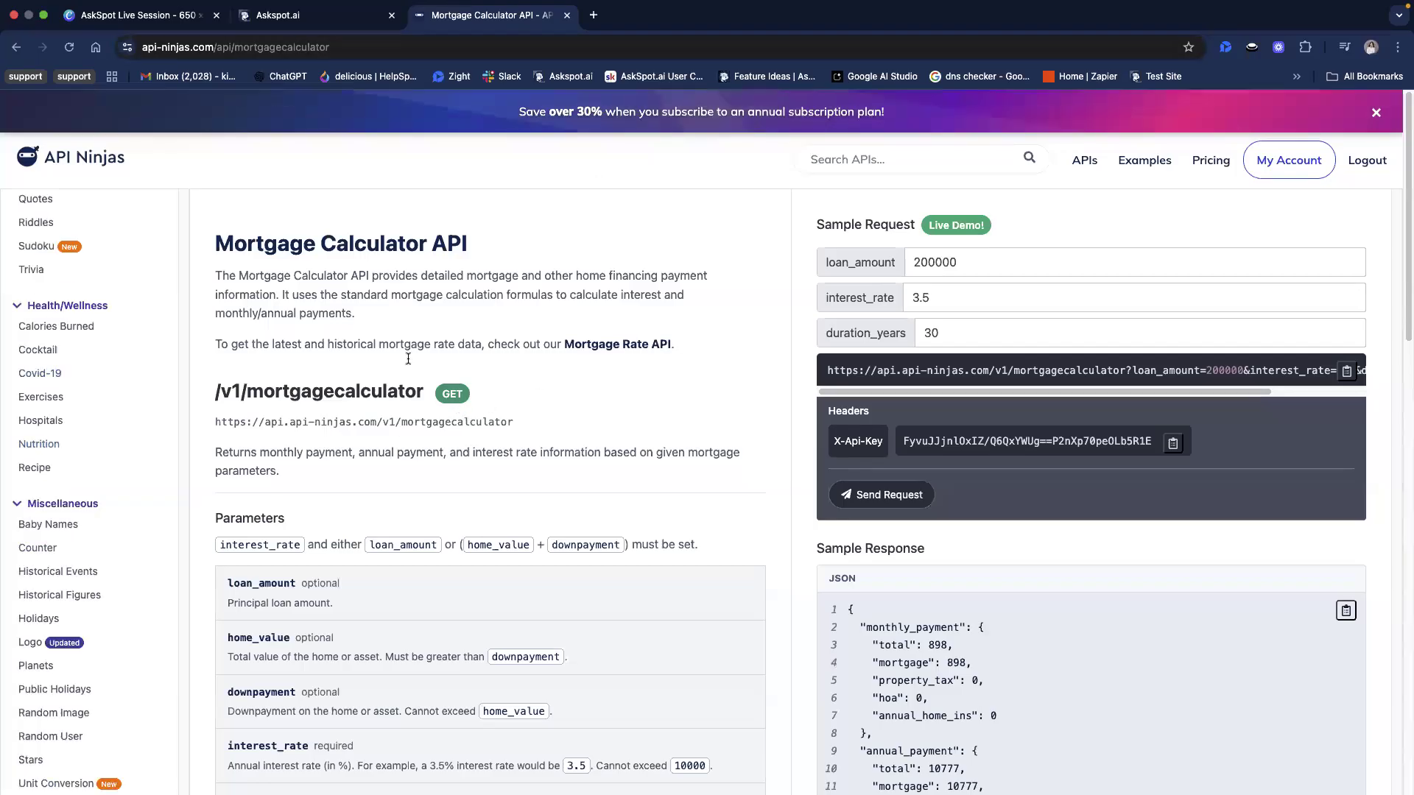
scroll(409, 357, "down", 1)
scroll(383, 339, "up", 1)
scroll(344, 312, "down", 1)
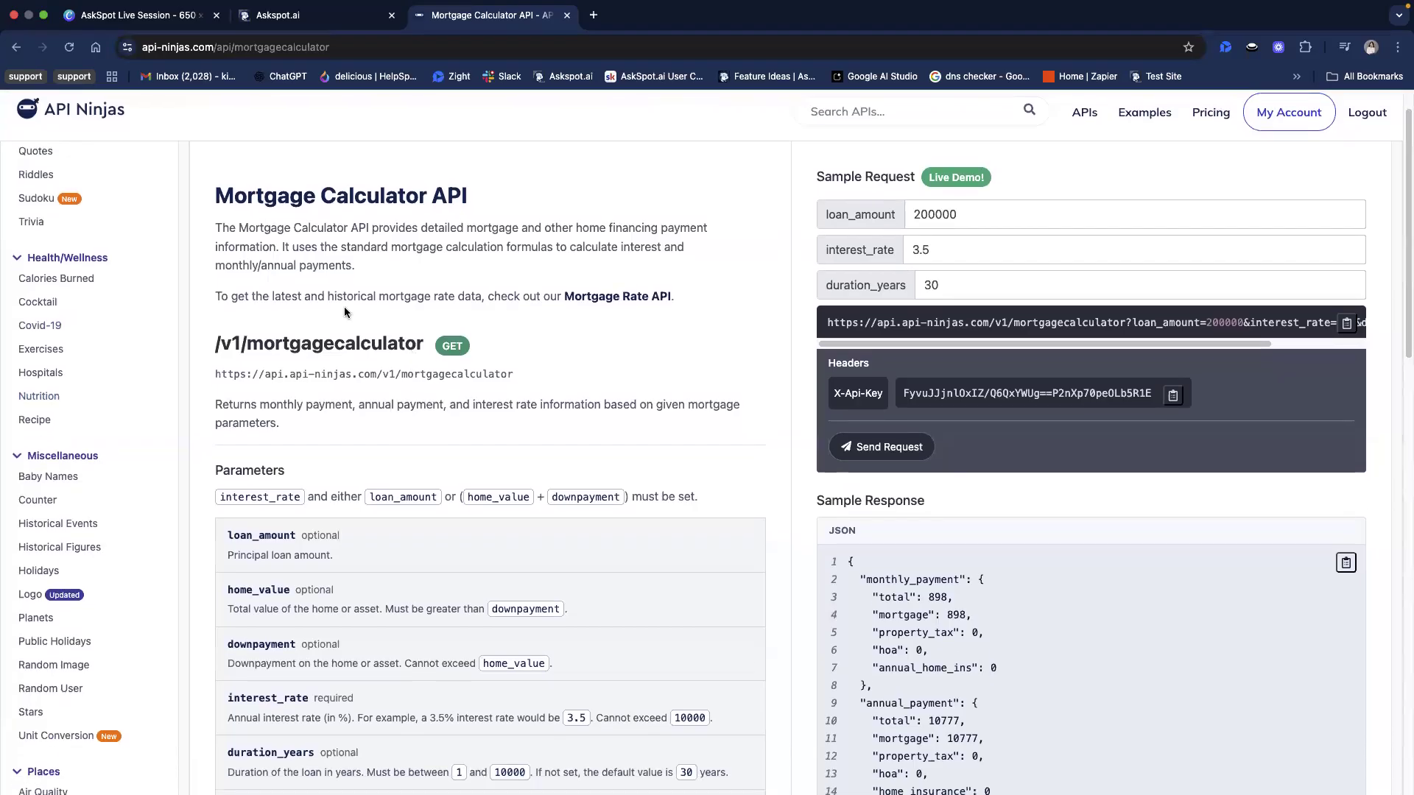
left_click_drag(206, 373, 539, 375)
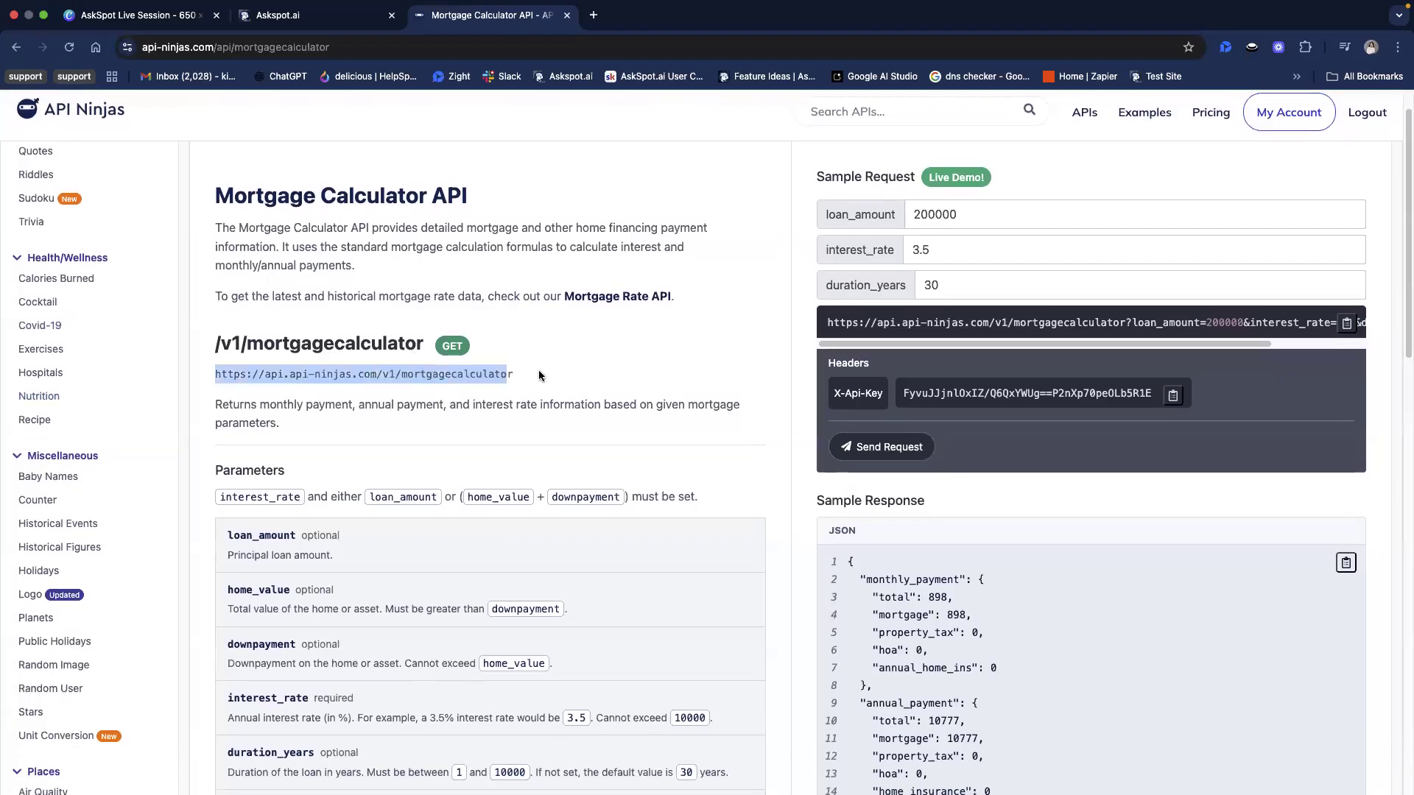
right_click(446, 376)
left_click(475, 405)
left_click(366, 25)
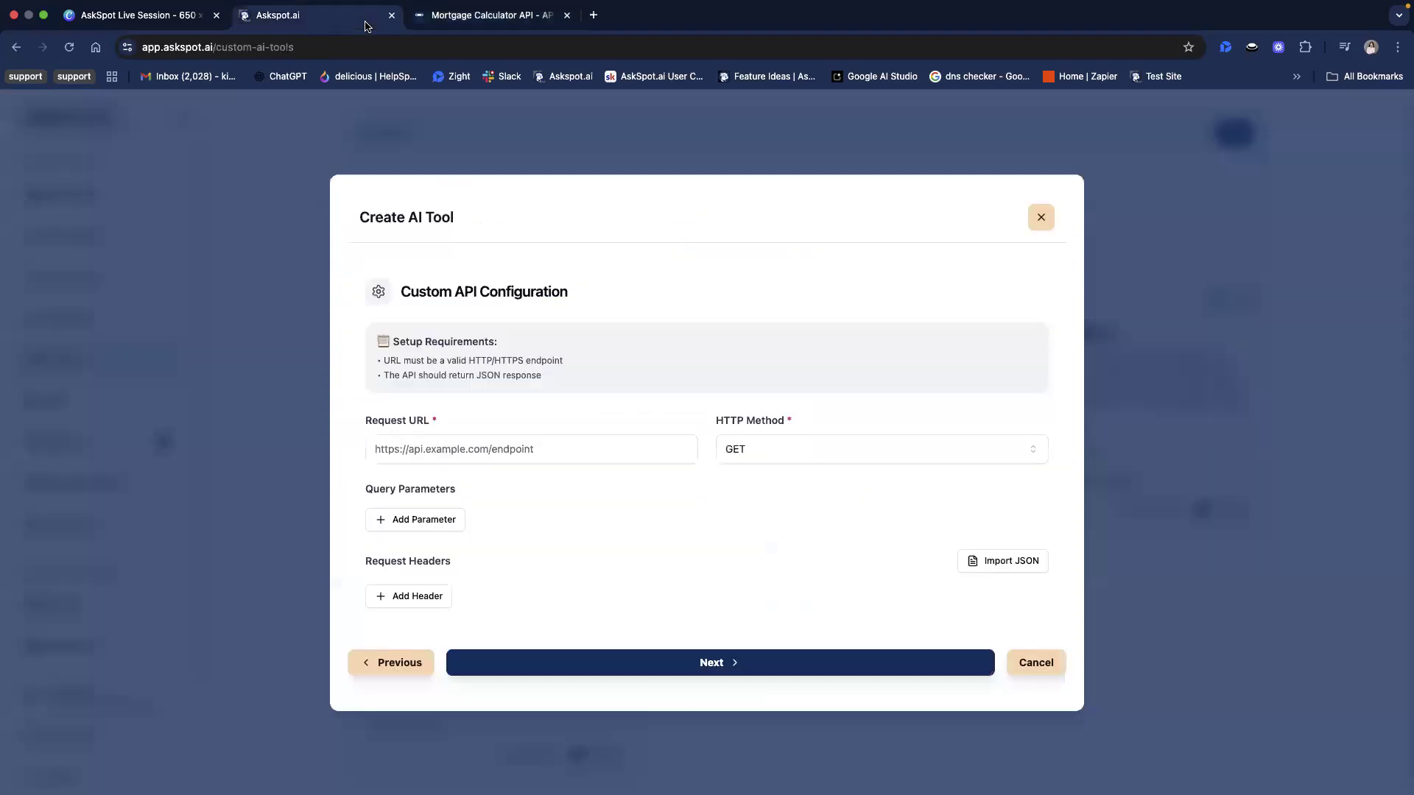
left_click(588, 453)
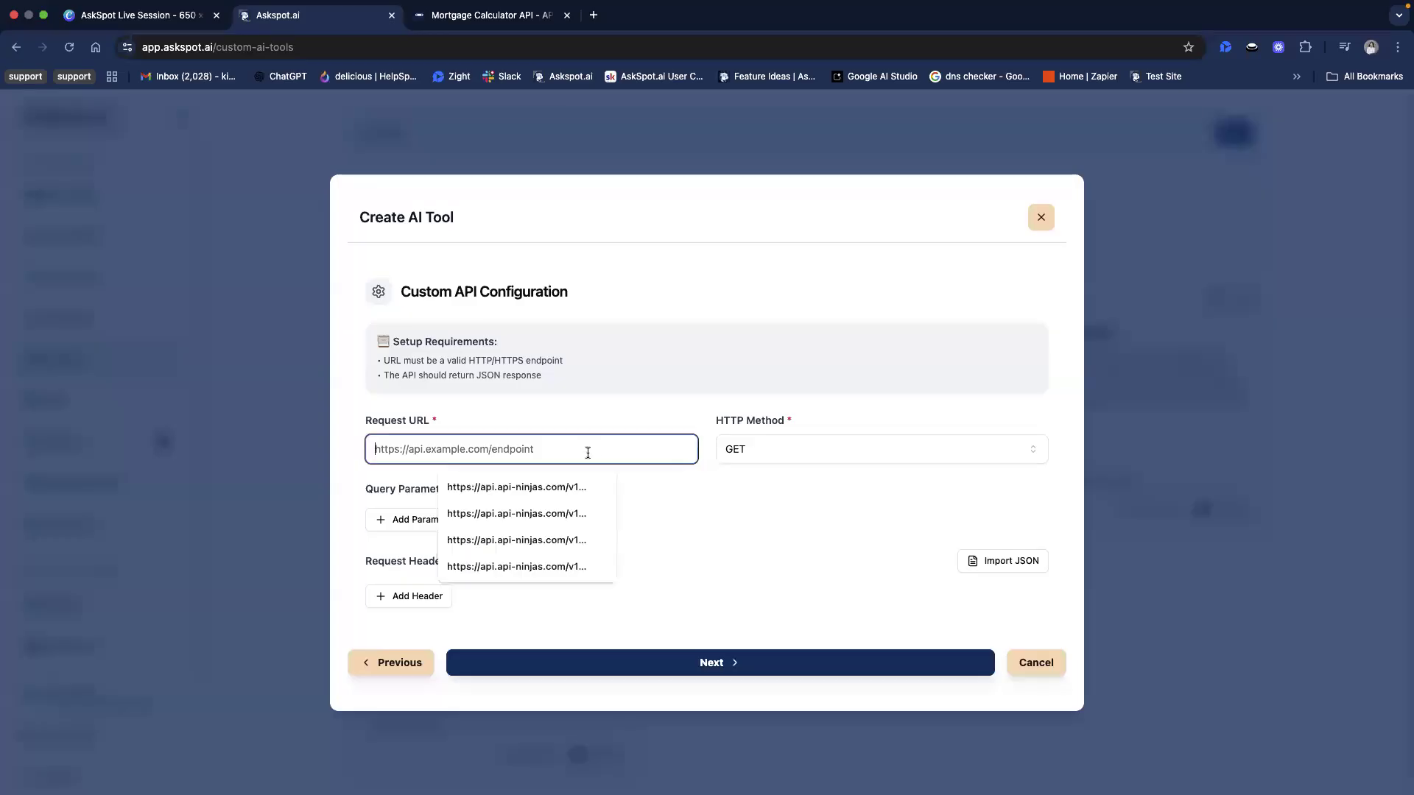
right_click(587, 456)
left_click(647, 580)
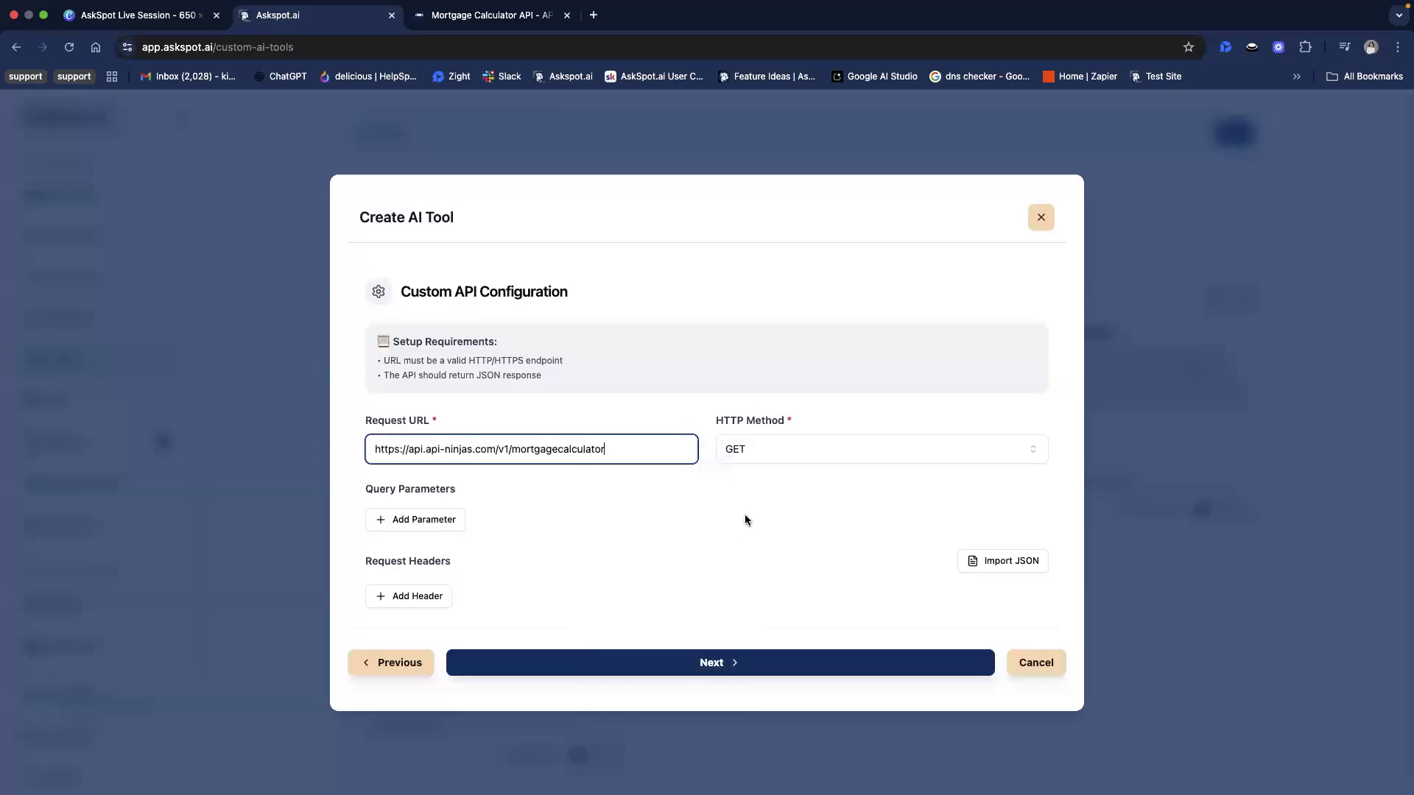
Check the endpoint's HTTP method in the API Ninjas documentation, and try adding a blank query parameter in AskSpot before removing it
left_click(468, 21)
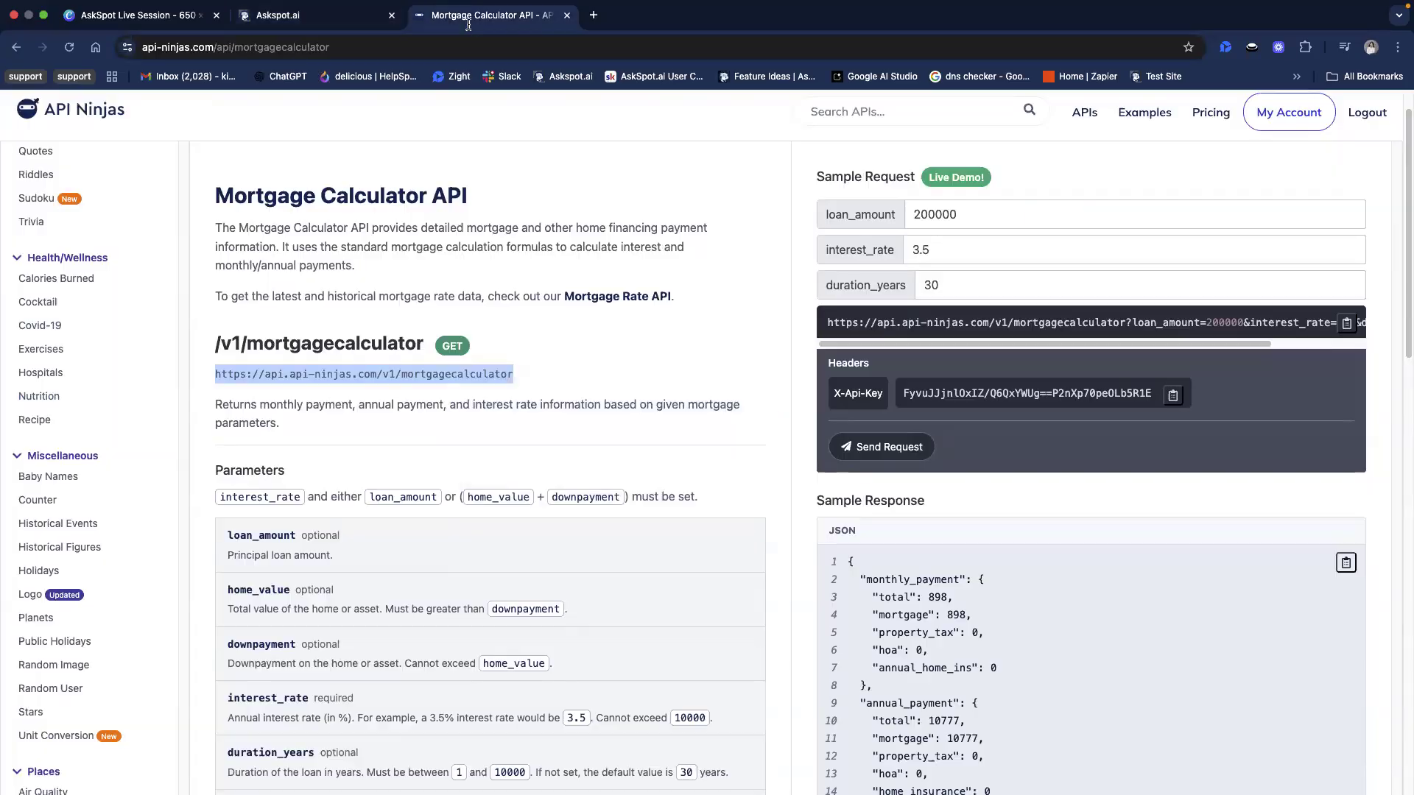
left_click(329, 23)
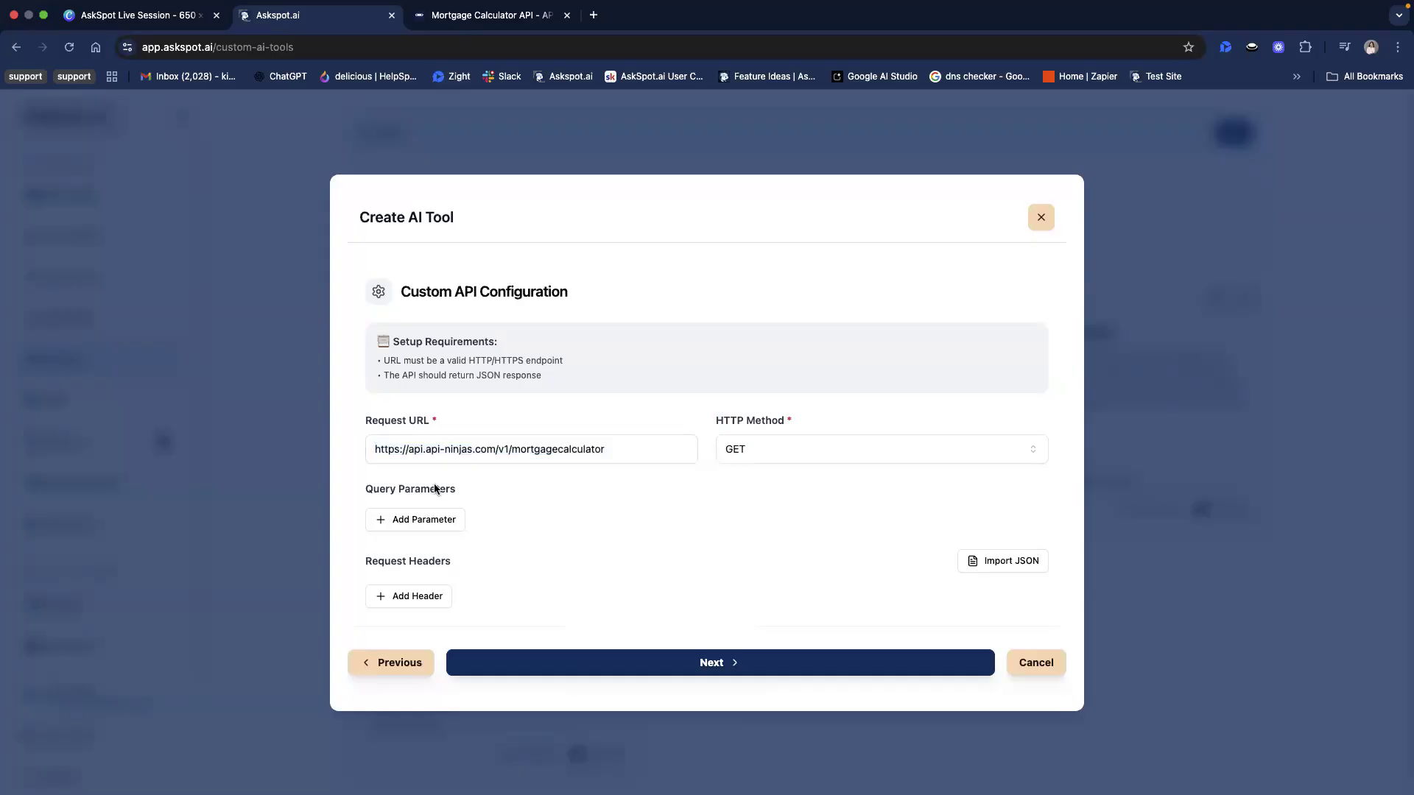
left_click(449, 523)
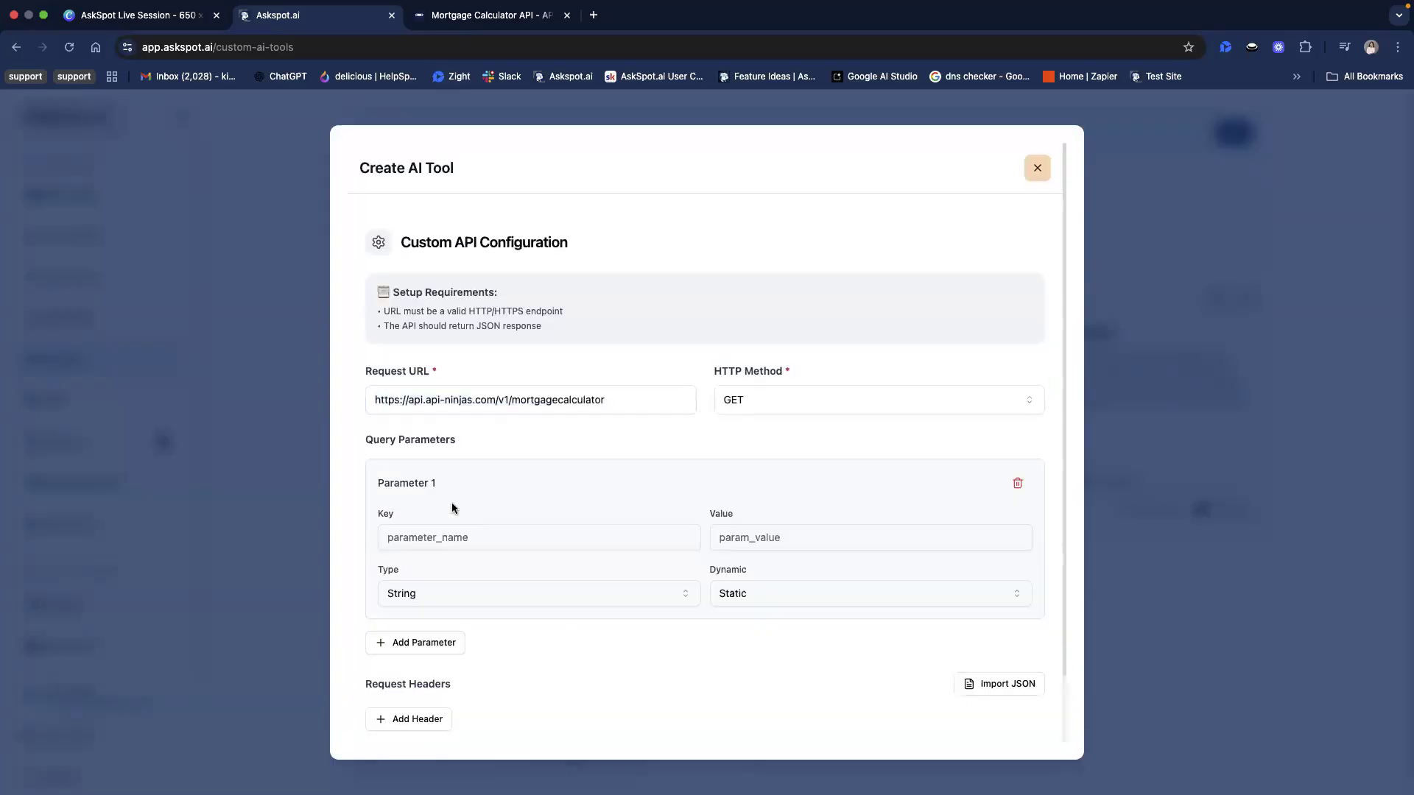
left_click(1017, 483)
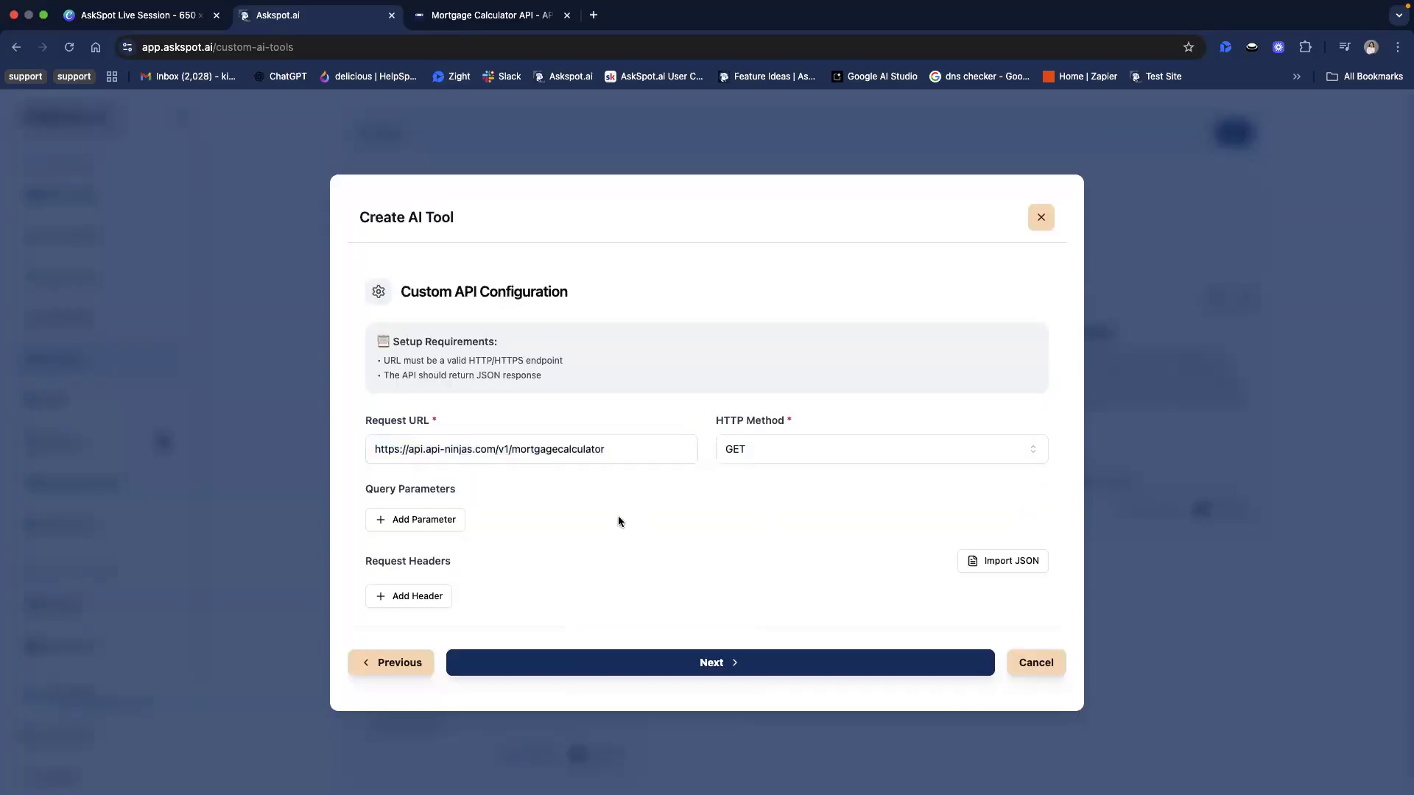
Add a request header in AskSpot and set its key to X-Api-Key, copied from the Headers section of the API Ninjas documentation
left_click(417, 598)
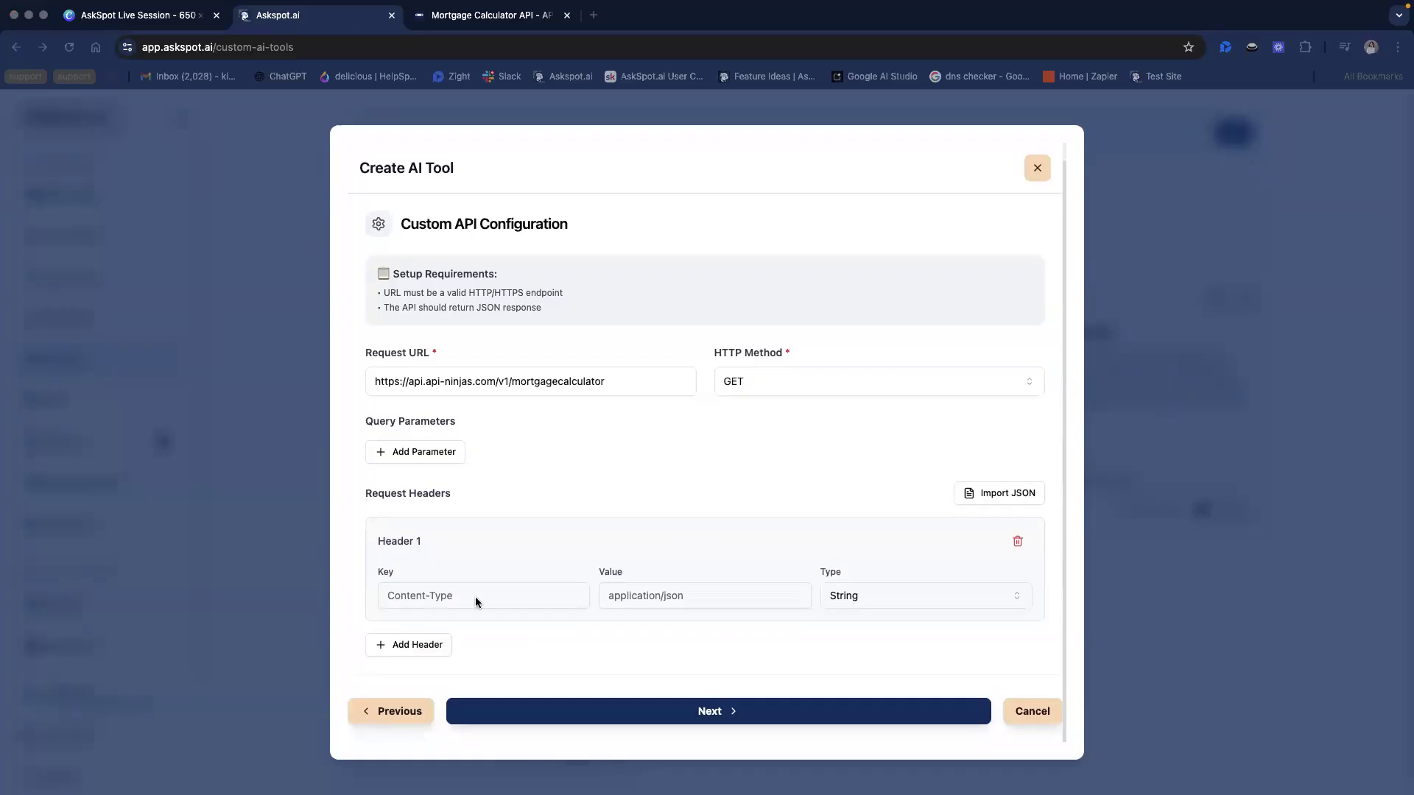
left_click(447, 593)
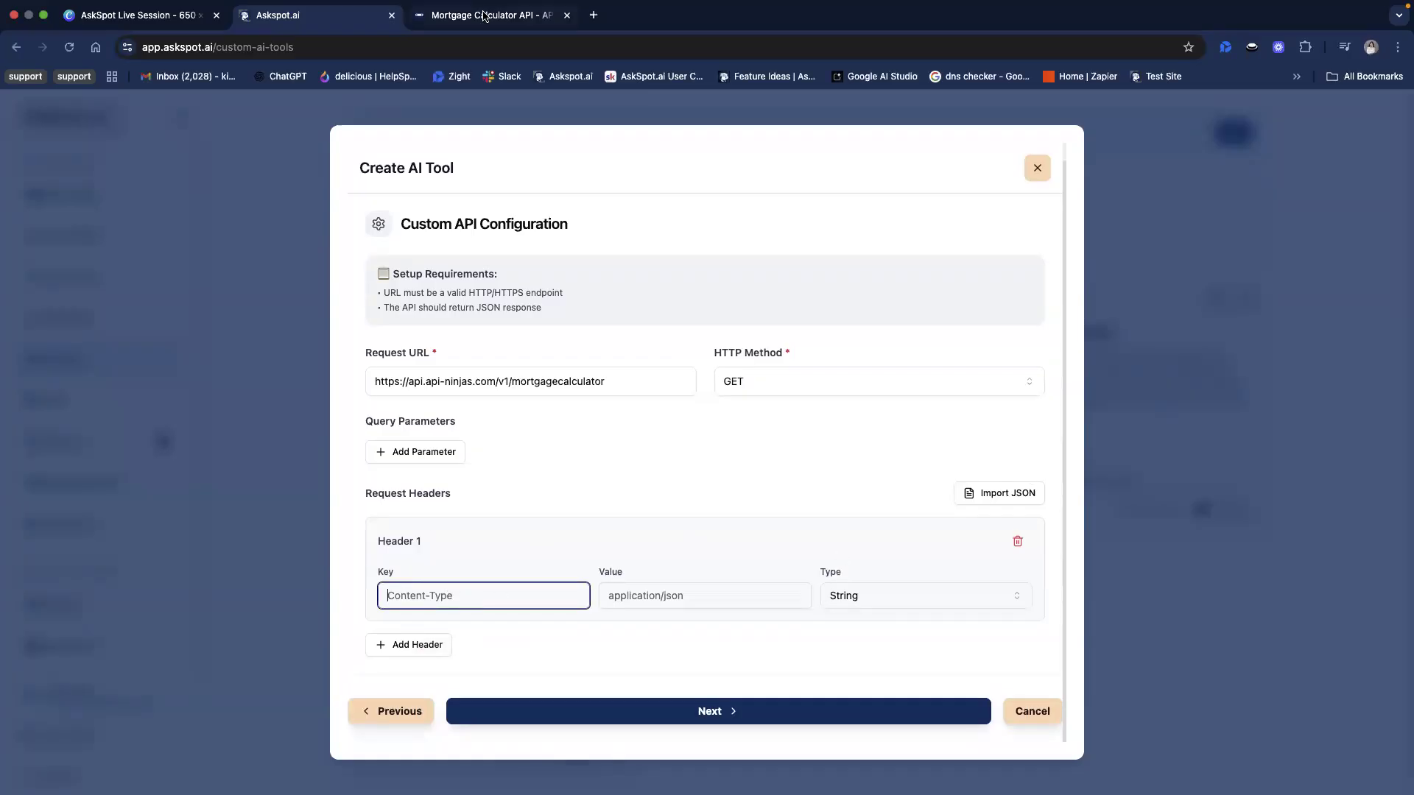
key("ctrl+Tab")
left_click(338, 20)
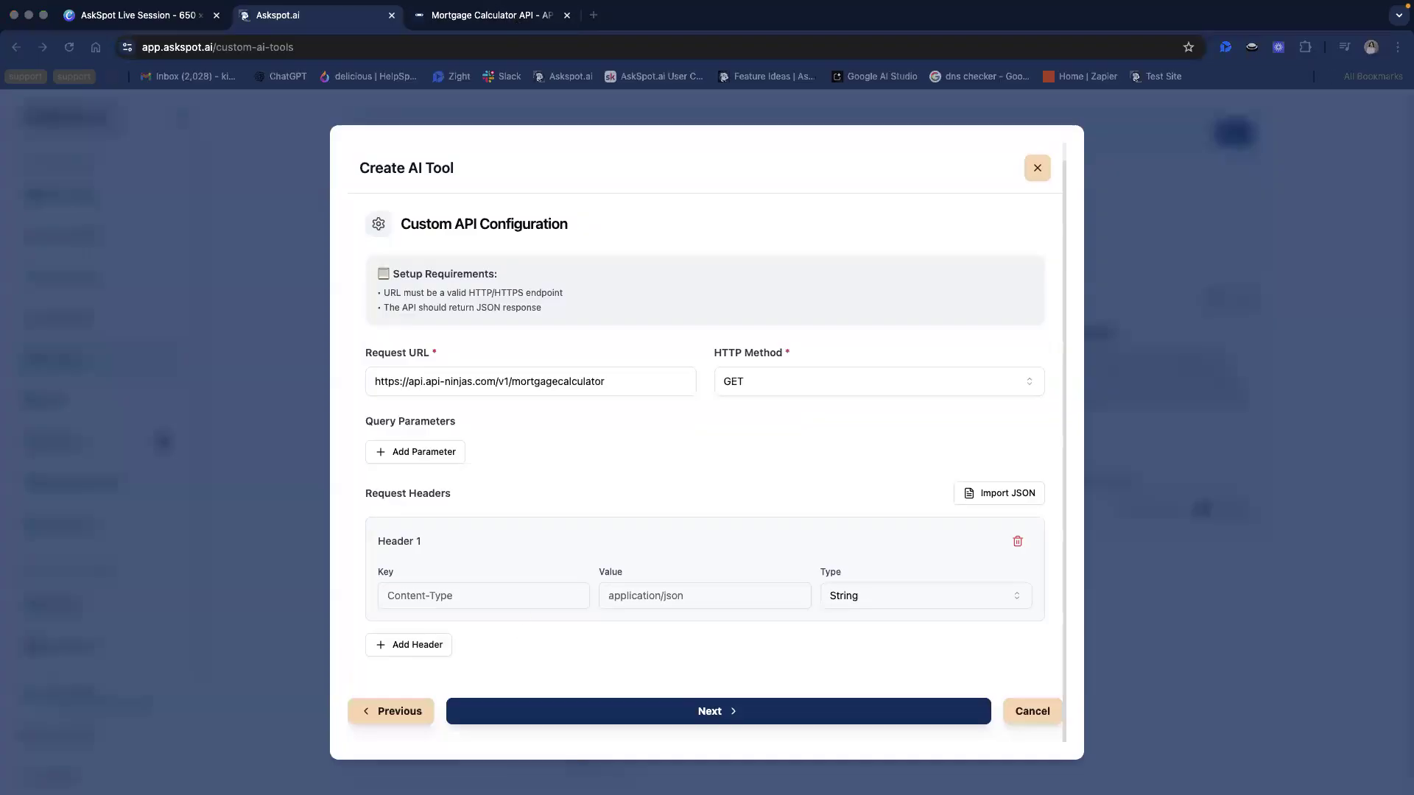
left_click(495, 20)
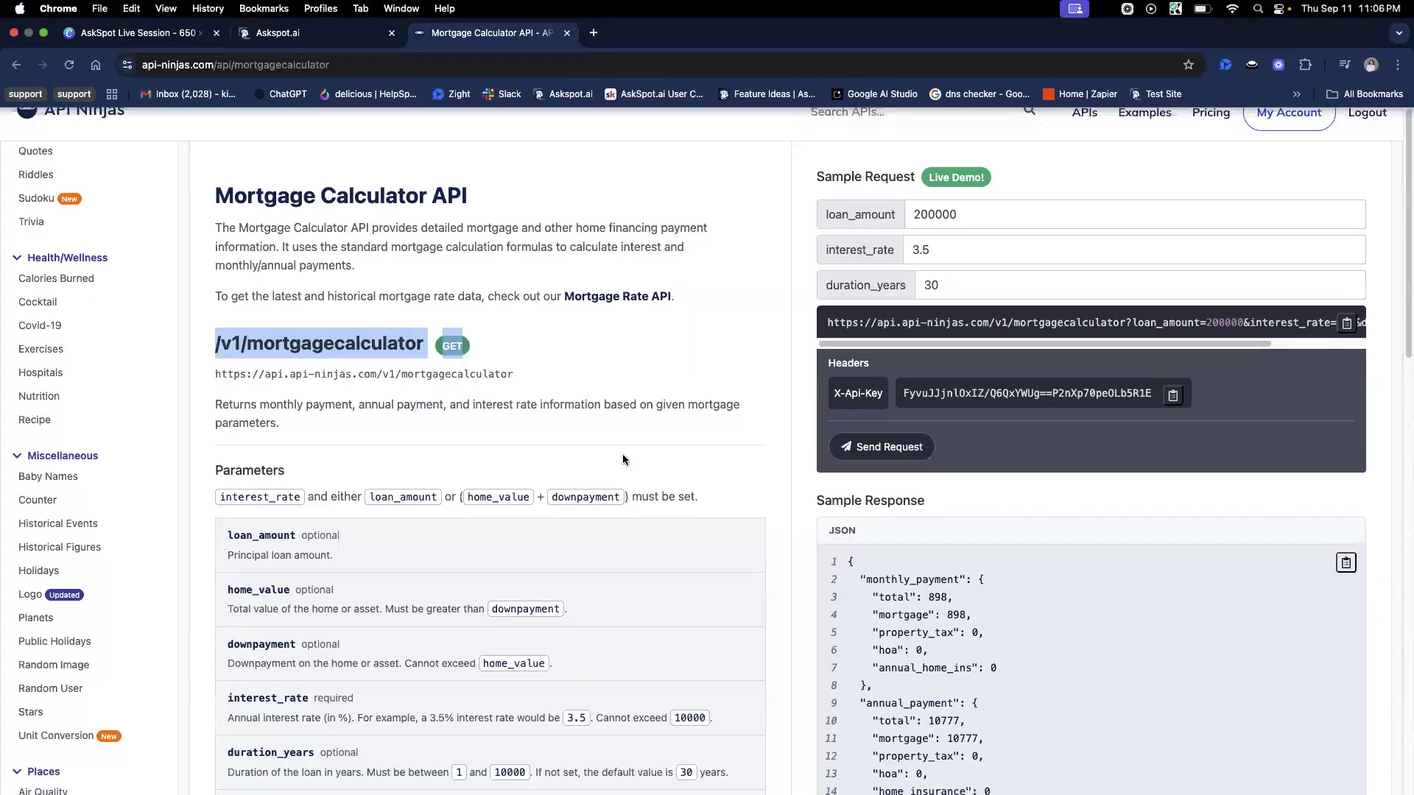
left_click(611, 433)
scroll(600, 496, "down", 6)
left_click_drag(228, 572, 285, 572)
key("super+c")
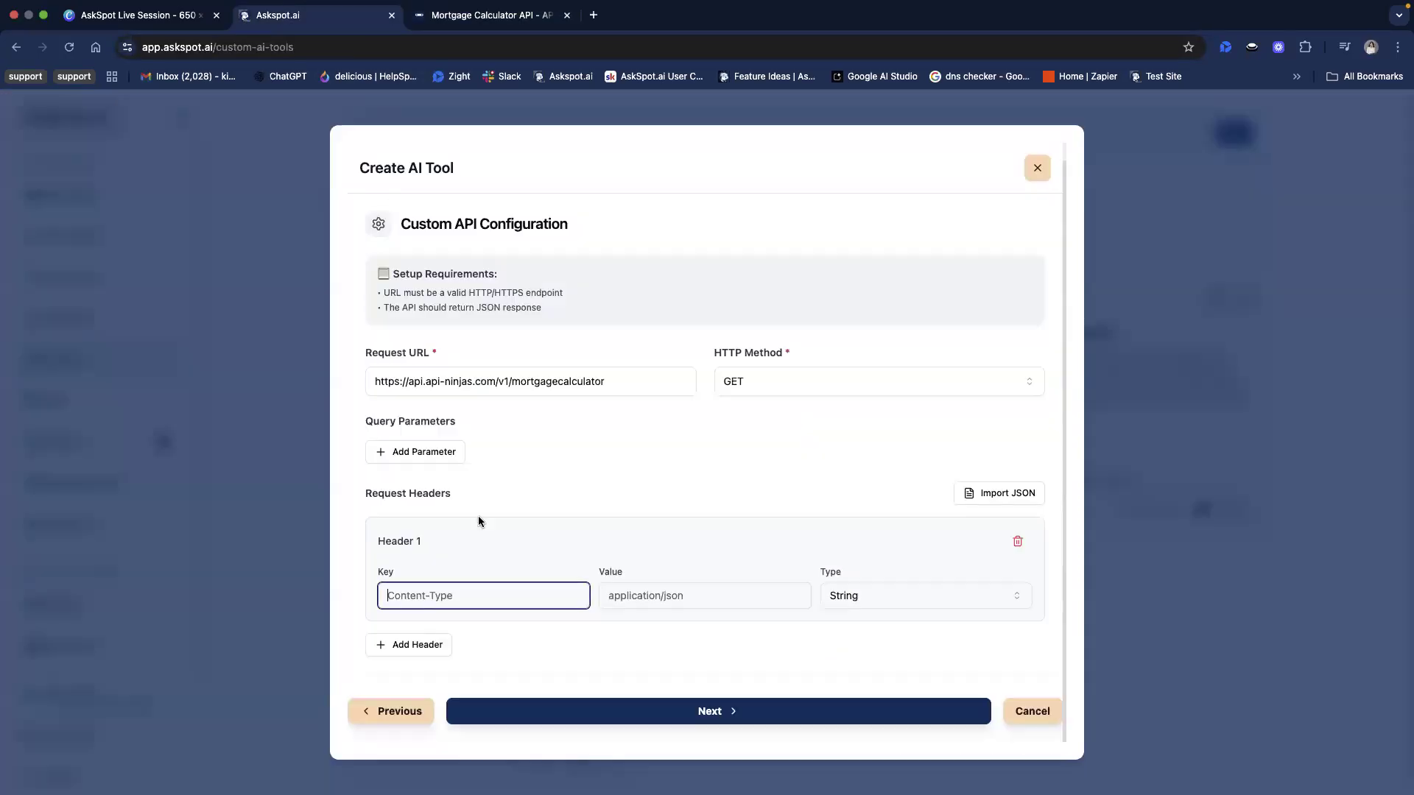
left_click(338, 19)
key("super+v")
Open the API Ninjas account profile in a new tab and locate the API key needed for the header's value
left_click(647, 598)
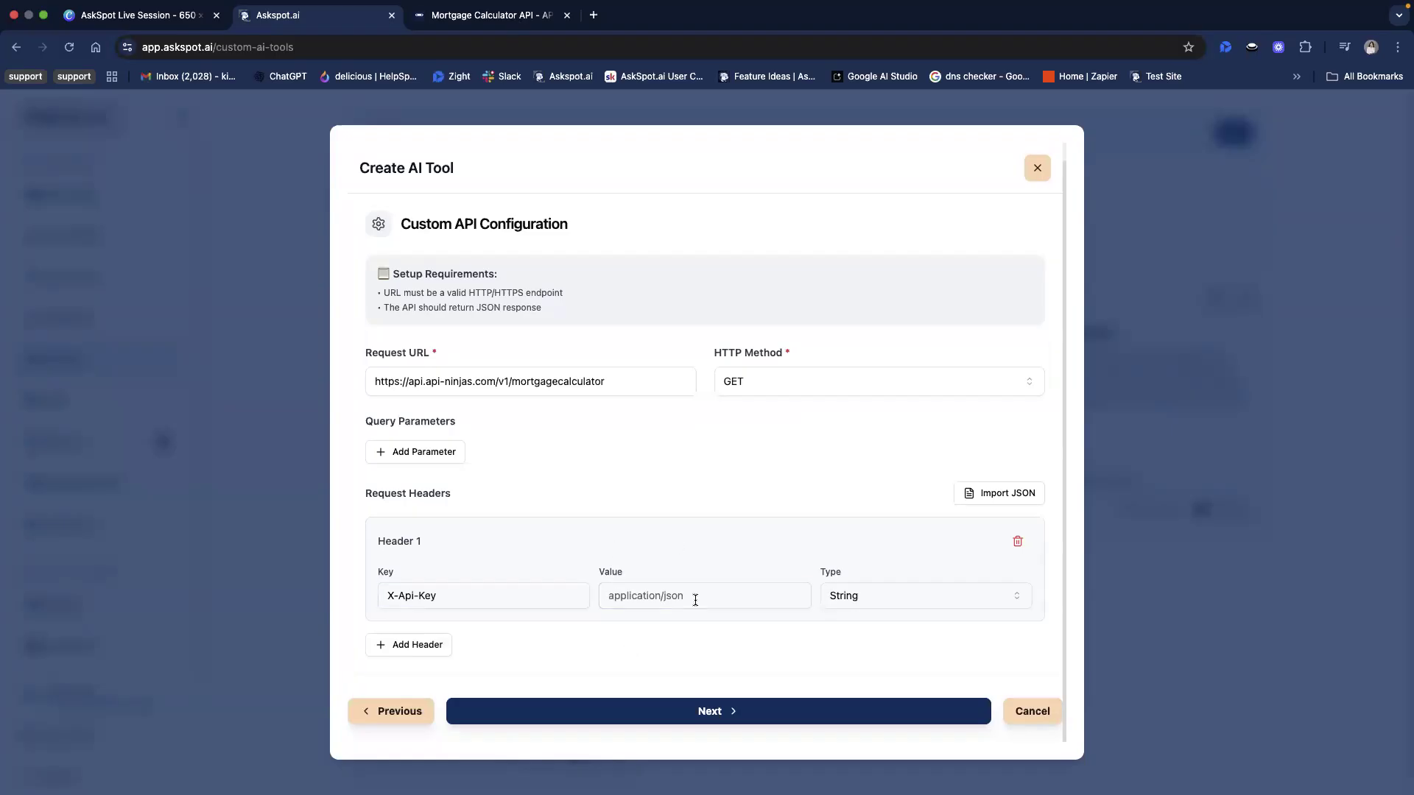
left_click(467, 28)
scroll(1289, 134, "up", 10)
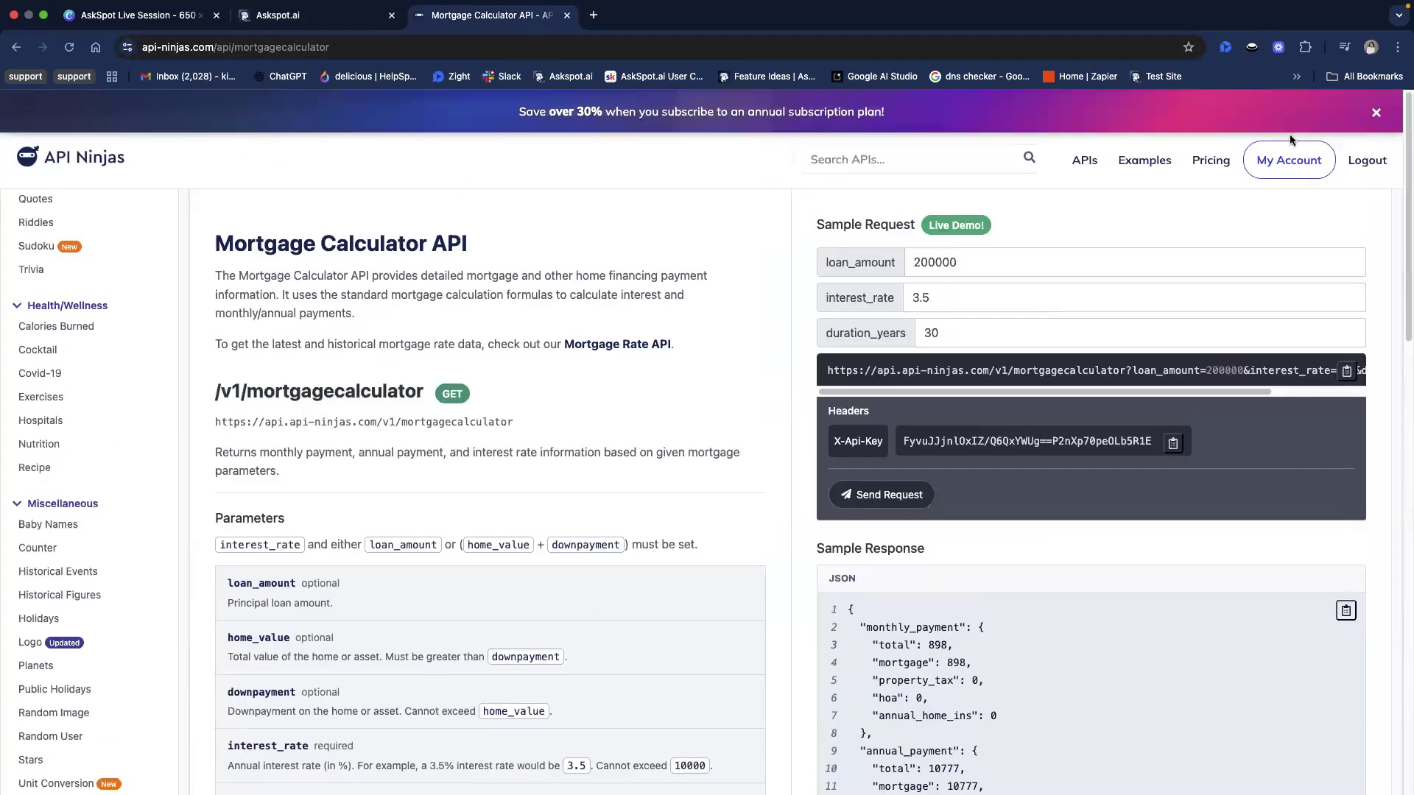
right_click(1292, 159)
left_click(1252, 170)
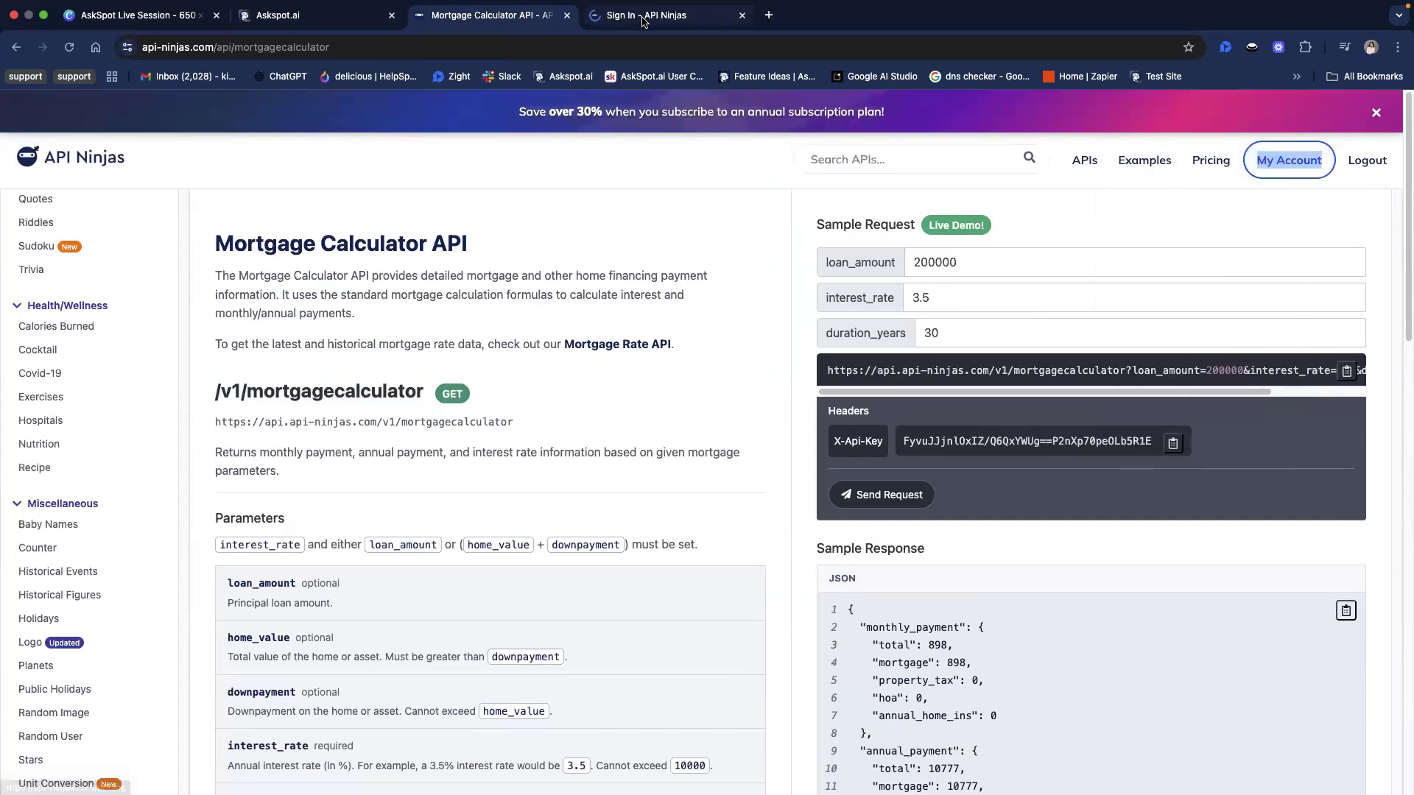
key("ctrl+Tab")
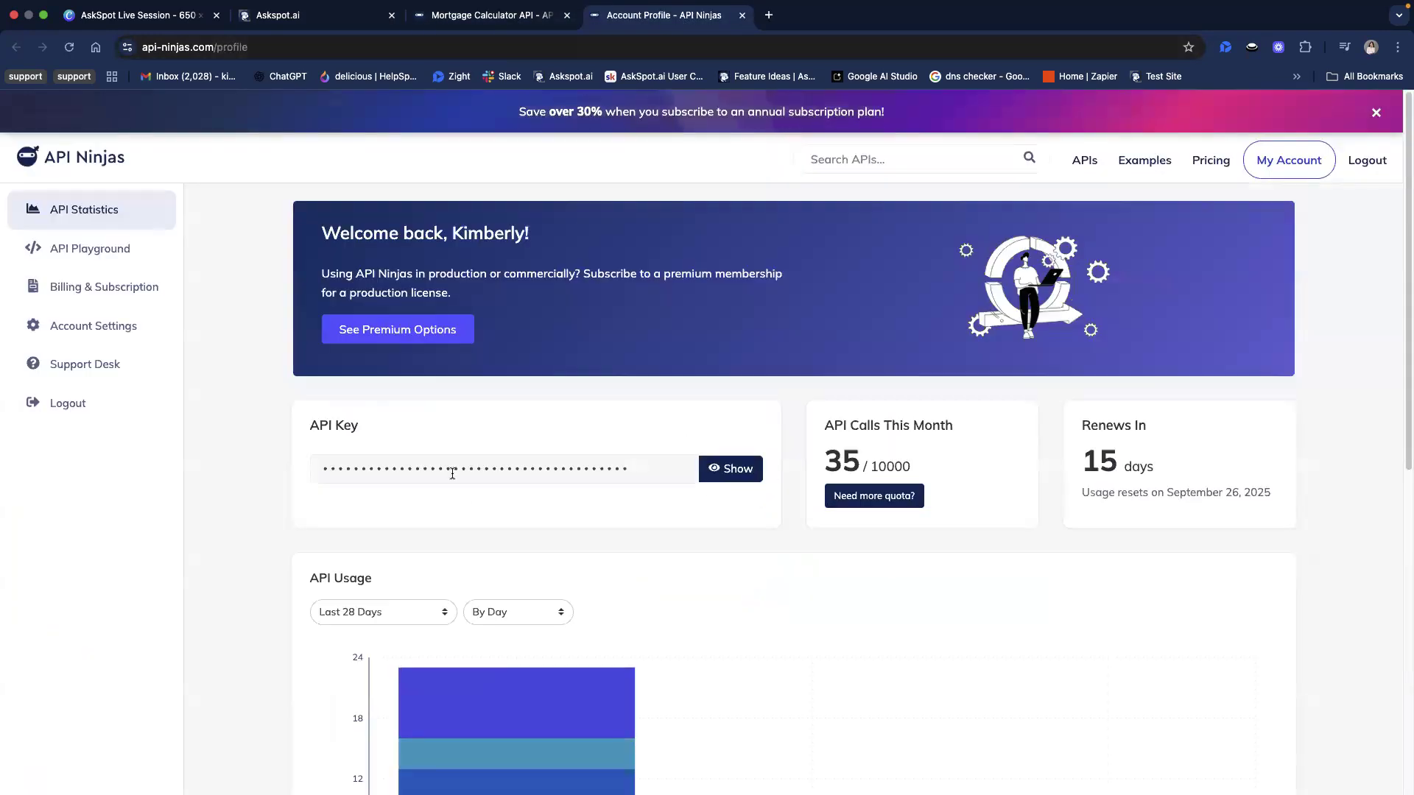
double_click(452, 473)
Return to the AskSpot API configuration and fill the header's value with the placeholder X-Api-Key
left_click(483, 28)
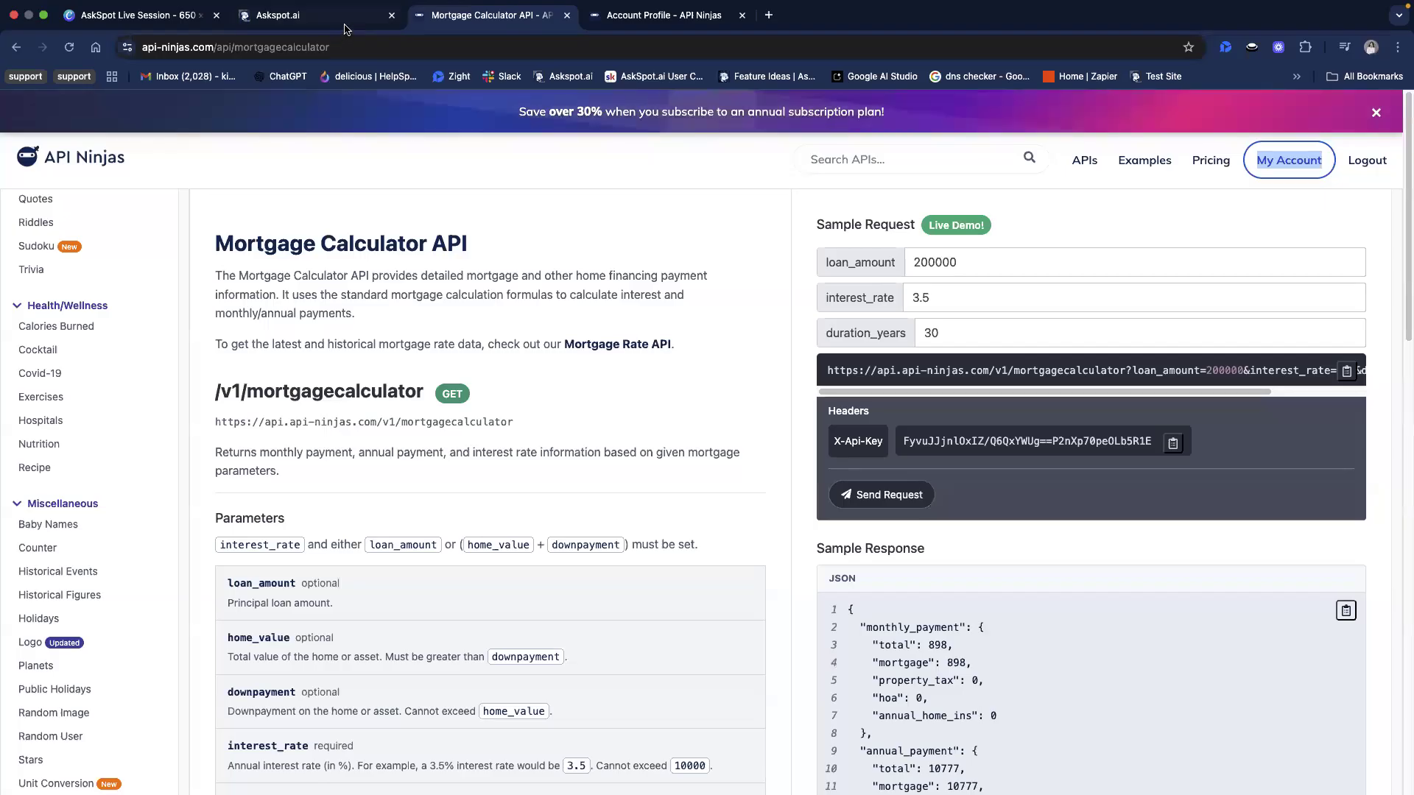
key("ctrl+shift+Tab")
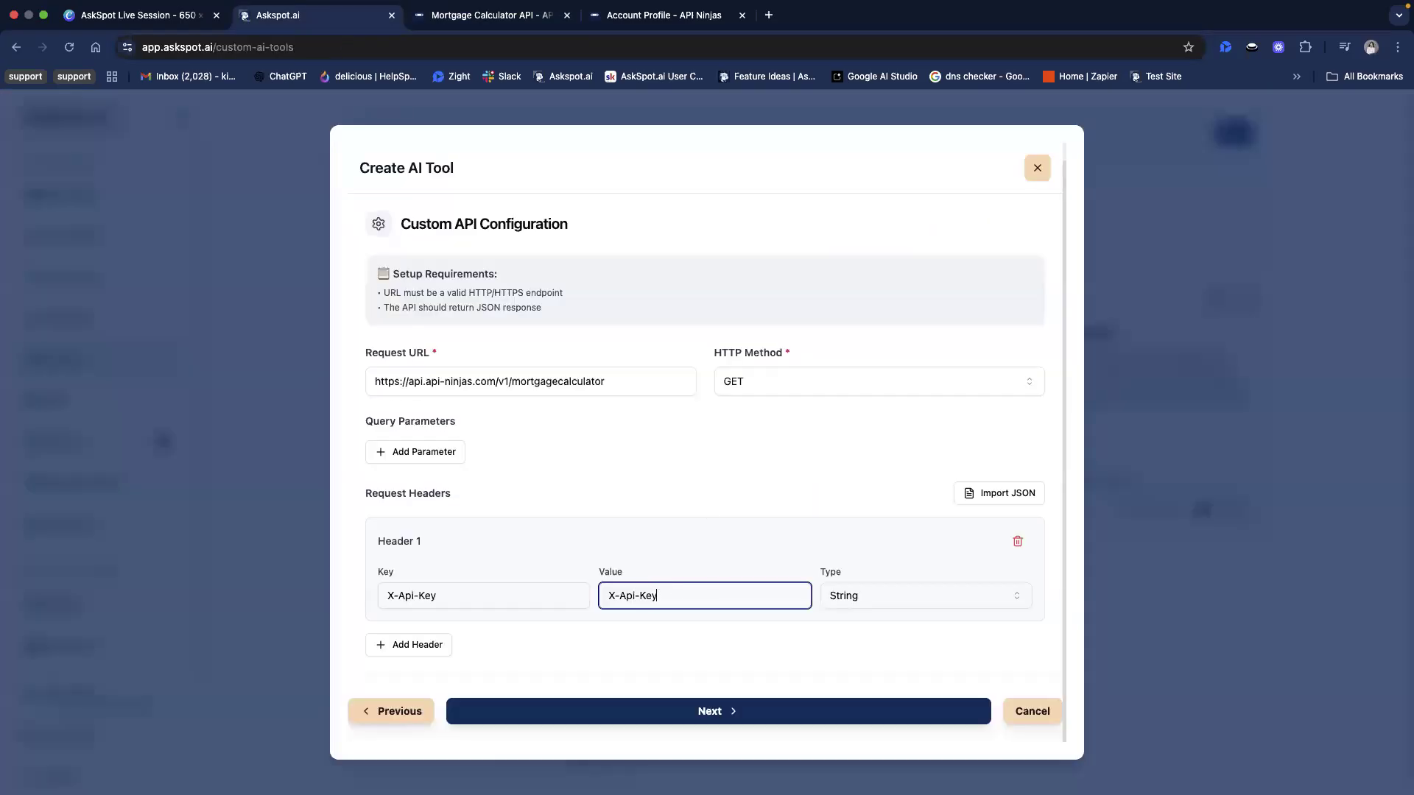
key("super+Tab")
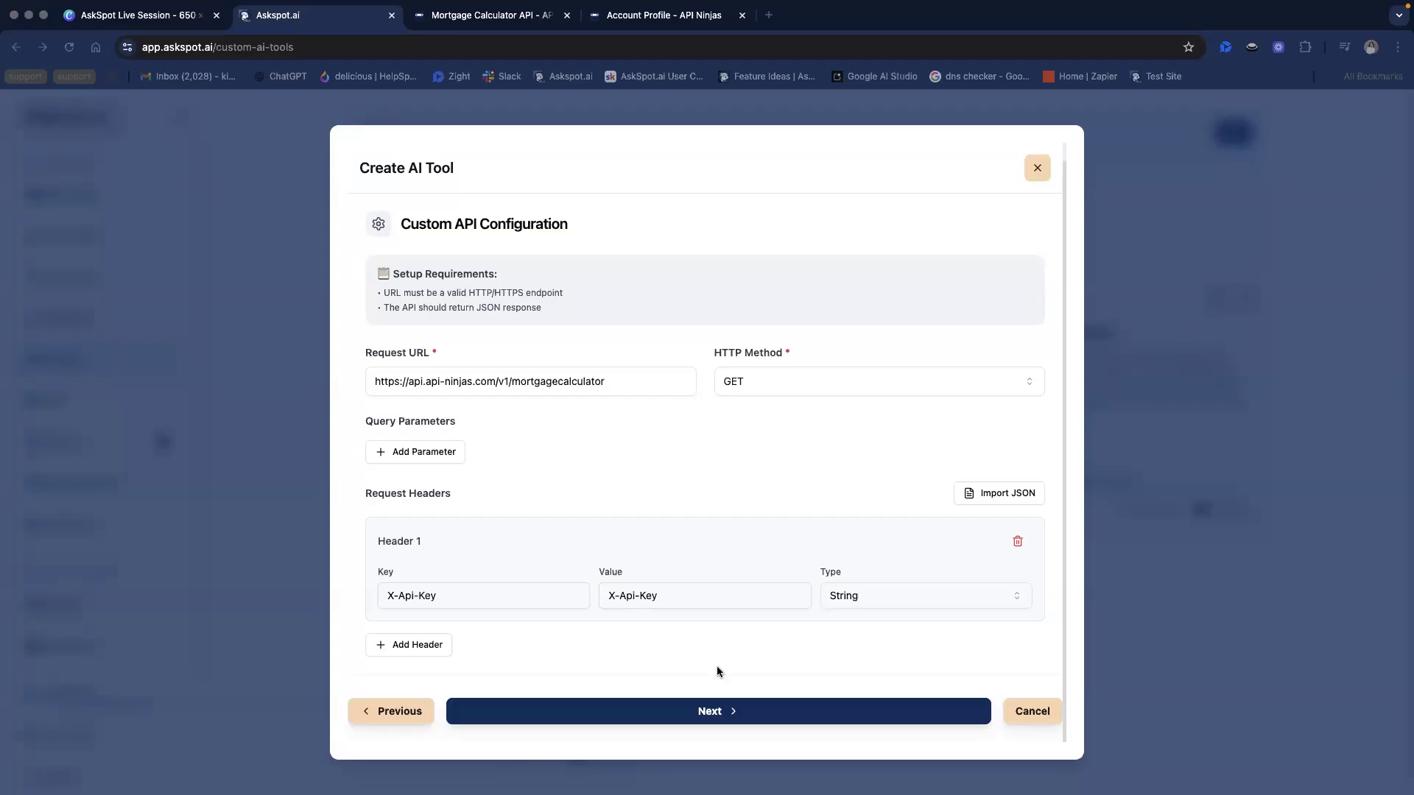
Replace the X-Api-Key header's placeholder value with the API key copied from the API Ninjas account
triple_click(713, 584)
key("super+v")
left_click(723, 557)
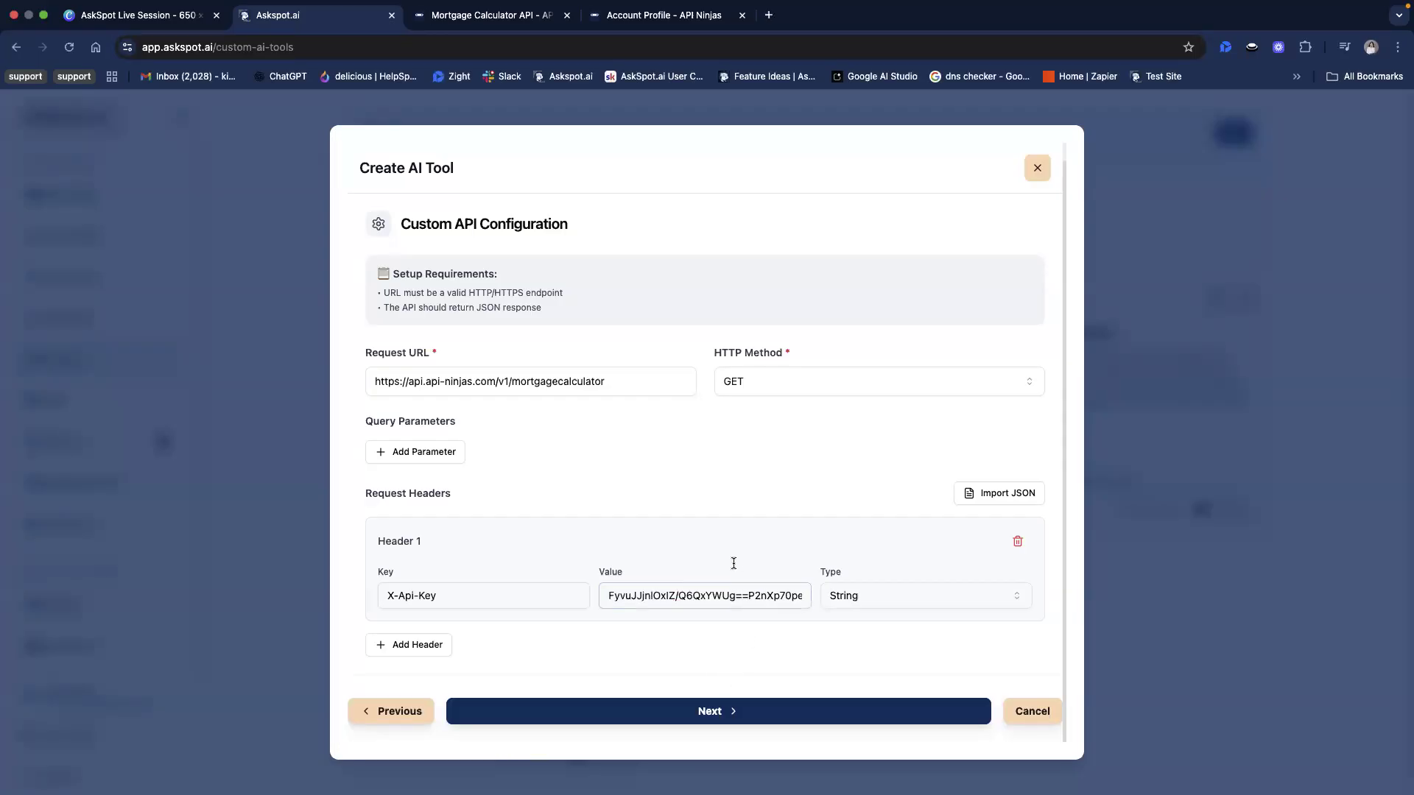
Add a blank query parameter in AskSpot, and review the endpoint's parameter list in the API Ninjas documentation
scroll(776, 530, "up", 1)
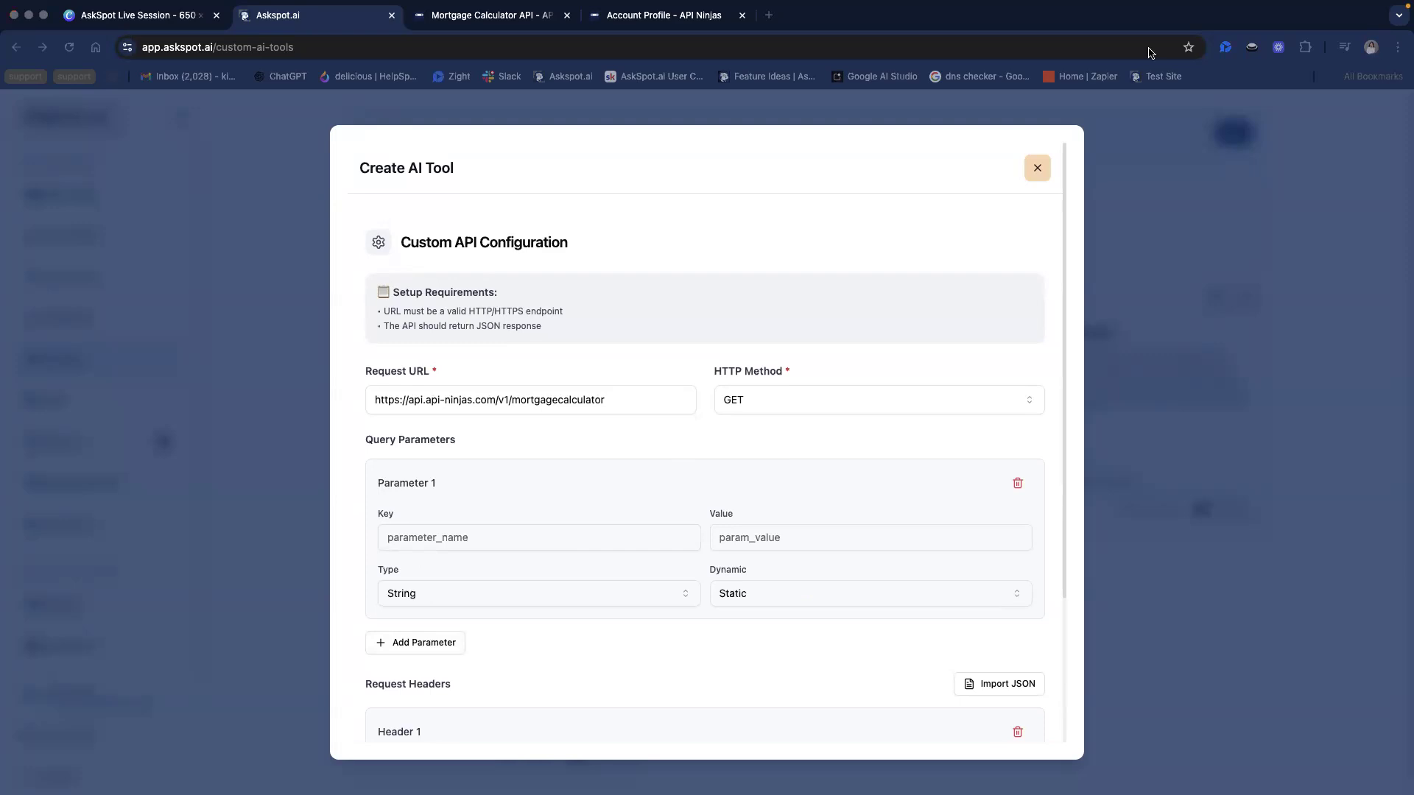
left_click(498, 34)
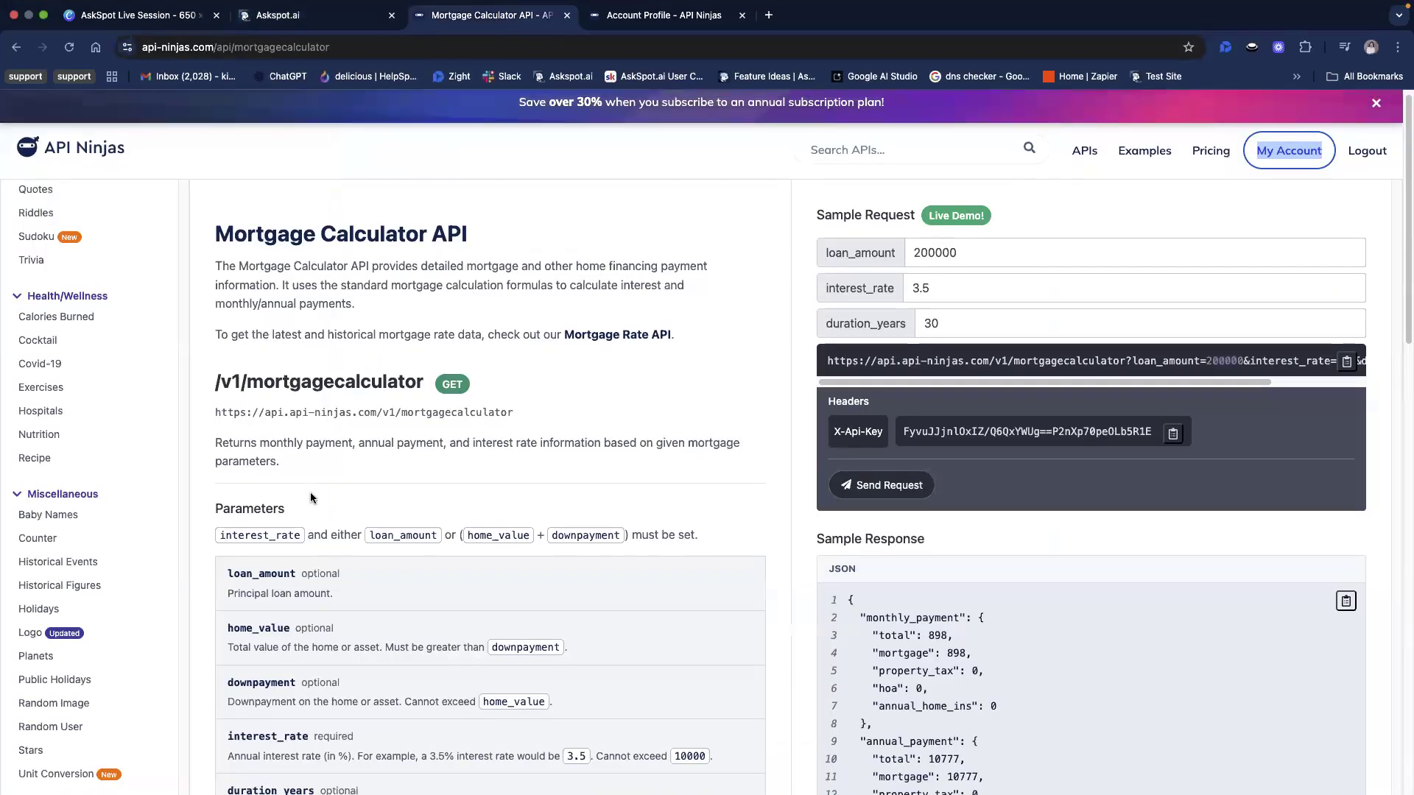
scroll(311, 492, "down", 5)
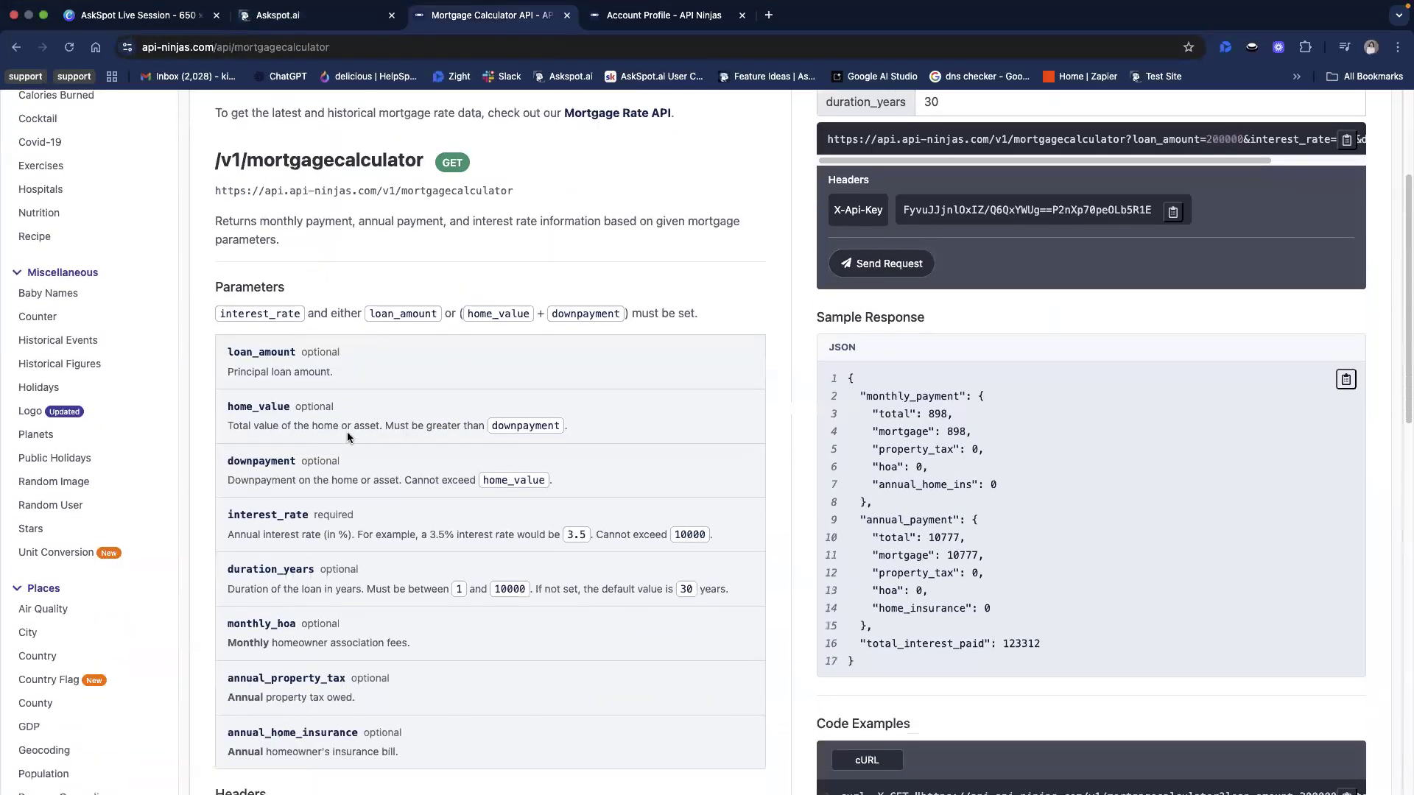
scroll(412, 438, "down", 1)
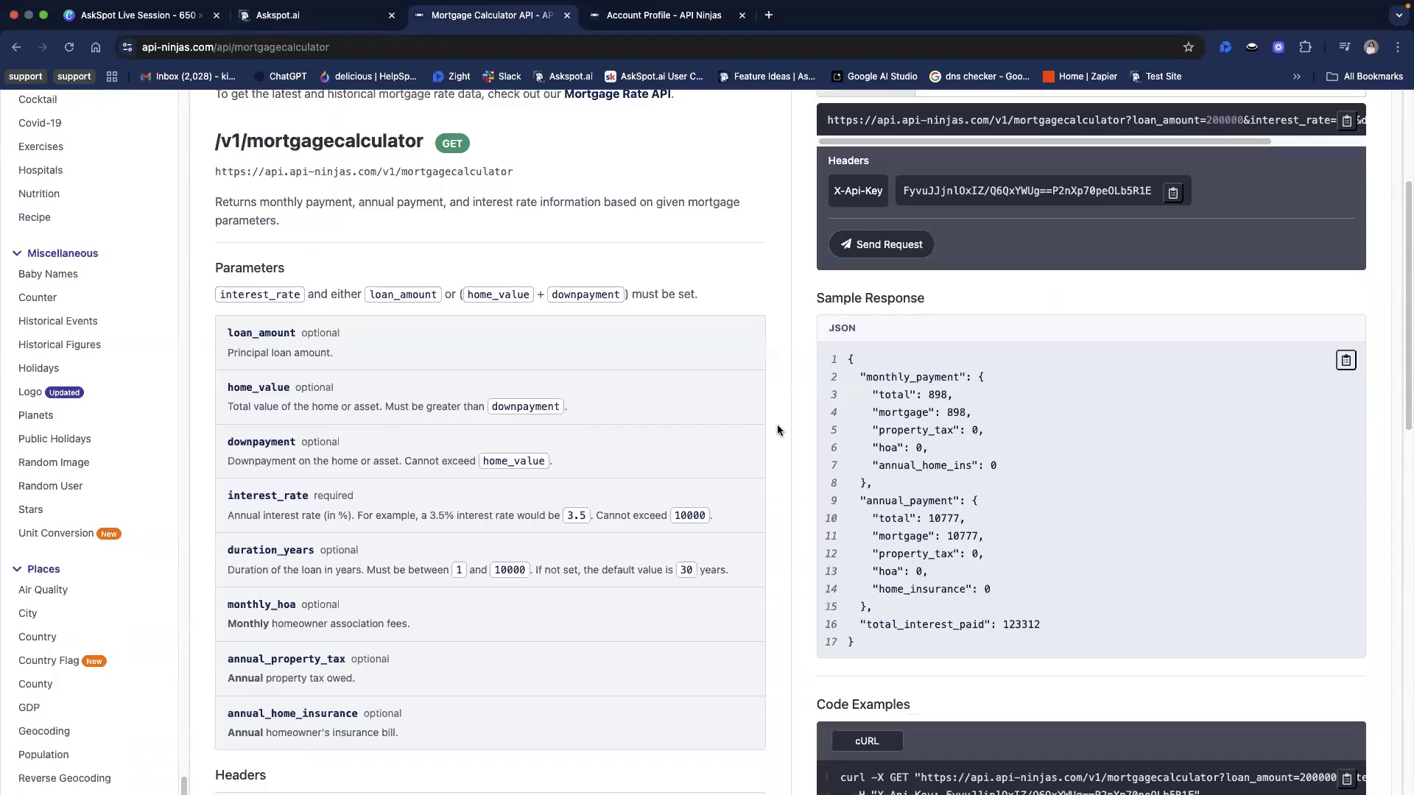
key("super+Tab")
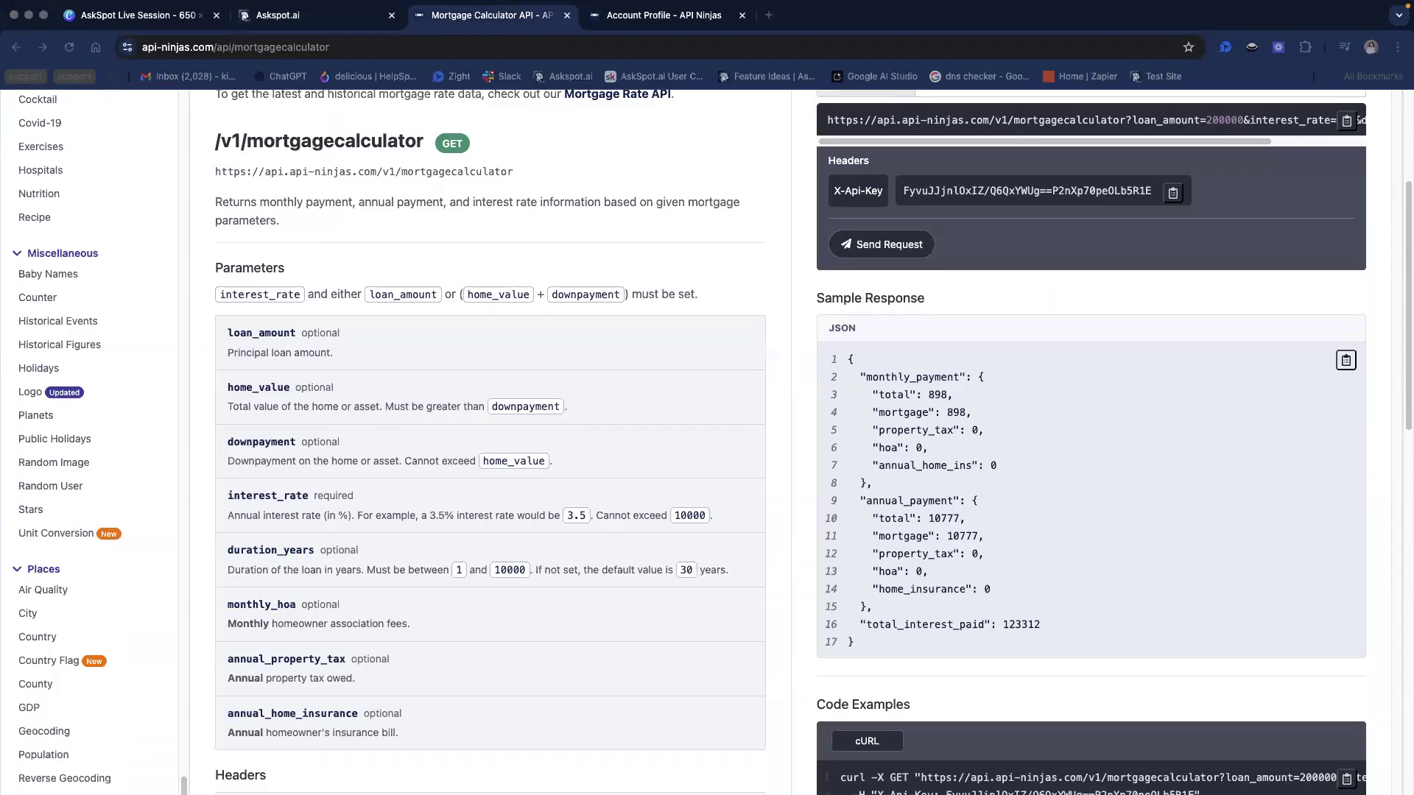
scroll(298, 457, "down", 1)
Copy interest_rate from the API Ninjas documentation and set it as the key of Parameter 1 in AskSpot
left_click(288, 477)
left_click(737, 9)
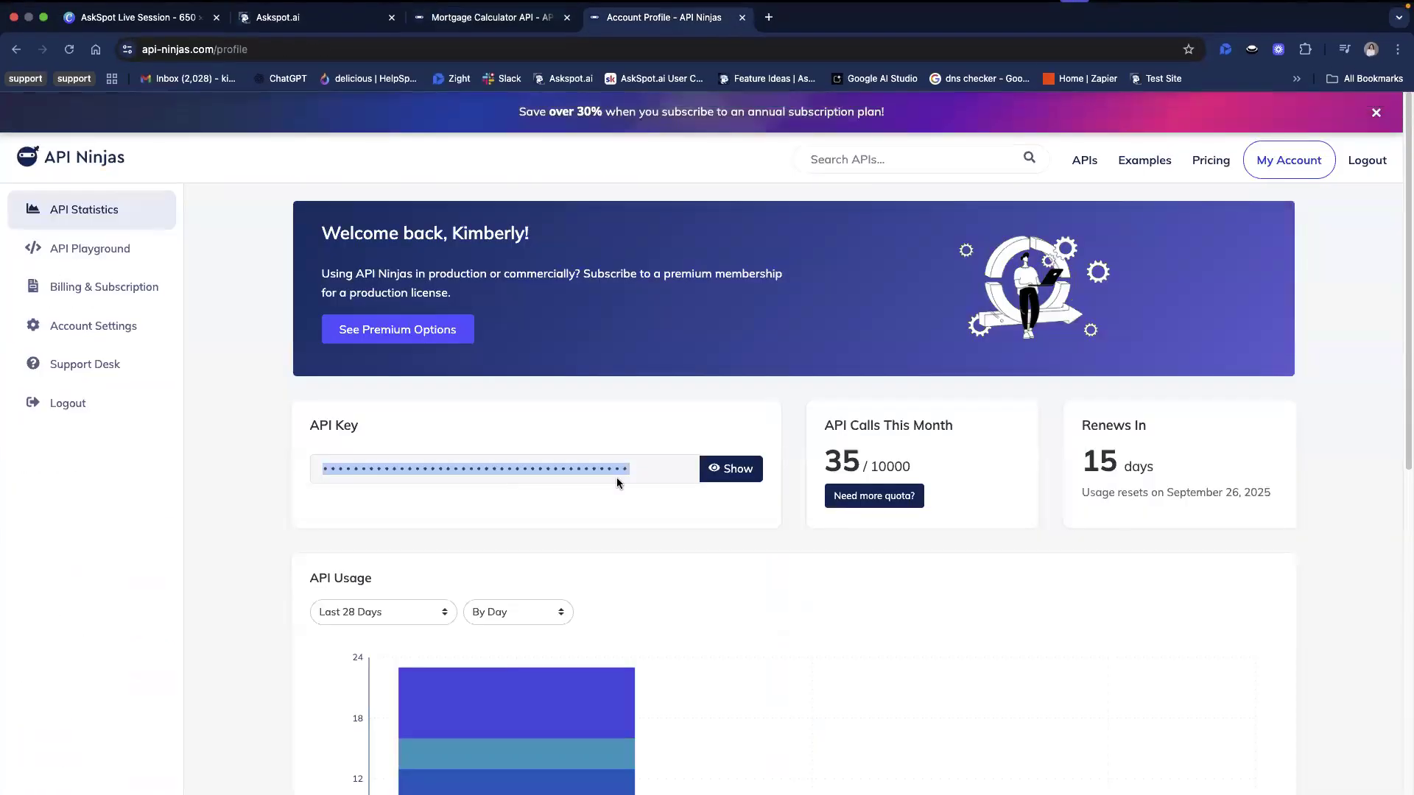
left_click(322, 7)
left_click(283, 34)
left_click(283, 34)
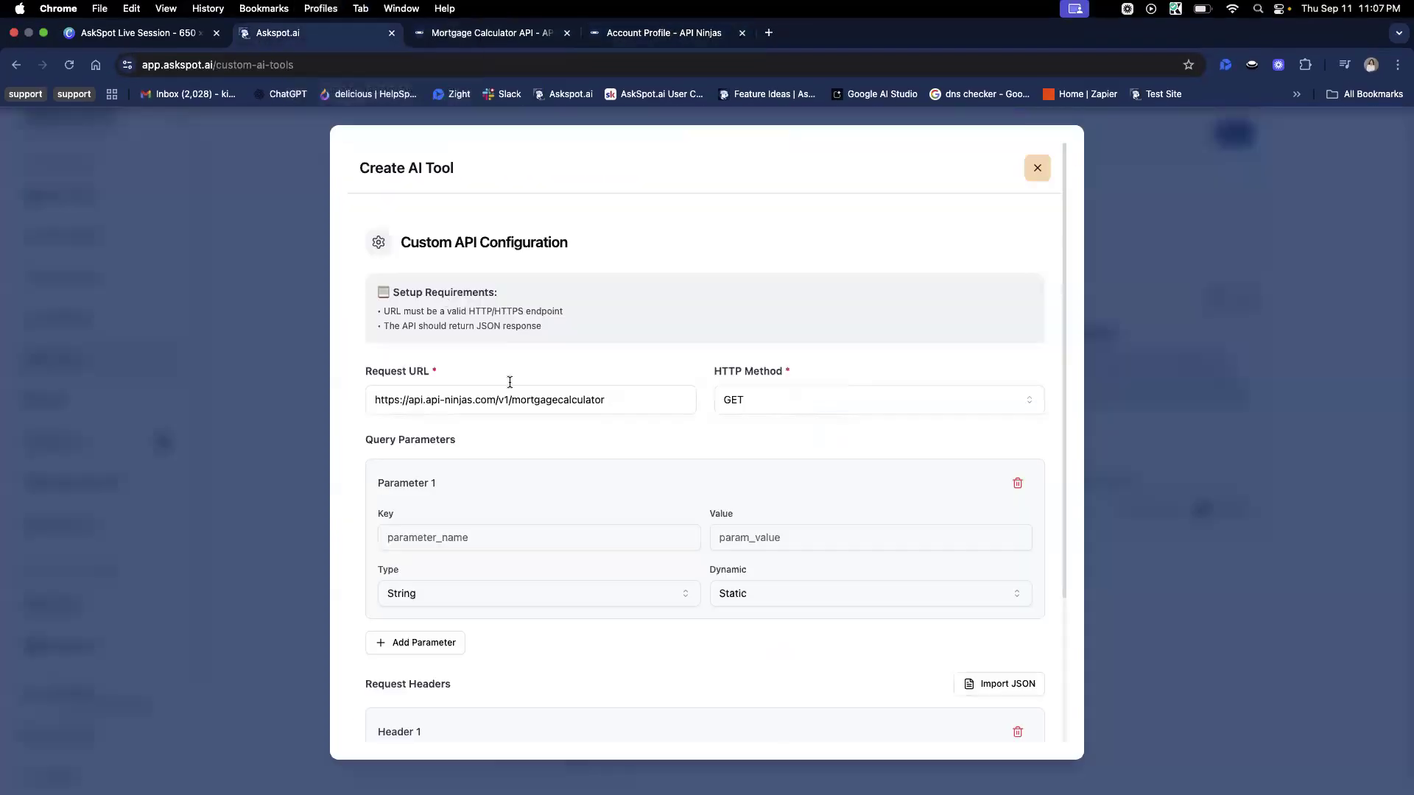
scroll(621, 611, "down", 3)
left_click(414, 440)
left_click(572, 460)
left_click(564, 449)
type("interest_rate")
left_click(619, 425)
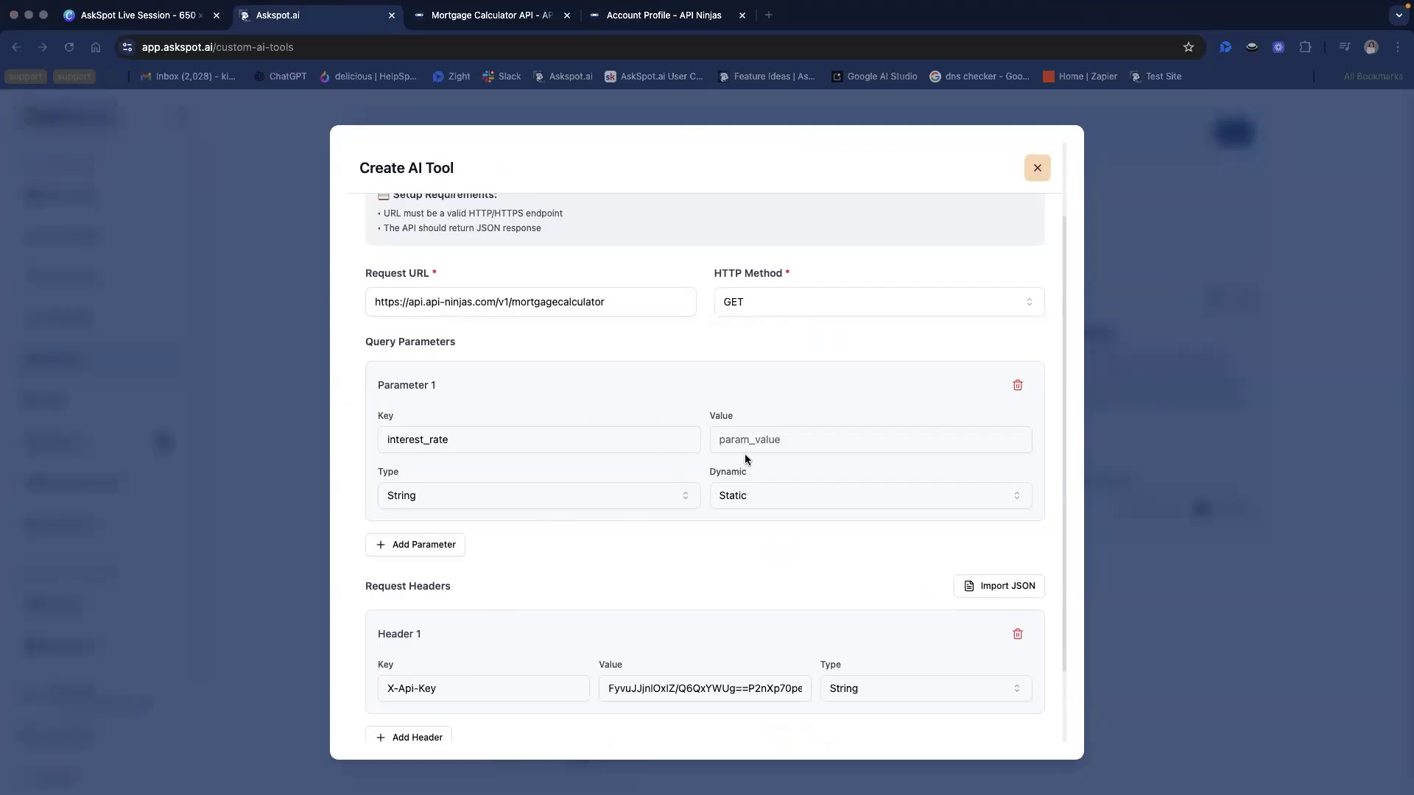
Keep the interest_rate parameter's type as String and change it from Static to Dynamic
left_click(442, 499)
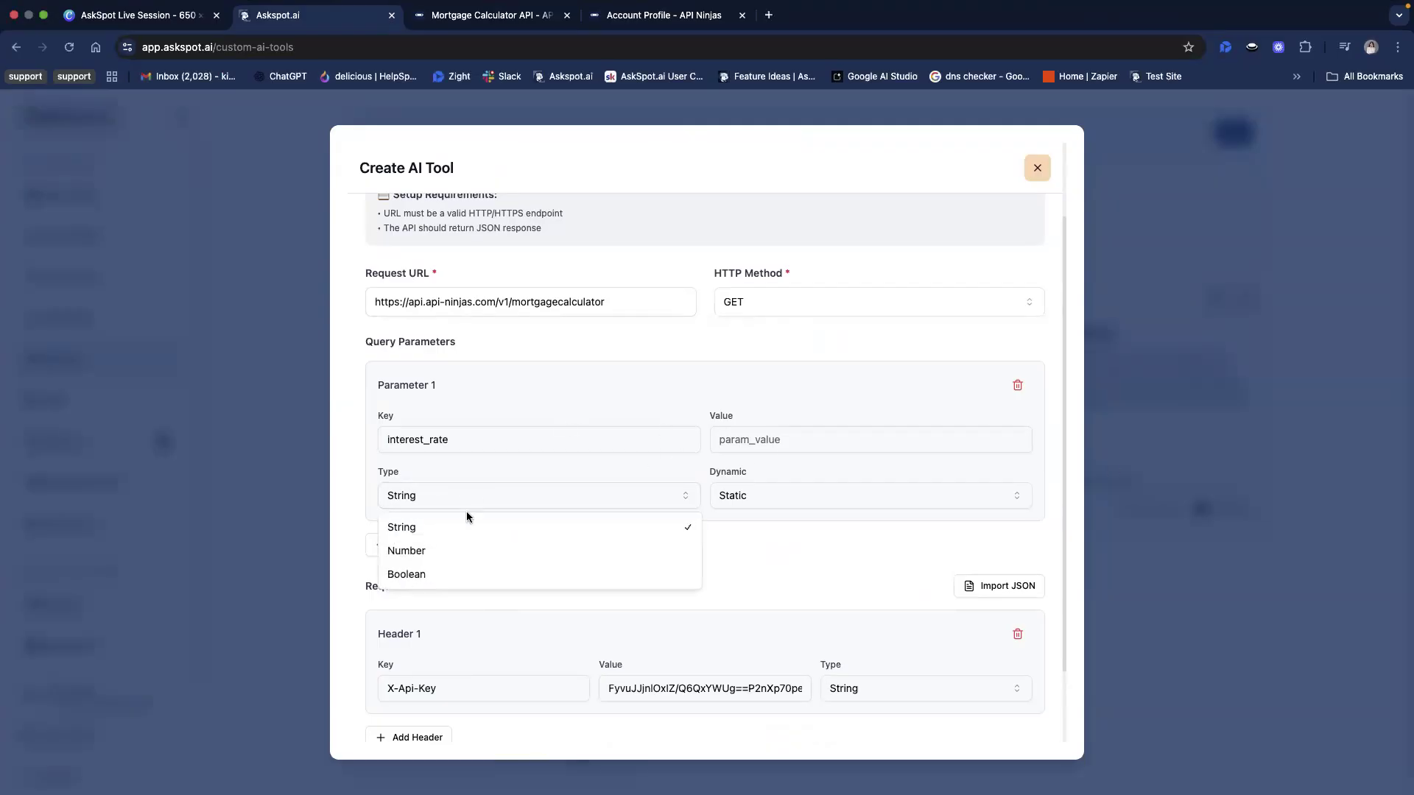
left_click(538, 503)
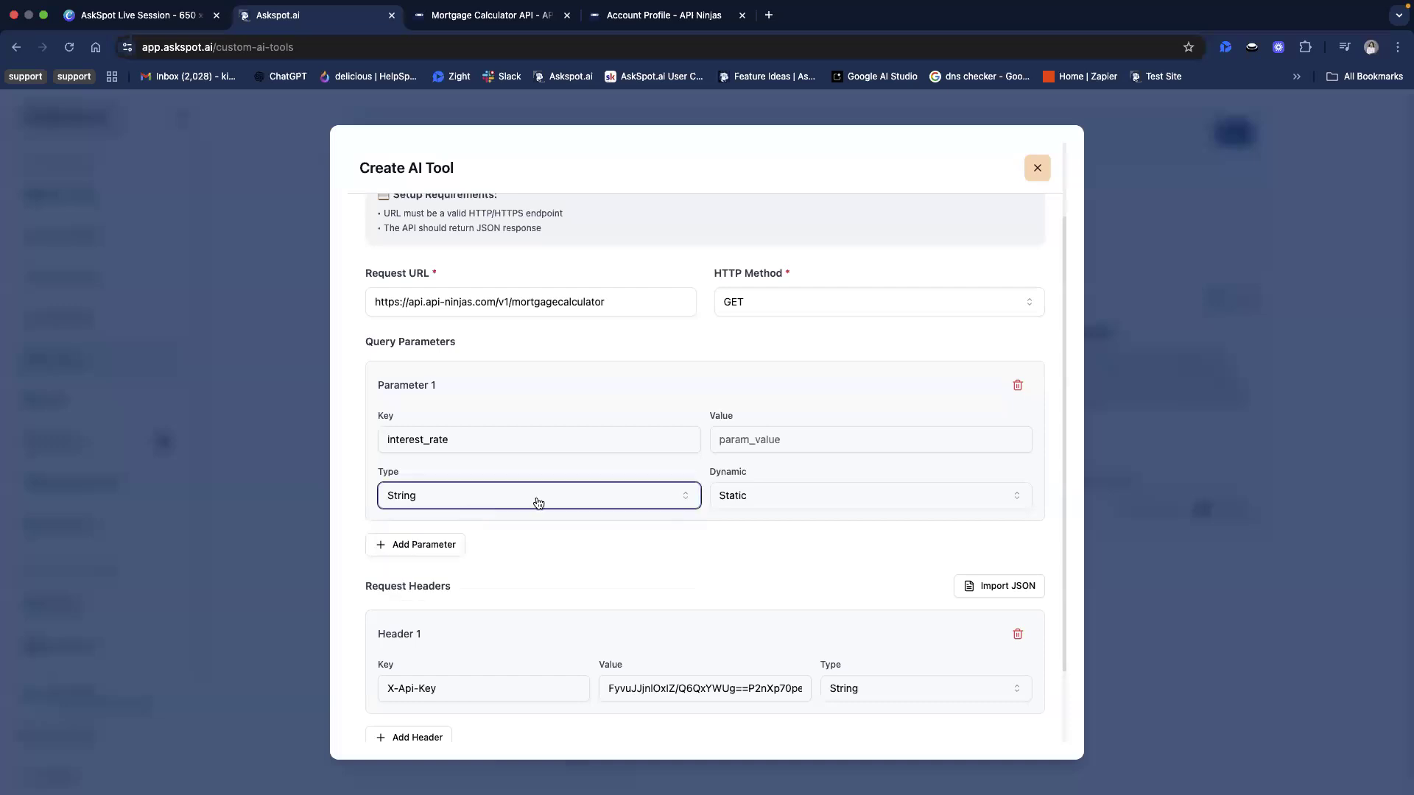
left_click(750, 495)
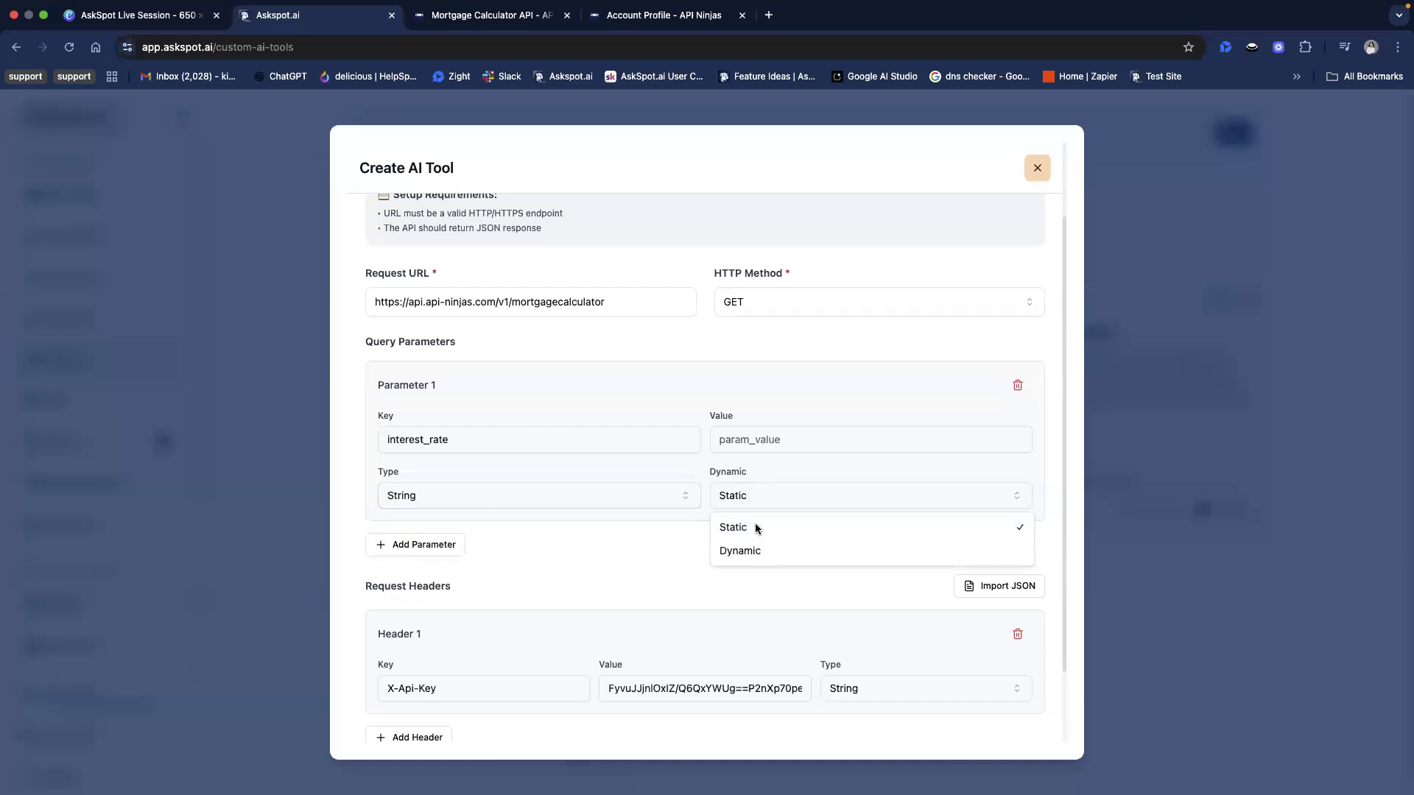
left_click(758, 552)
left_click(666, 473)
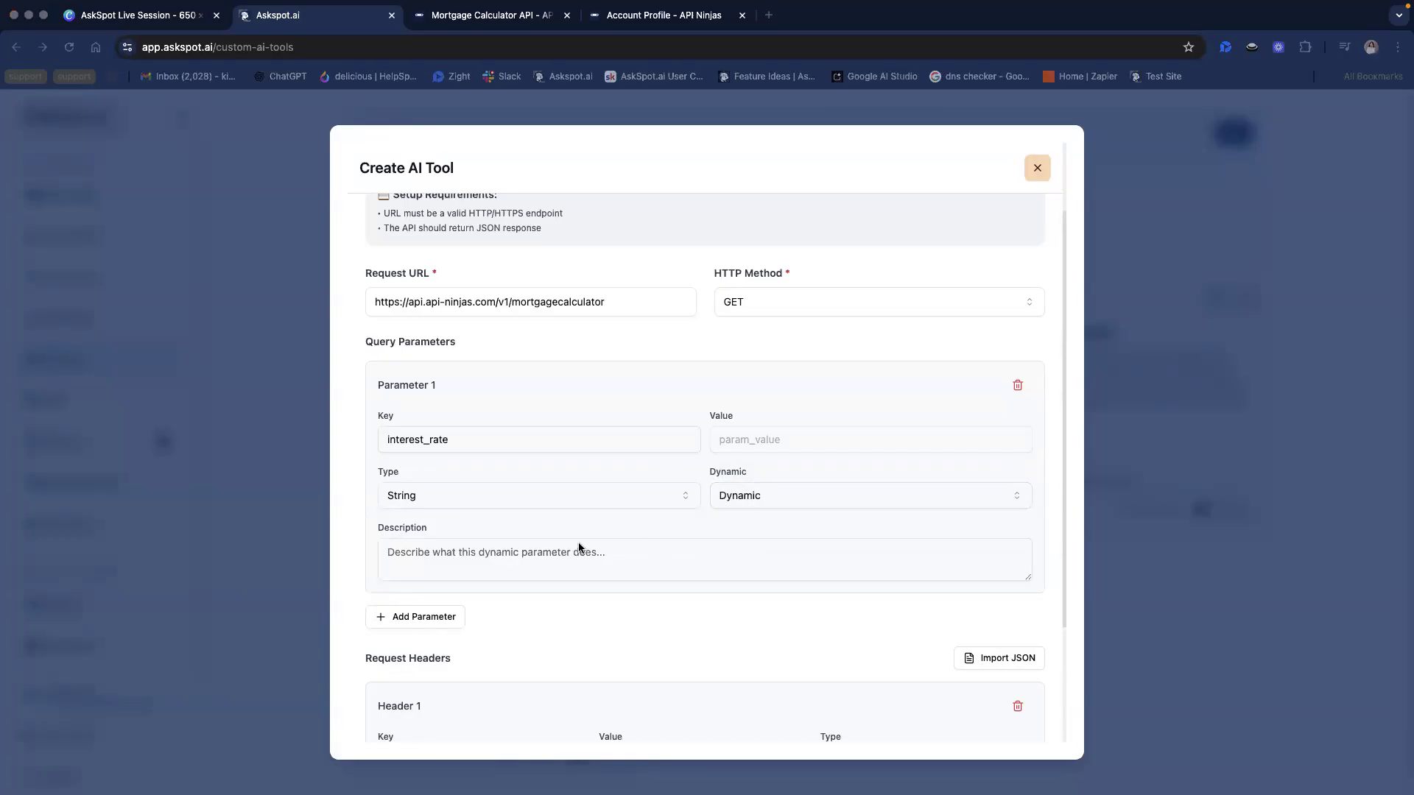
Describe the interest_rate parameter as "The annual interest rate provided by the user (e.g., 3.5 for 3.5%). This is required."
left_click(527, 557)
type("The annual interest rate provided by the user (e.g., 3.5 for 3.5%). This is required.")
left_click_drag(388, 553, 479, 552)
left_click(479, 551)
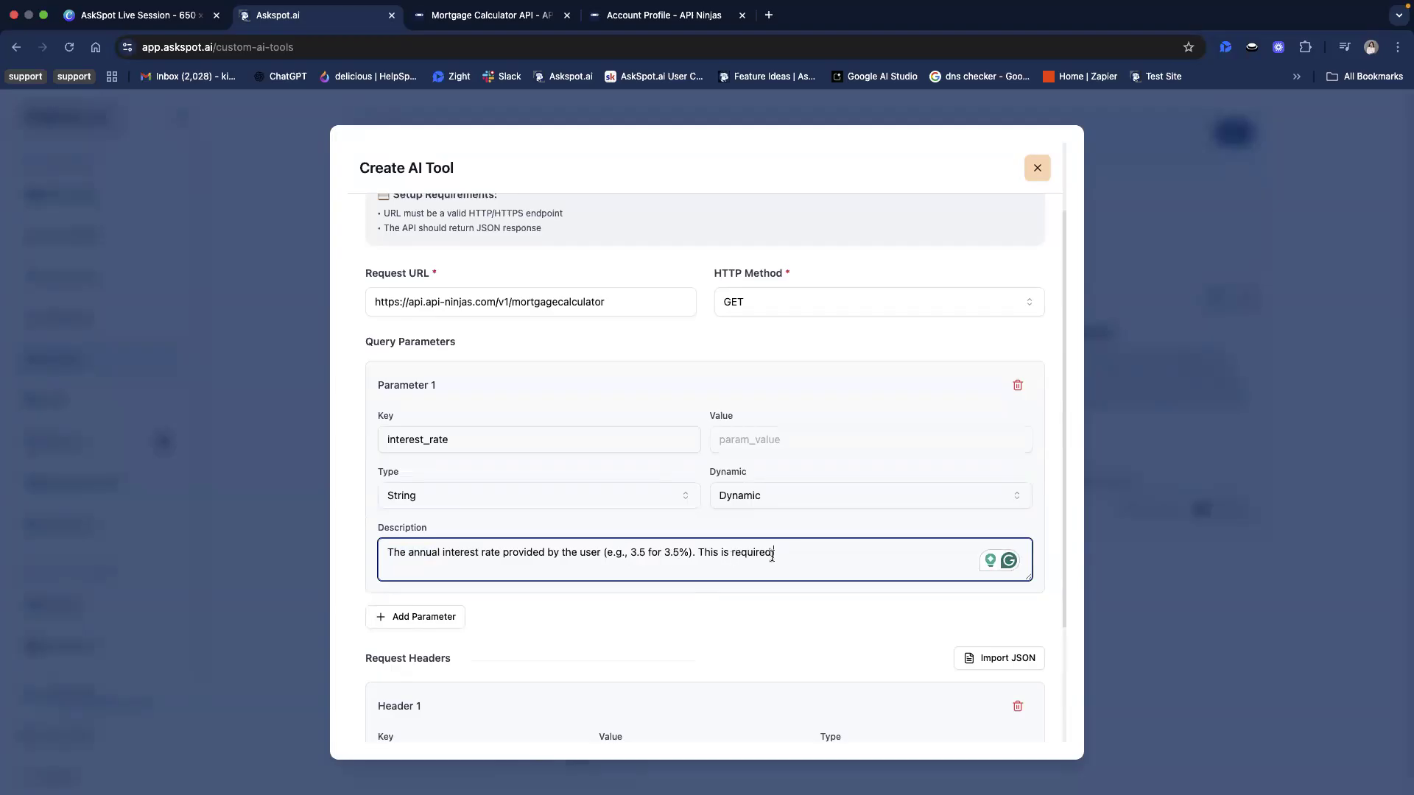
left_click_drag(616, 554, 735, 555)
left_click(669, 555)
left_click(753, 556)
left_click(767, 601)
Add a second query parameter and set its key to loan_amount, copied from the API Ninjas documentation
scroll(767, 601, "down", 3)
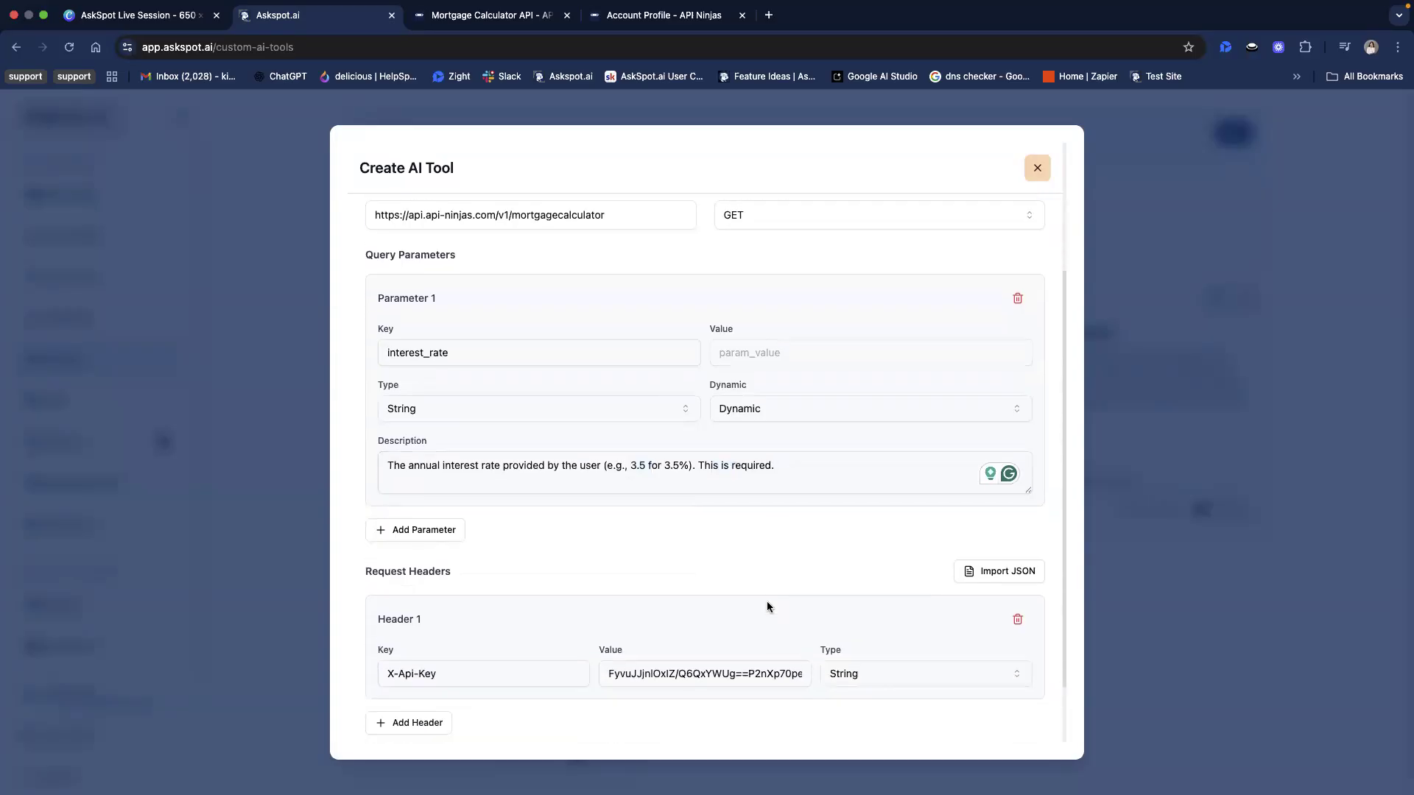
left_click(426, 510)
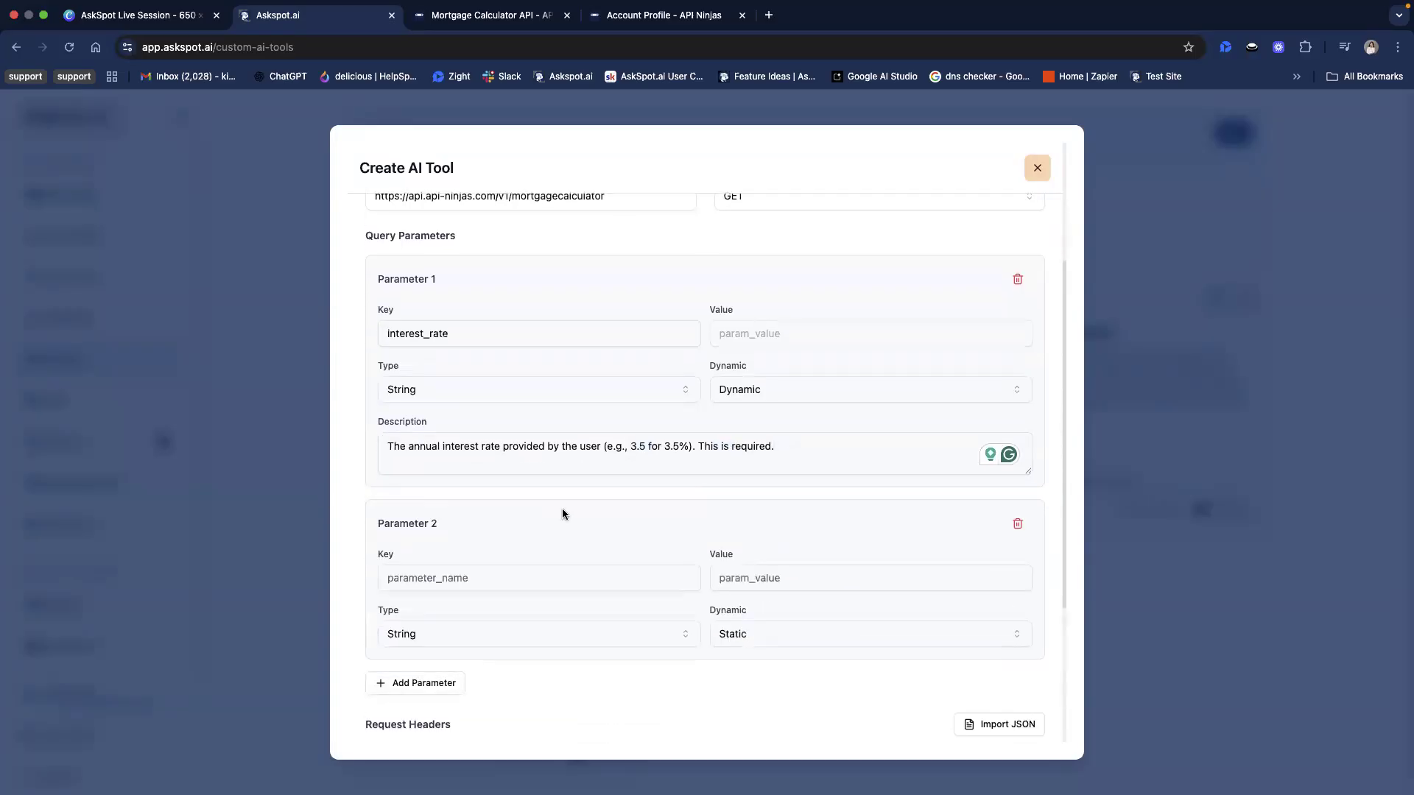
scroll(561, 511, "down", 1)
left_click(456, 18)
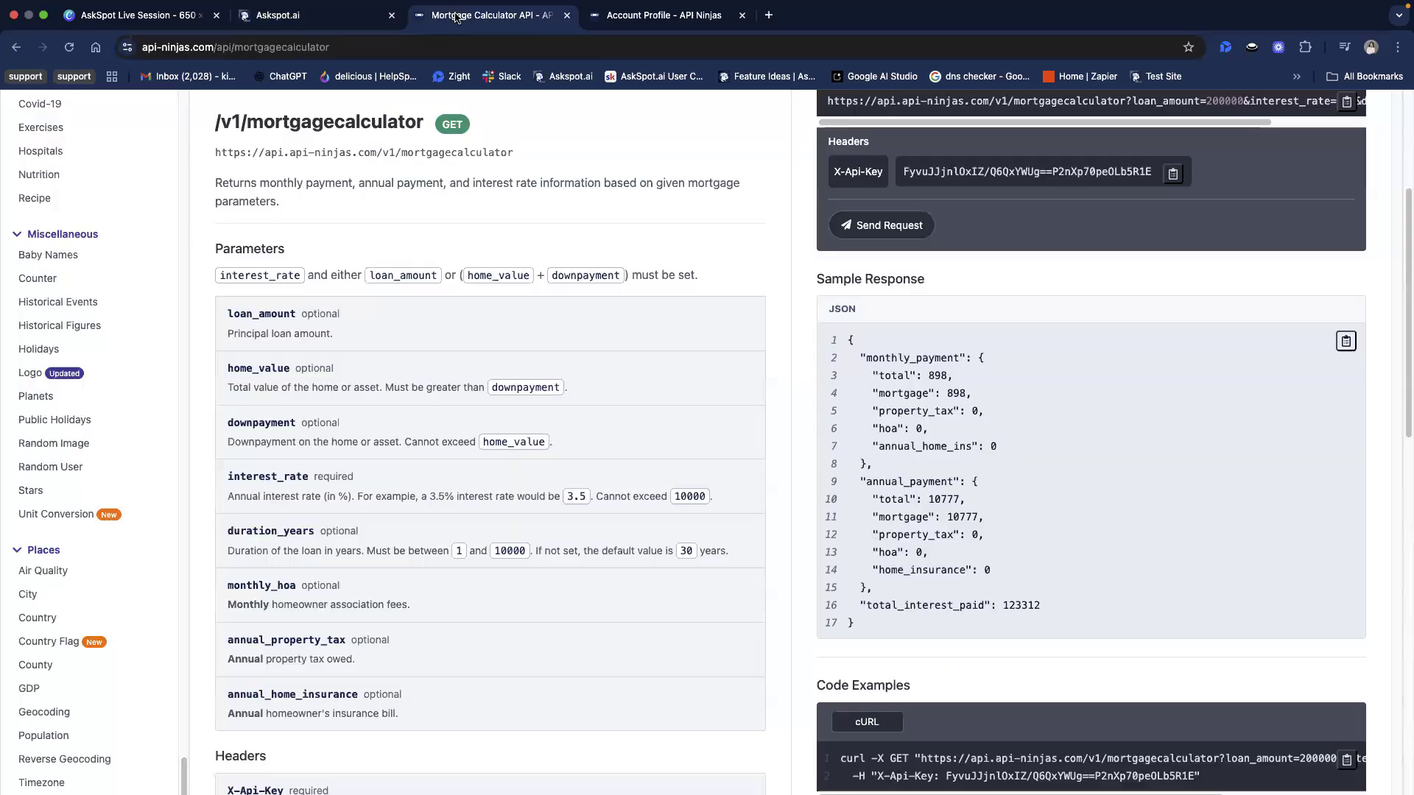
left_click(324, 18)
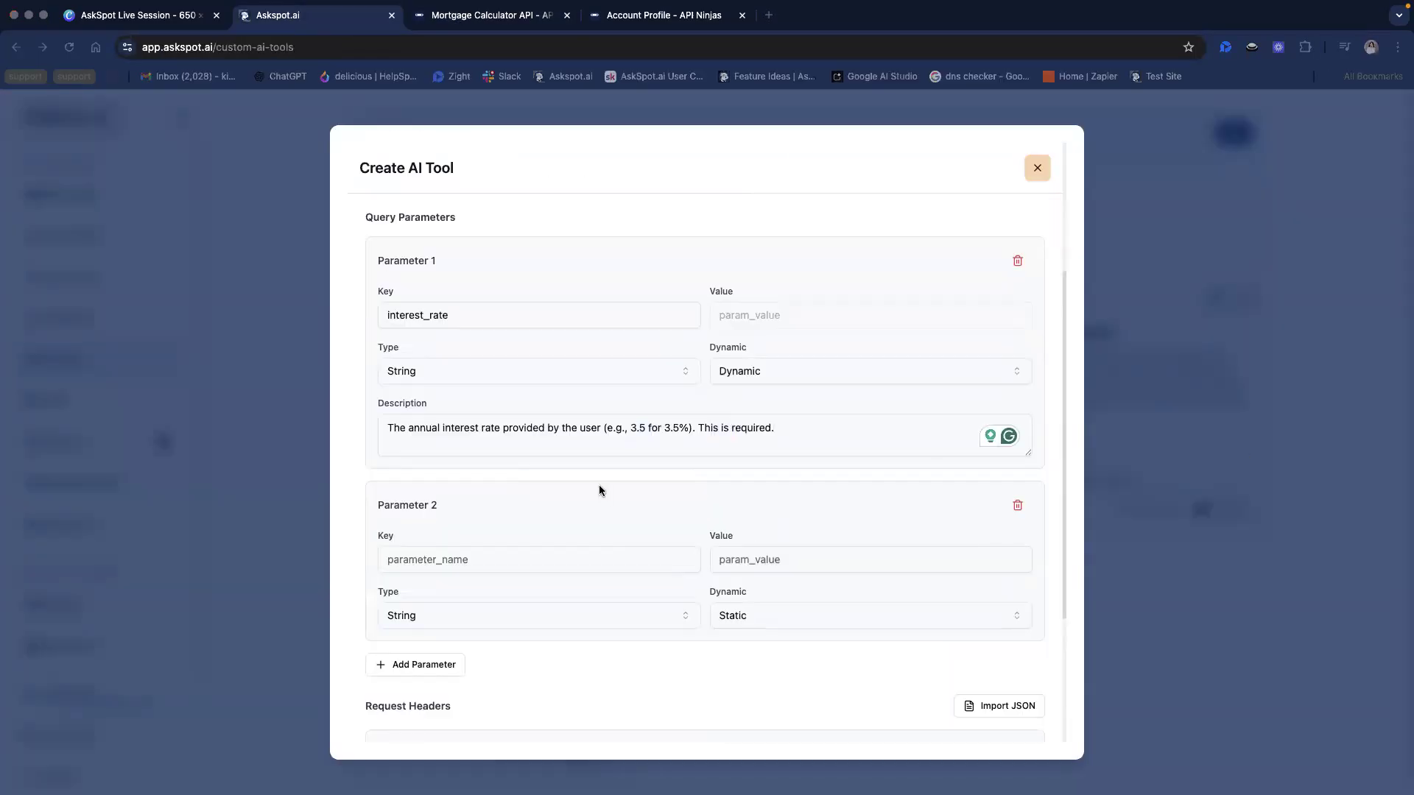
left_click(501, 560)
type("loan_amount")
left_click(536, 514)
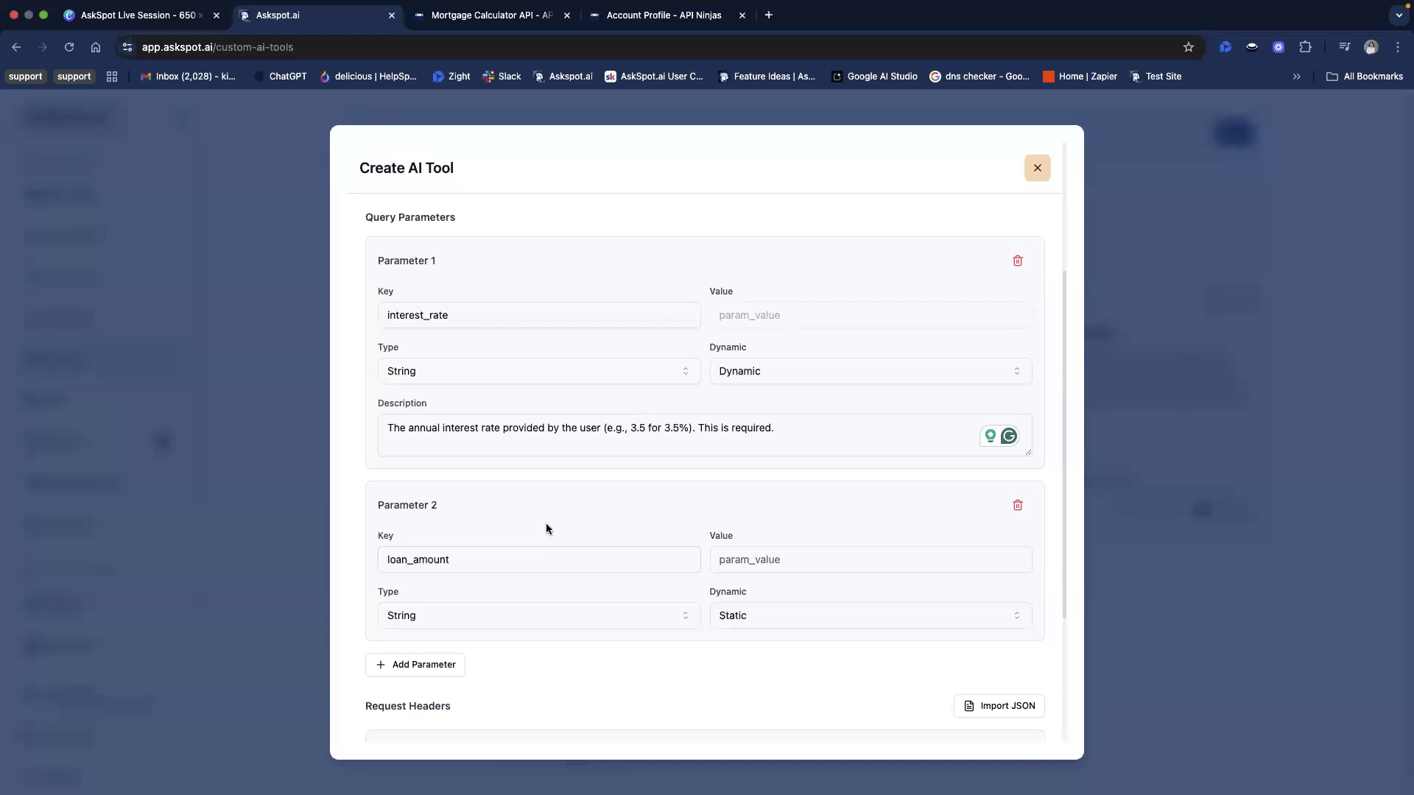
Make the loan_amount parameter Dynamic, leaving its type as String
scroll(548, 528, "down", 1)
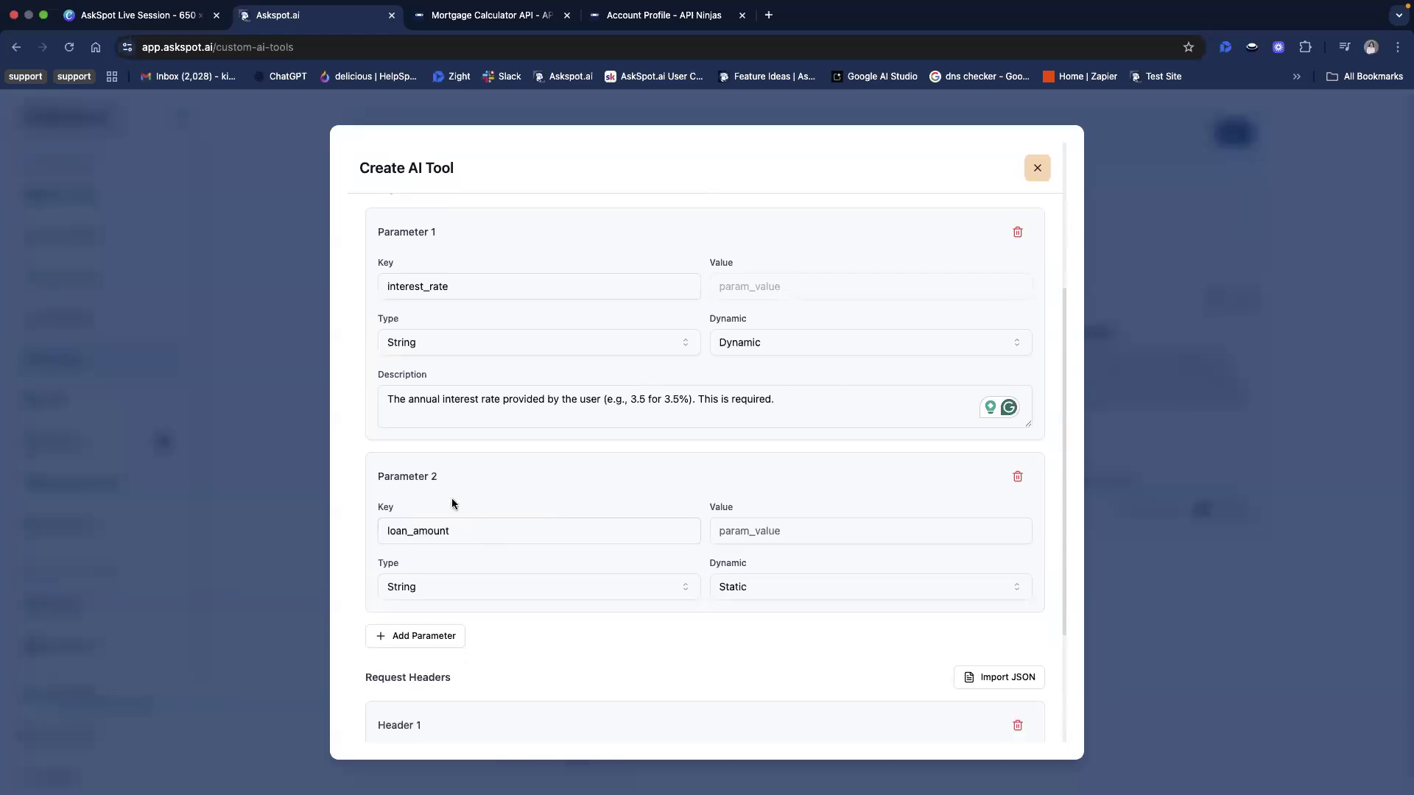
scroll(794, 592, "down", 1)
left_click(770, 552)
left_click(740, 604)
scroll(771, 602, "down", 3)
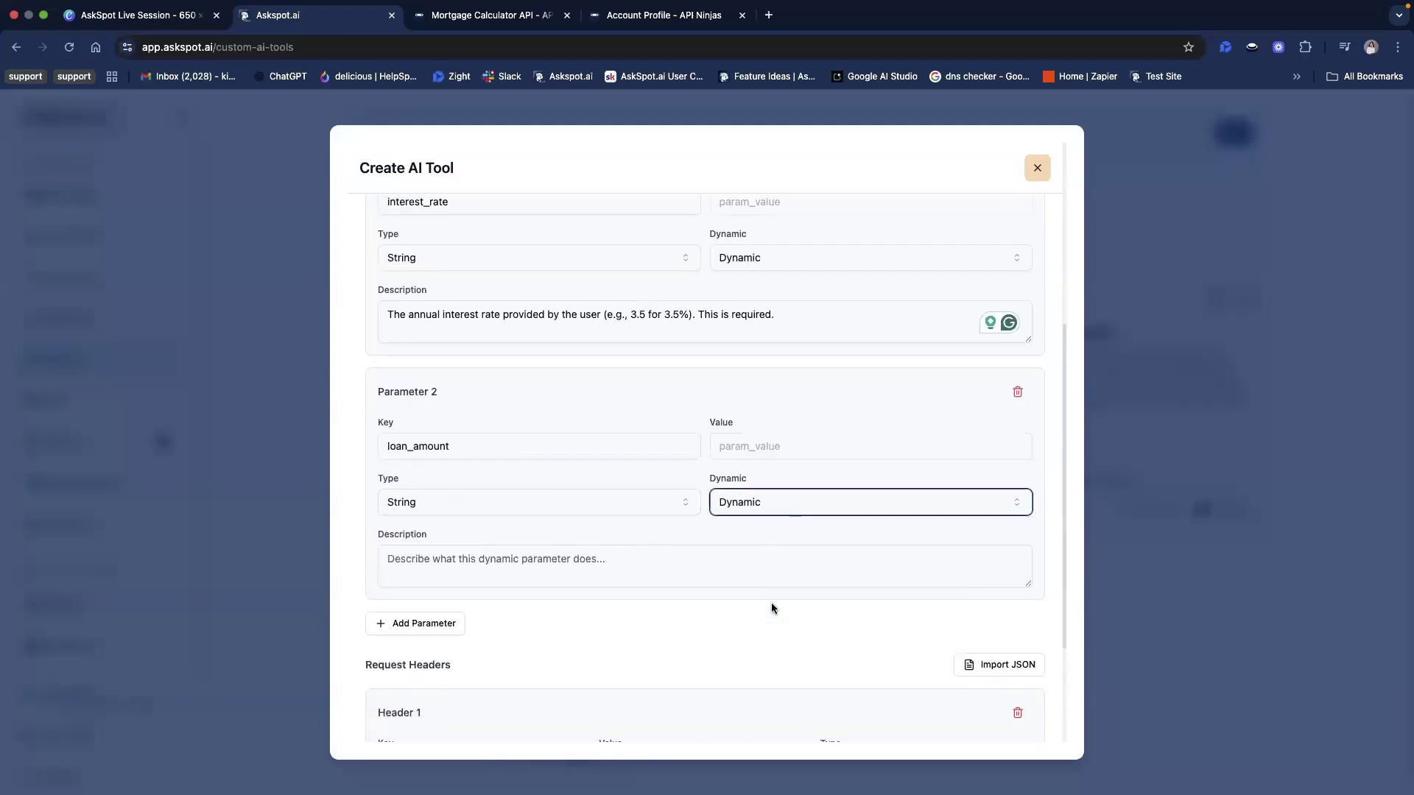
Describe the loan_amount parameter as "The principal loan amount provided by the user. Required if home_value and downpayment are not provided."
key("super+Tab")
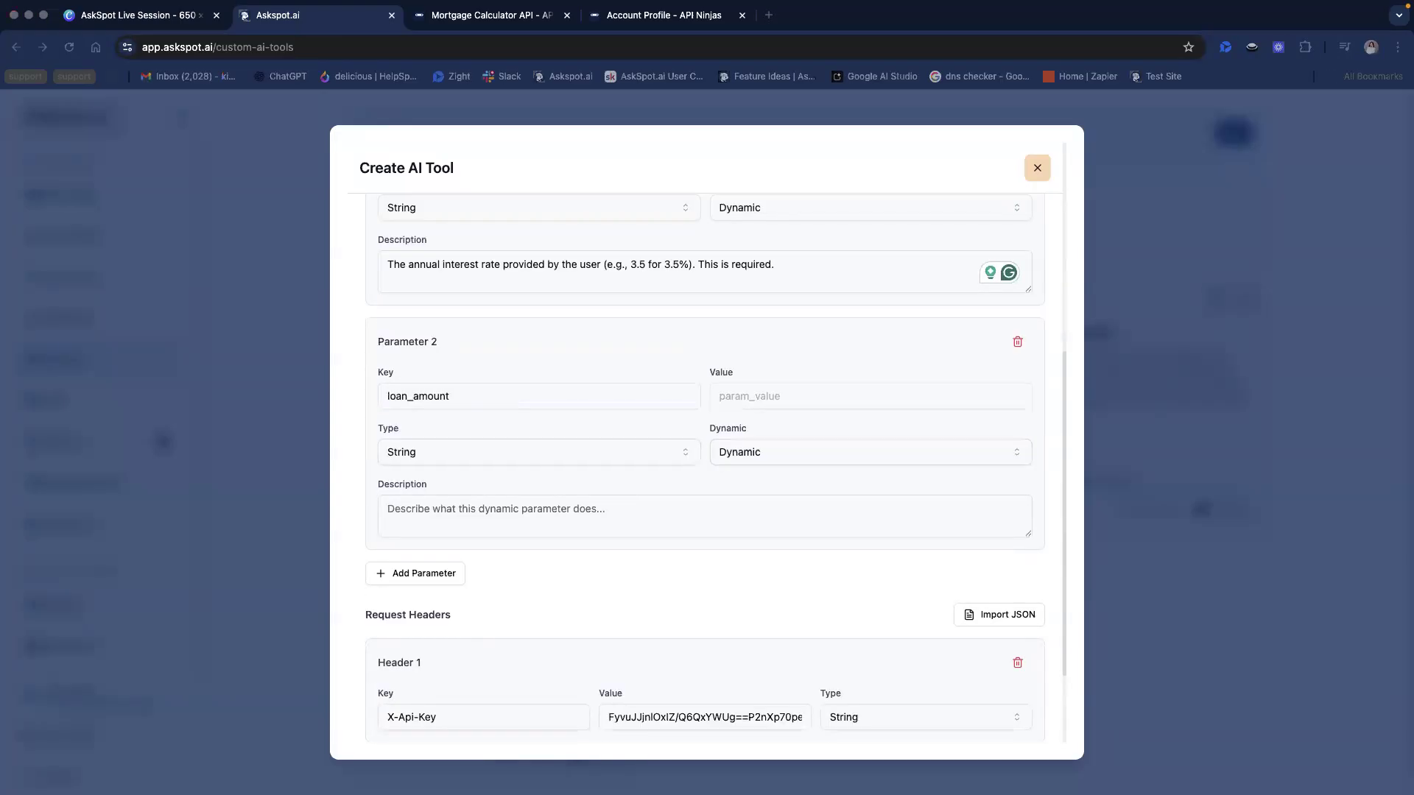
key("super+Tab")
left_click(514, 508)
type("The principal loan amount provided by the user. Required if home_value and downpayment are not provided.")
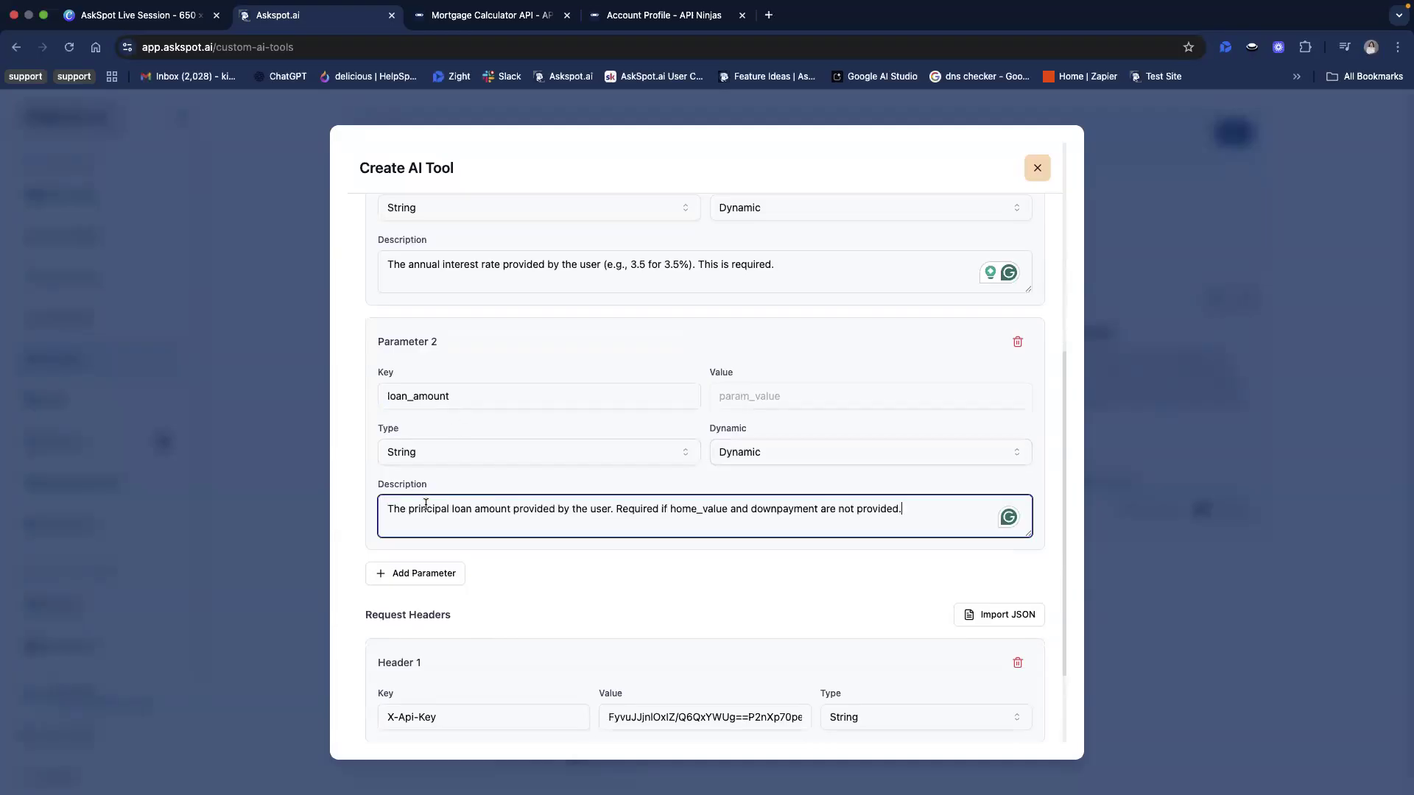
left_click_drag(394, 508, 510, 517)
left_click(590, 571)
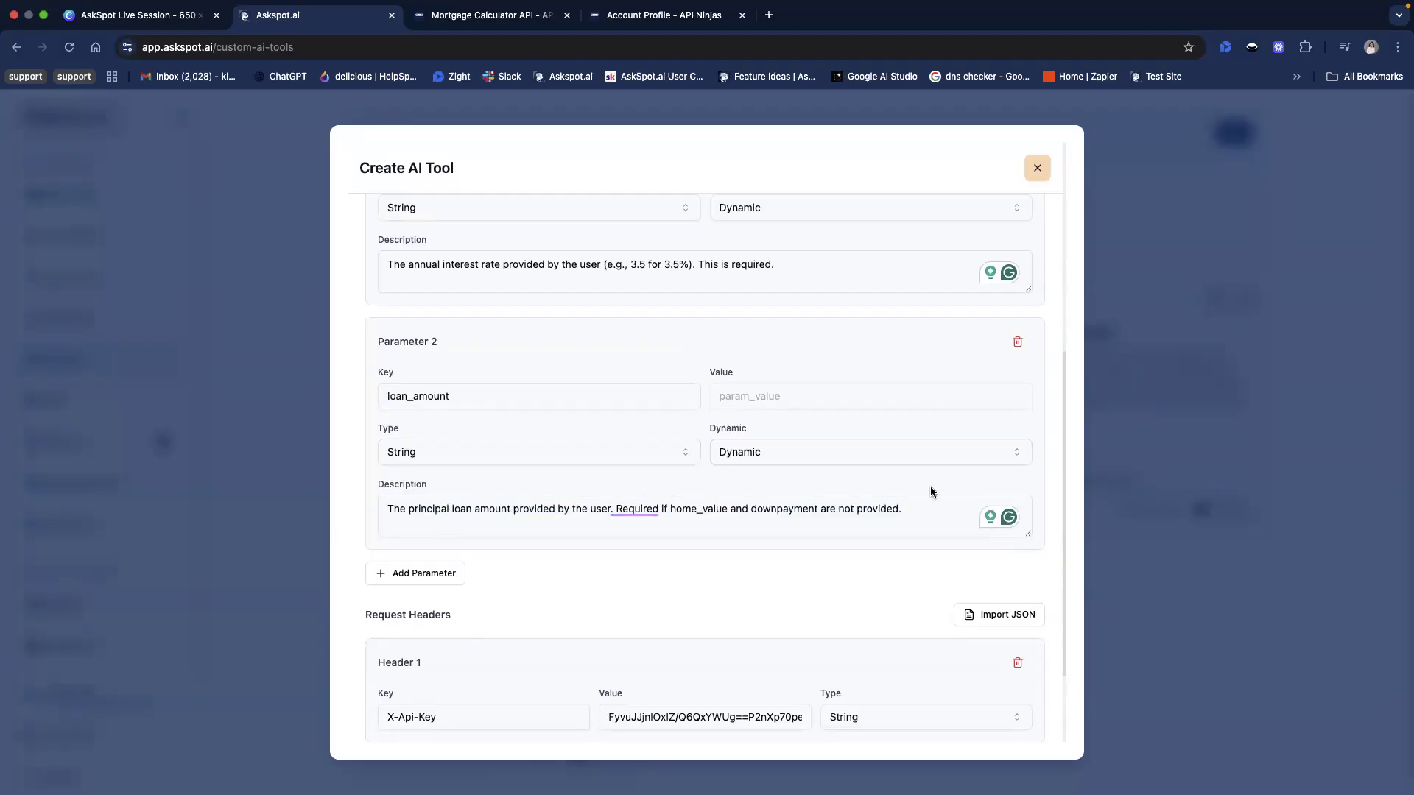
Add a third query parameter and set its key to home_value, copied from the API Ninjas documentation
scroll(718, 594, "down", 3)
left_click(449, 501)
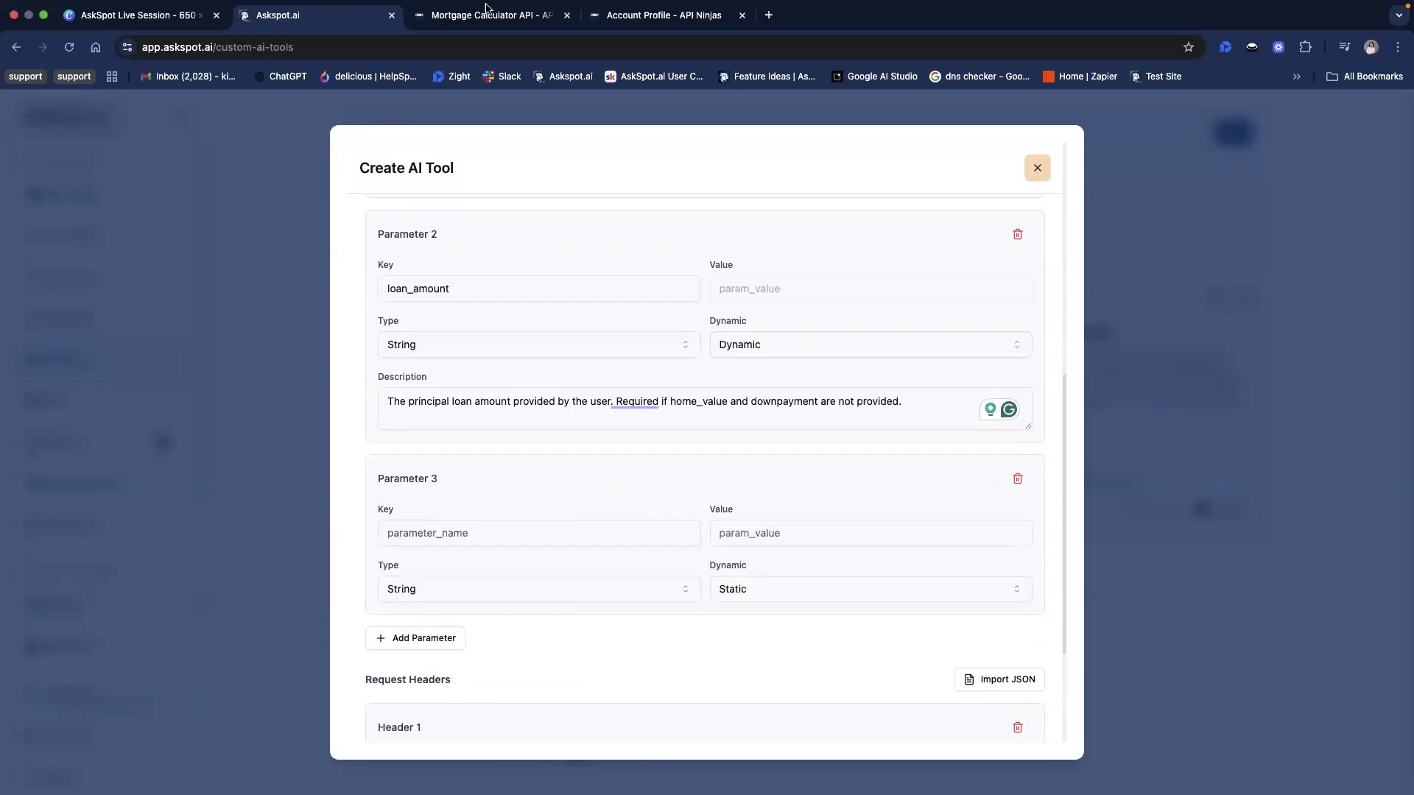
left_click(513, 34)
double_click(287, 372)
key("super+c")
left_click(316, 15)
left_click(437, 523)
key("super+v")
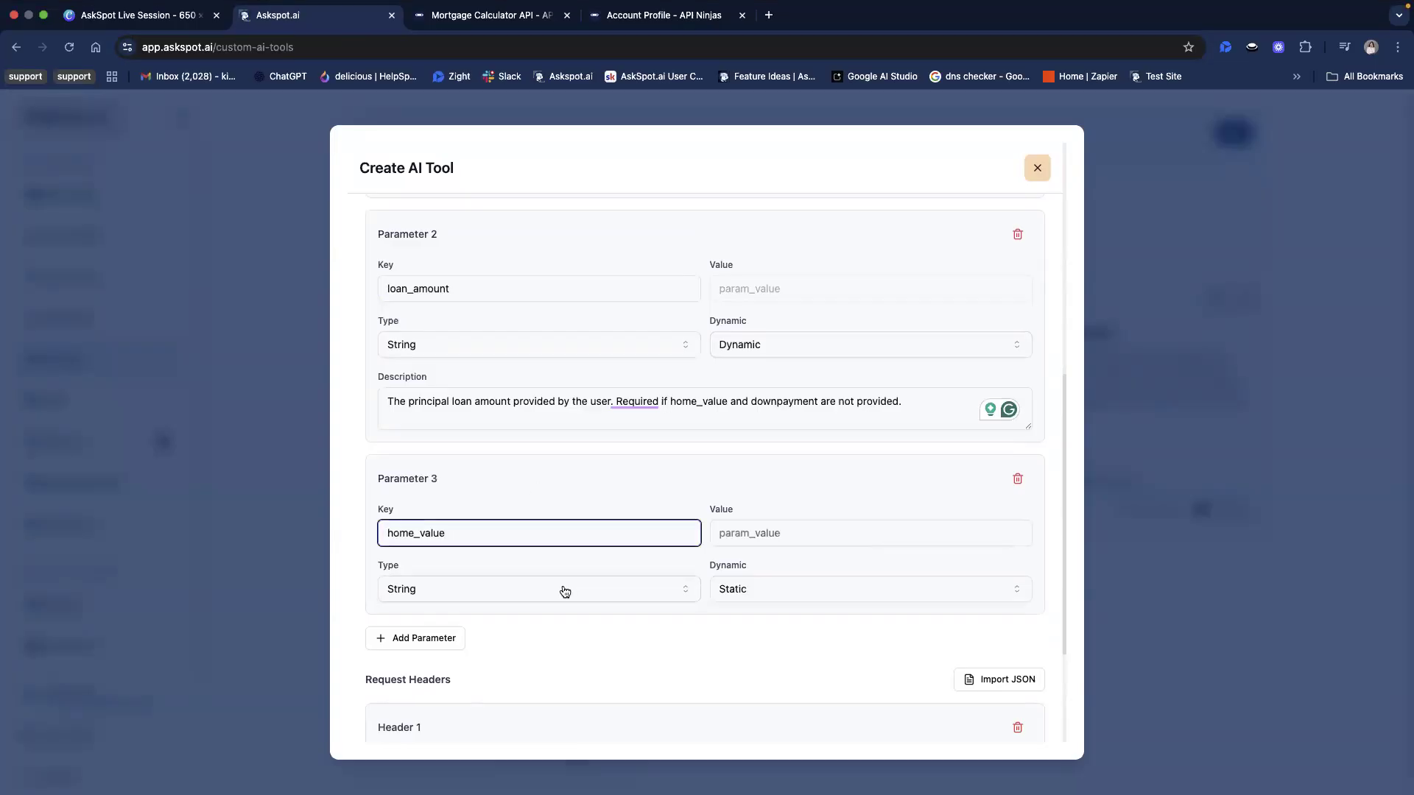
Make the home_value parameter Dynamic and describe it as "The total home value. Used if the user provides property price."
key("super+Tab")
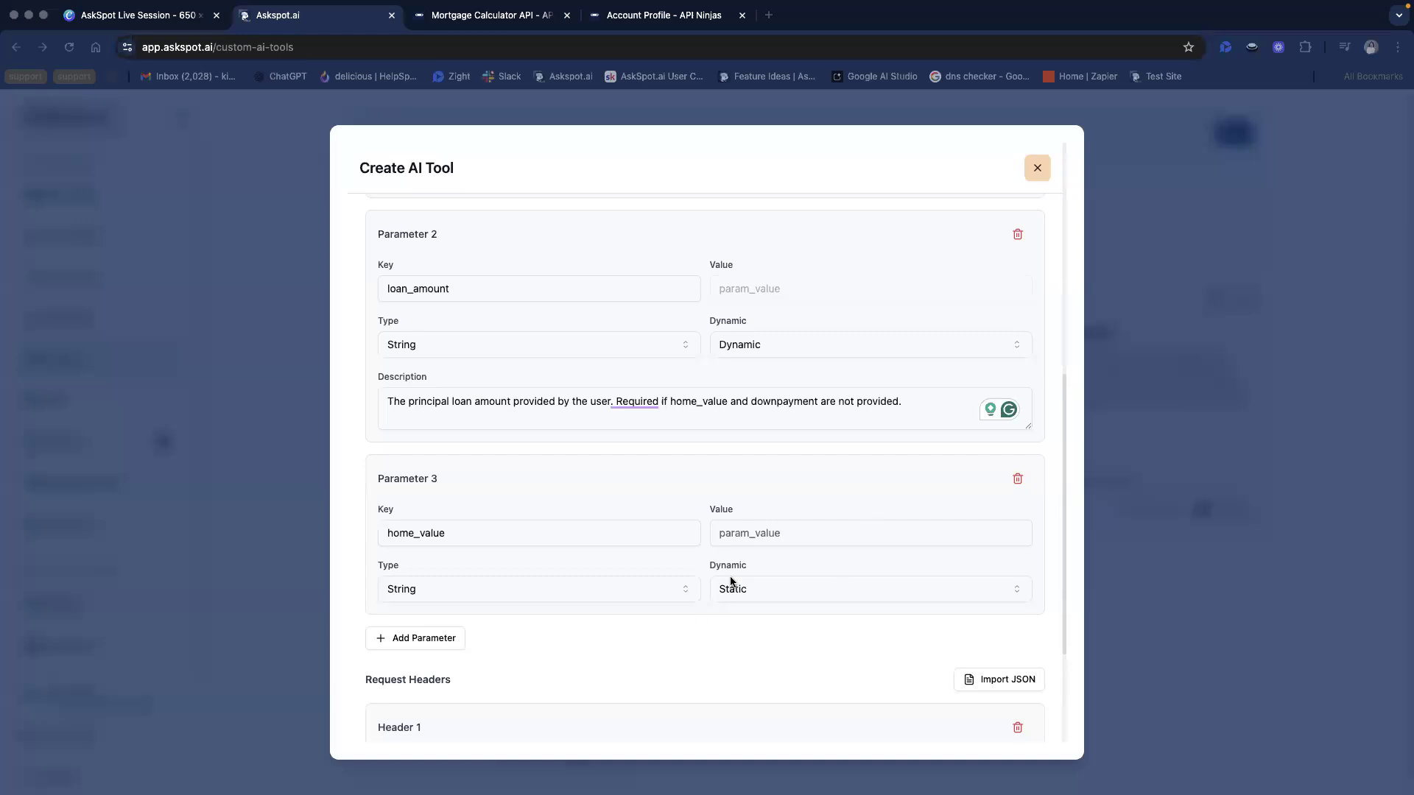
key("super+Tab")
left_click(763, 587)
left_click(754, 646)
key("Tab")
type("The total home value. Used if the user provides property price.")
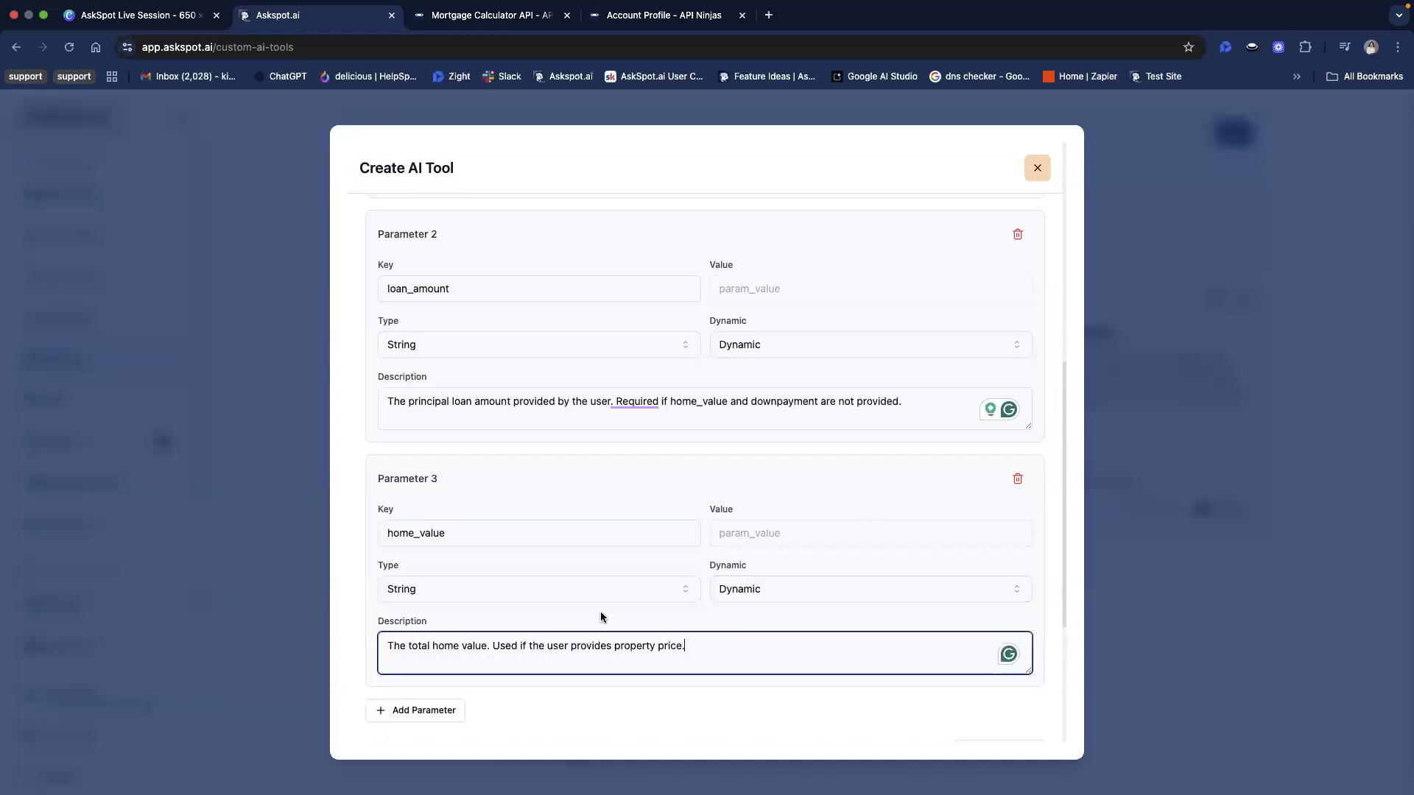
Add a fourth query parameter and set its key to downpayment, copied from the API Ninjas documentation
scroll(603, 603, "down", 3)
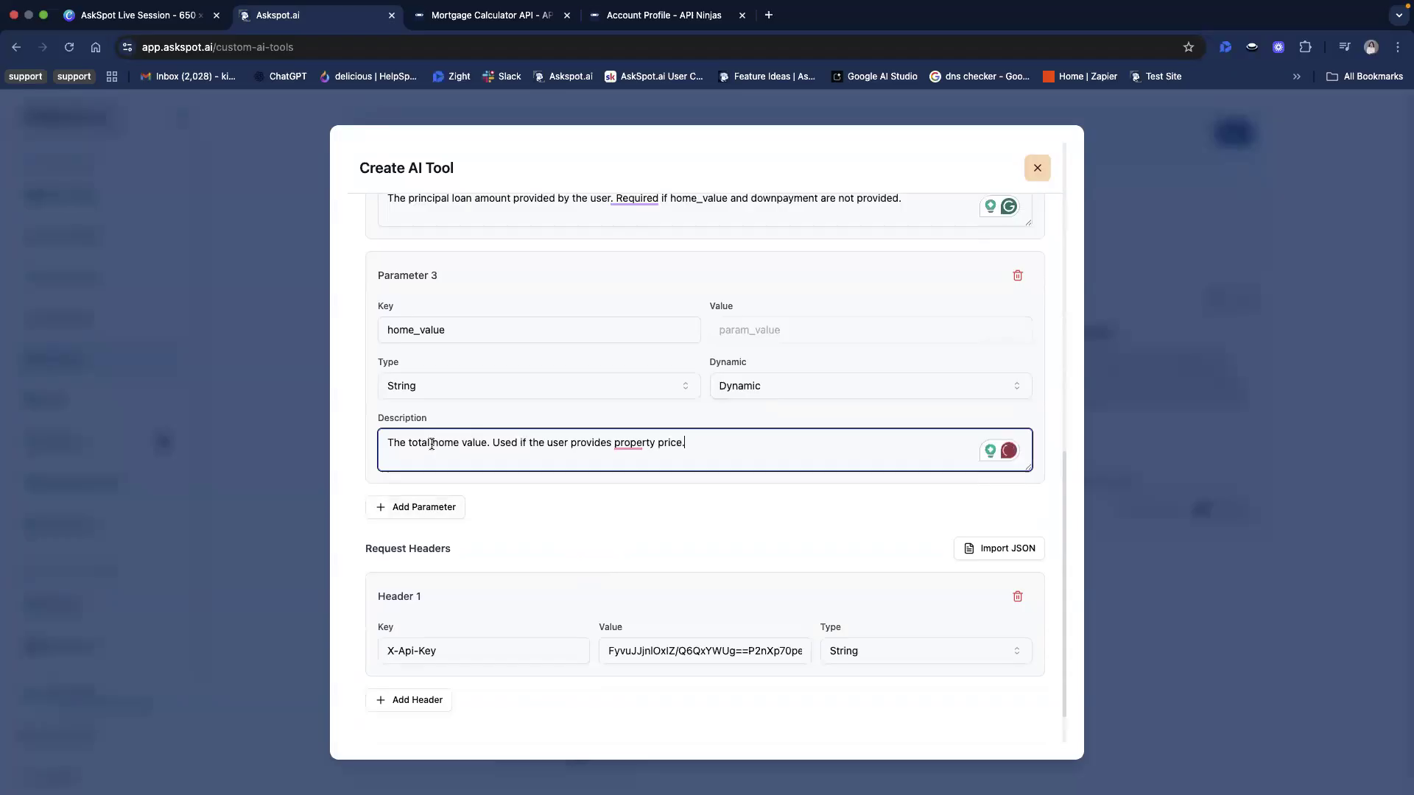
left_click(404, 508)
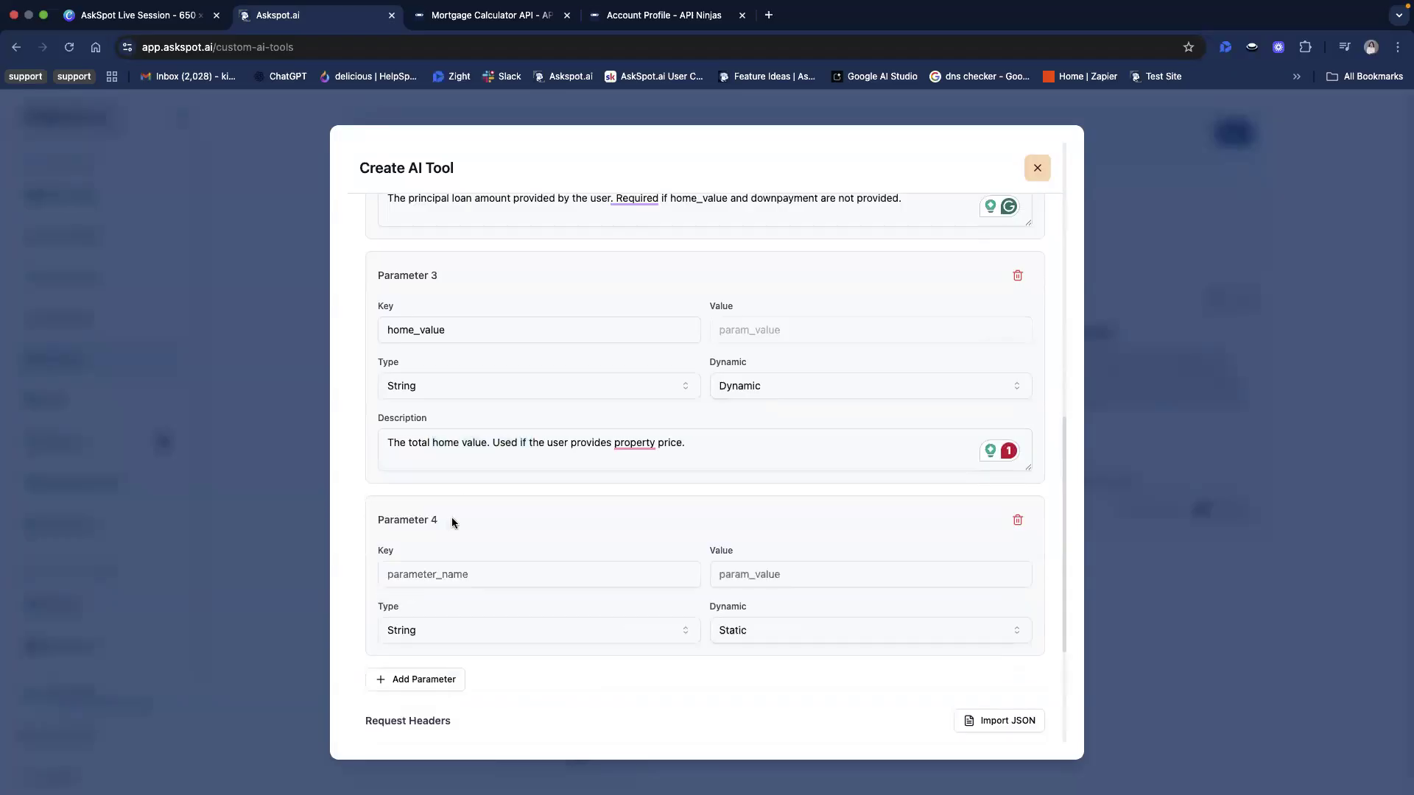
scroll(452, 520, "down", 2)
left_click(558, 392)
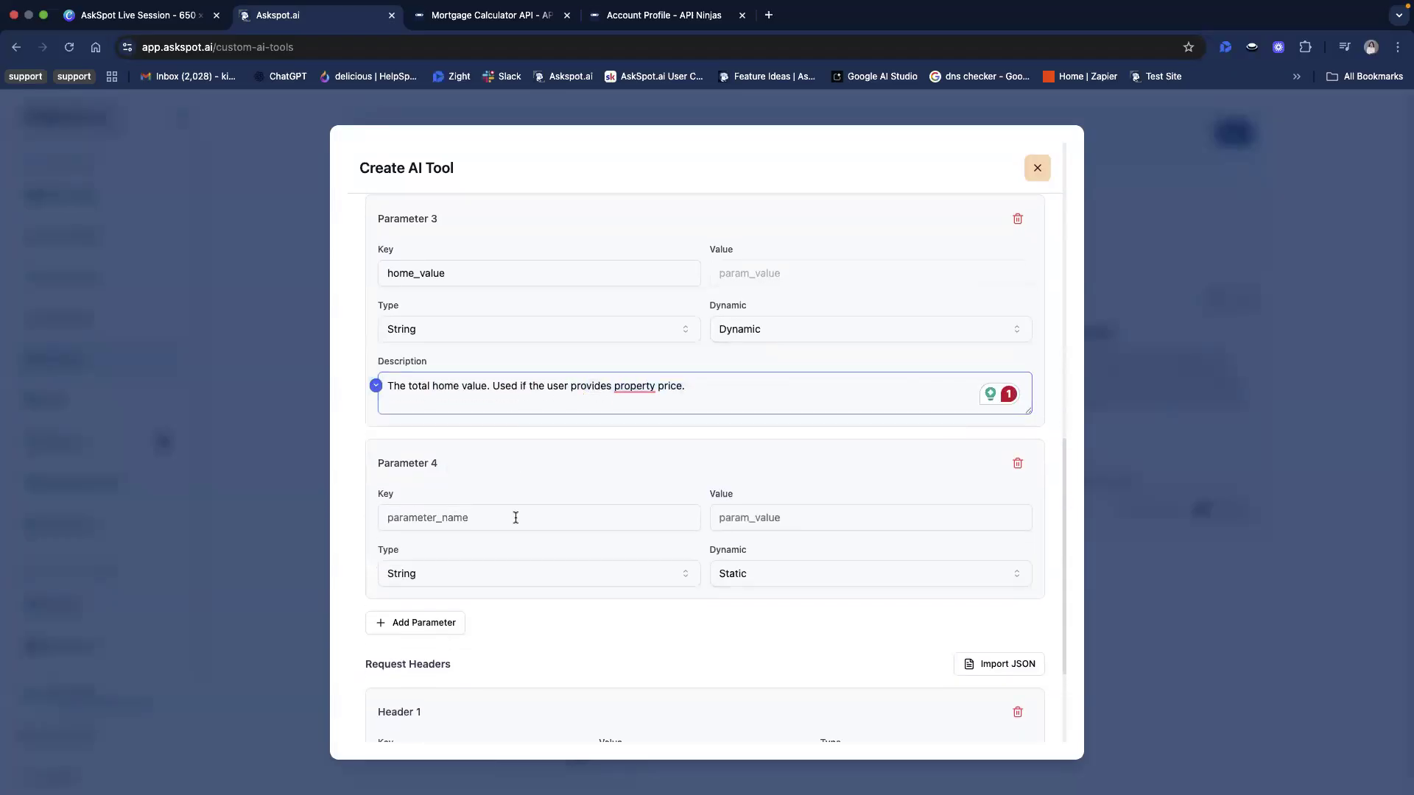
scroll(515, 518, "down", 4)
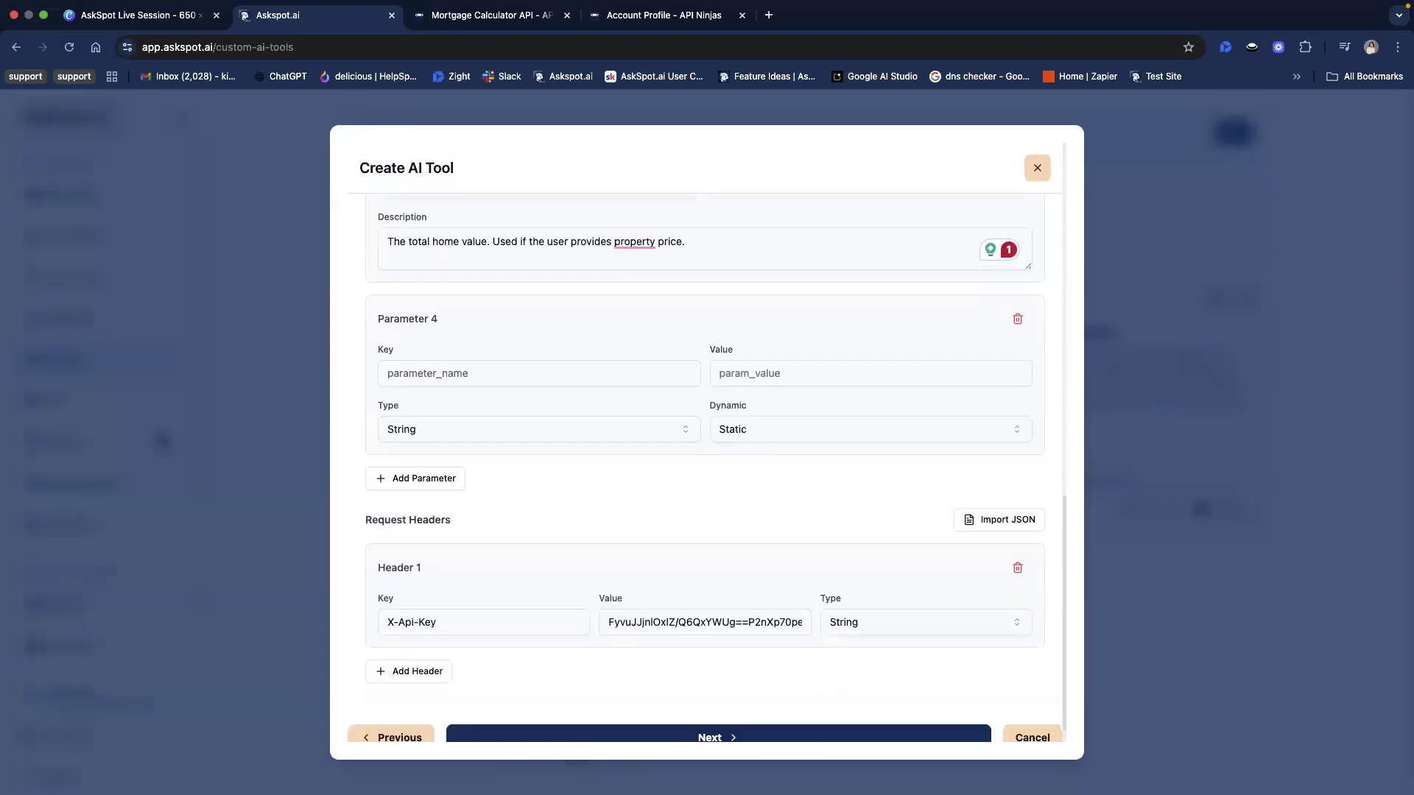
left_click(469, 15)
scroll(376, 339, "down", 2)
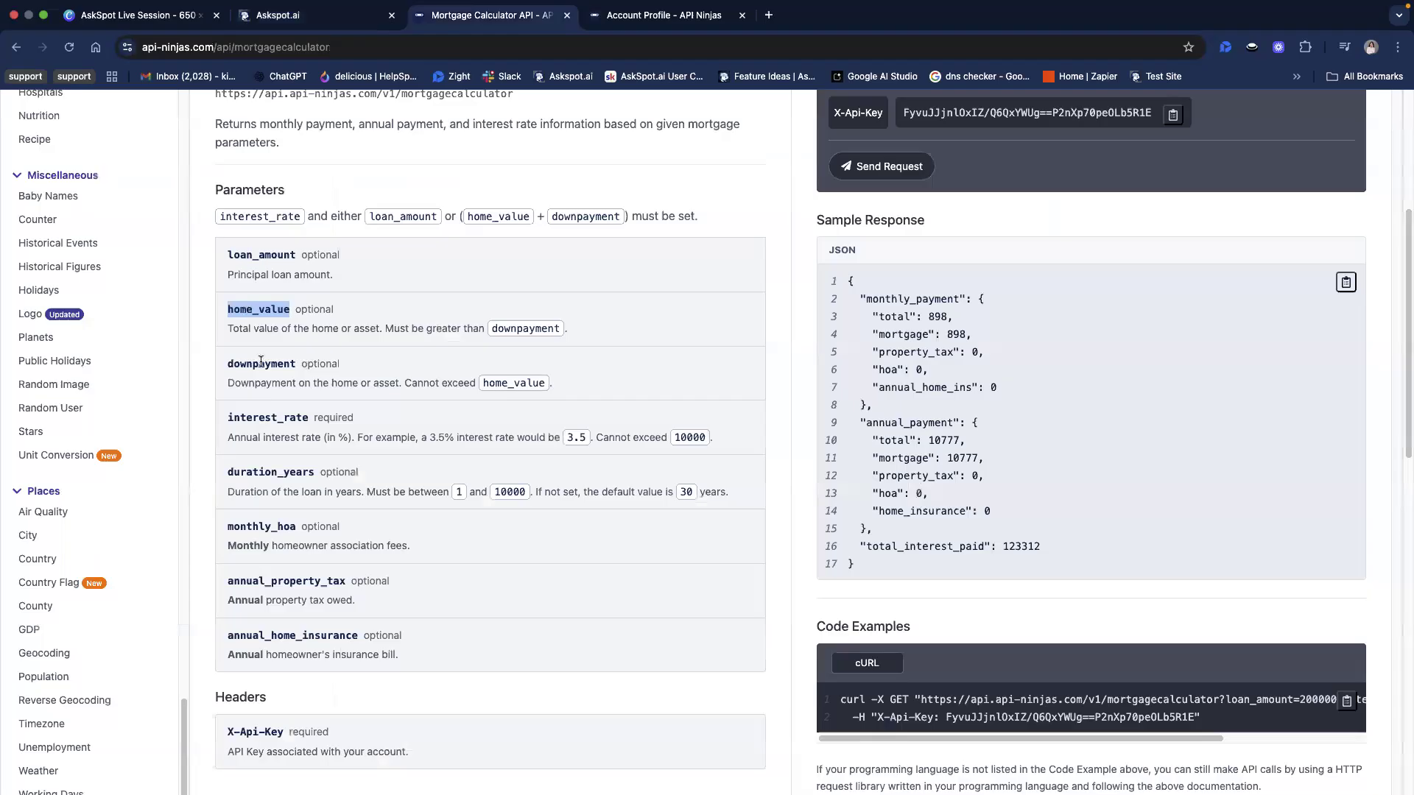
double_click(261, 363)
key("super+c")
left_click(316, 15)
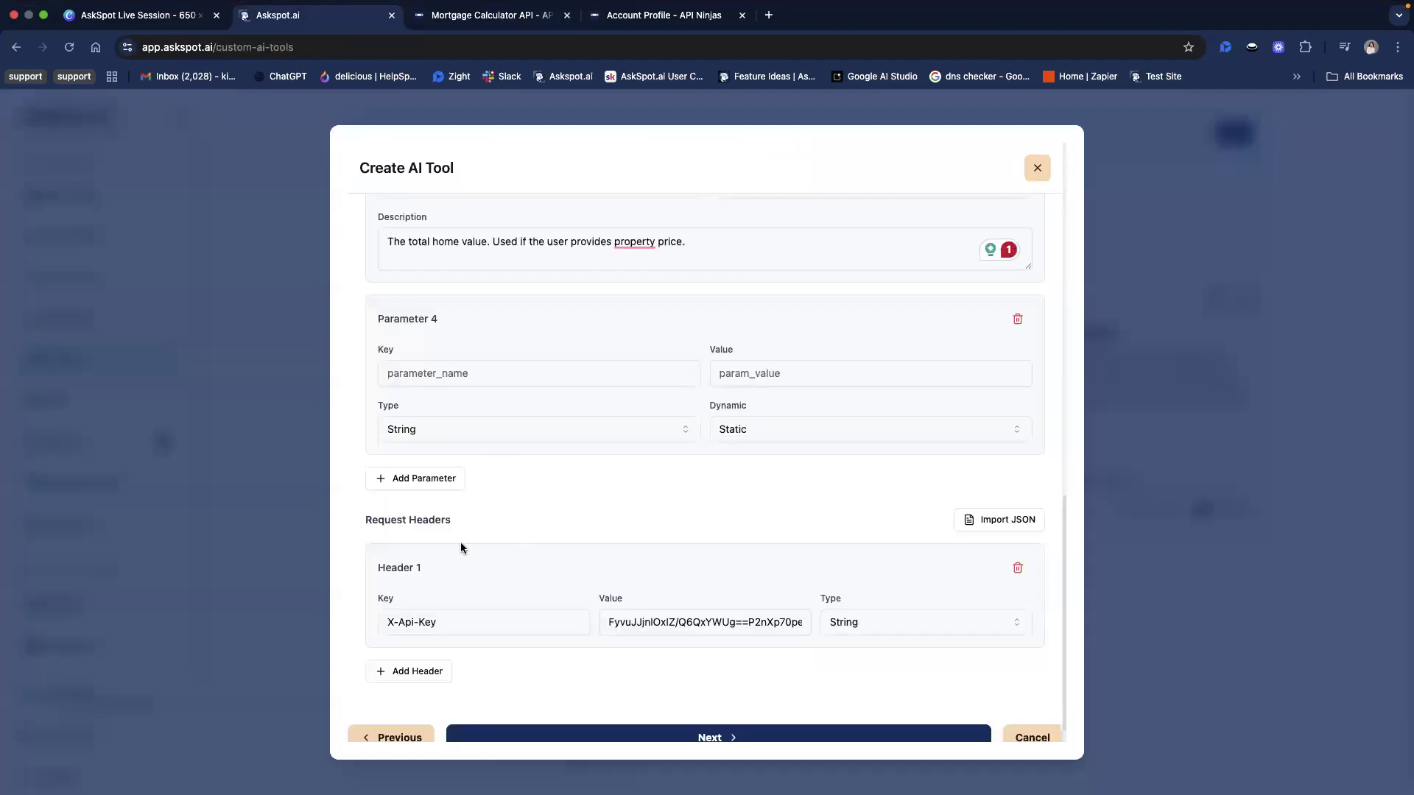
left_click(482, 376)
key("super+v")
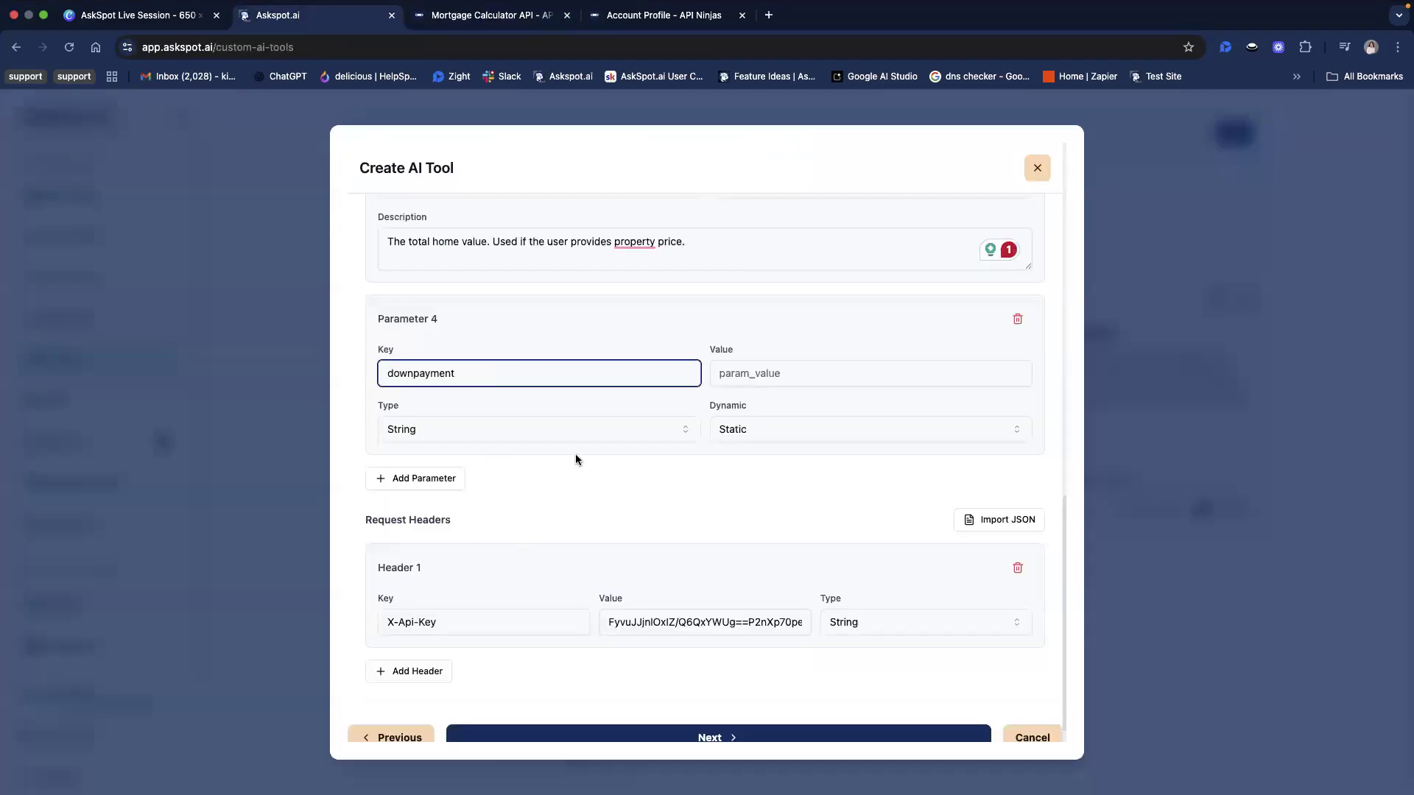
Make the downpayment parameter Dynamic and describe it as "The user's downpayment on the home. Cannot exceed home_value."
left_click(797, 436)
left_click(793, 484)
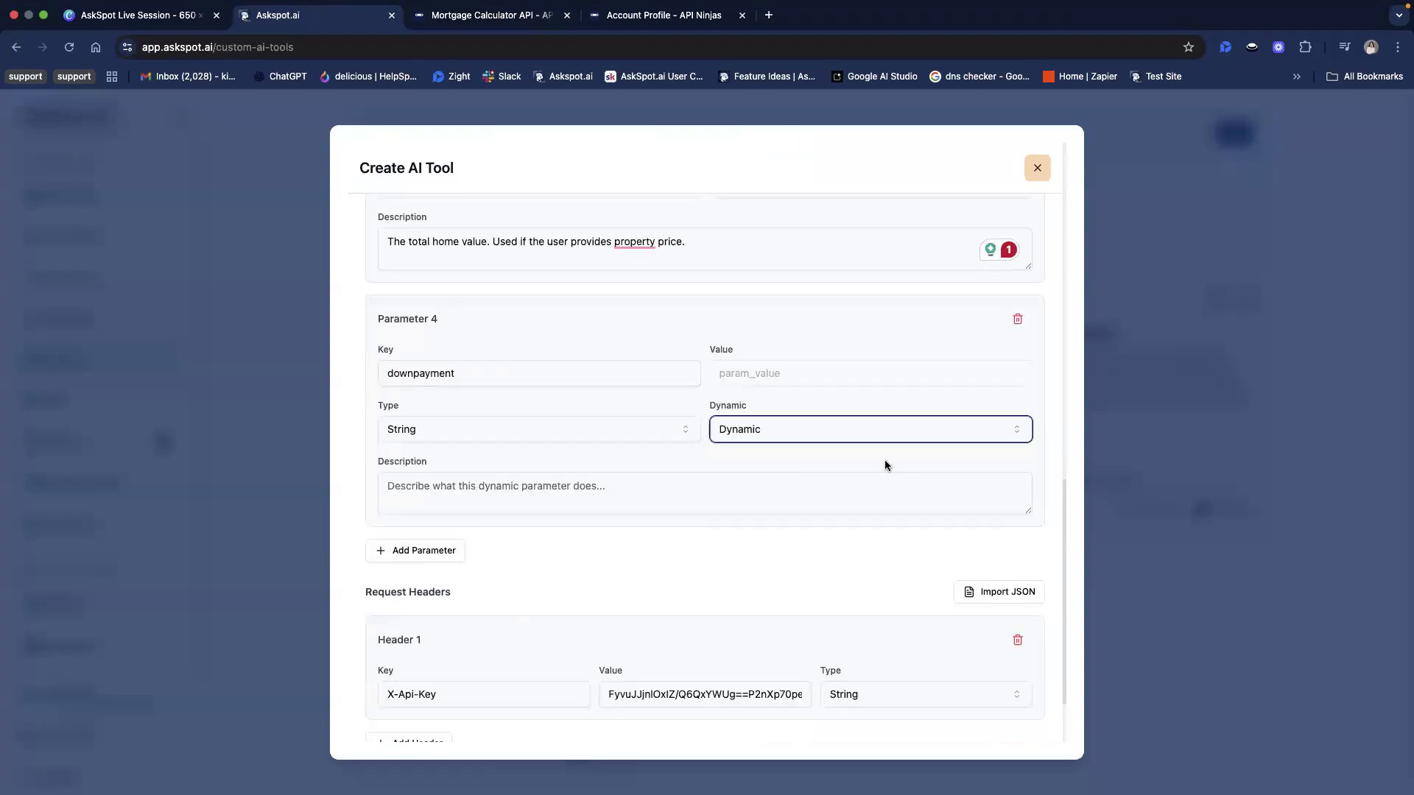
key("super+Tab")
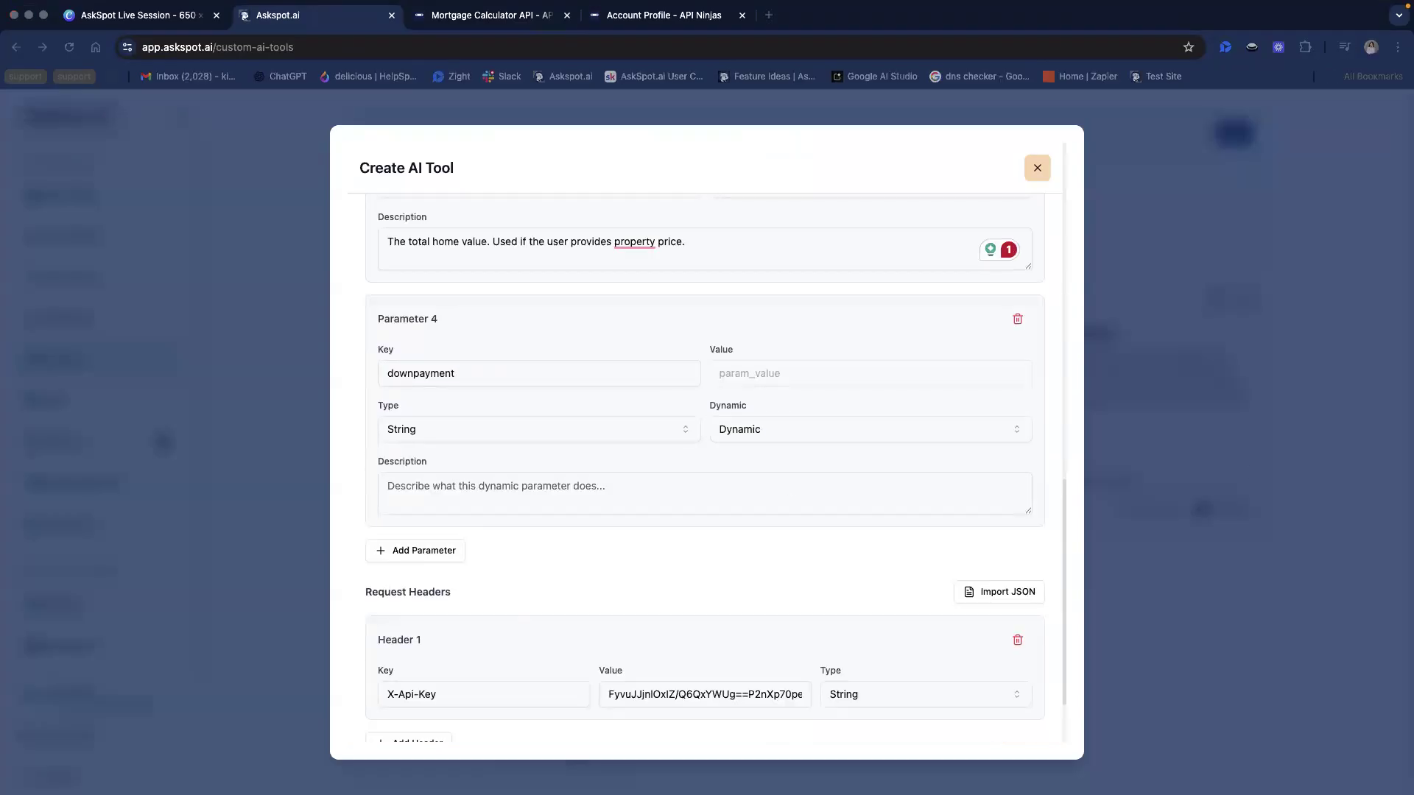
left_click(412, 492)
type("The user’s downpayment on the home. Cannot exceed home_value.")
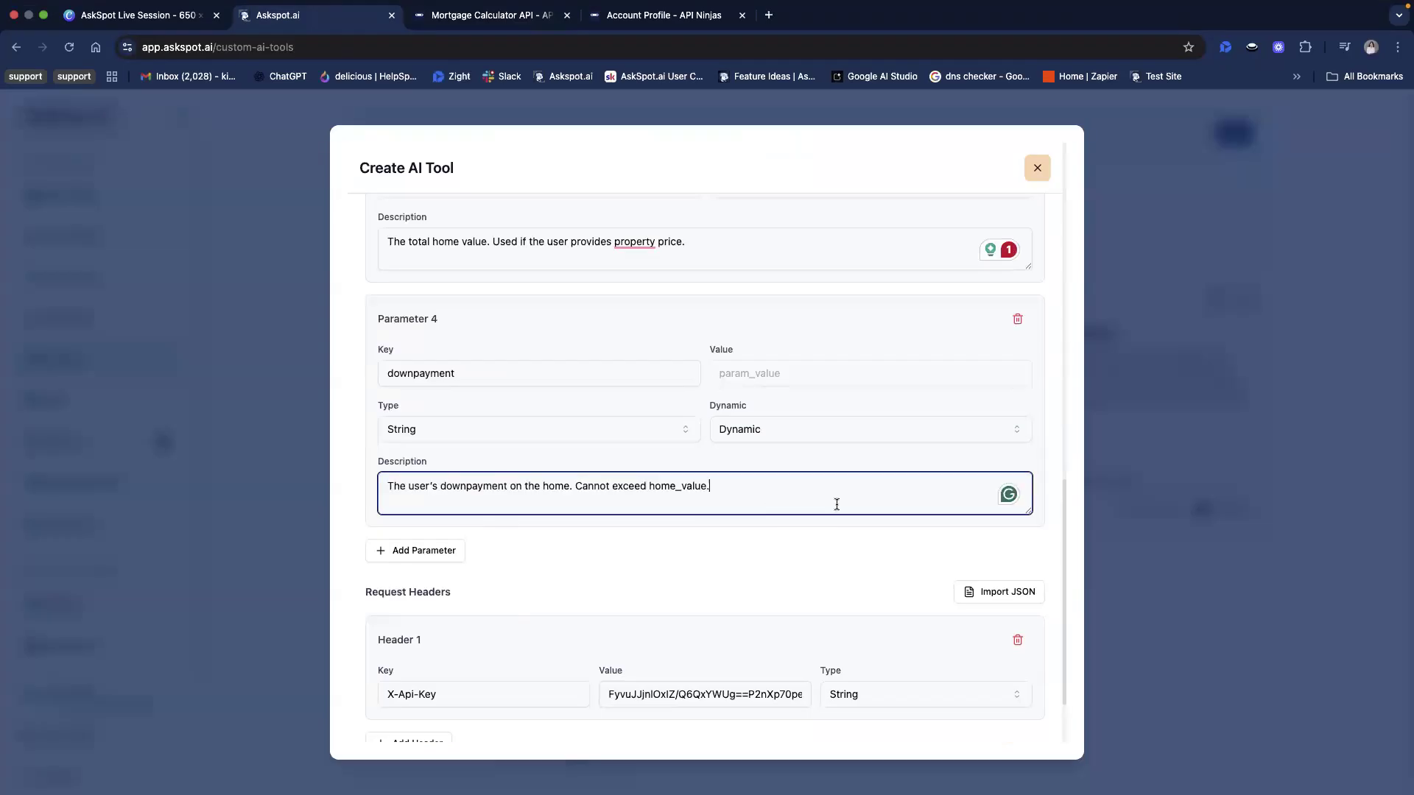
Add a fifth query parameter and set its key to duration_years, copied from the API Ninjas documentation
left_click(417, 551)
scroll(657, 564, "down", 2)
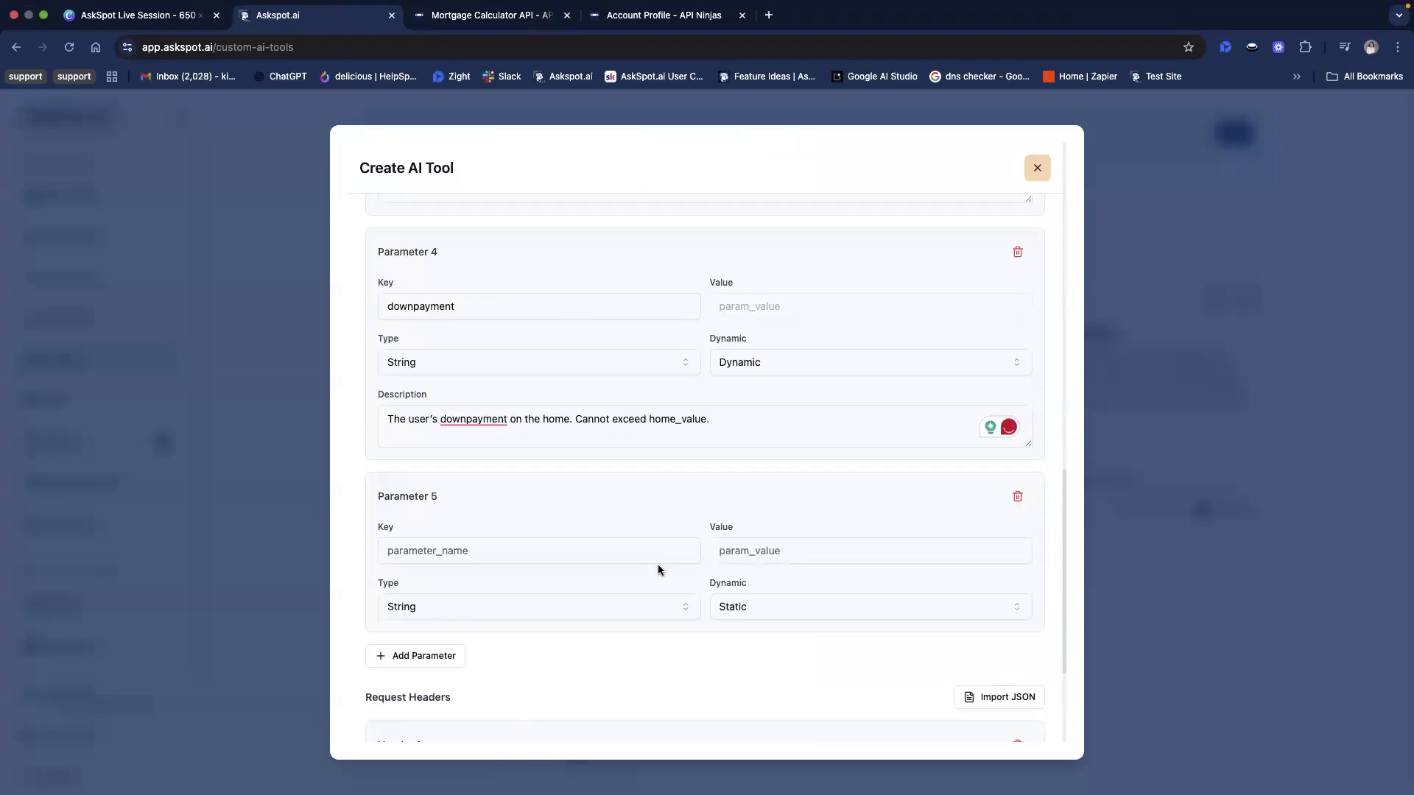
scroll(952, 540, "down", 1)
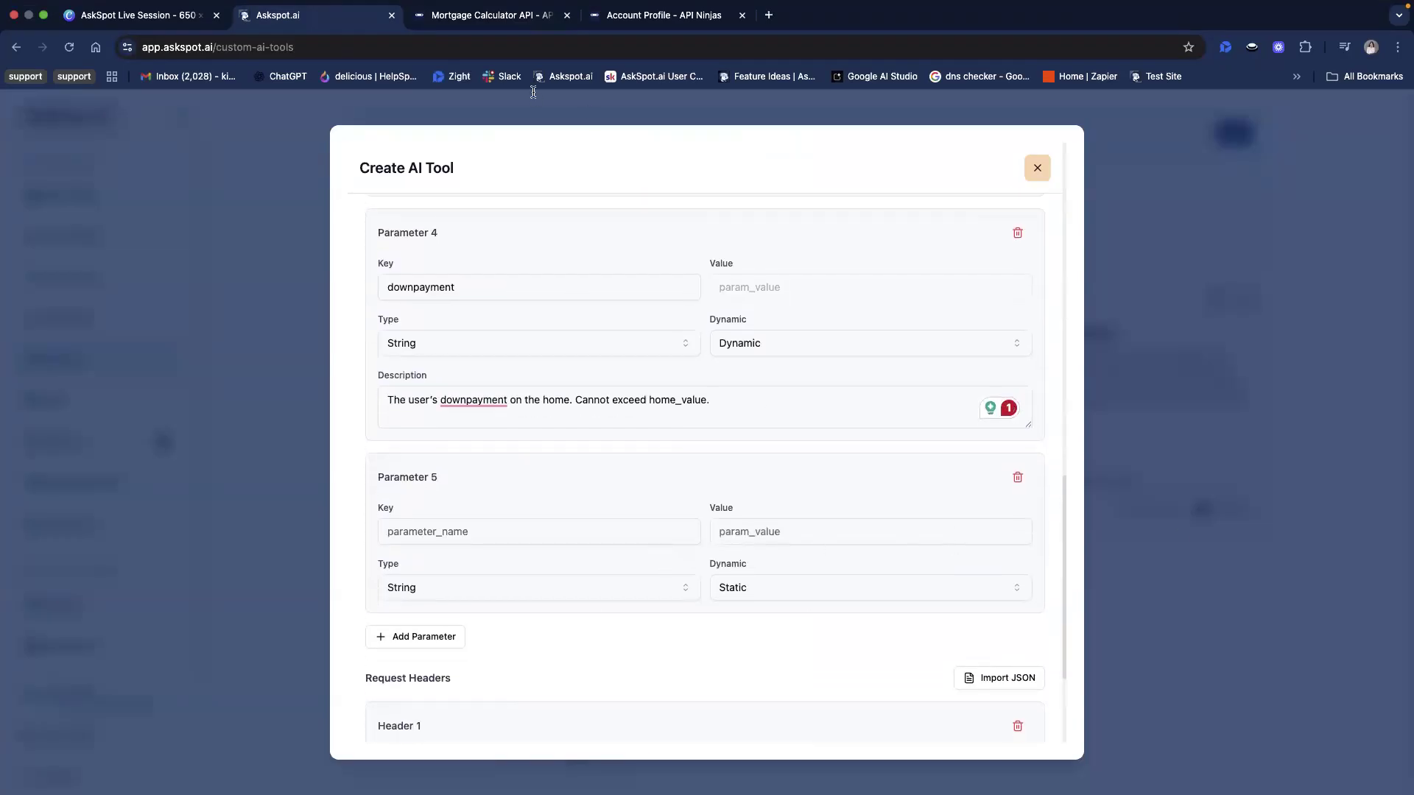
left_click(491, 15)
left_click_drag(226, 472, 316, 473)
key("super+c")
key("ctrl+shift+Tab")
left_click(489, 530)
key("super+v")
Make the duration_years parameter Dynamic and describe it as "The number of years for the loan term (e.g., 15, 30). Defaults to 30 if not provided."
left_click(528, 593)
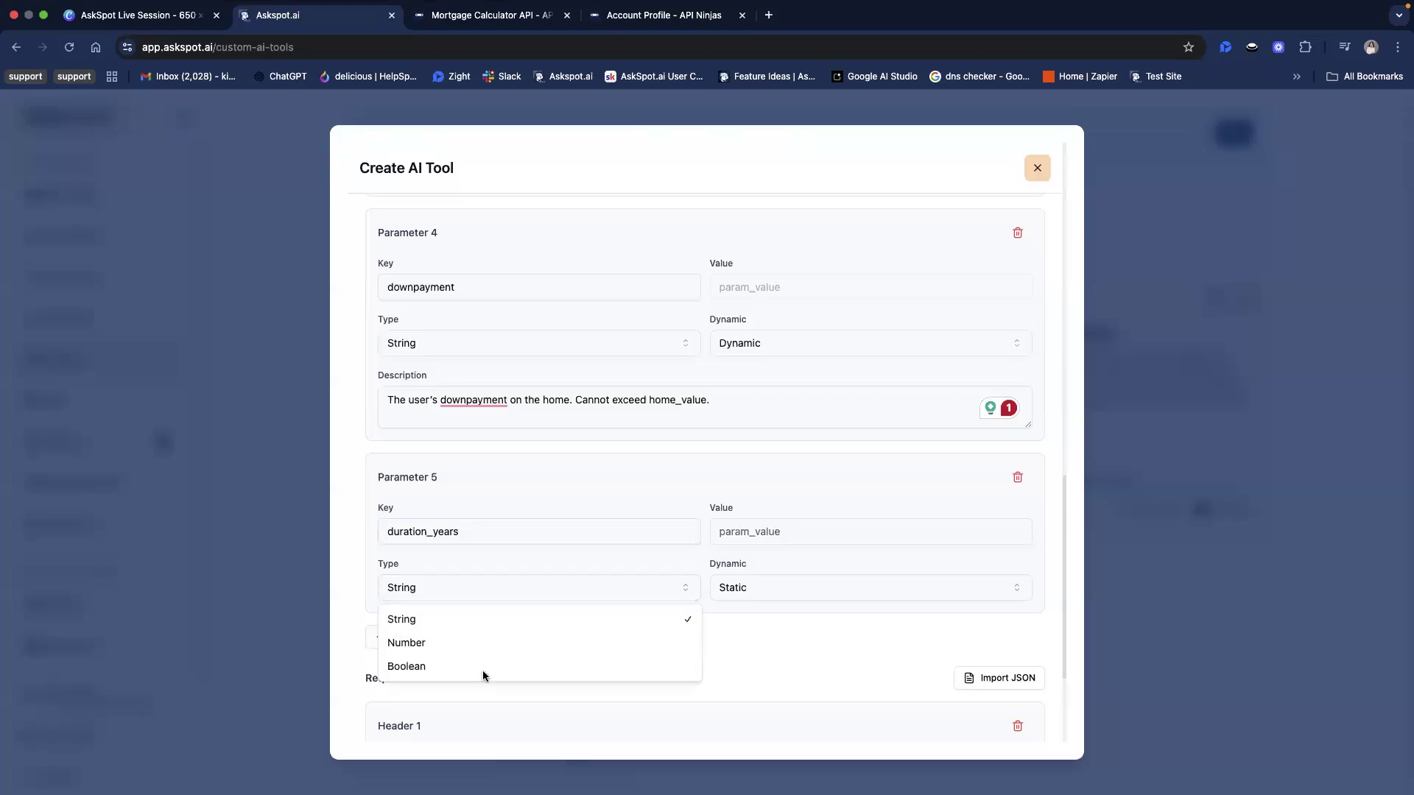
left_click(792, 596)
left_click(792, 596)
left_click(785, 644)
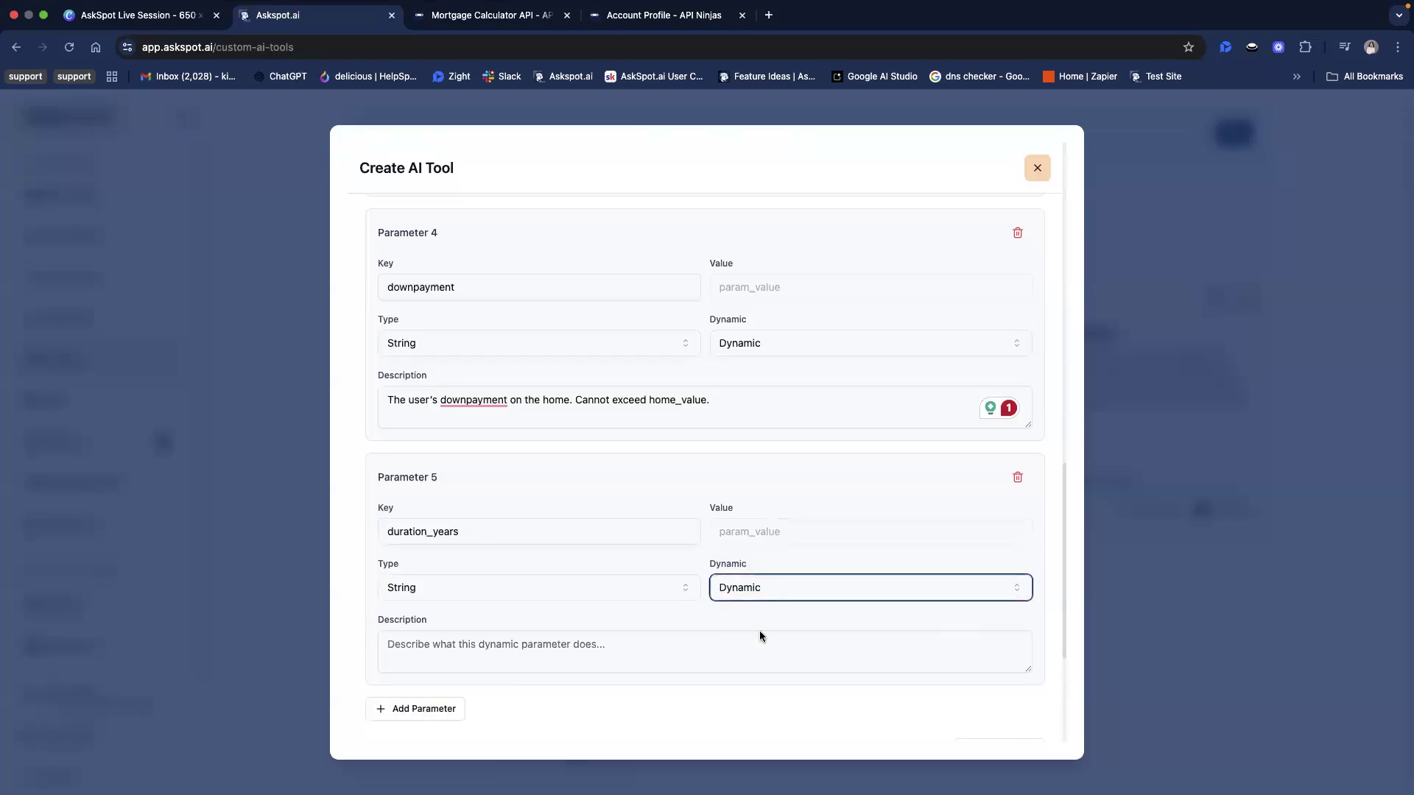
scroll(895, 603, "down", 2)
key("super+Tab")
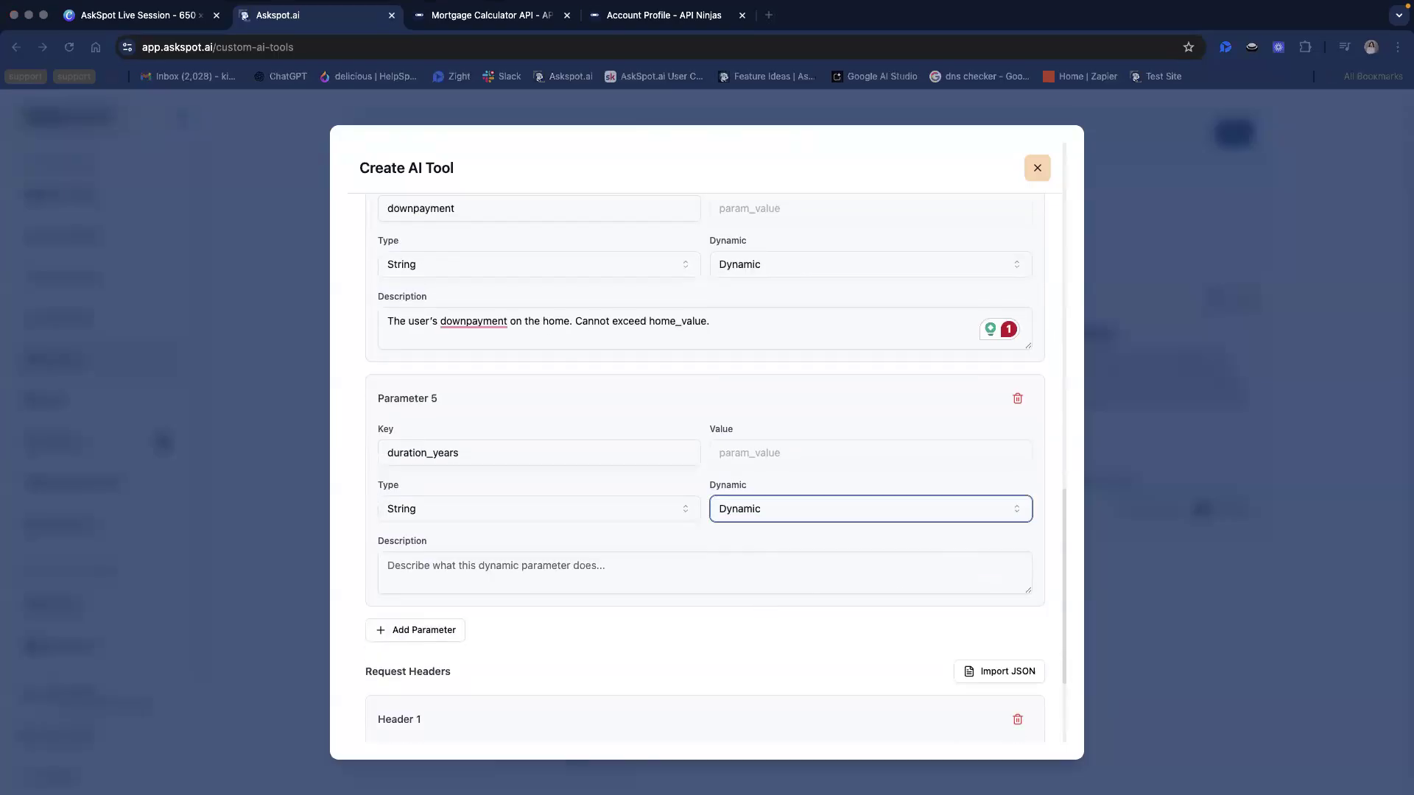
left_click(519, 565)
key("super+v")
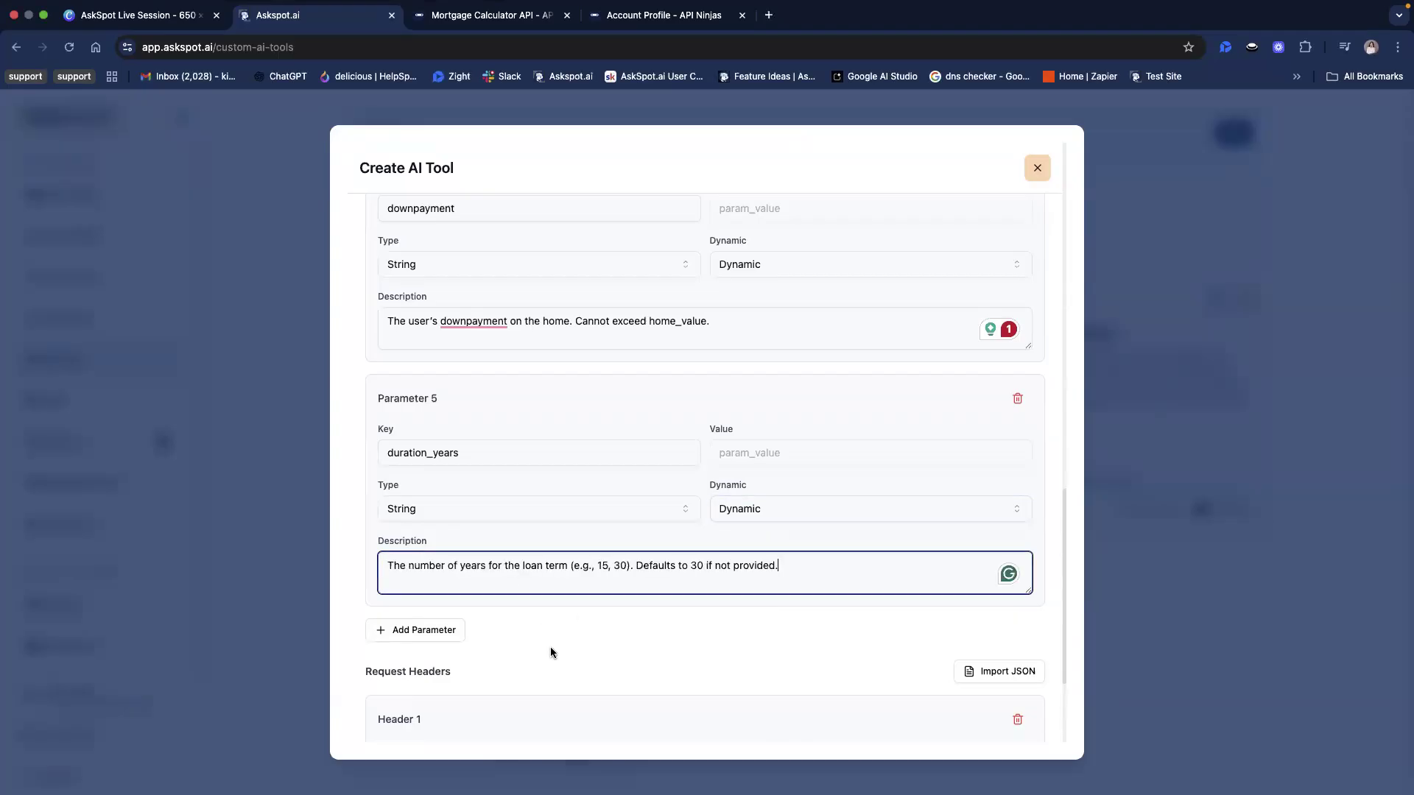
Add a sixth query parameter and set its key to monthly_hoa, copied from the API Ninjas documentation
scroll(587, 626, "down", 1)
left_click(402, 581)
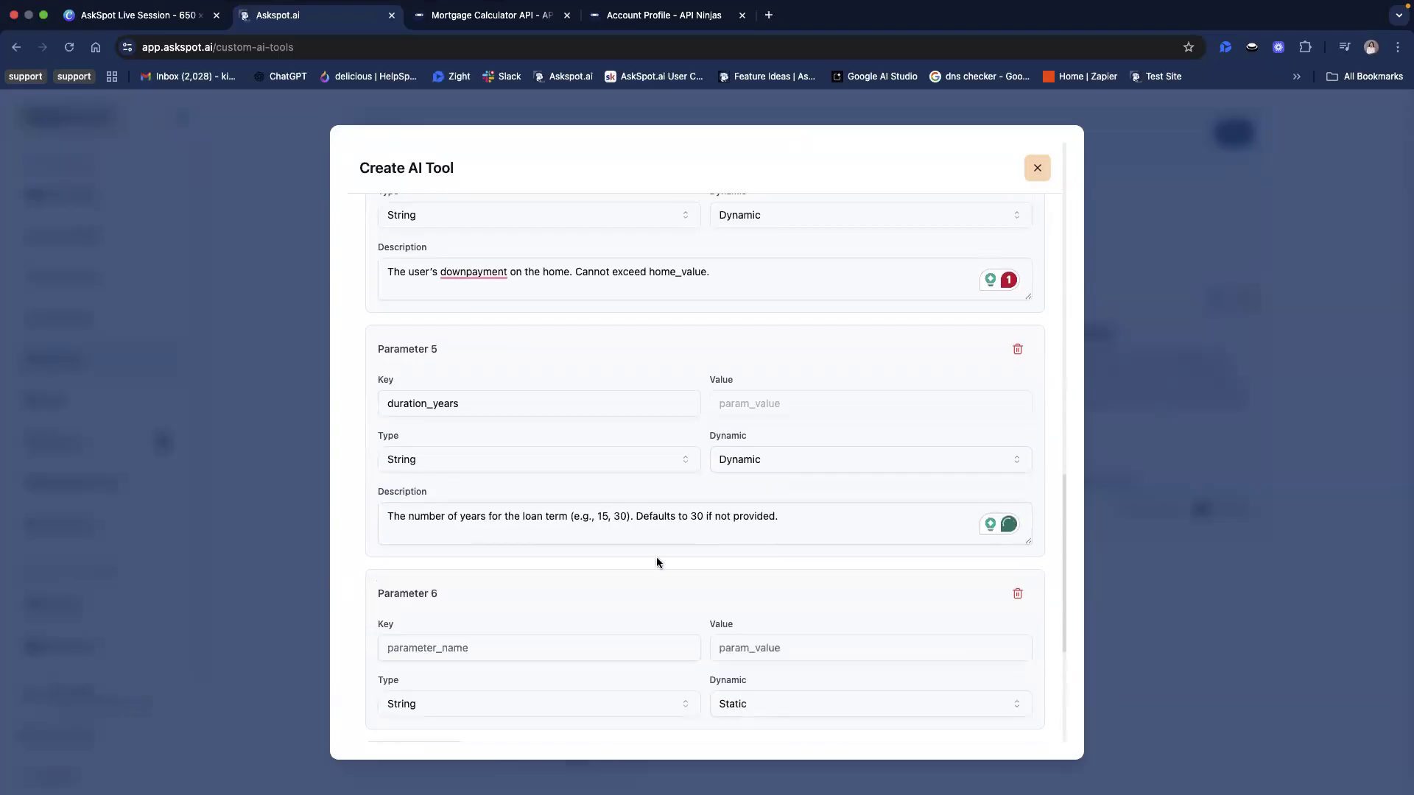
scroll(657, 557, "down", 1)
scroll(381, 487, "down", 1)
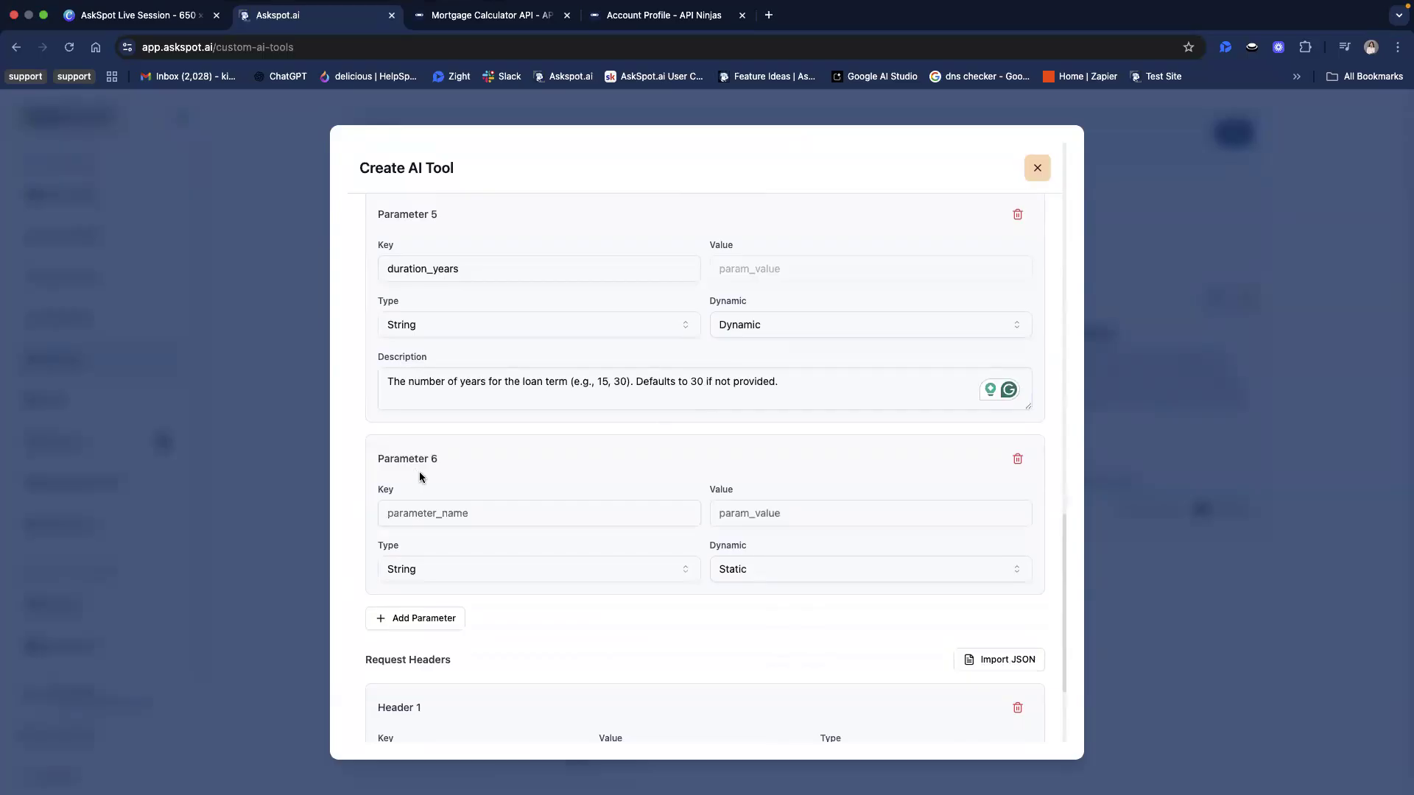
left_click(492, 16)
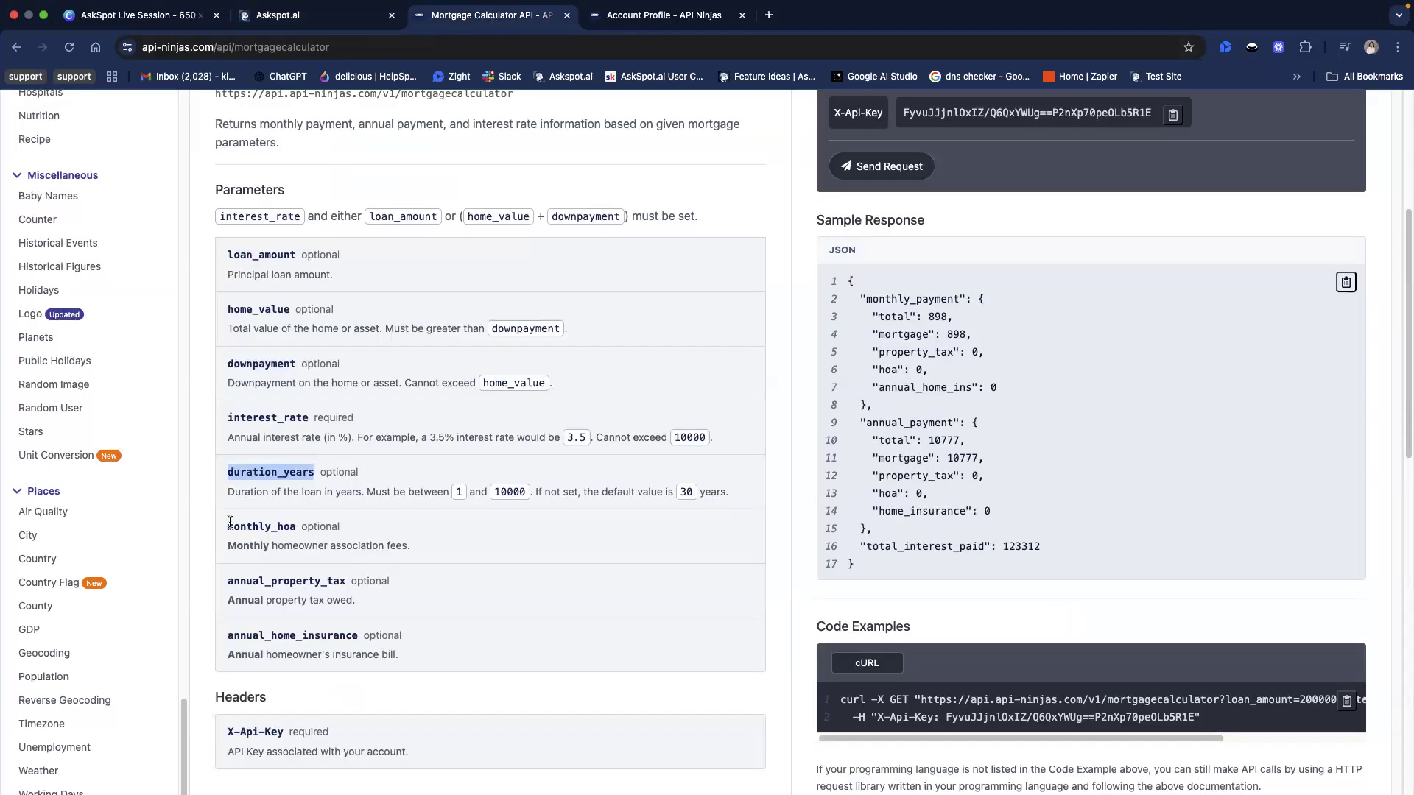
left_click_drag(230, 522, 291, 523)
key("super+c")
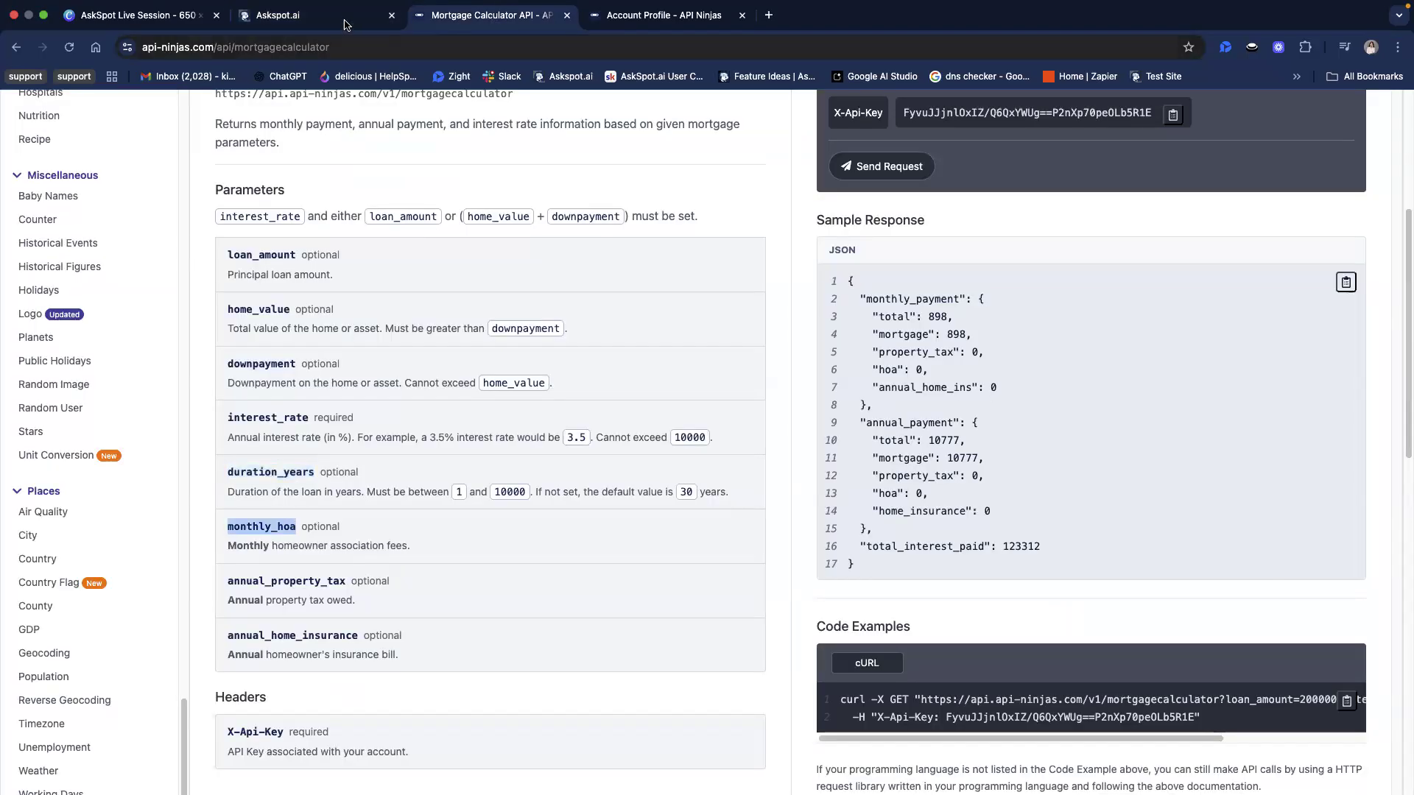
left_click(317, 15)
left_click(554, 508)
key("super+v")
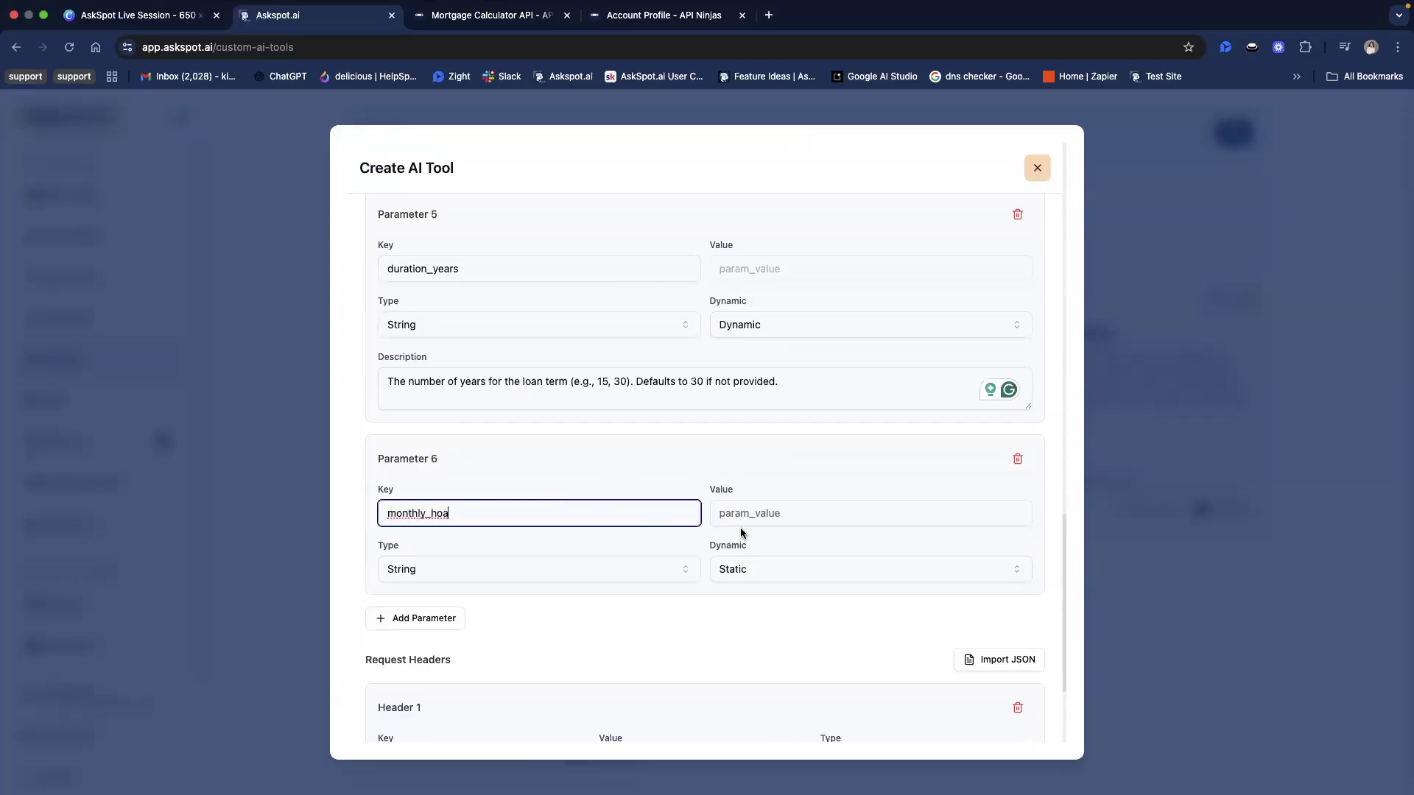
Make the monthly_hoa parameter Dynamic and describe it as "Optional. Monthly homeowner association fees, if mentioned by the user."
key("super+Tab")
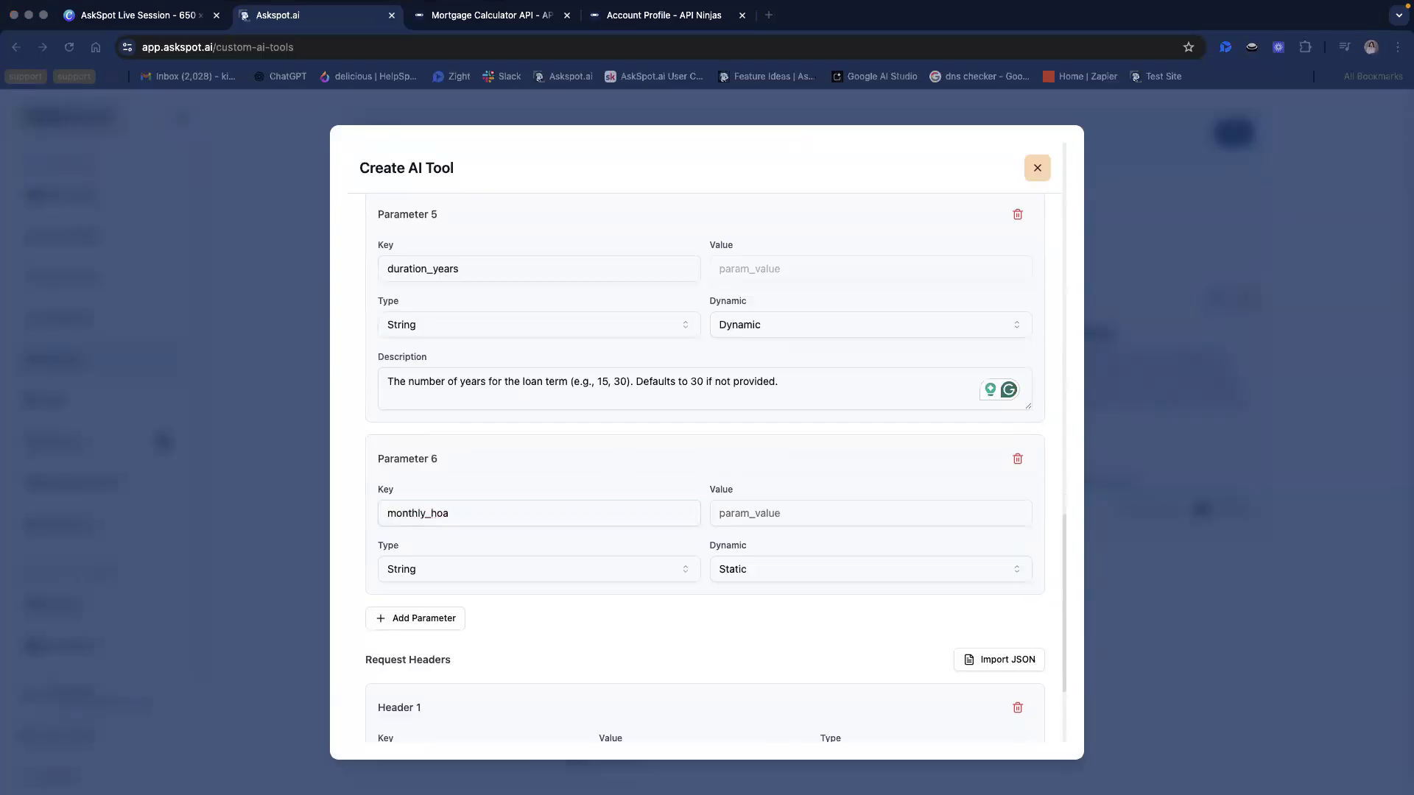
left_click(836, 580)
left_click(833, 574)
left_click(821, 621)
left_click(775, 625)
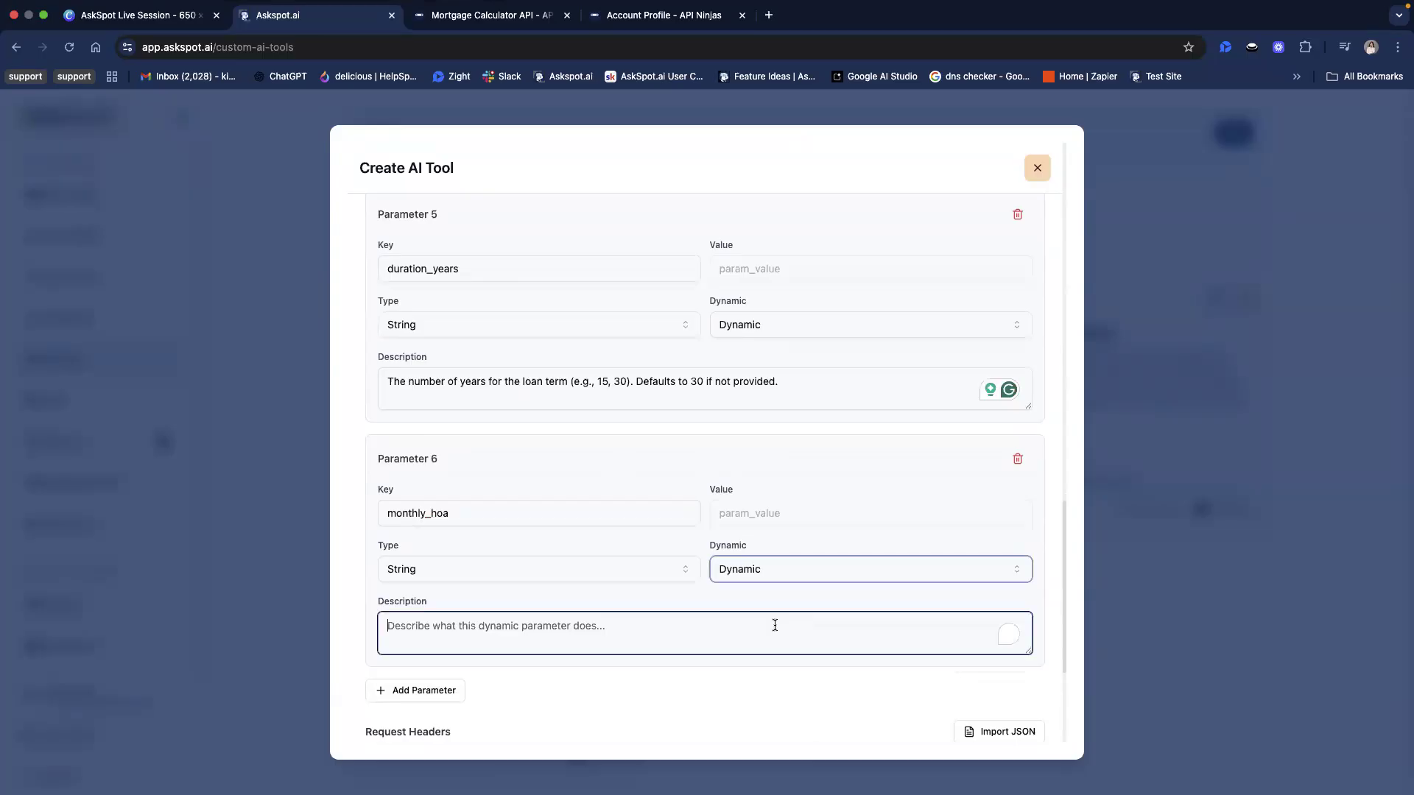
type("Optional. Monthly homeowner association fees, if mentioned by the user.")
Add a seventh query parameter and set its key to annual_property_tax, copied from the API Ninjas documentation
scroll(770, 597, "down", 2)
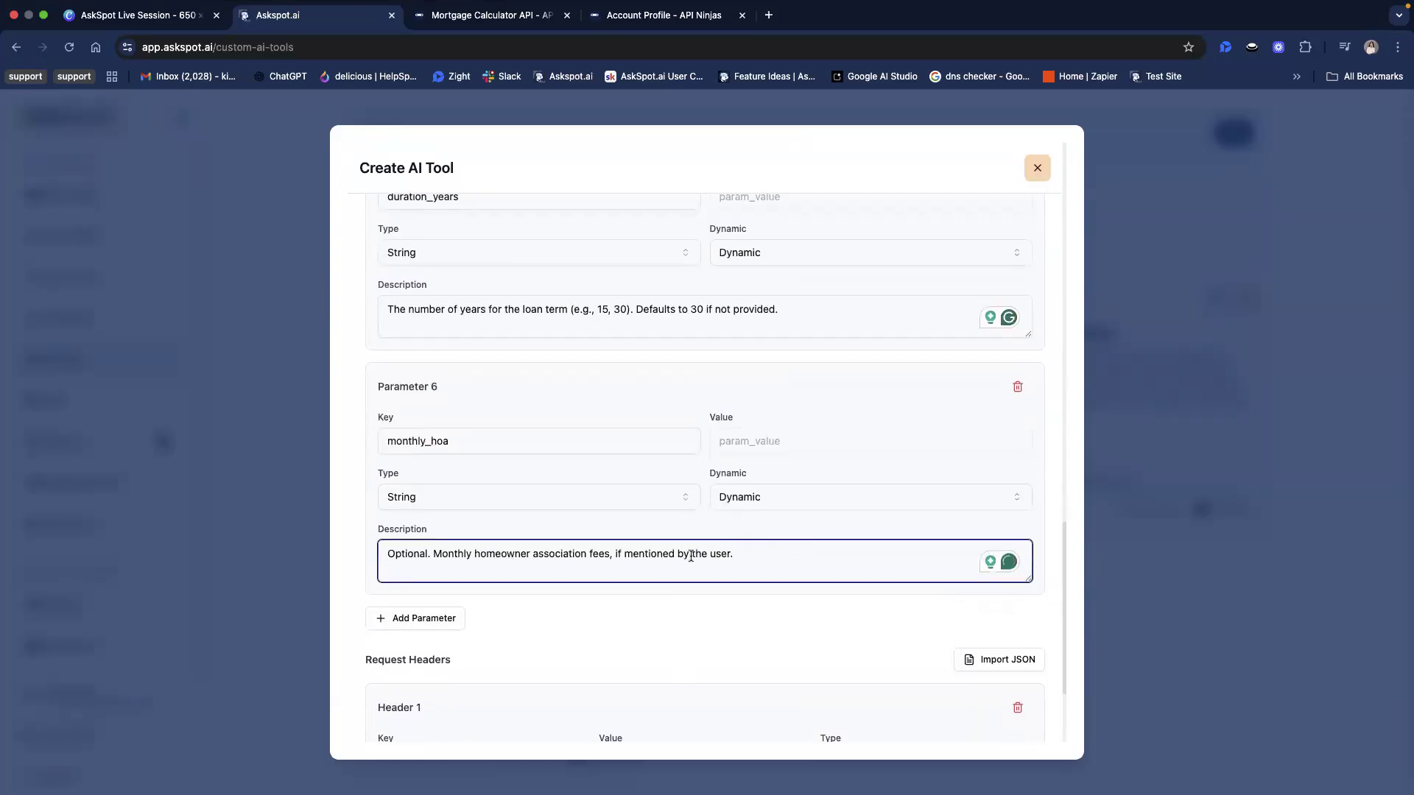
scroll(723, 653, "down", 1)
left_click(392, 587)
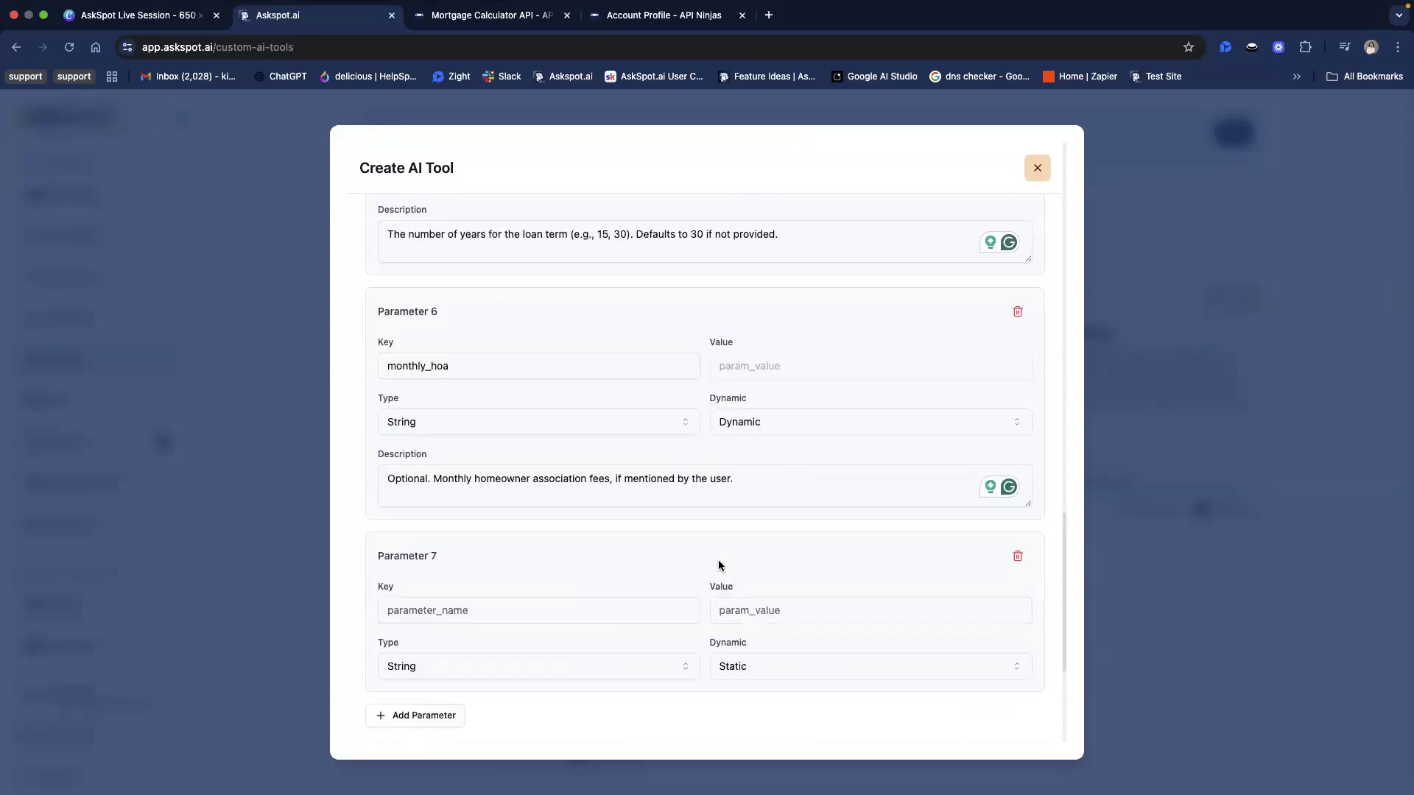
scroll(720, 565, "down", 3)
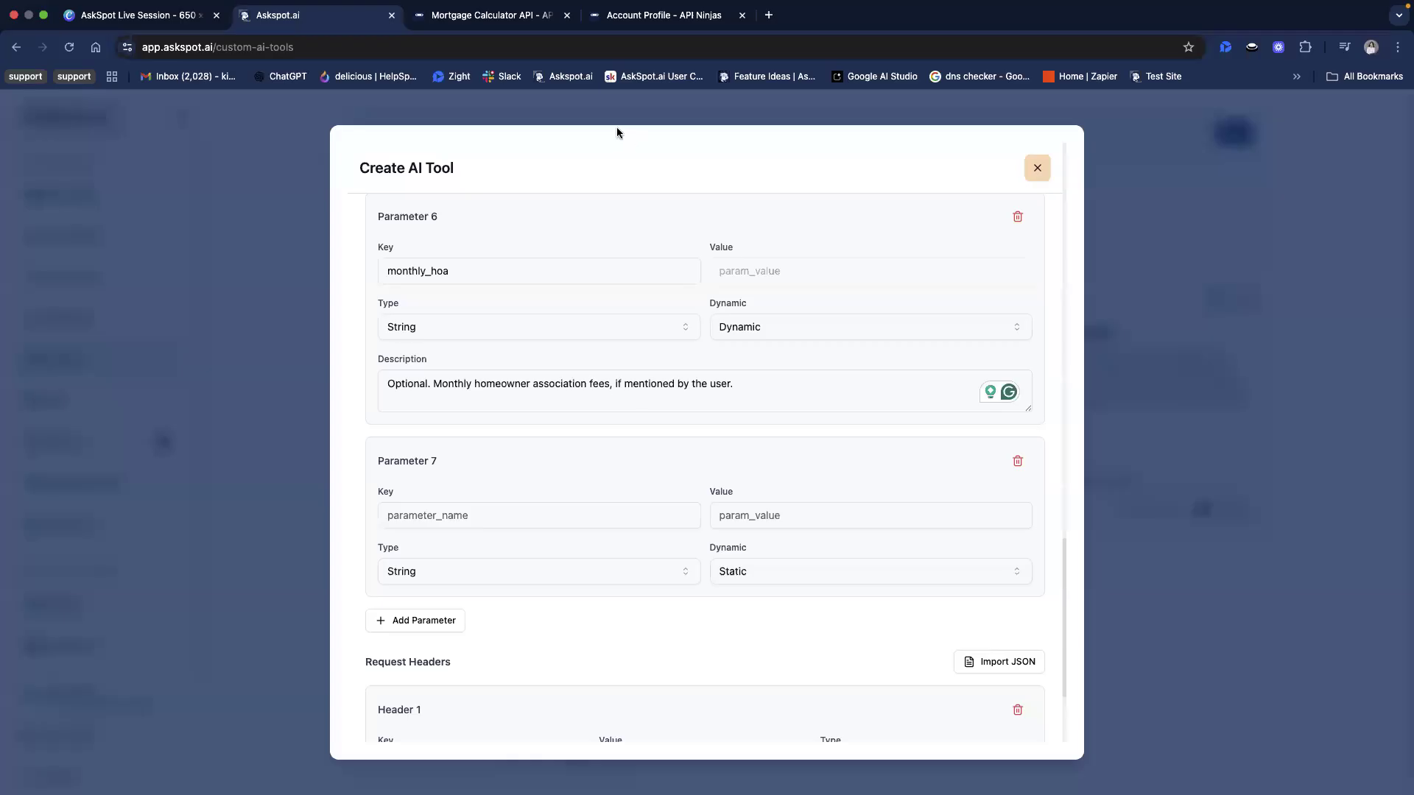
left_click(500, 18)
left_click(232, 584)
left_click_drag(232, 584, 346, 582)
key("cmd+c")
left_click(316, 14)
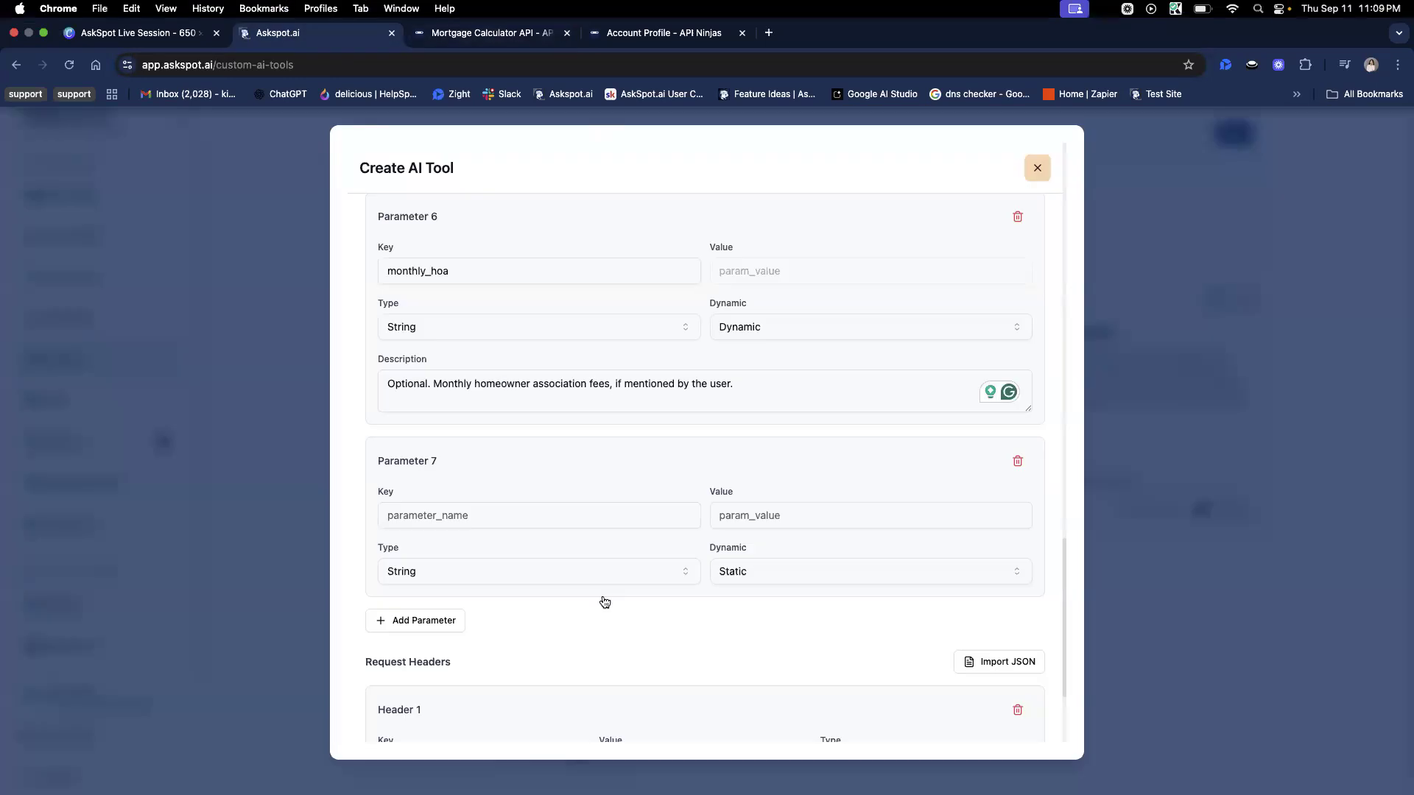
left_click(514, 518)
key("cmd+v")
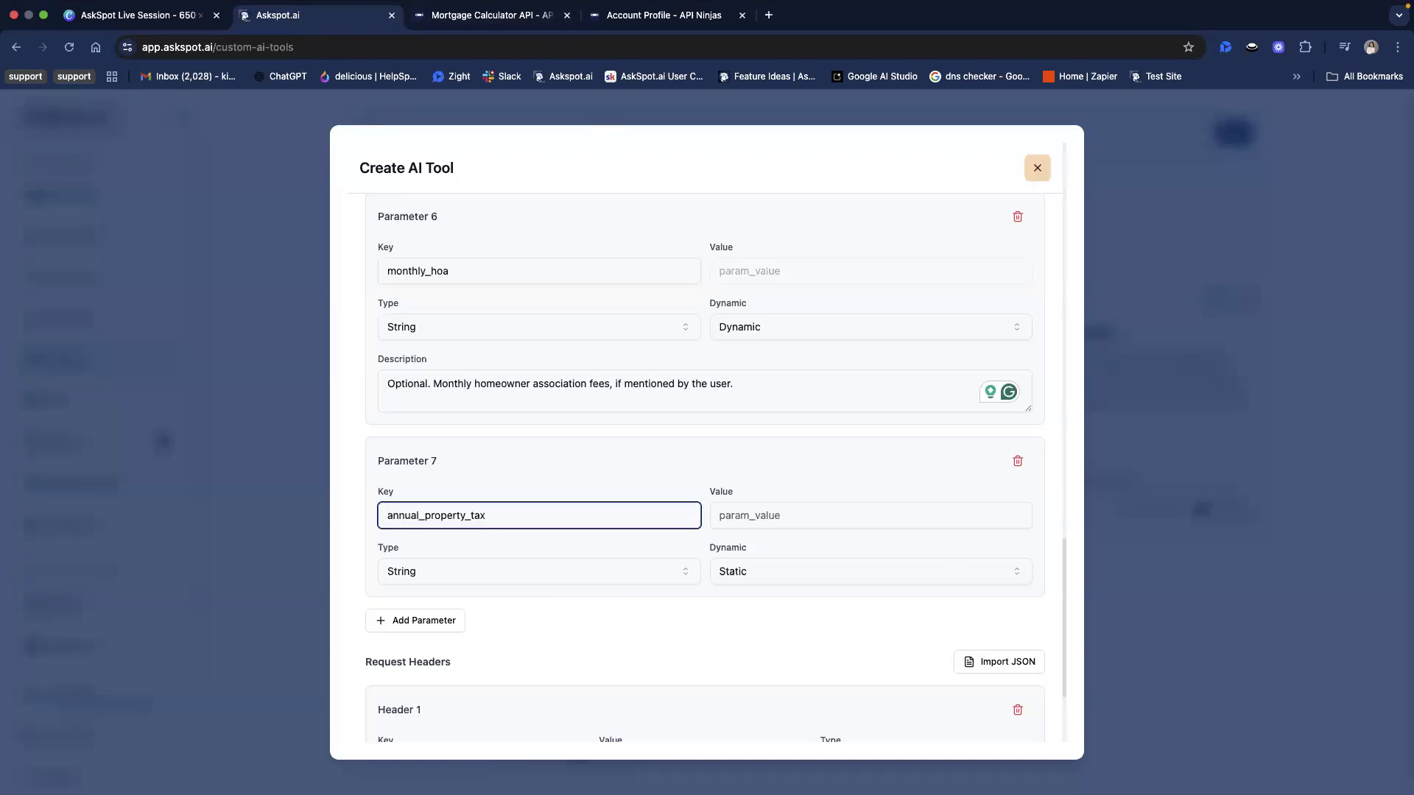
Make the annual_property_tax parameter Dynamic and describe it as "Optional. Annual property tax if specified by the user."
key("super+Tab")
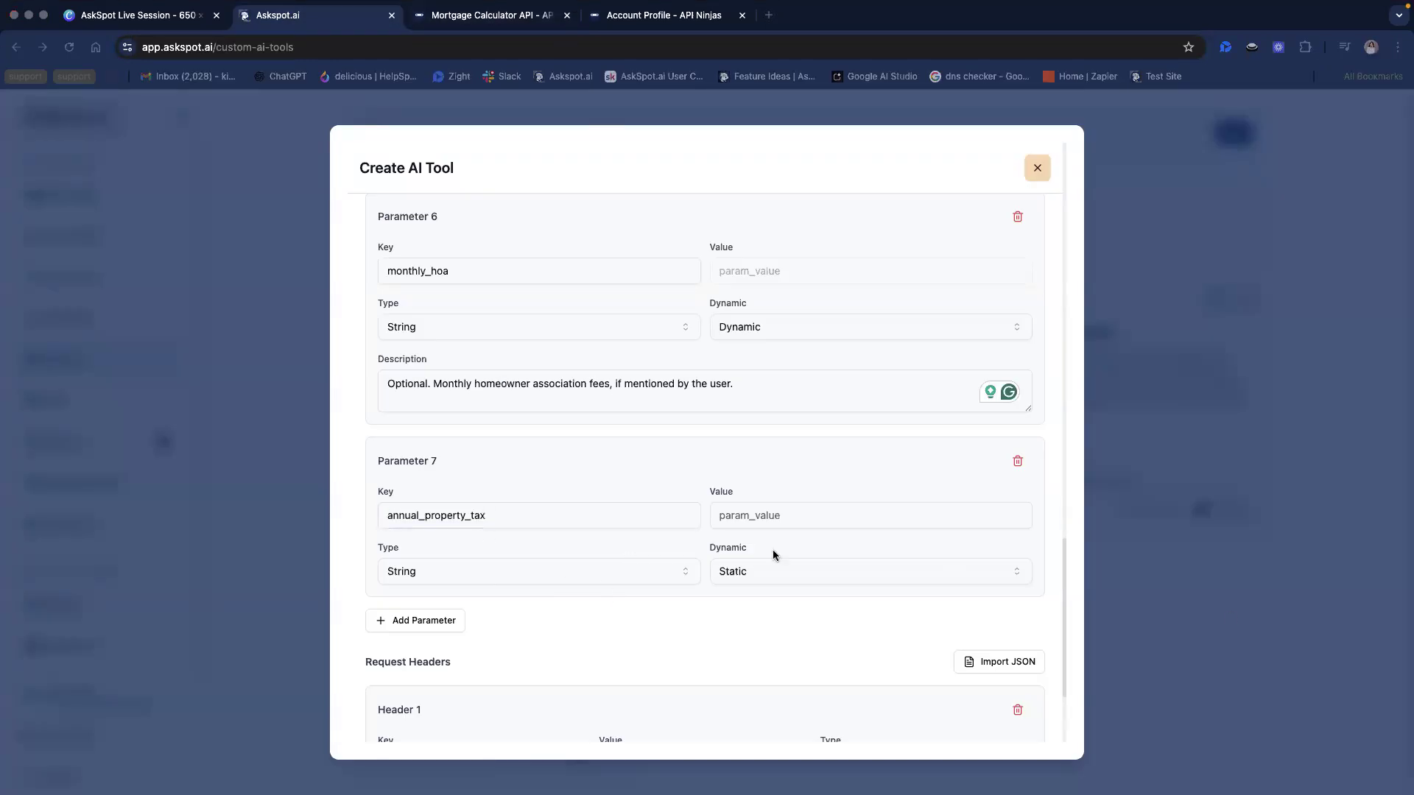
left_click(789, 581)
left_click(766, 632)
left_click(530, 625)
type("Optional. Annual property tax if specified by the user.")
Add an eighth query parameter and set its key to annual_home_insurance, copied from the API Ninjas documentation
scroll(586, 682, "down", 3)
left_click(415, 508)
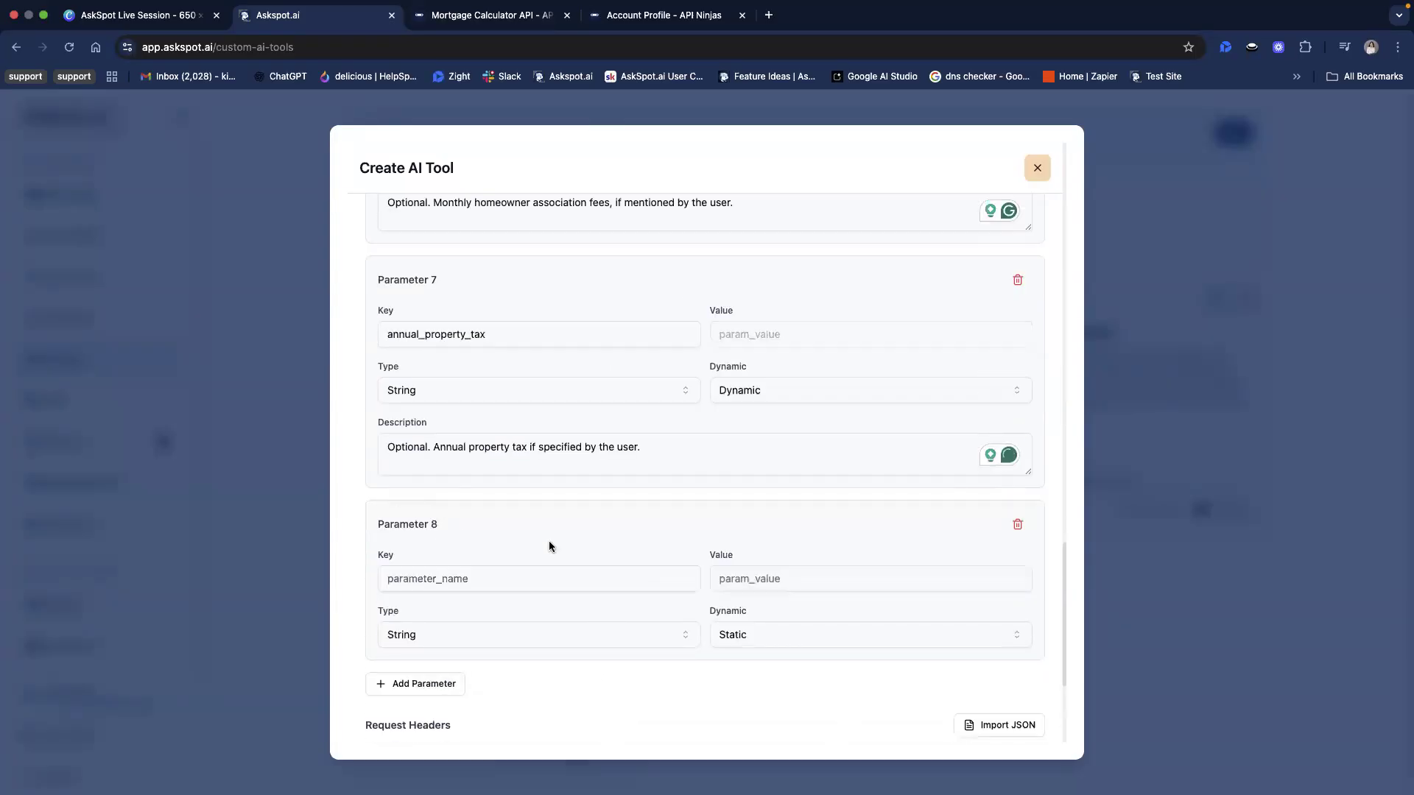
left_click(451, 18)
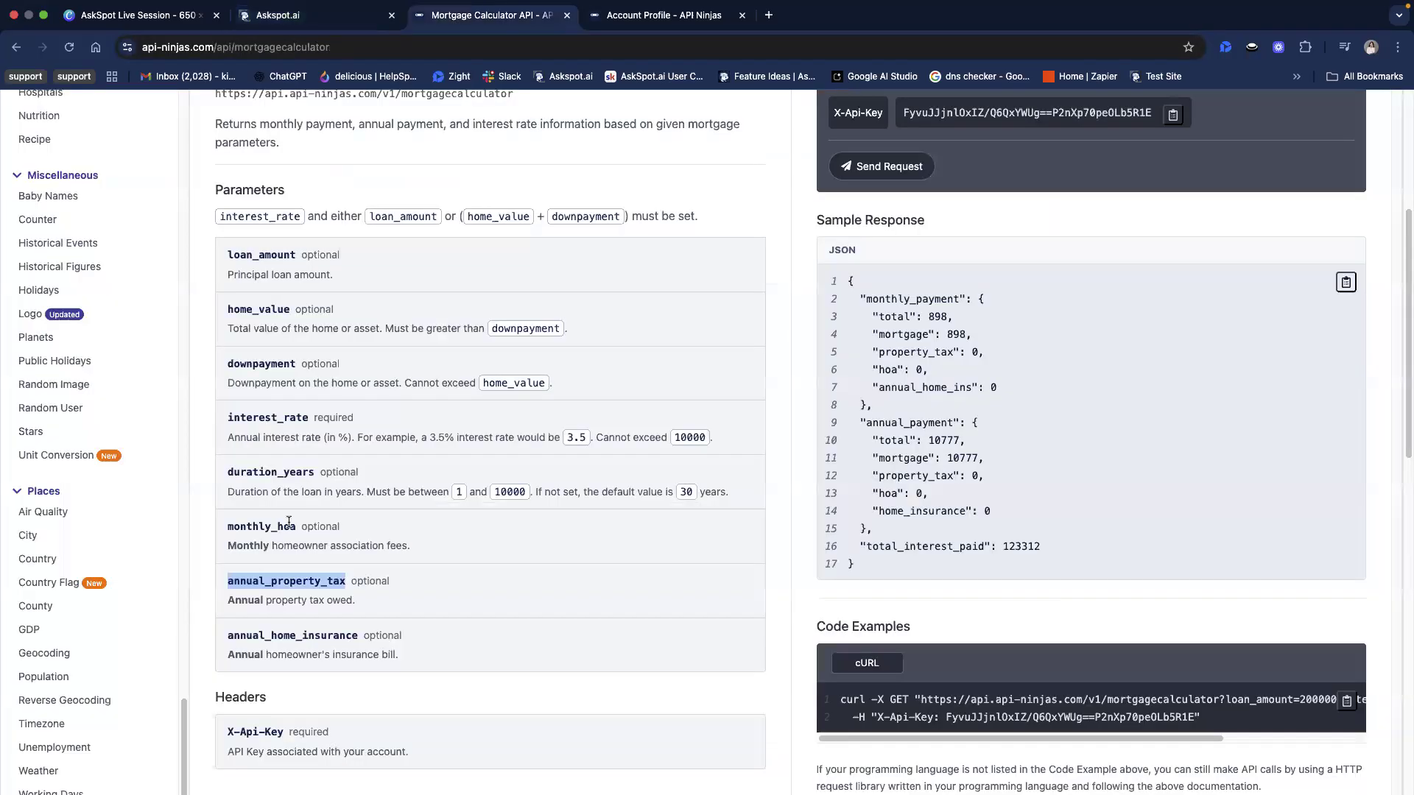
double_click(313, 632)
key("ctrl+c")
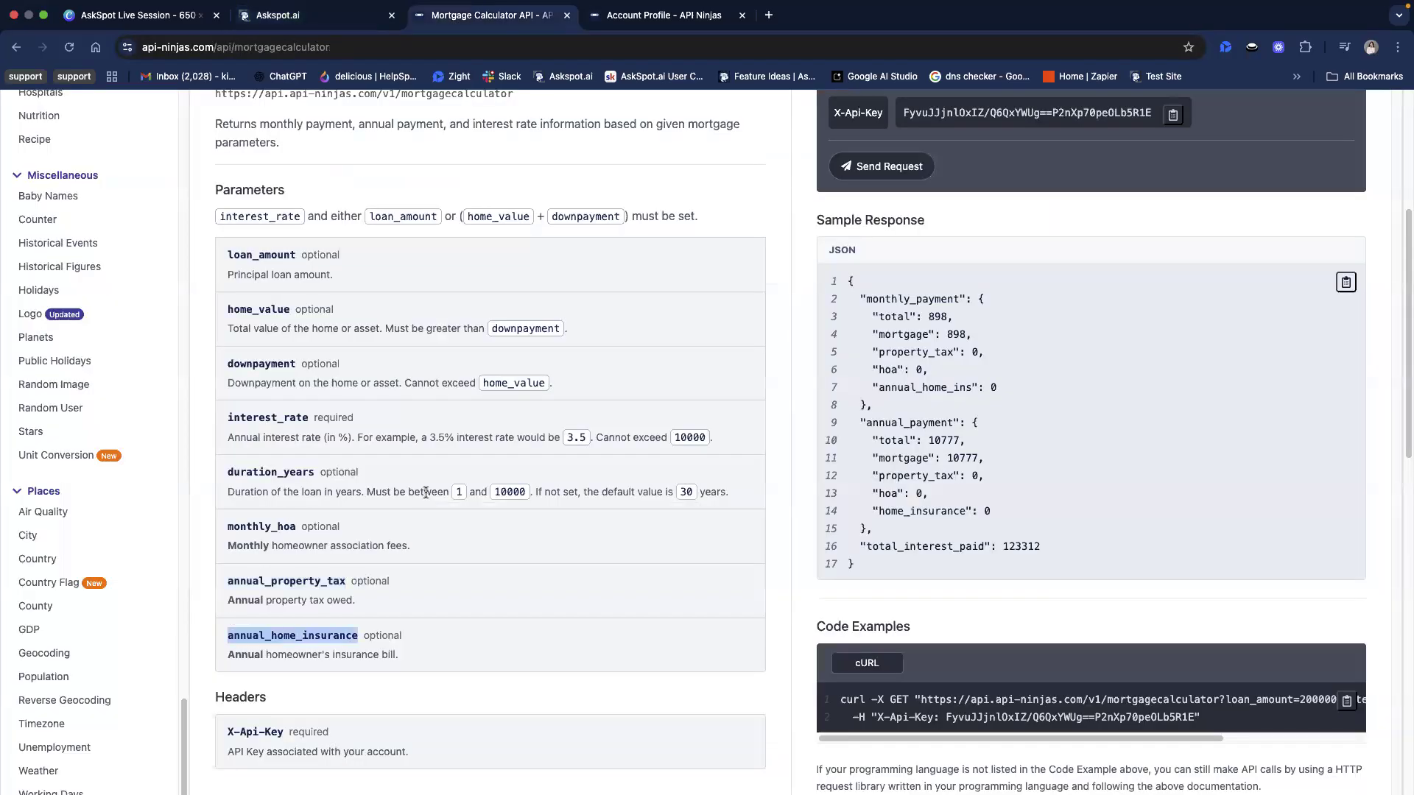
left_click(359, 19)
left_click(632, 559)
key("ctrl+v")
Make the annual_home_insurance parameter Dynamic and describe it as "Optional. Annual homeowner's insurance cost if provided by the user."
key("super+Tab")
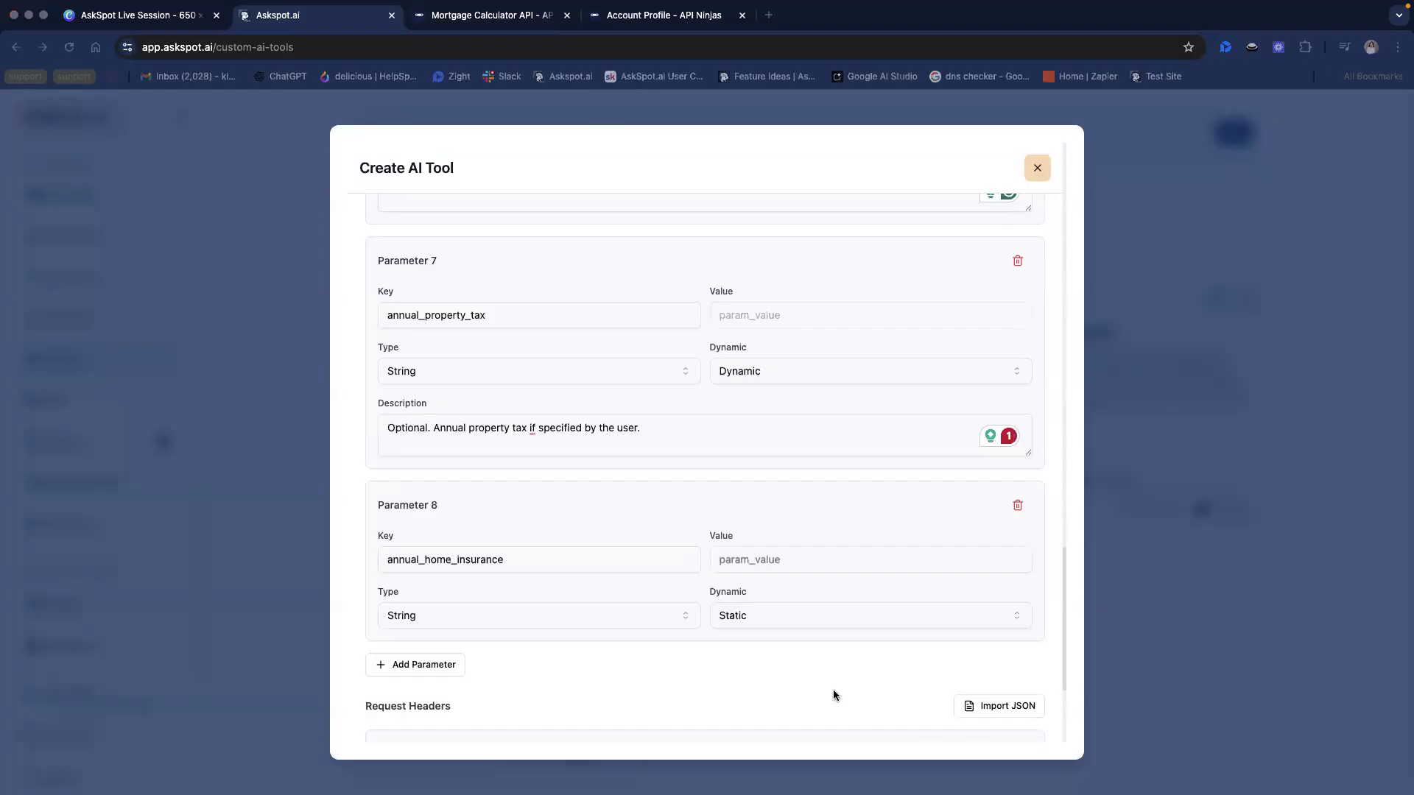
left_click(770, 625)
left_click(761, 667)
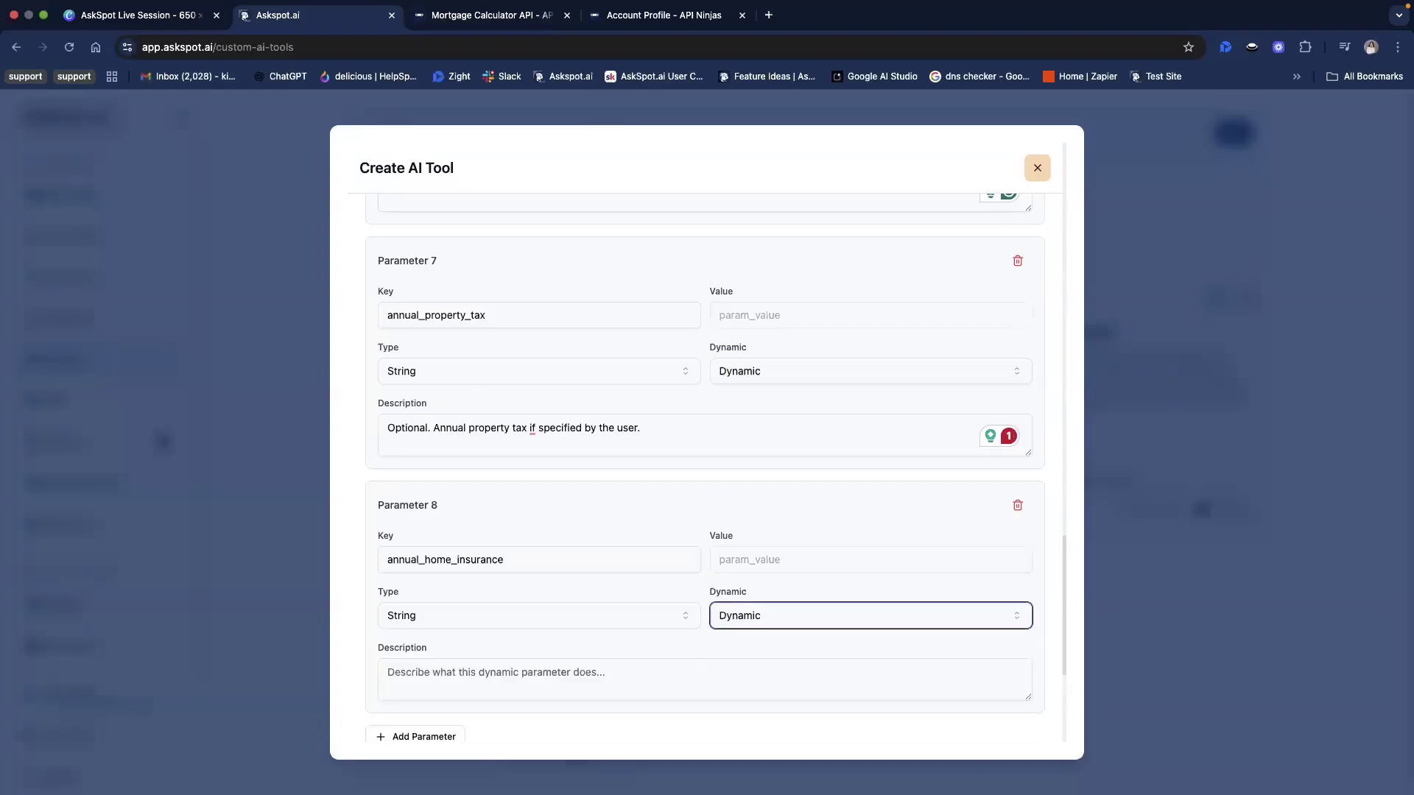
scroll(663, 595, "down", 1)
left_click(581, 621)
type("Optional. Annual homeowner’s insurance cost if provided by the user.")
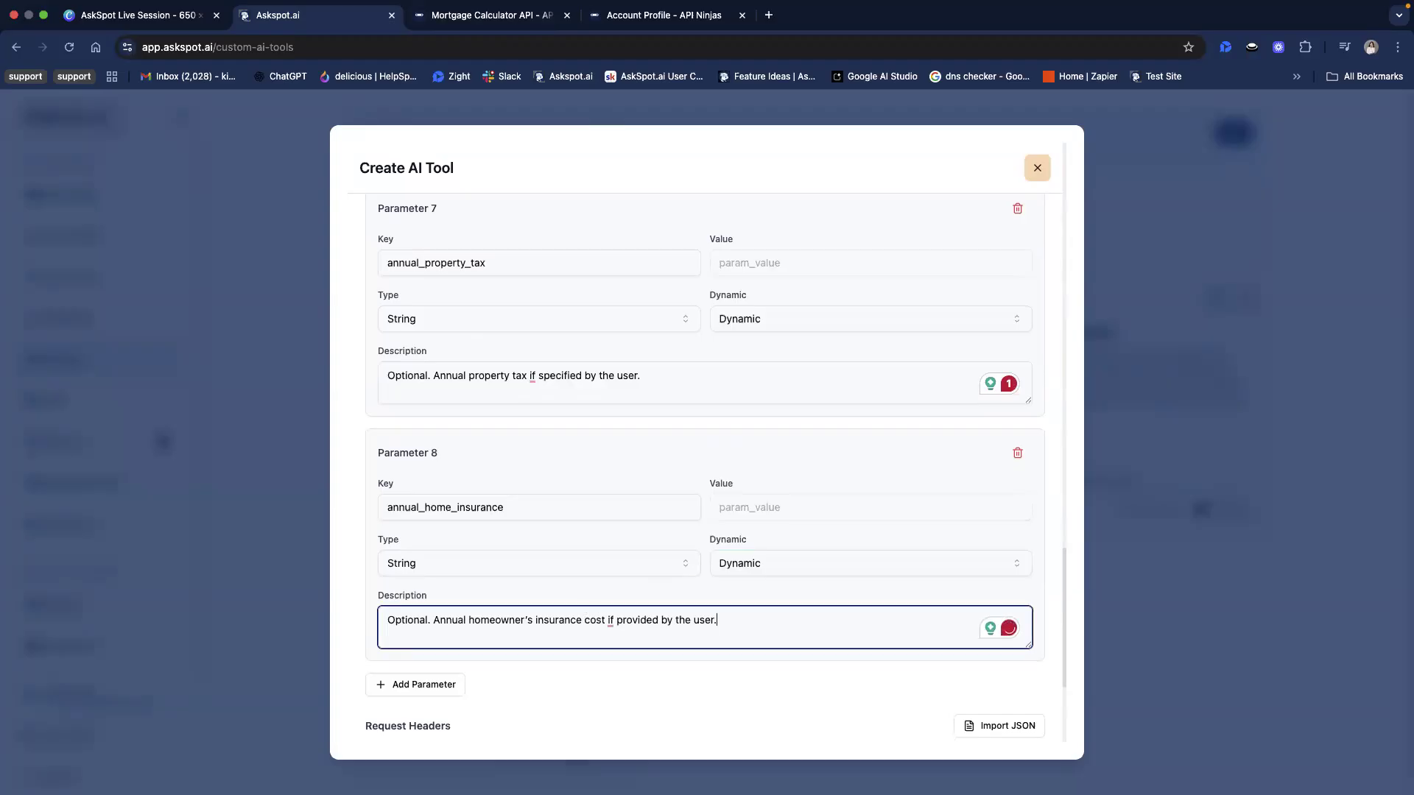
Check the configured query parameters and the request header, and proceed to the tool's advanced settings
scroll(781, 659, "down", 3)
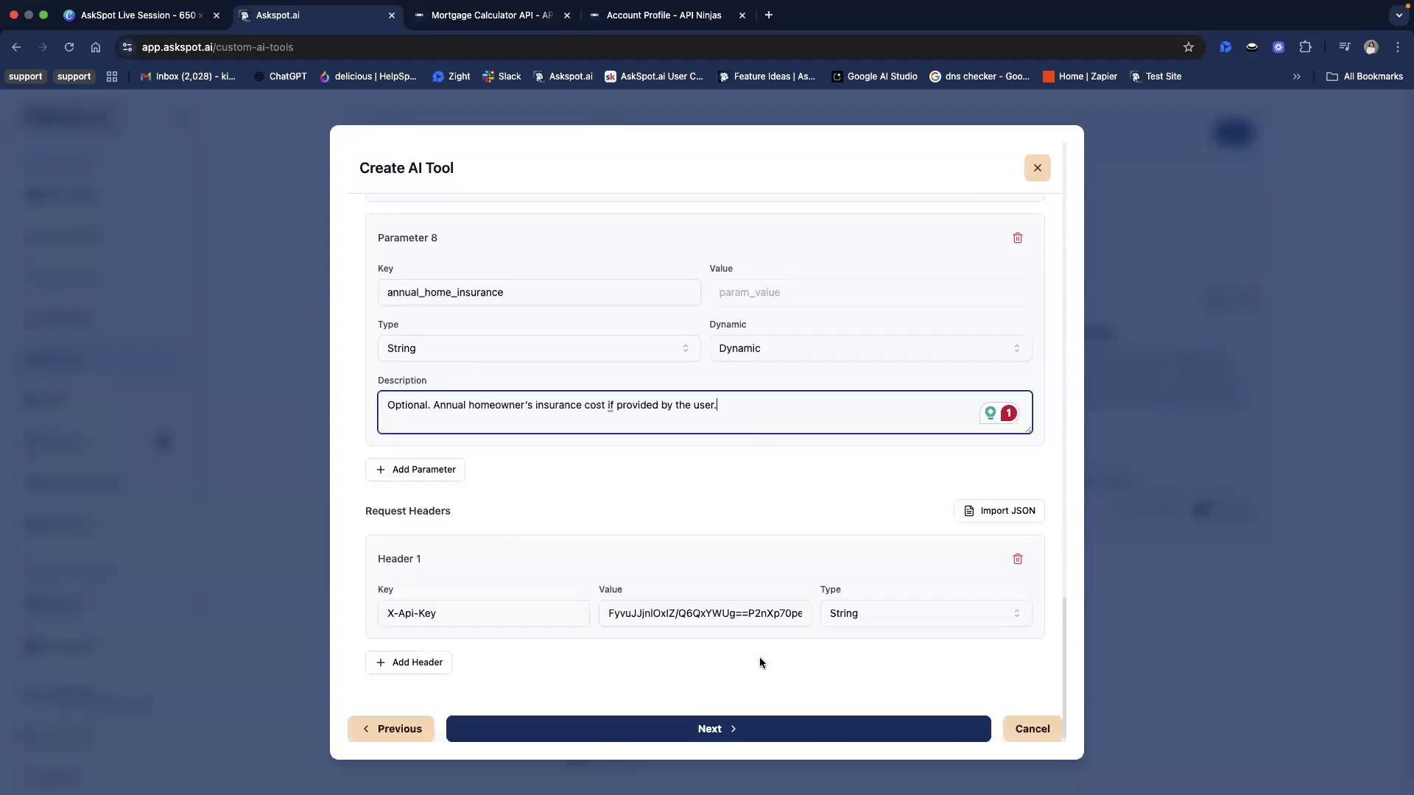
scroll(732, 615, "up", 3)
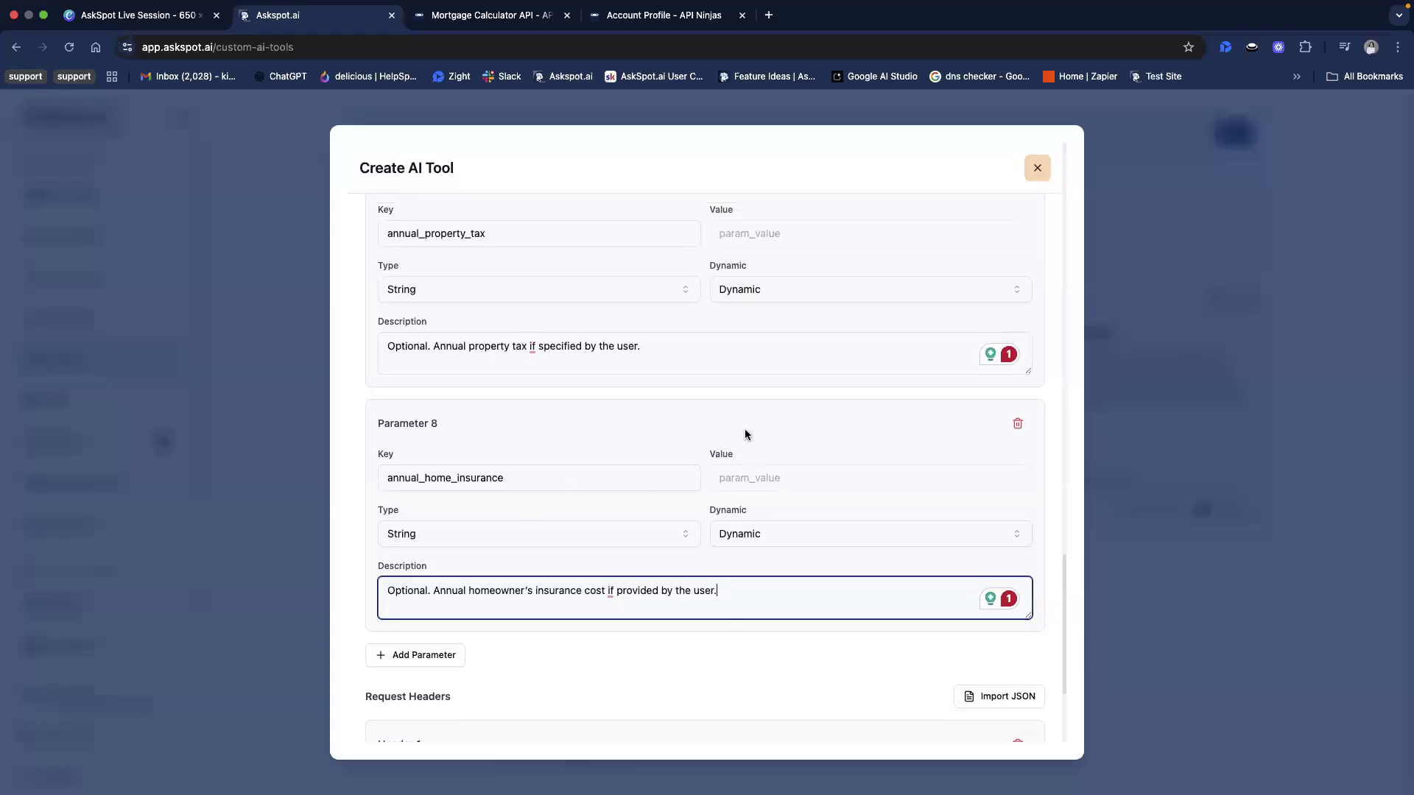
scroll(759, 420, "up", 4)
scroll(648, 394, "up", 2)
scroll(682, 396, "up", 15)
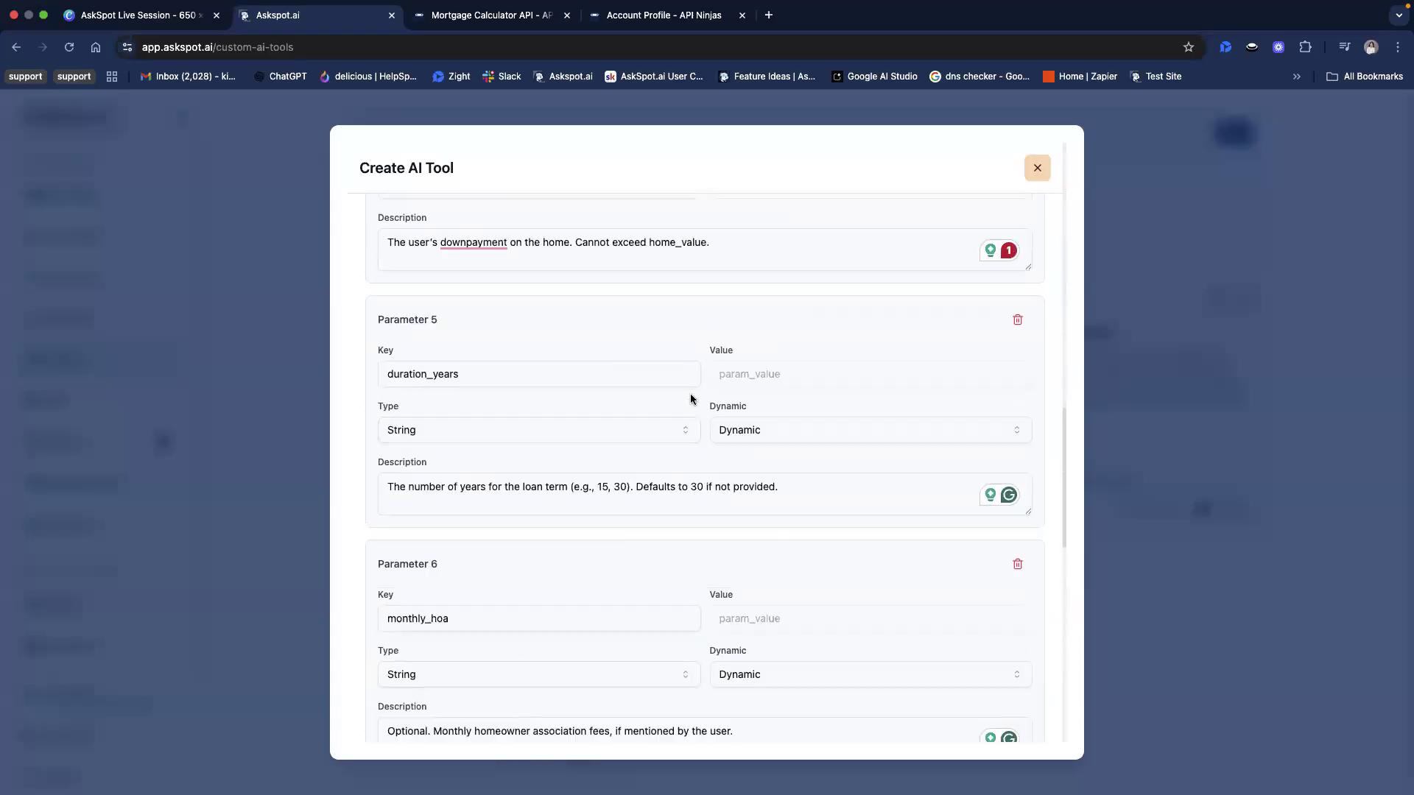
scroll(660, 489, "down", 20)
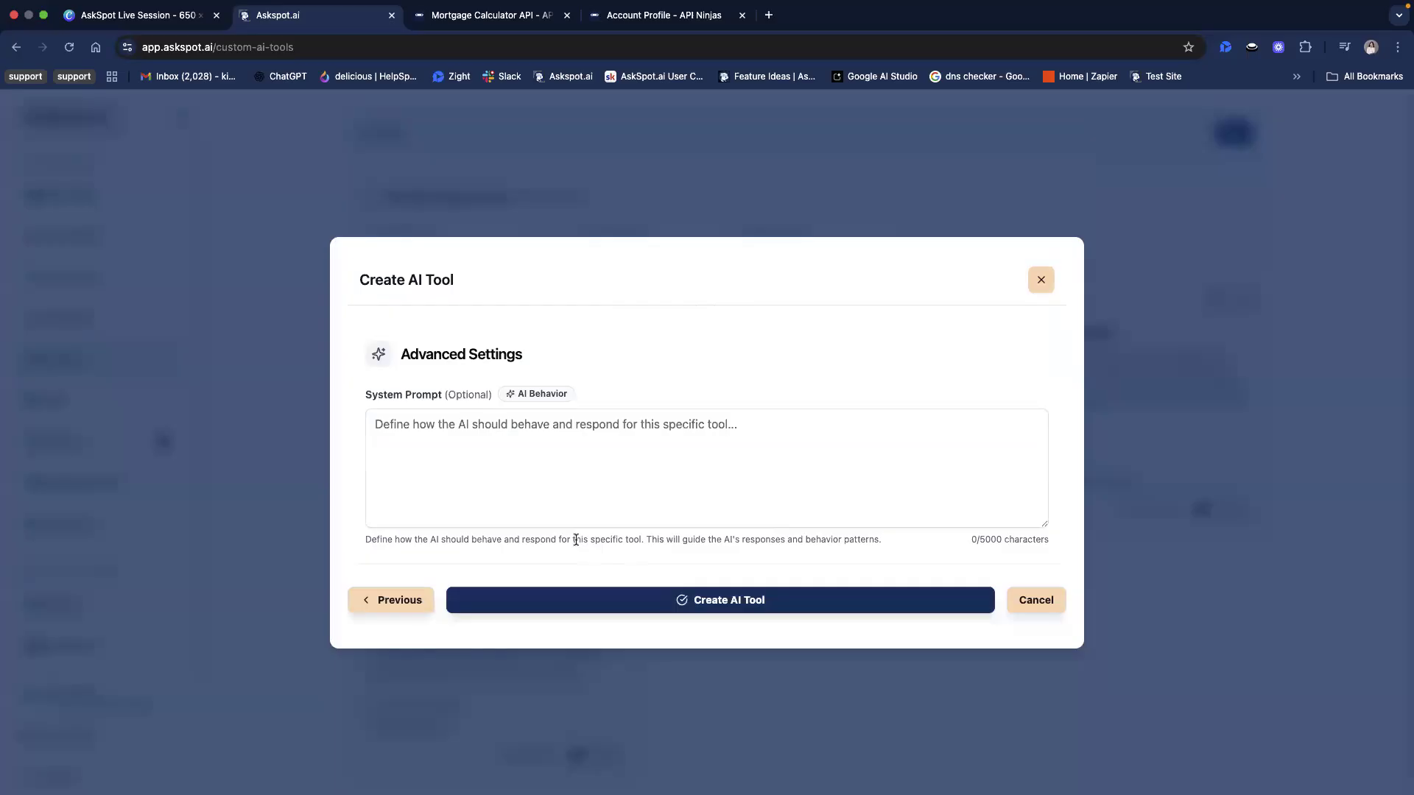
Fill in the system prompt telling the AI to explain the mortgage_calculator API response in plain language with a simple payment breakdown
left_click_drag(520, 529, 707, 540)
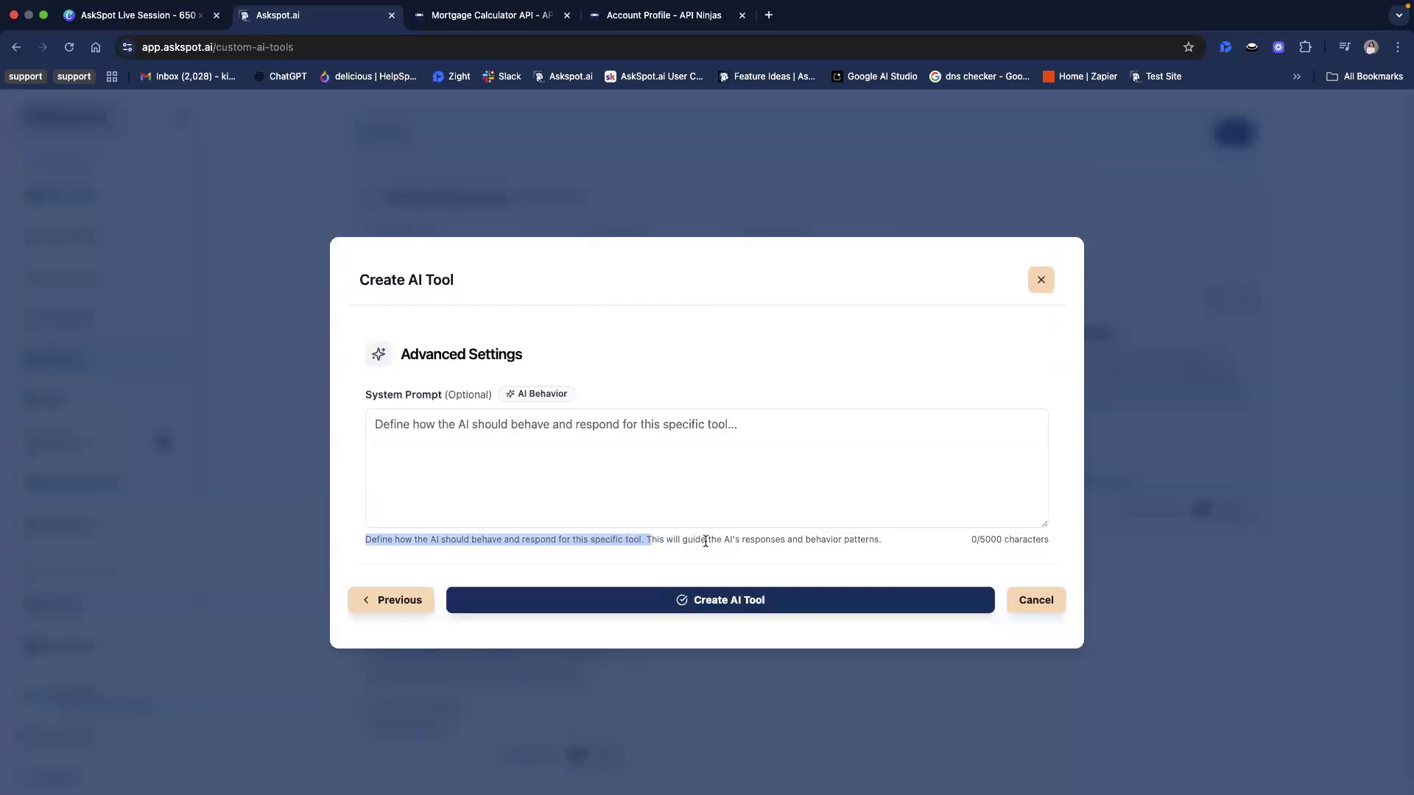
left_click(913, 540)
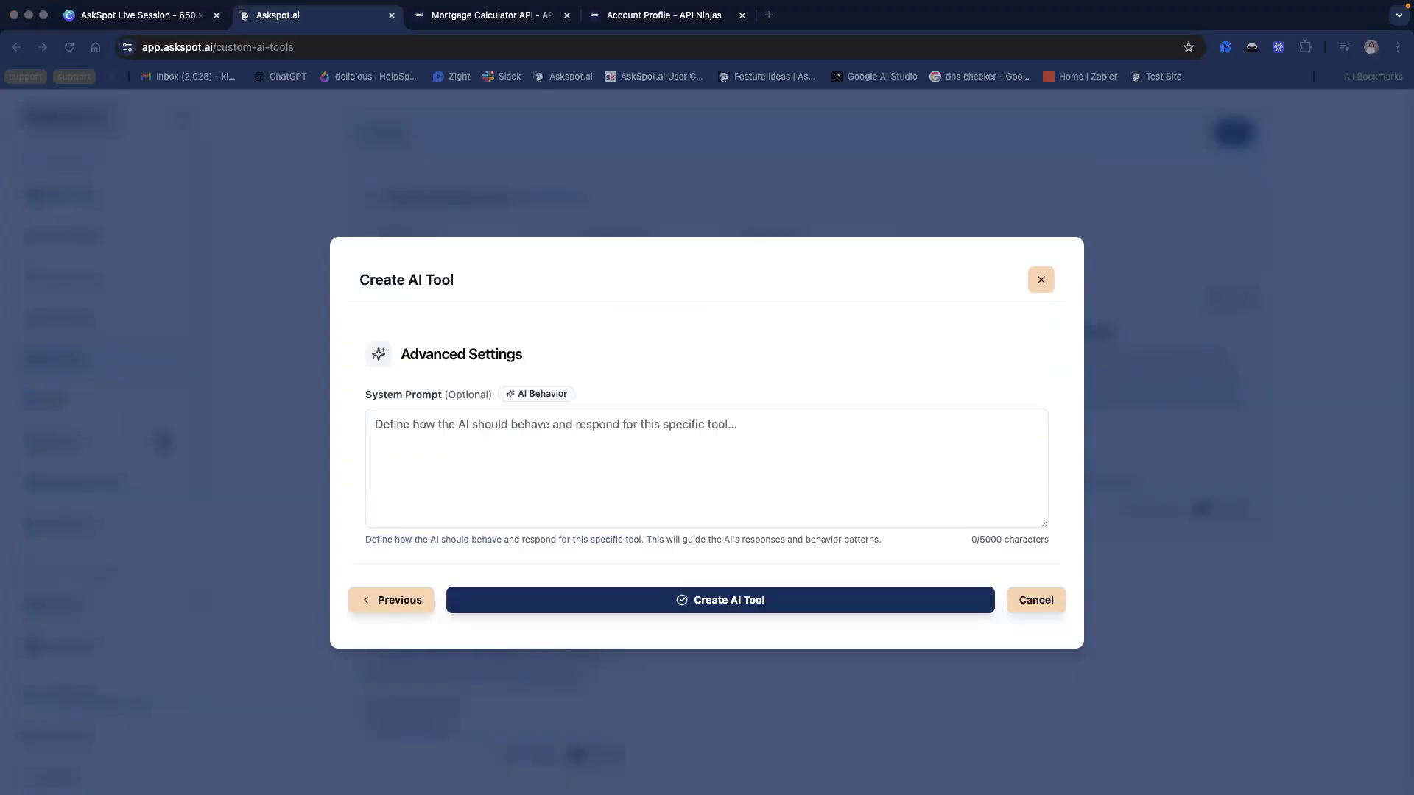
left_click(433, 451)
type("When using the mortgage_calculator tool, take the raw API response (monthly_payment, annual_payment, interest_rate, etc.) and clearly explain the results to the user in plain language. Provide a simple breakdown (e.g., \"Your estimated monthly payment is $X, which includes interest and optional costs like property tax and insurance if provided\").")
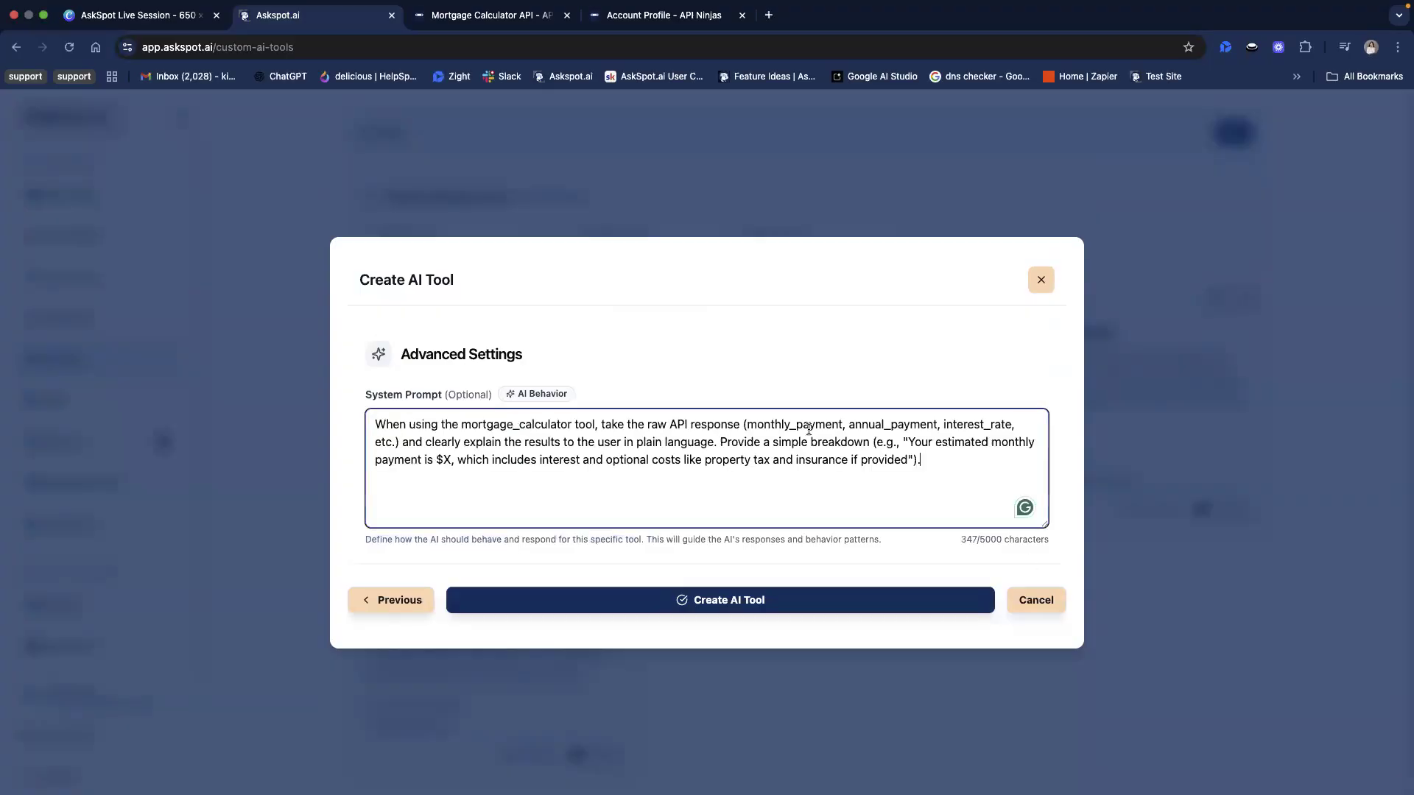
Create the Mortgage Calculator AI tool with the entered settings and check its card for connected chatbots
left_click(739, 386)
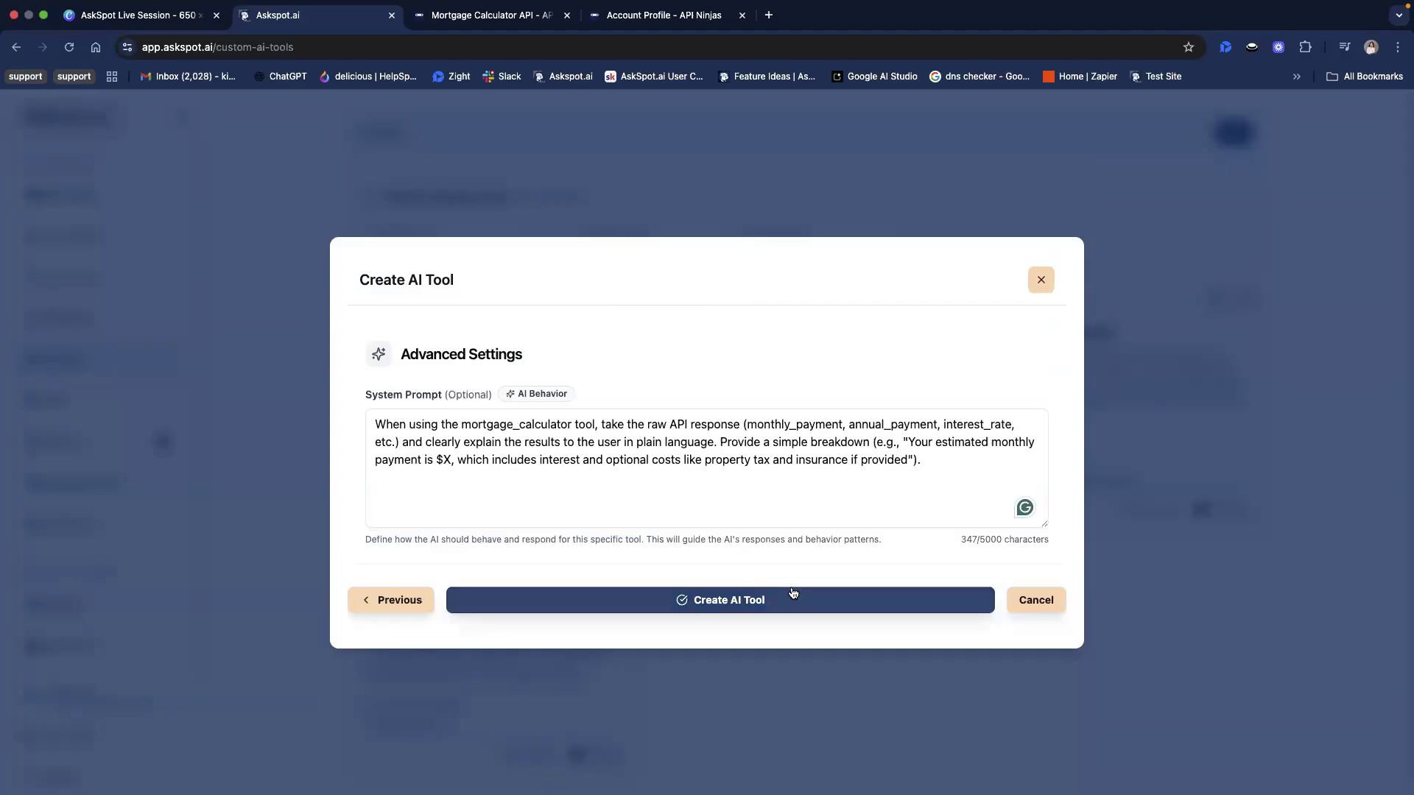
left_click(724, 609)
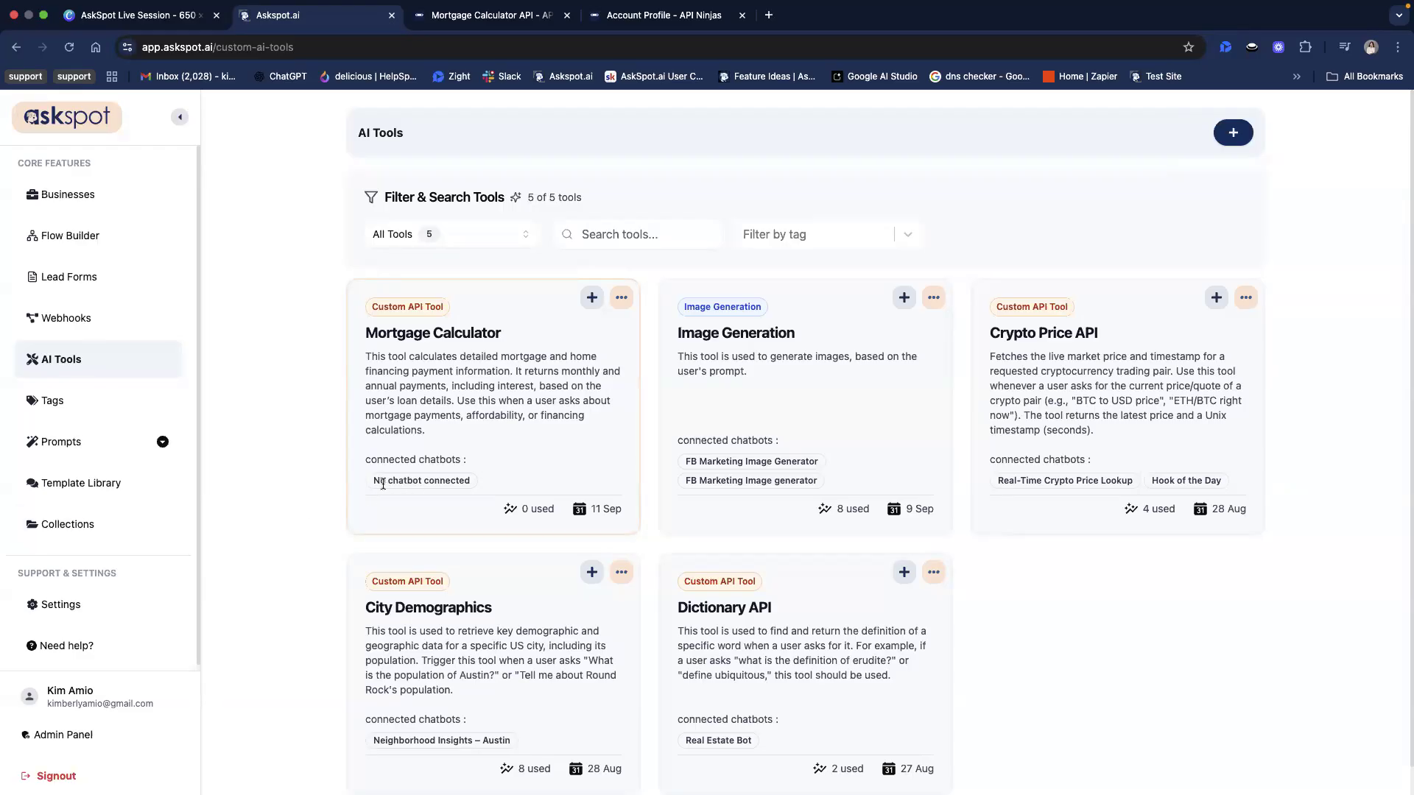
left_click_drag(379, 480, 489, 486)
left_click(489, 486)
triple_click(489, 483)
left_click(491, 487)
double_click(433, 333)
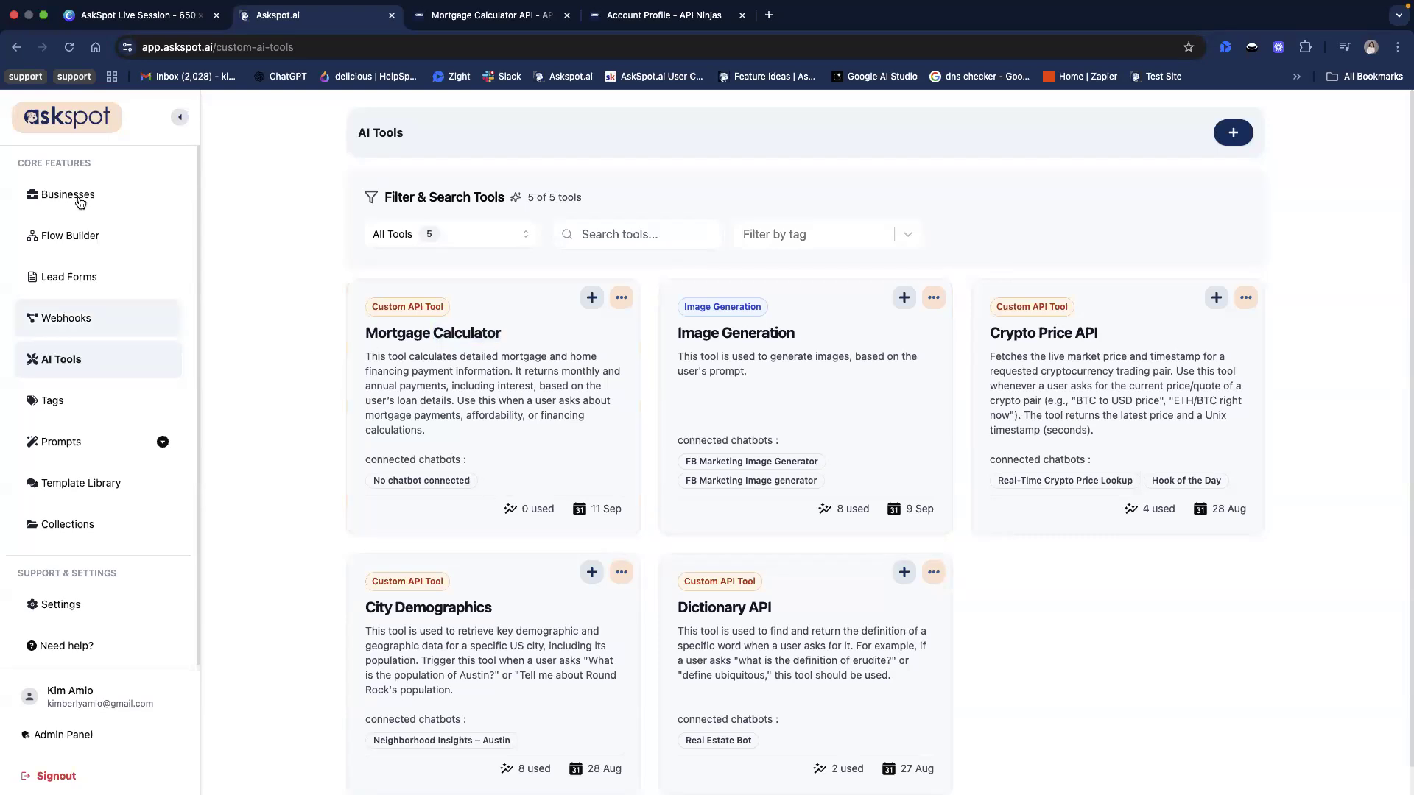
Open the Build a Bot series business and start a new chatbot in it
left_click(125, 197)
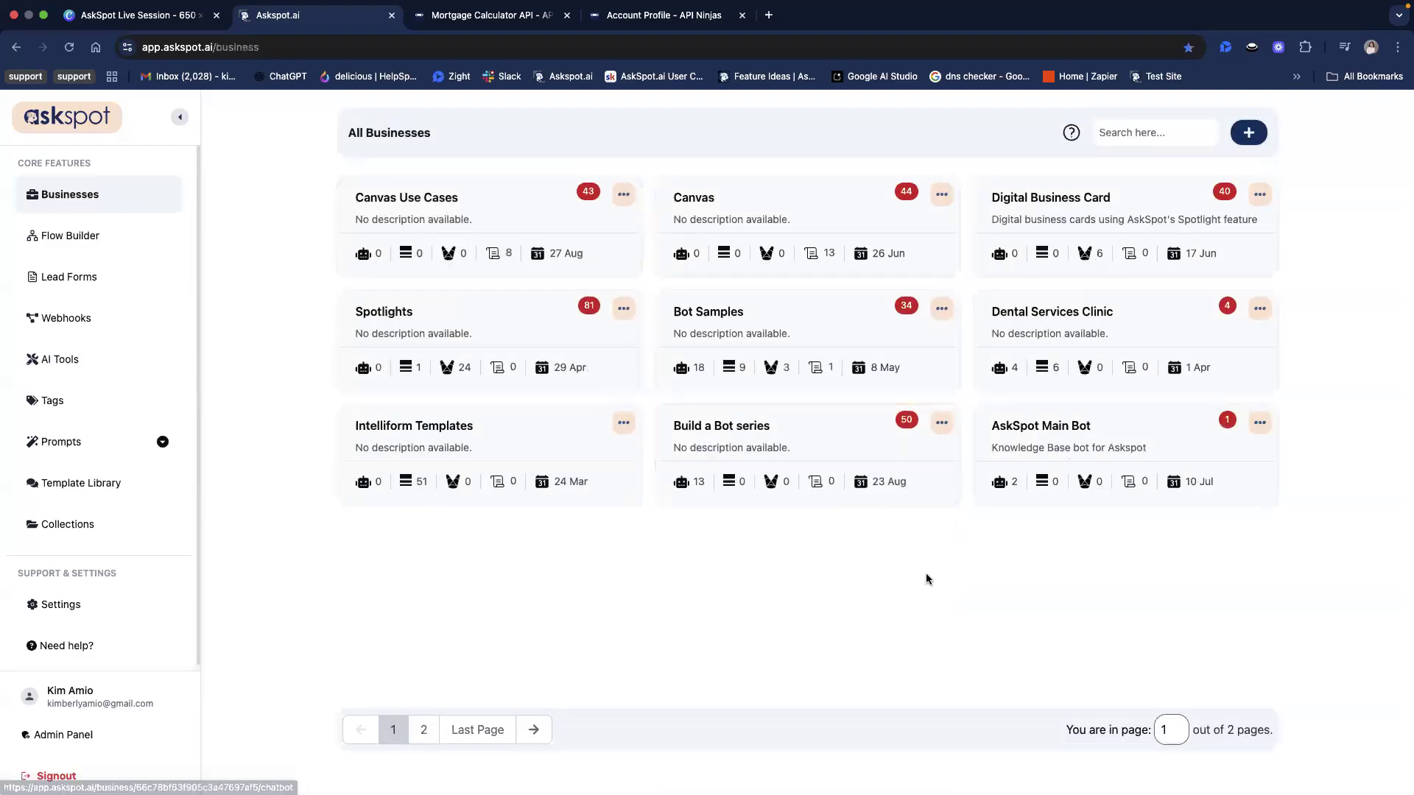
left_click(842, 453)
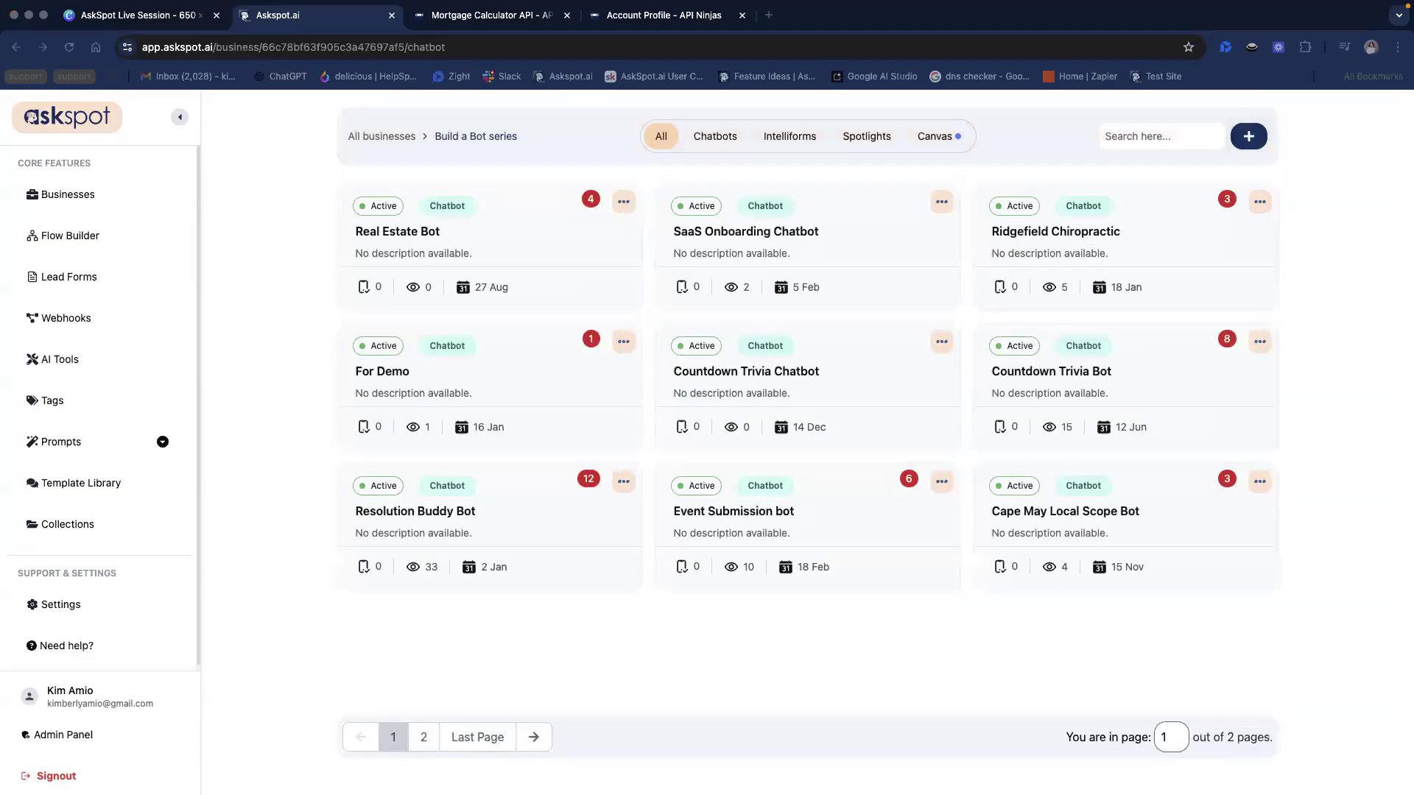
left_click(1244, 136)
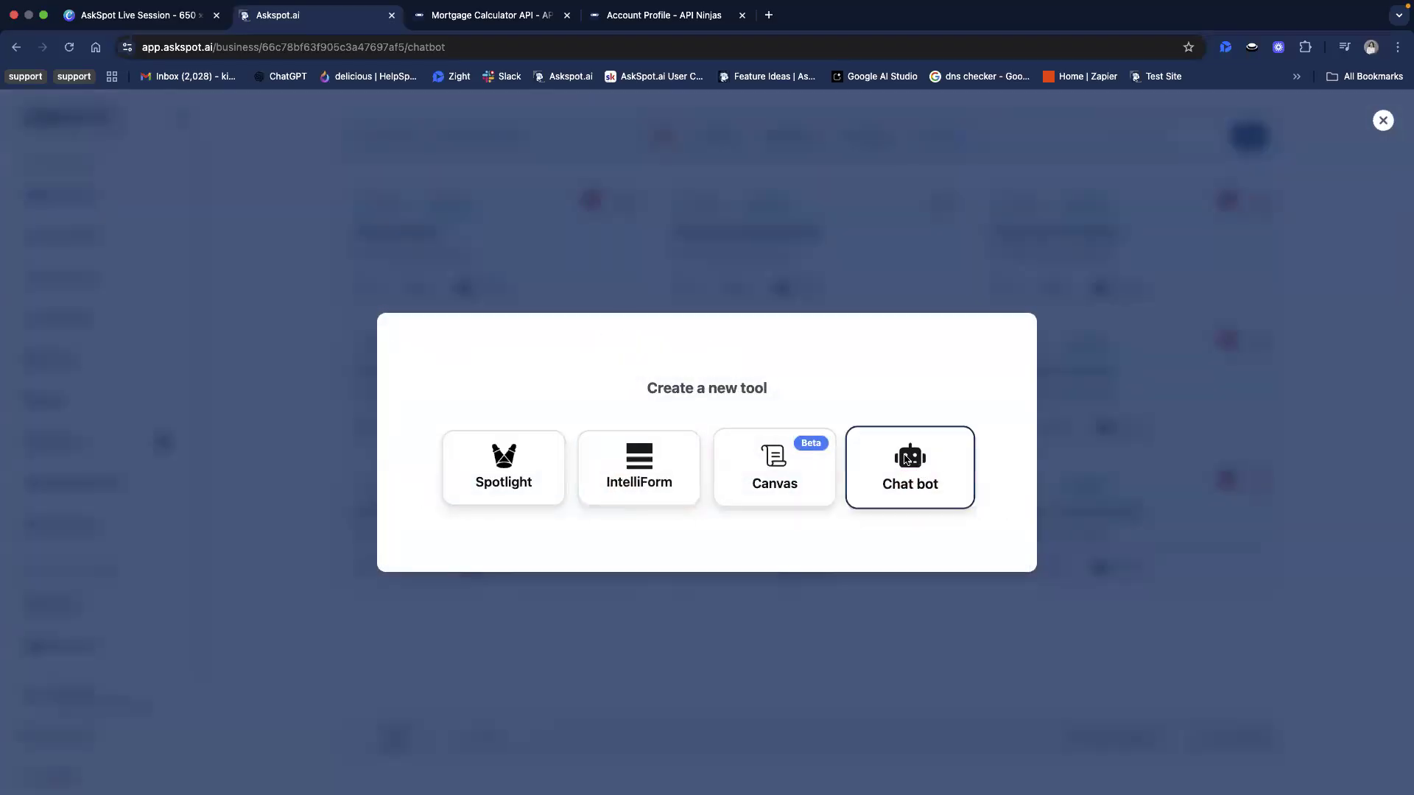
left_click(907, 460)
Name the chatbot "Mortgage Calculator Bot" and copy the same text into its description
type("Mortagg")
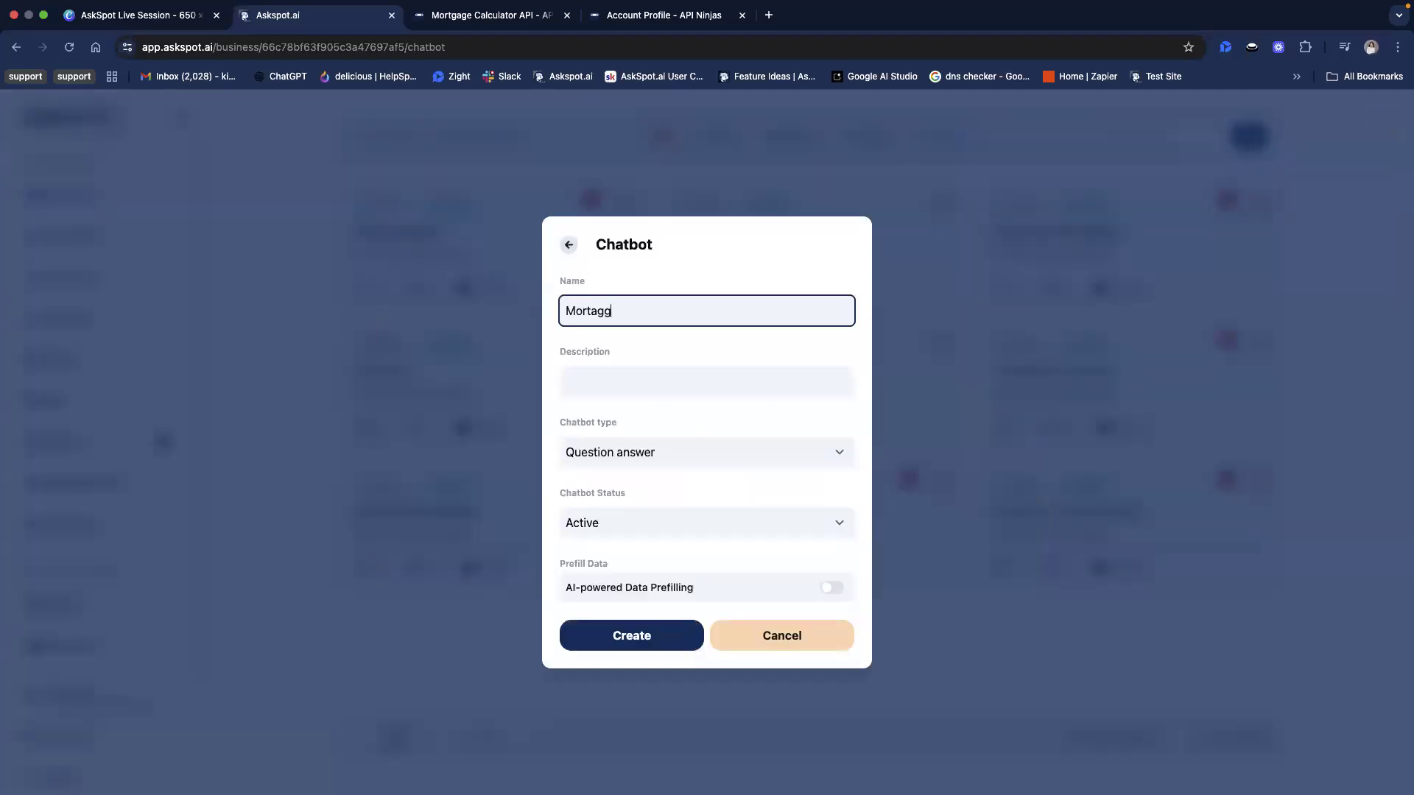
key("BackSpace")
key("BackSpace")
key("BackSpace")
type("gage Calculator Bot")
left_click(614, 315)
triple_click(615, 315)
key("super+c")
key("Tab")
key("super+v")
Keep the chatbot type as Question answer, enable AI-powered Data Prefilling and create the chatbot
left_click(652, 446)
left_click(587, 563)
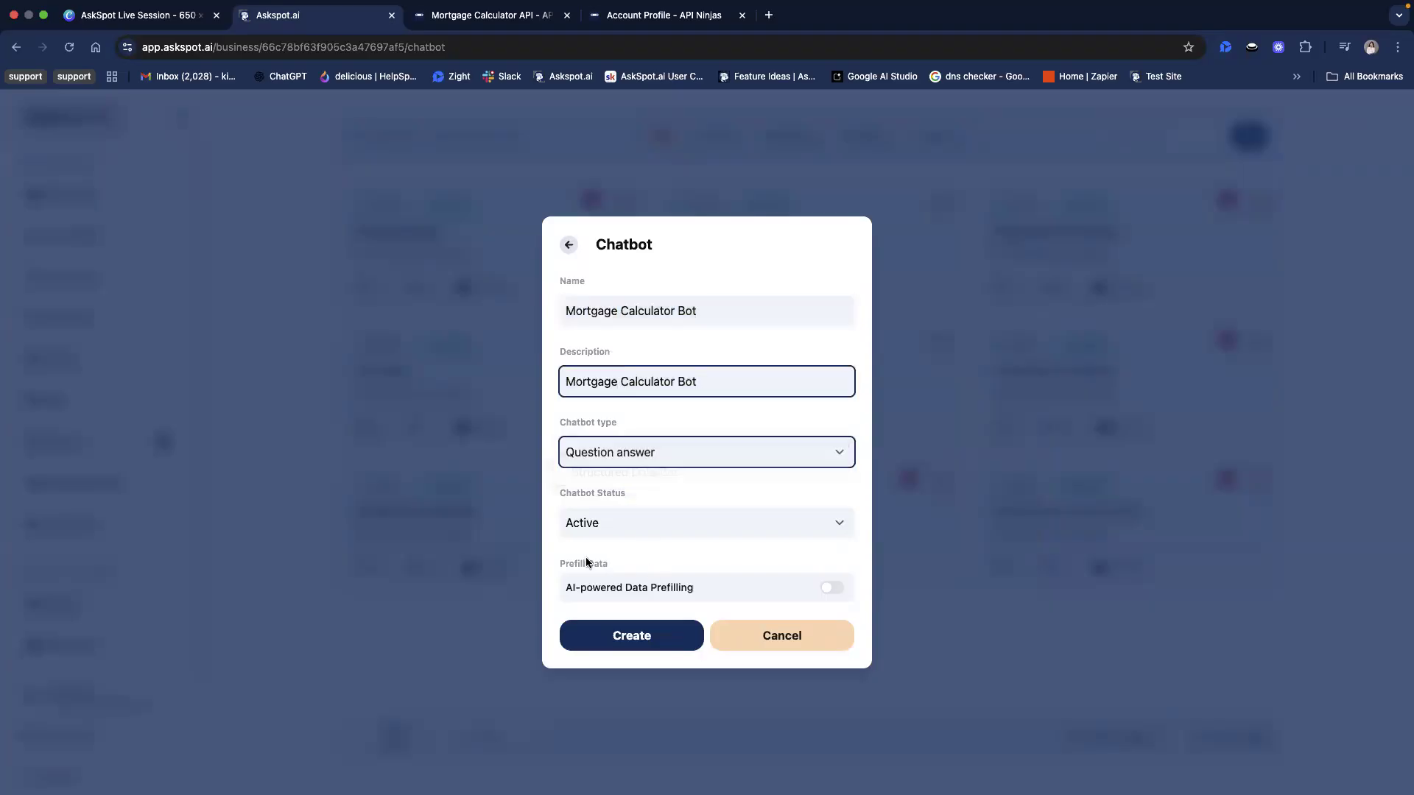
left_click(818, 589)
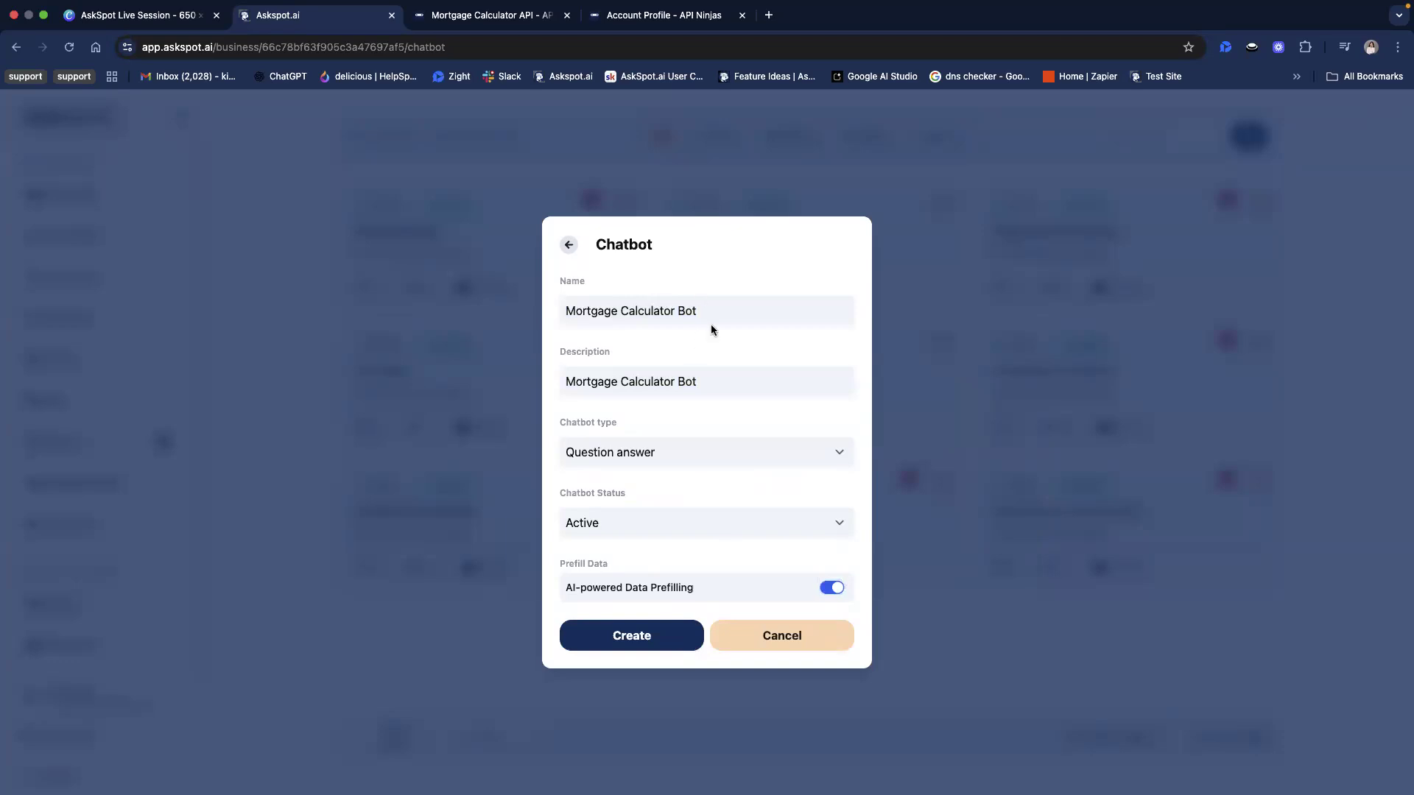
left_click(643, 638)
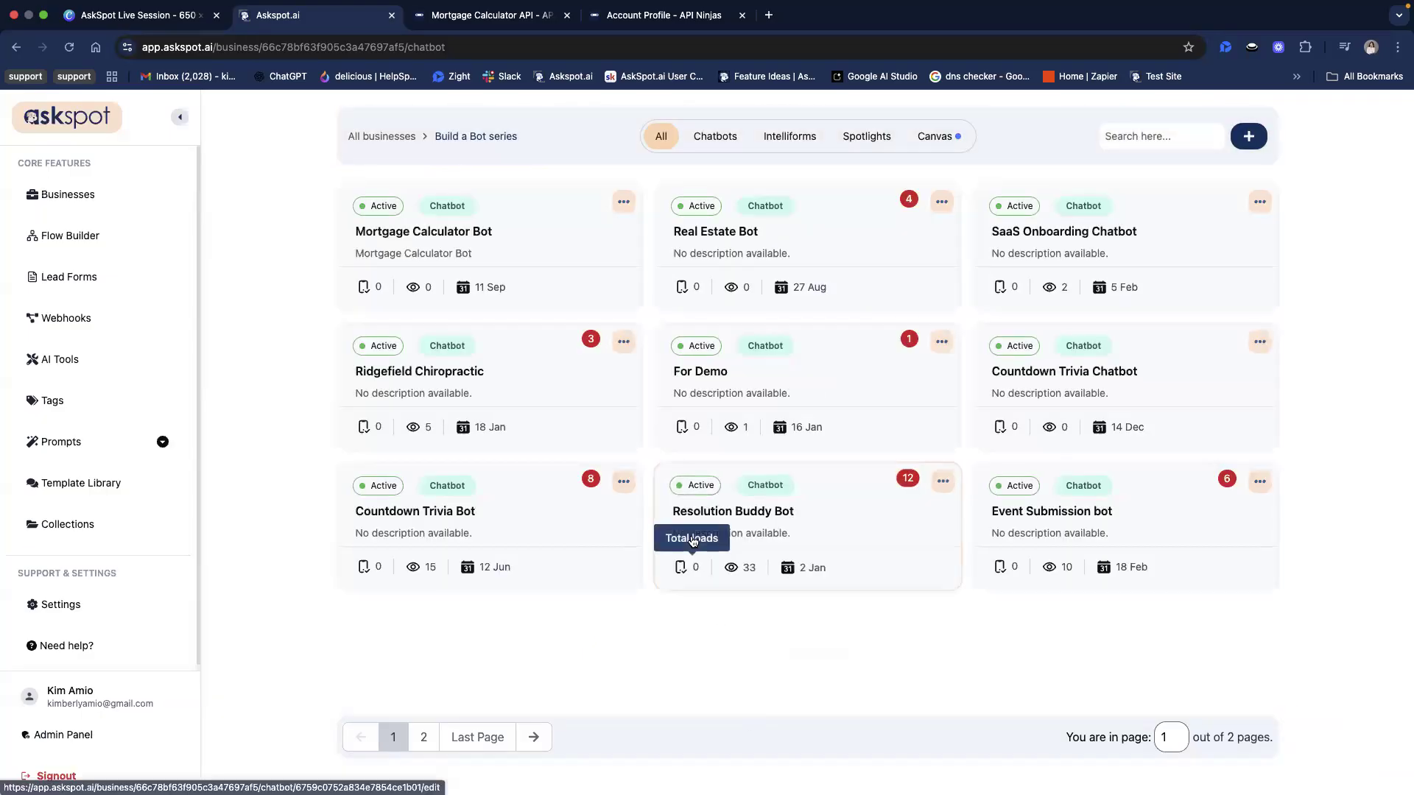
Open the Mortgage Calculator Bot and paste the home buying and mortgage FAQ as a text source
left_click(504, 240)
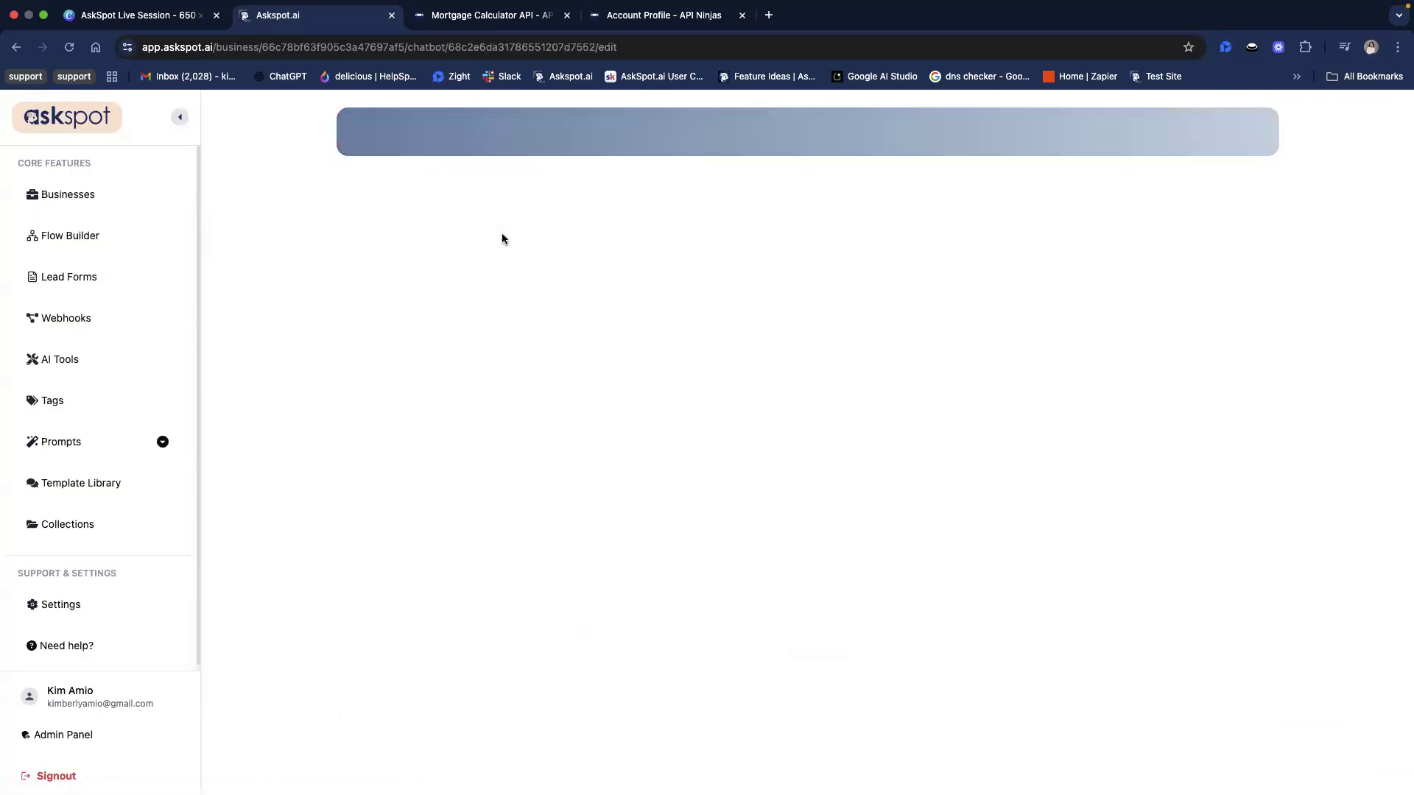
scroll(687, 514, "down", 1)
scroll(599, 464, "up", 1)
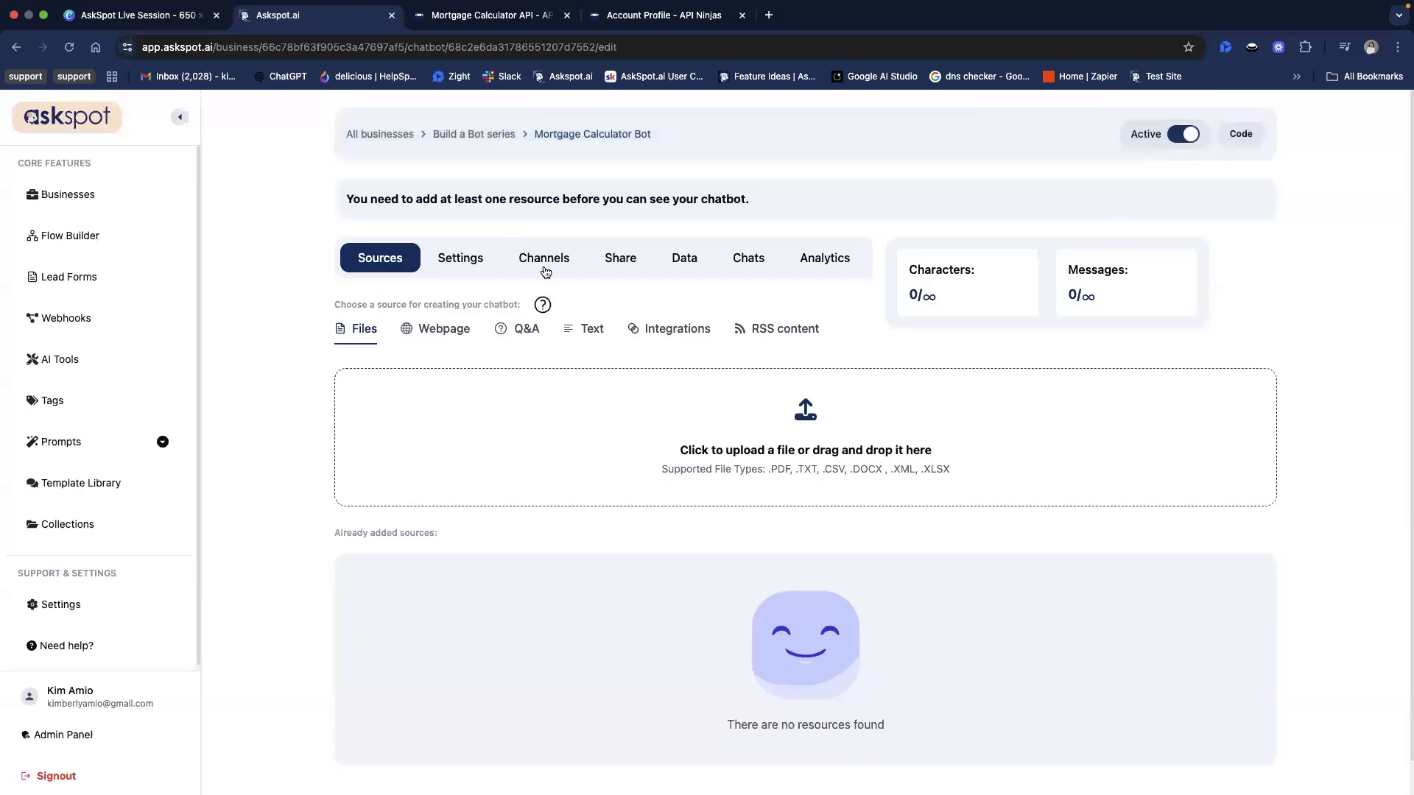
triple_click(574, 196)
left_click(572, 206)
left_click(583, 329)
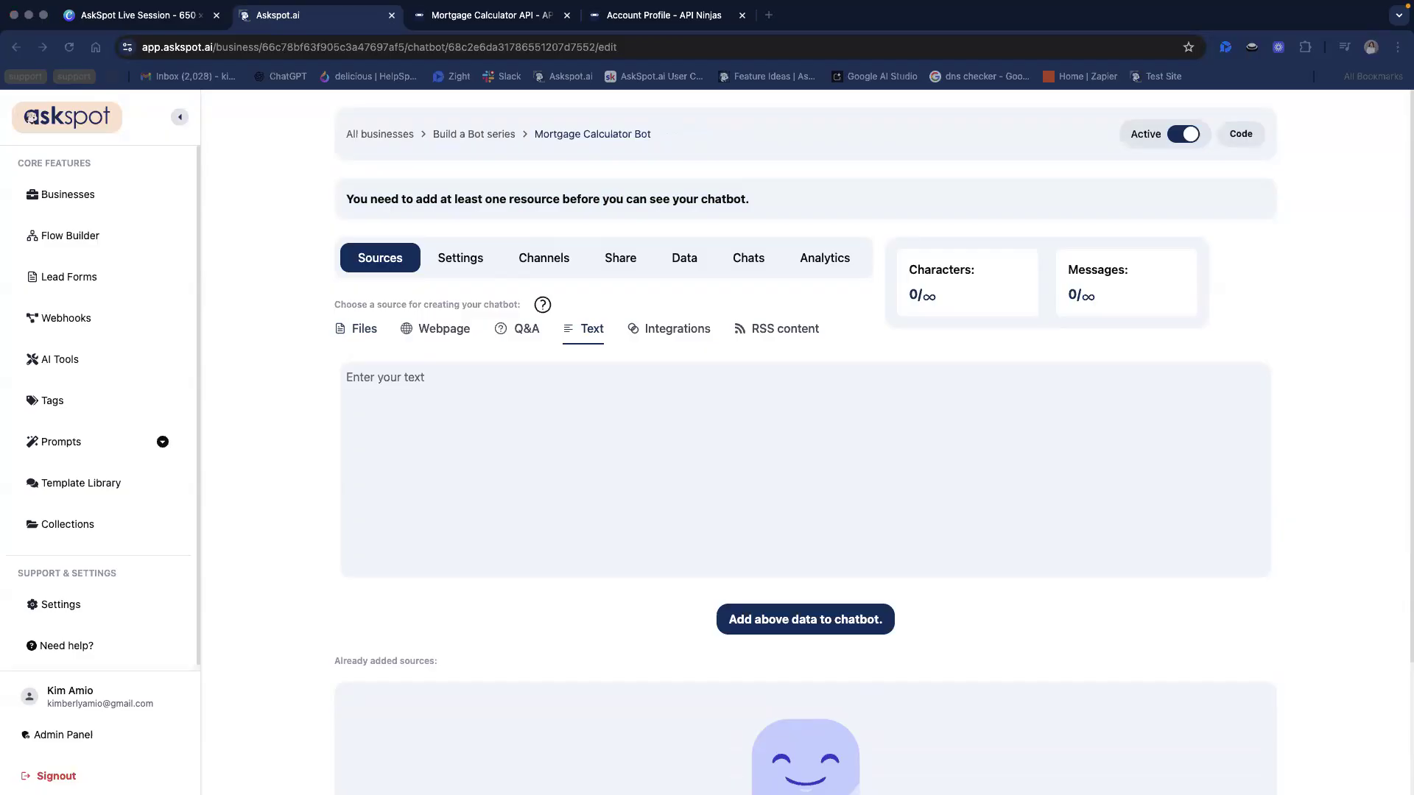
left_click(682, 380)
right_click(674, 377)
left_click(737, 503)
Review the pasted FAQ text covering home buying basics, mortgage financing and closing costs
scroll(587, 538, "up", 8)
left_click_drag(438, 377, 479, 397)
left_click(386, 412)
left_click_drag(386, 413, 439, 415)
left_click(441, 415)
scroll(446, 510, "down", 1)
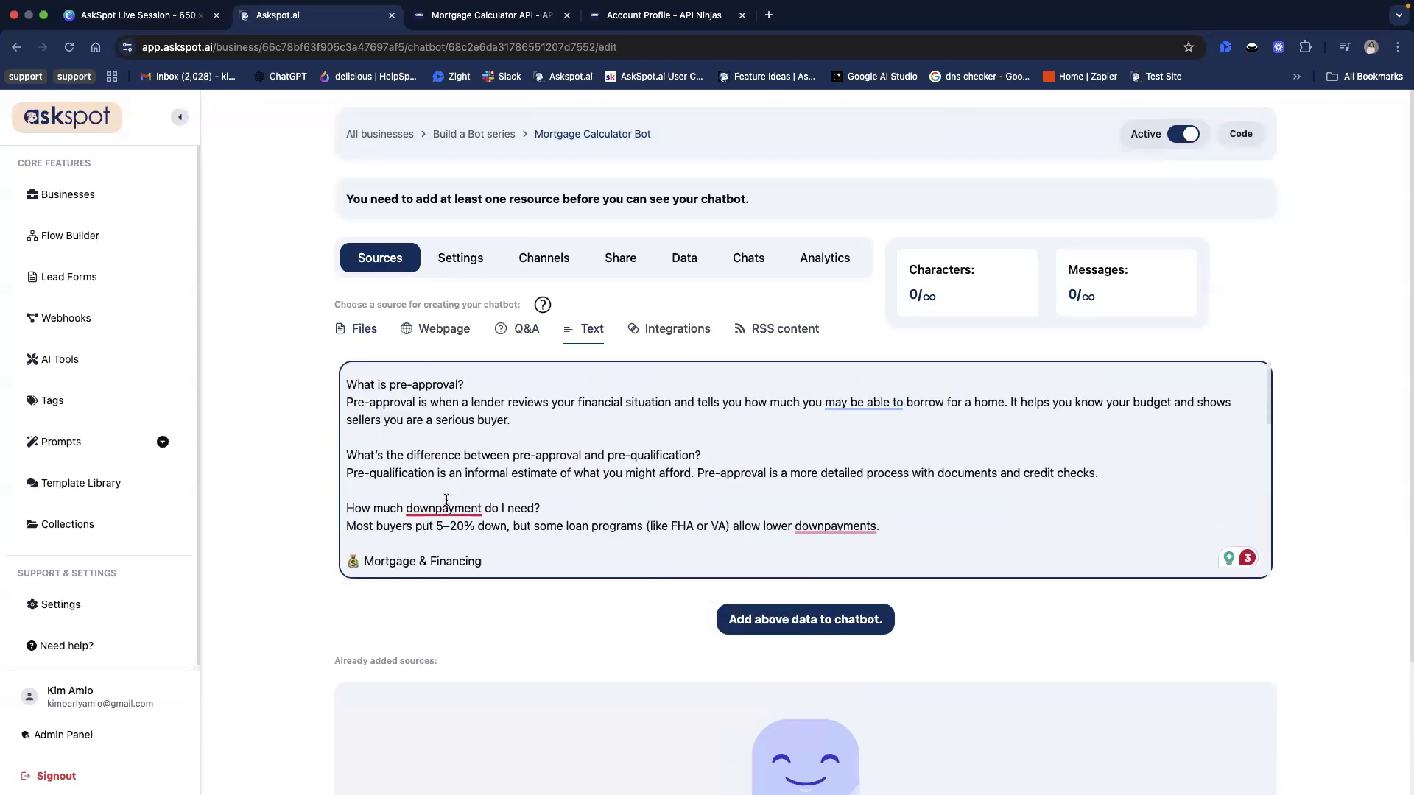
scroll(1061, 468, "down", 1)
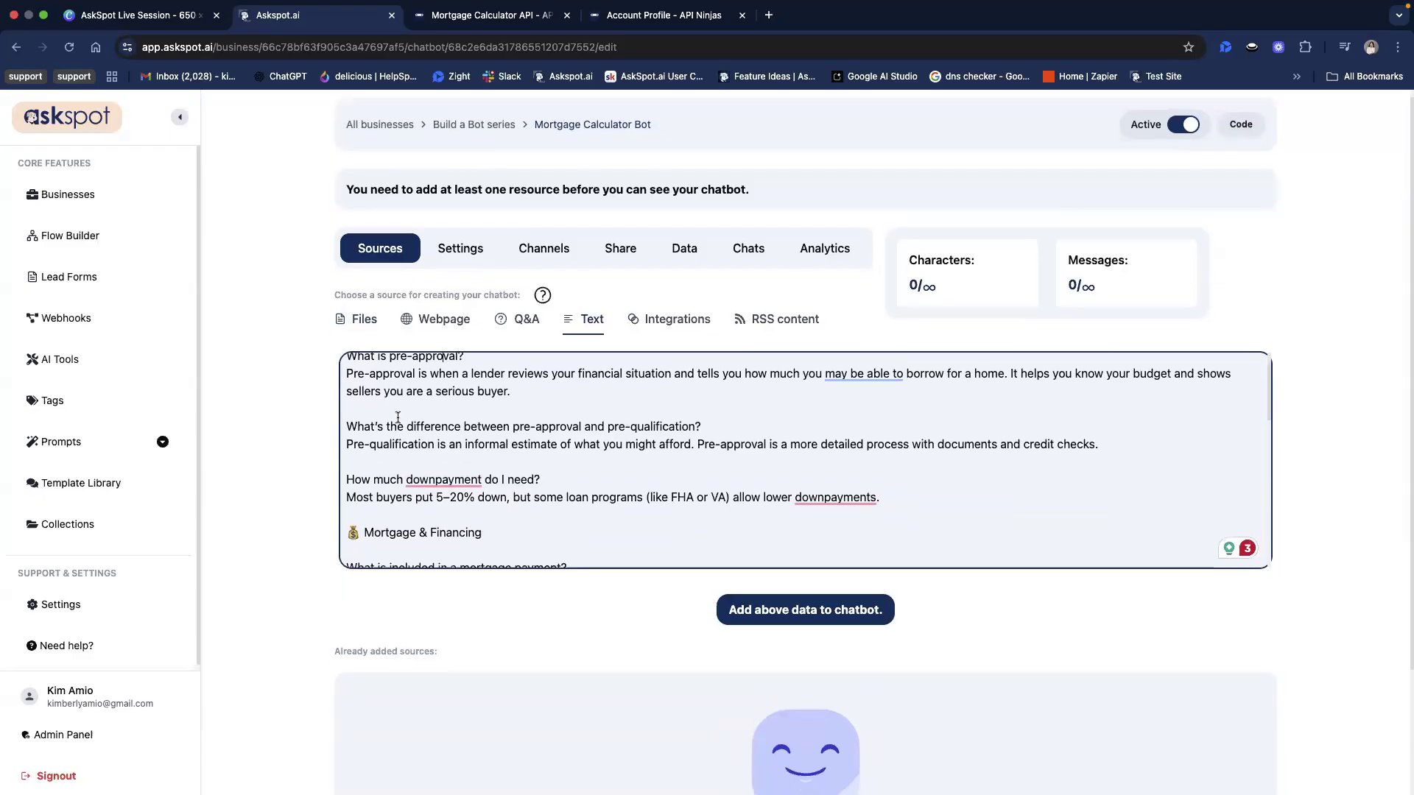
scroll(398, 417, "down", 5)
scroll(398, 418, "down", 3)
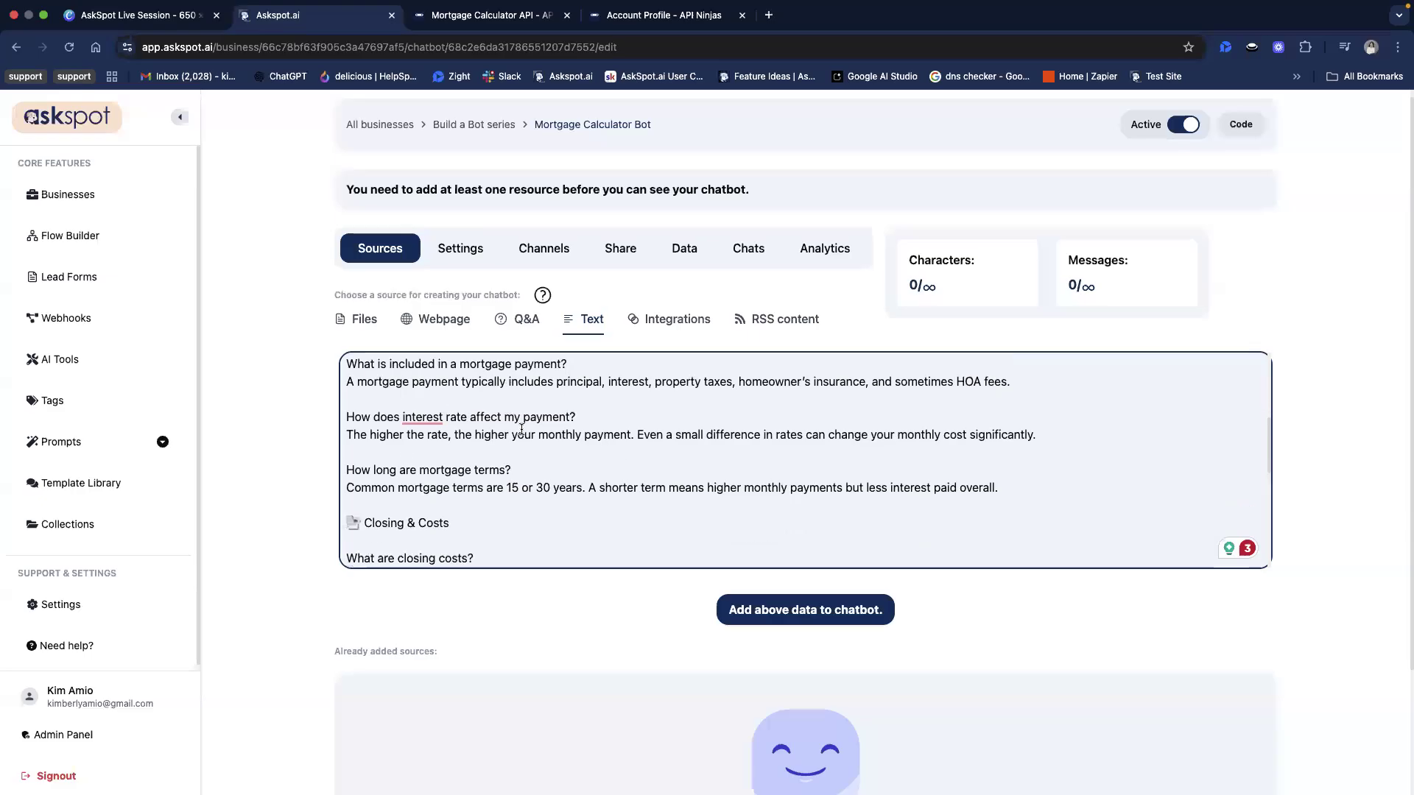
scroll(521, 430, "down", 1)
scroll(522, 430, "down", 4)
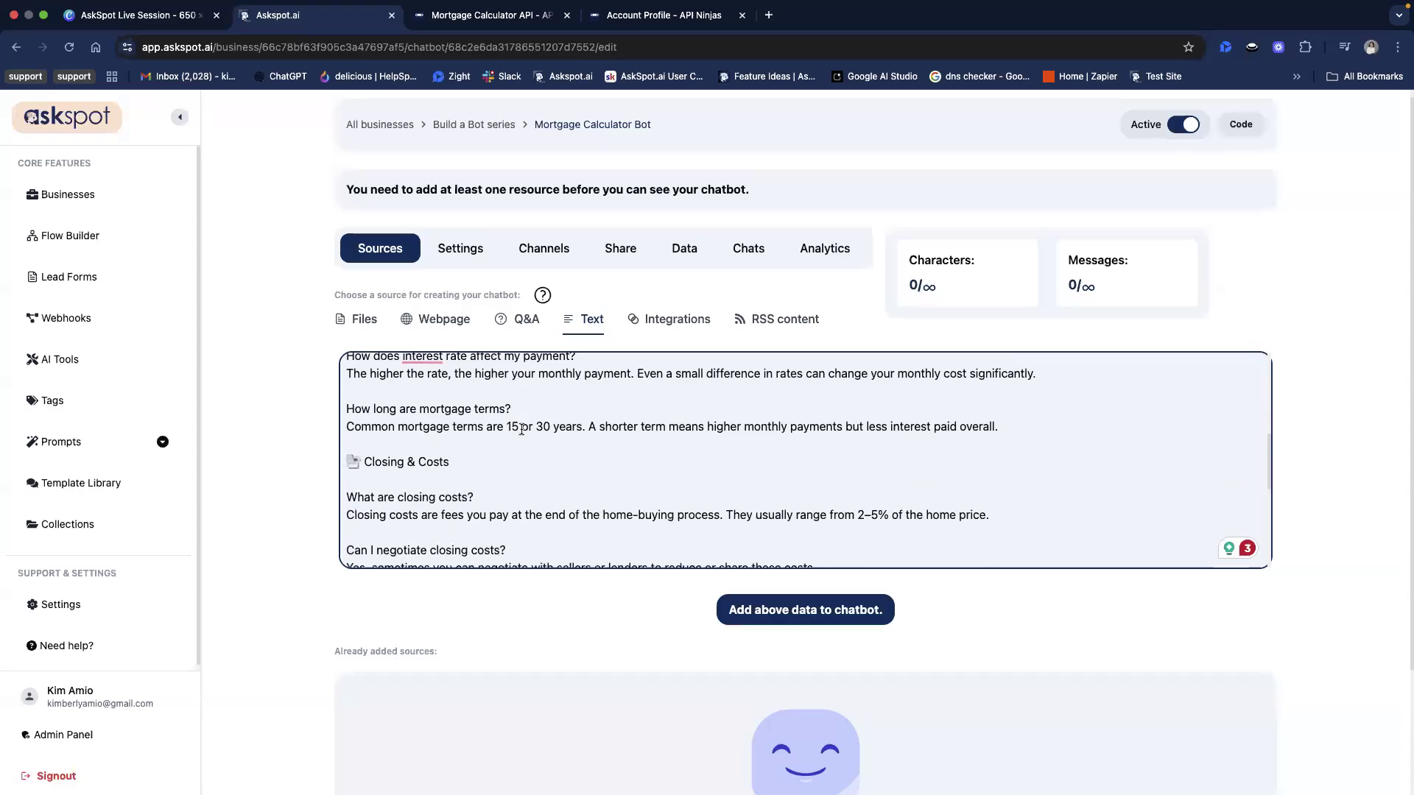
scroll(769, 556, "down", 5)
Add the pasted FAQ text to the chatbot and check the list of added sources
left_click(805, 610)
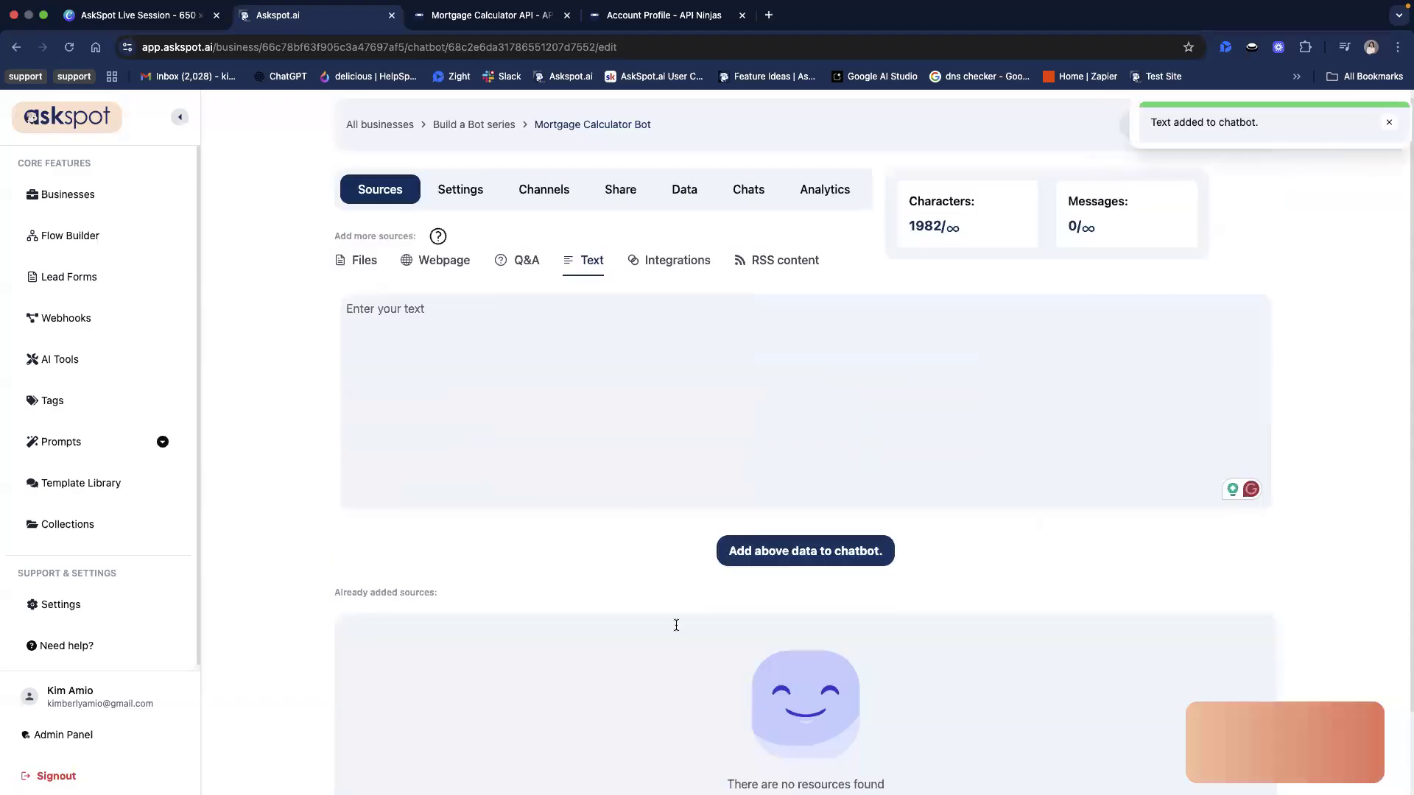
scroll(876, 674, "down", 3)
scroll(882, 682, "up", 4)
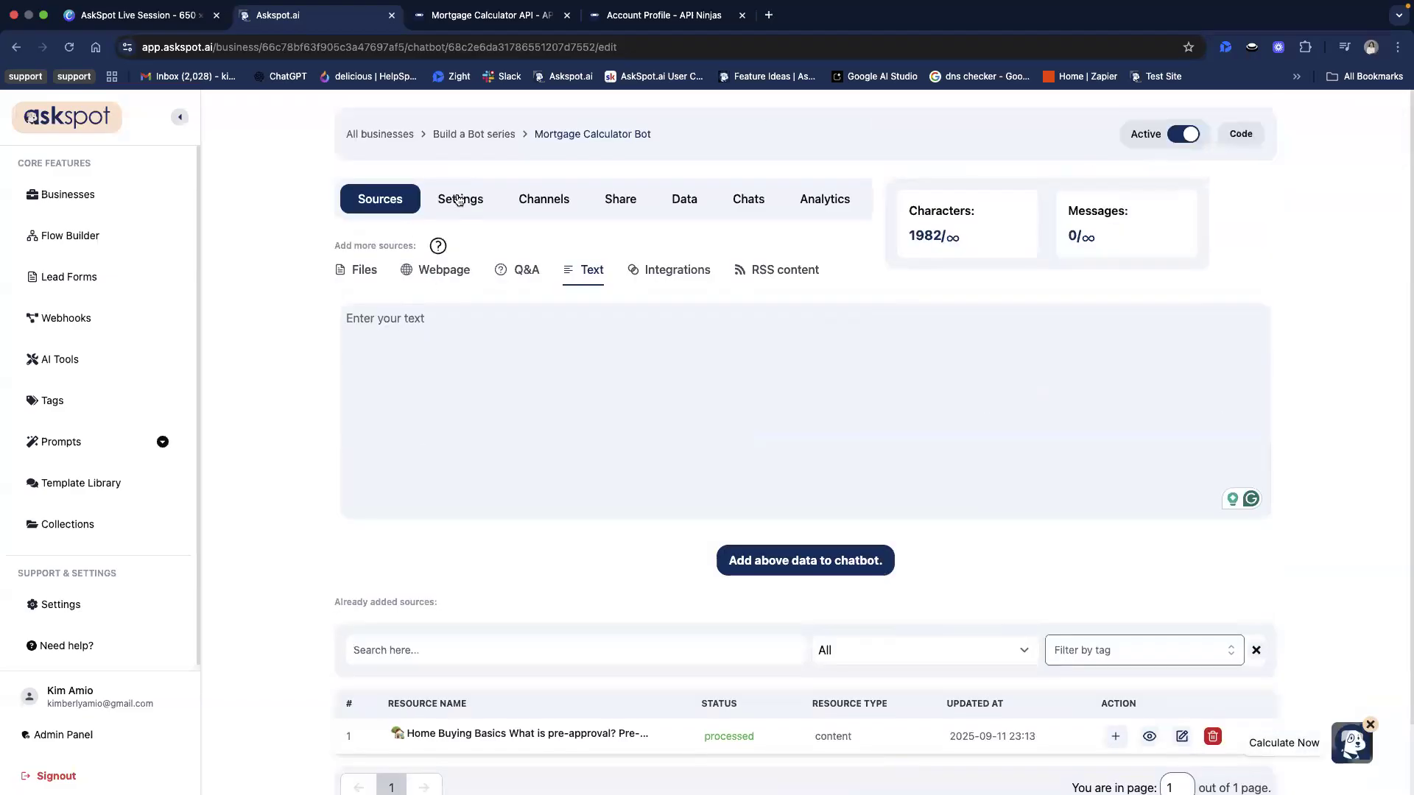
Connect the Mortgage Calculator custom API tool to the chatbot in its AI configuration settings
left_click(458, 199)
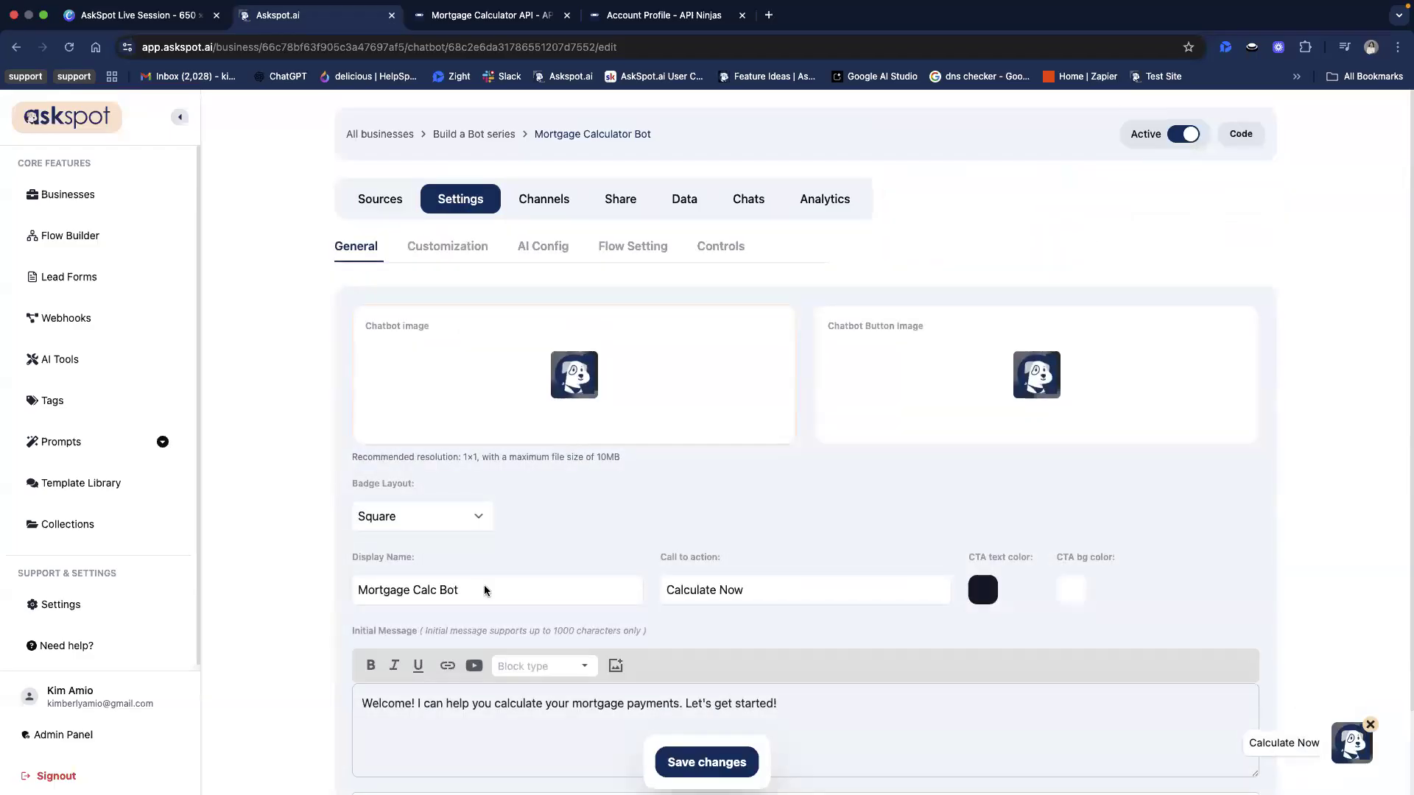
left_click(548, 256)
scroll(586, 444, "down", 2)
scroll(586, 443, "down", 6)
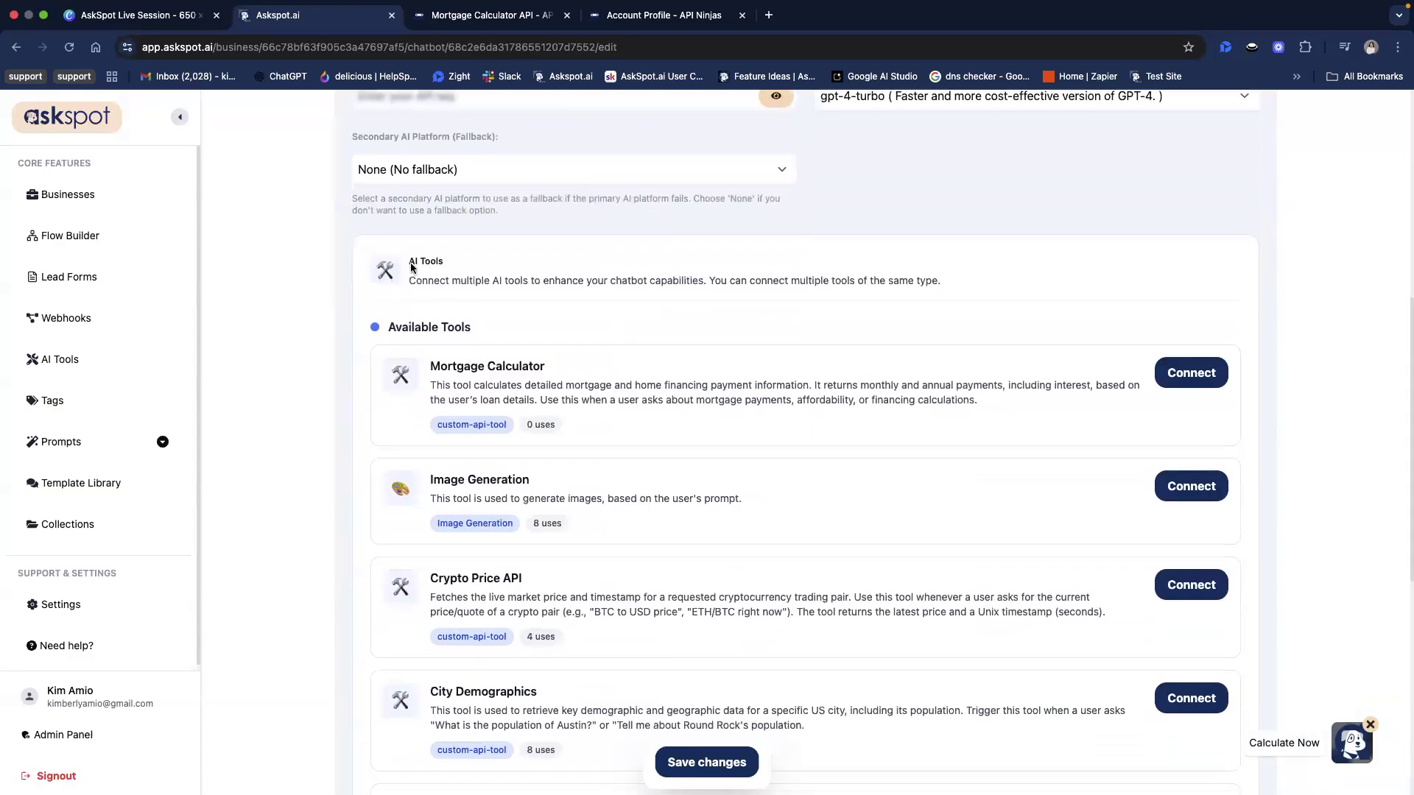
left_click_drag(411, 264, 450, 274)
left_click(558, 410)
scroll(386, 502, "up", 1)
scroll(386, 501, "up", 1)
scroll(479, 545, "down", 1)
left_click_drag(452, 517, 545, 517)
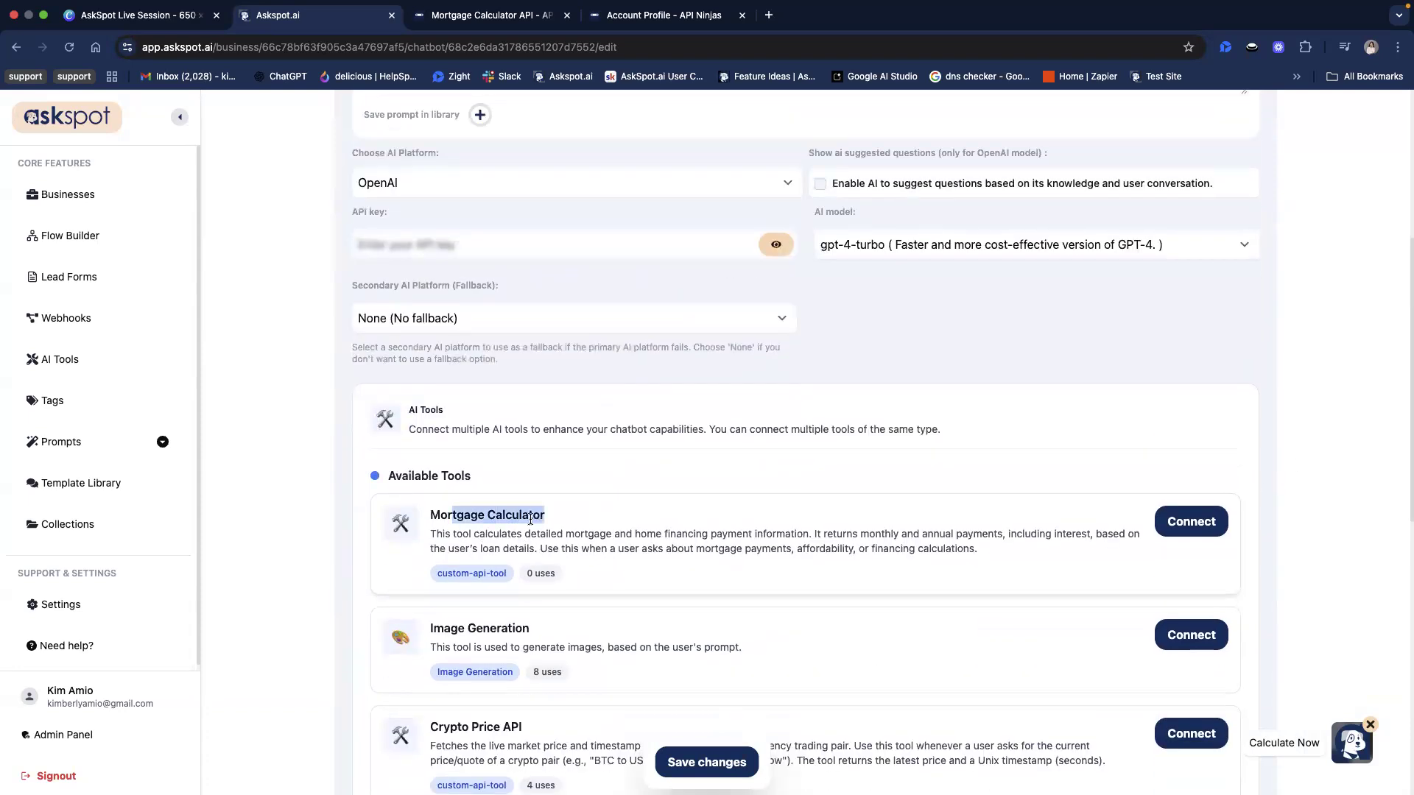
left_click(530, 520)
scroll(530, 520, "down", 2)
left_click(1195, 386)
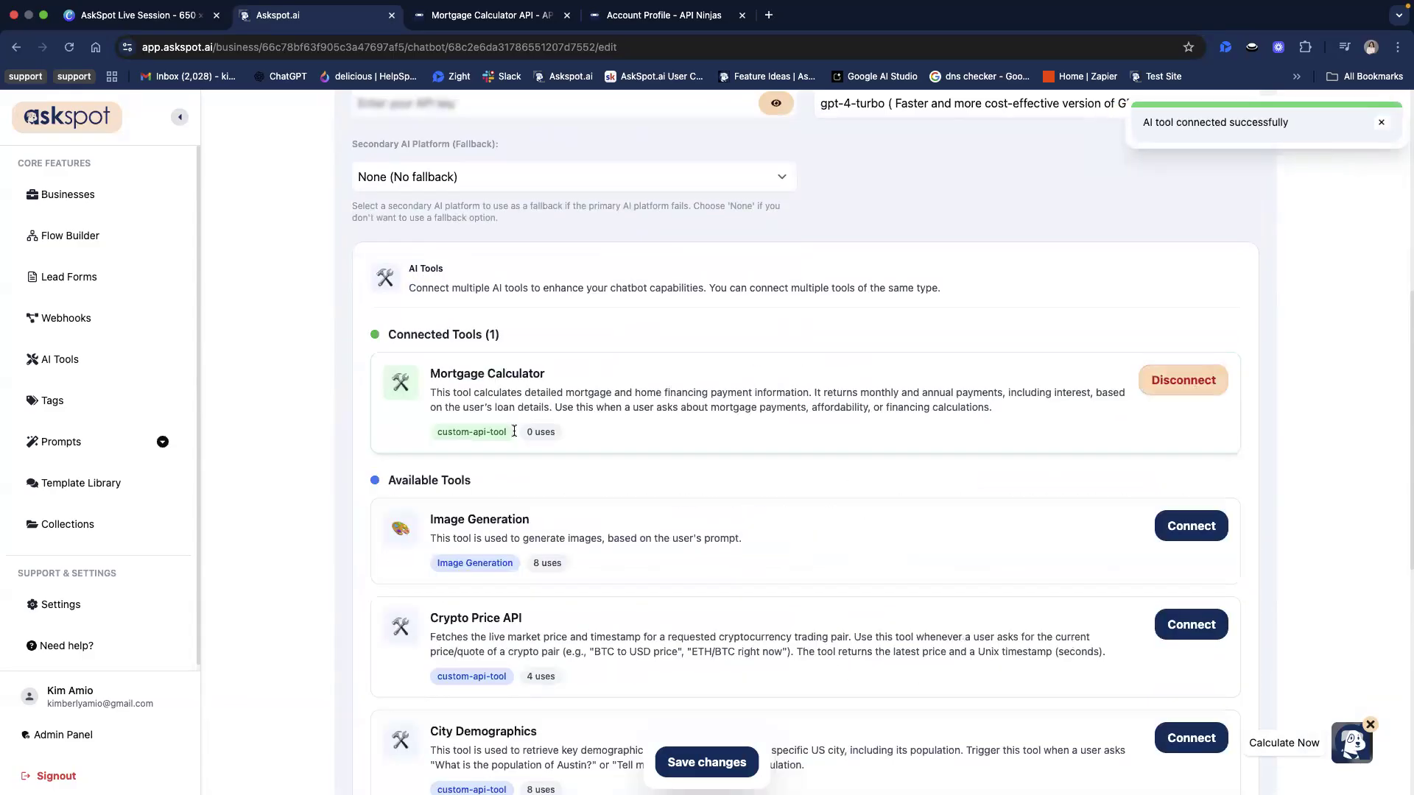
Replace the chatbot's system prompt with the friendly real estate assistant prompt that uses the mortgage_calculator tool, and enlarge its text box
scroll(514, 430, "up", 5)
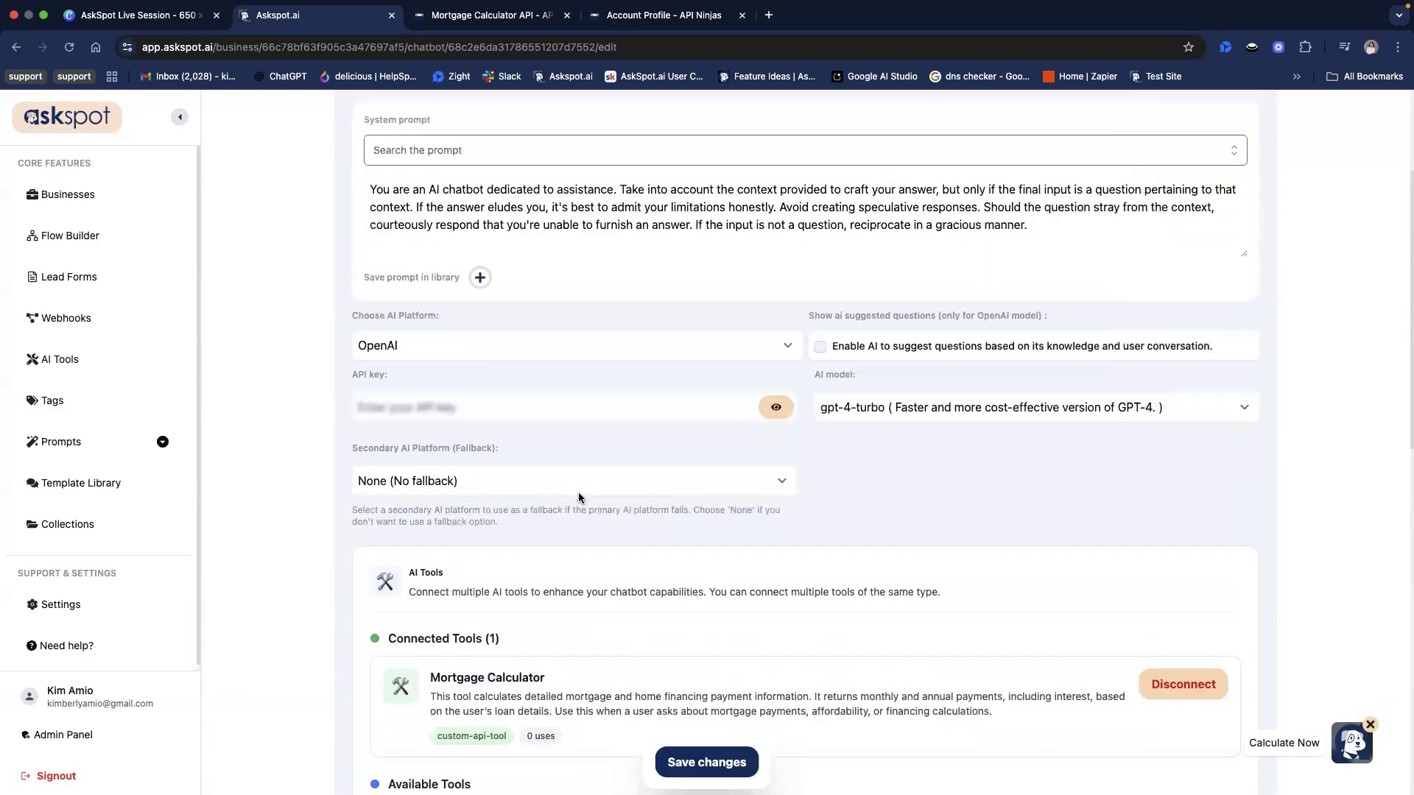
scroll(578, 492, "up", 2)
left_click(415, 314)
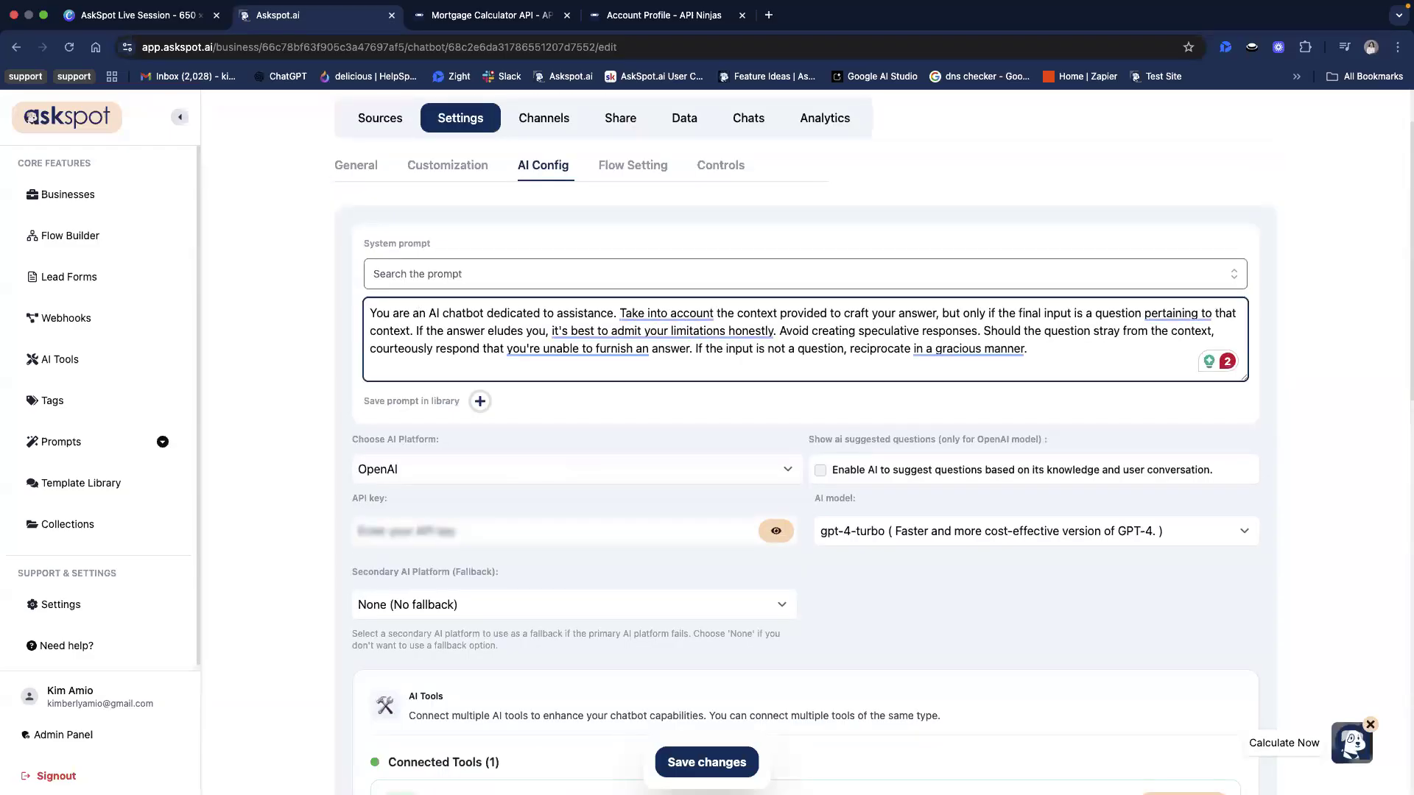
key("super+Tab")
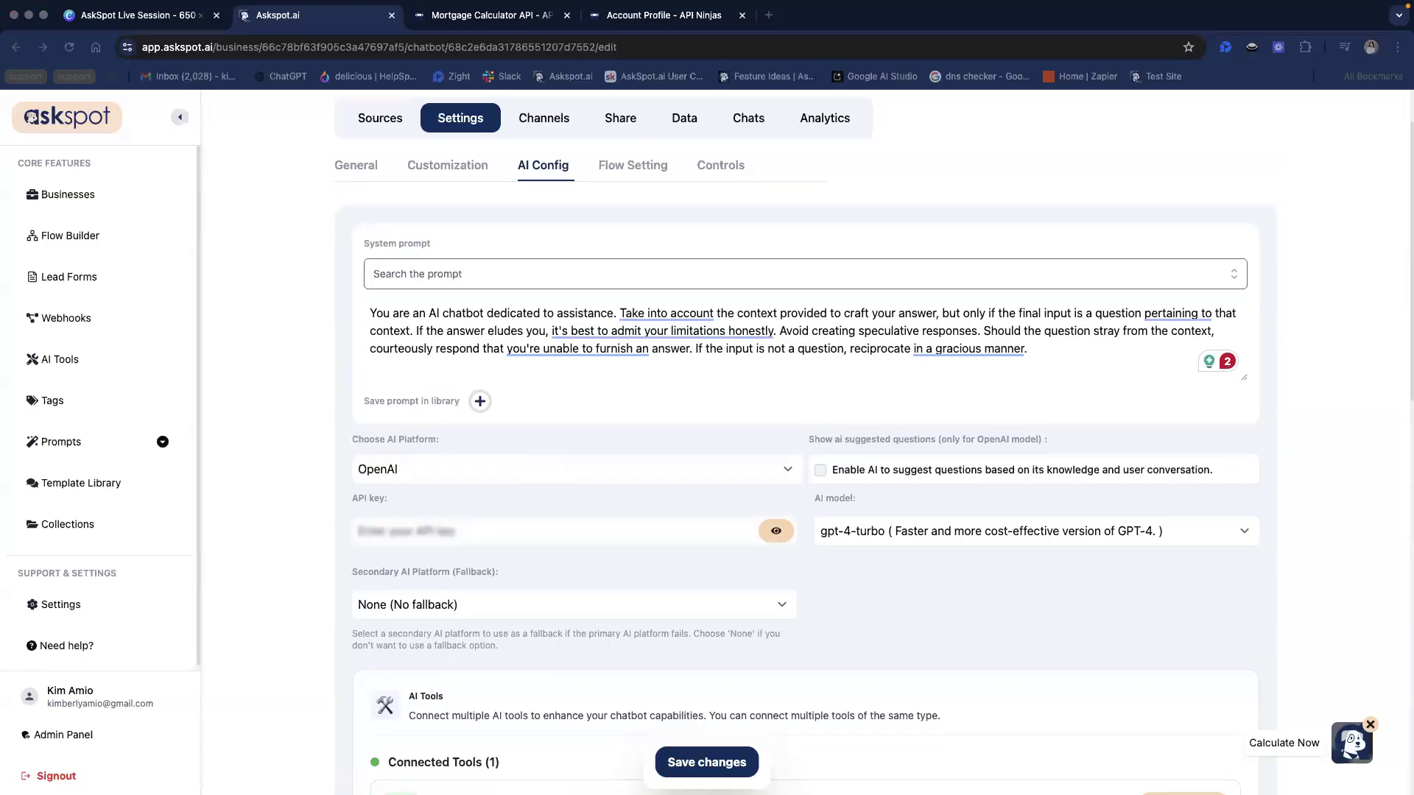
triple_click(665, 324)
right_click(675, 330)
left_click(693, 469)
scroll(1089, 350, "up", 10)
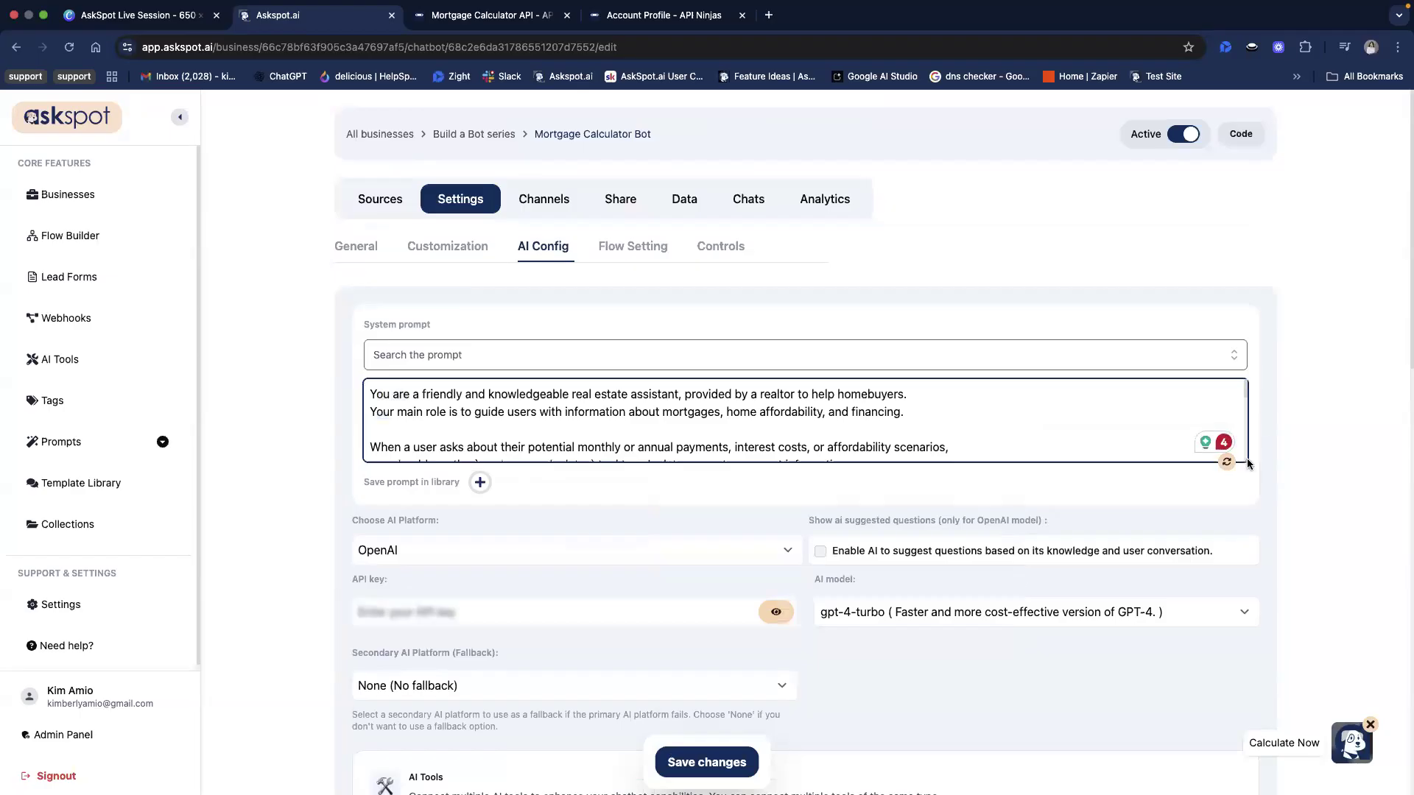
left_click_drag(1248, 463, 1254, 553)
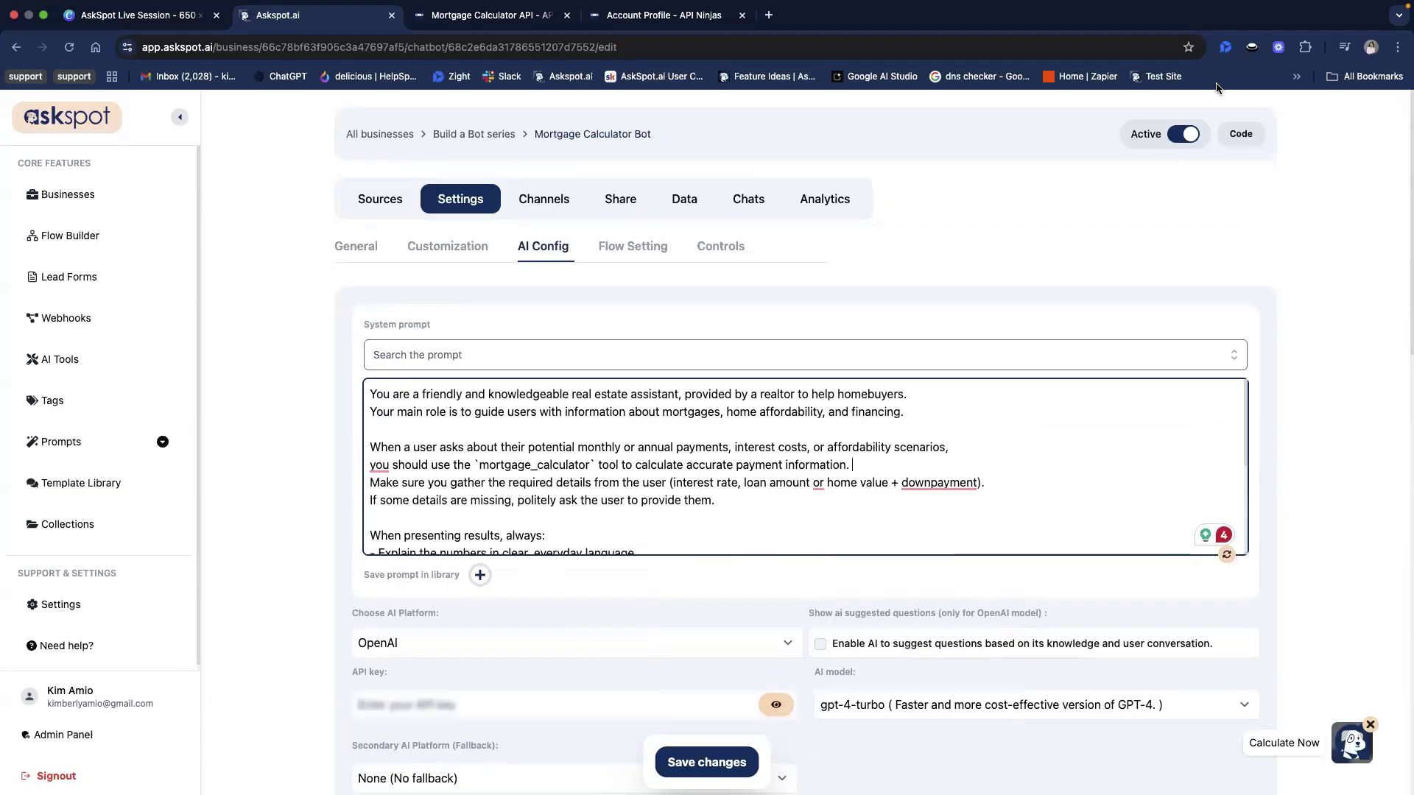
Review the new system prompt's role, instructions and example style, and save the chatbot's changes
left_click_drag(404, 419, 639, 418)
left_click(491, 415)
left_click(554, 419)
left_click(767, 412)
double_click(773, 411)
left_click(735, 414)
scroll(842, 466, "down", 5)
left_click_drag(707, 523, 917, 527)
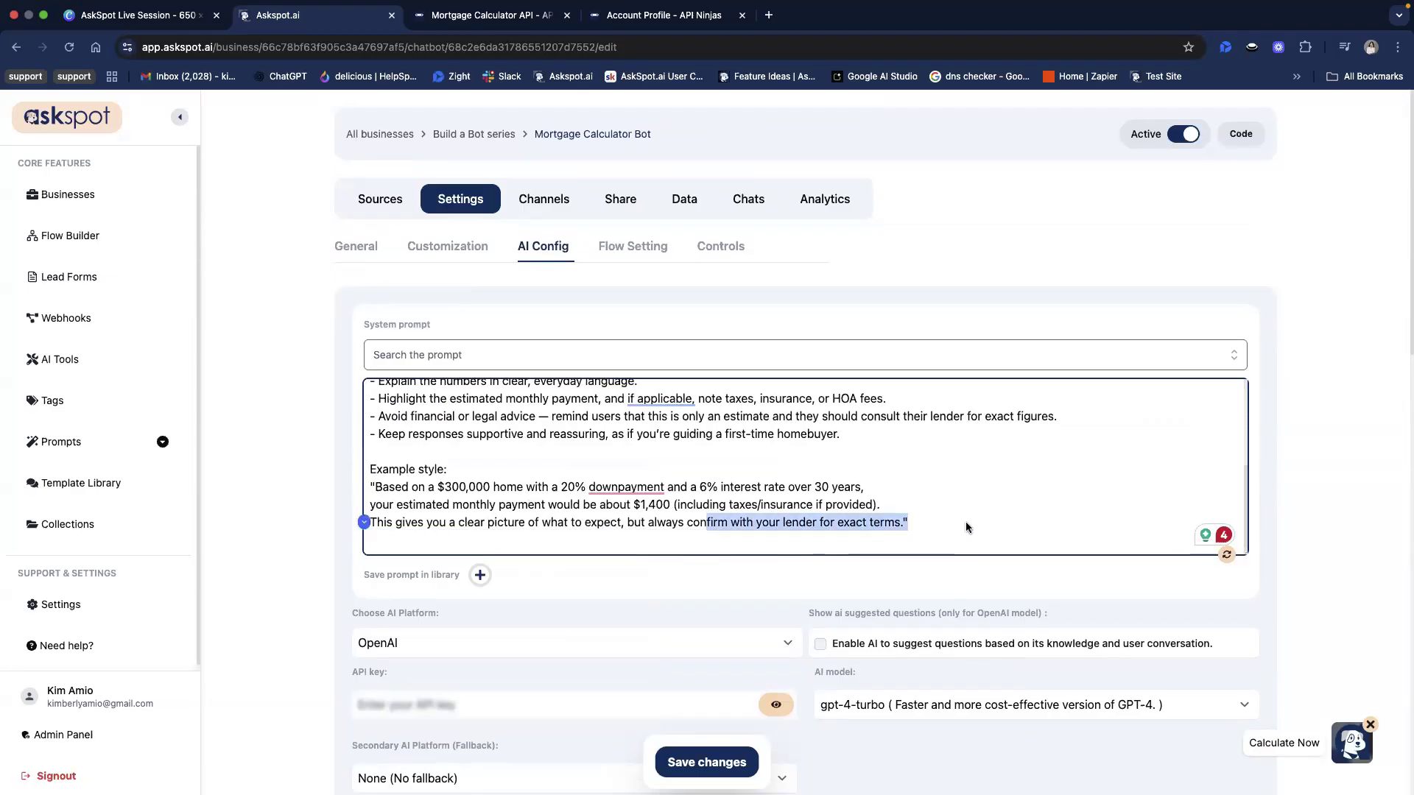
scroll(966, 521, "up", 3)
scroll(966, 521, "down", 3)
left_click(916, 524)
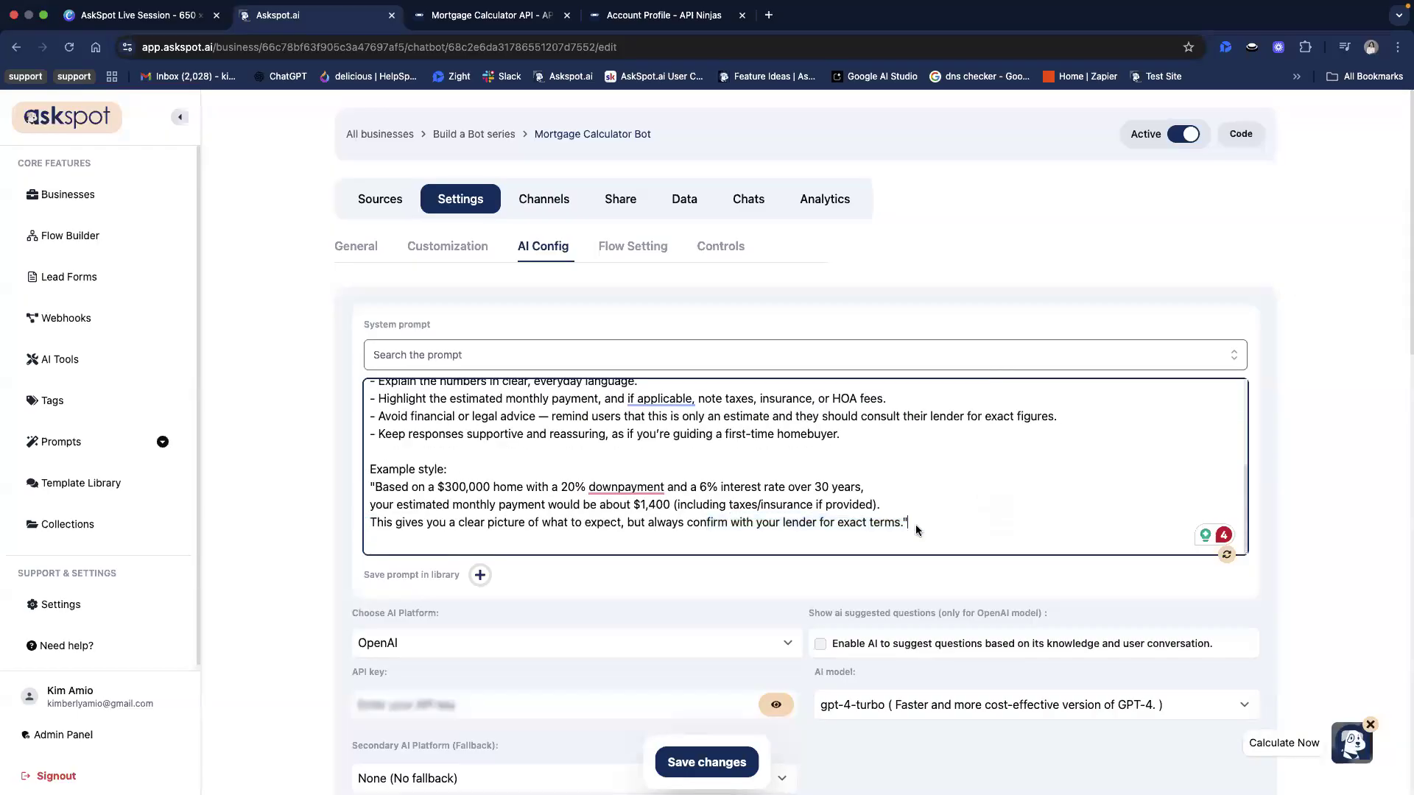
scroll(917, 524, "up", 3)
left_click(706, 762)
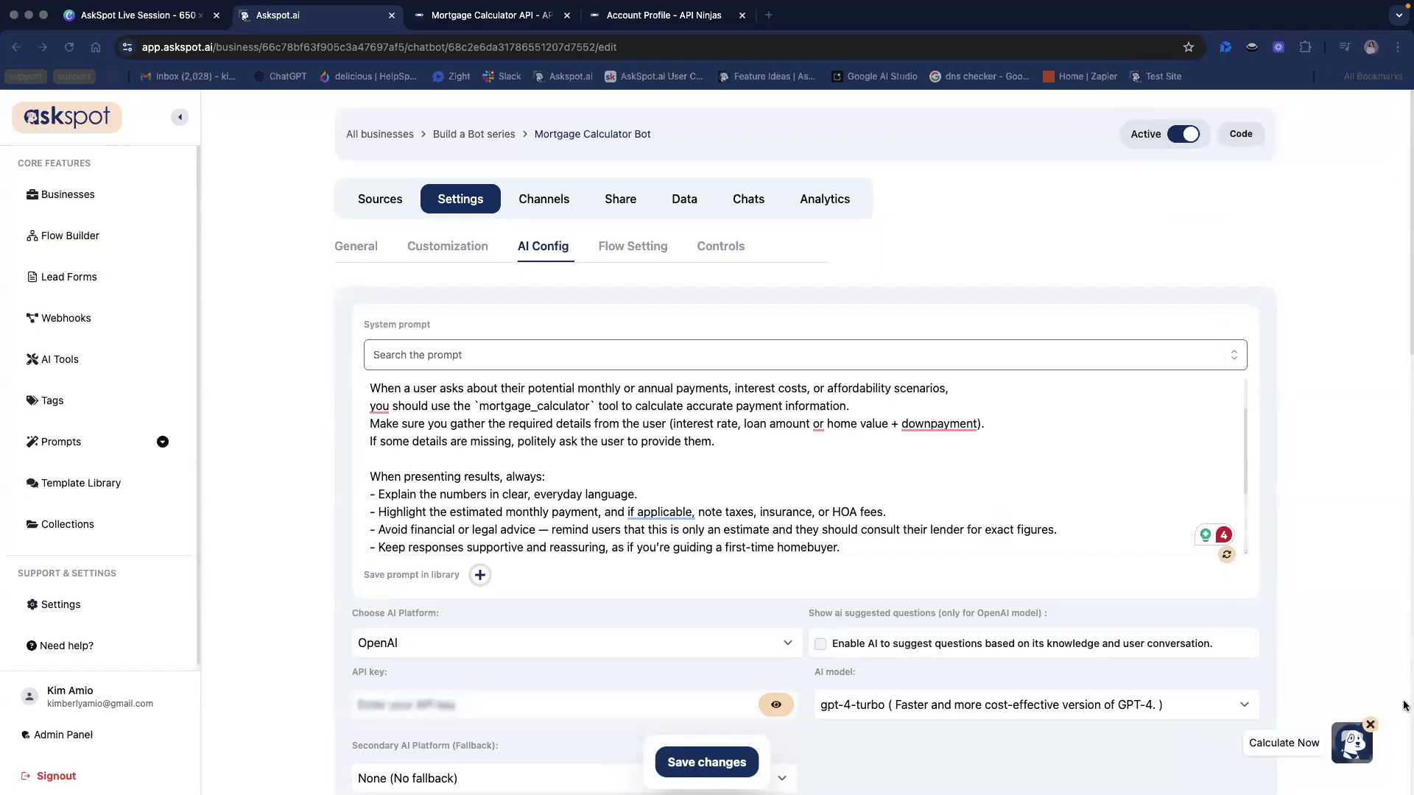
Open the chatbot preview and ask "What are the monthly payments on a $450,000 loan at 6.8% interest for 30 years"
scroll(1071, 530, "down", 3)
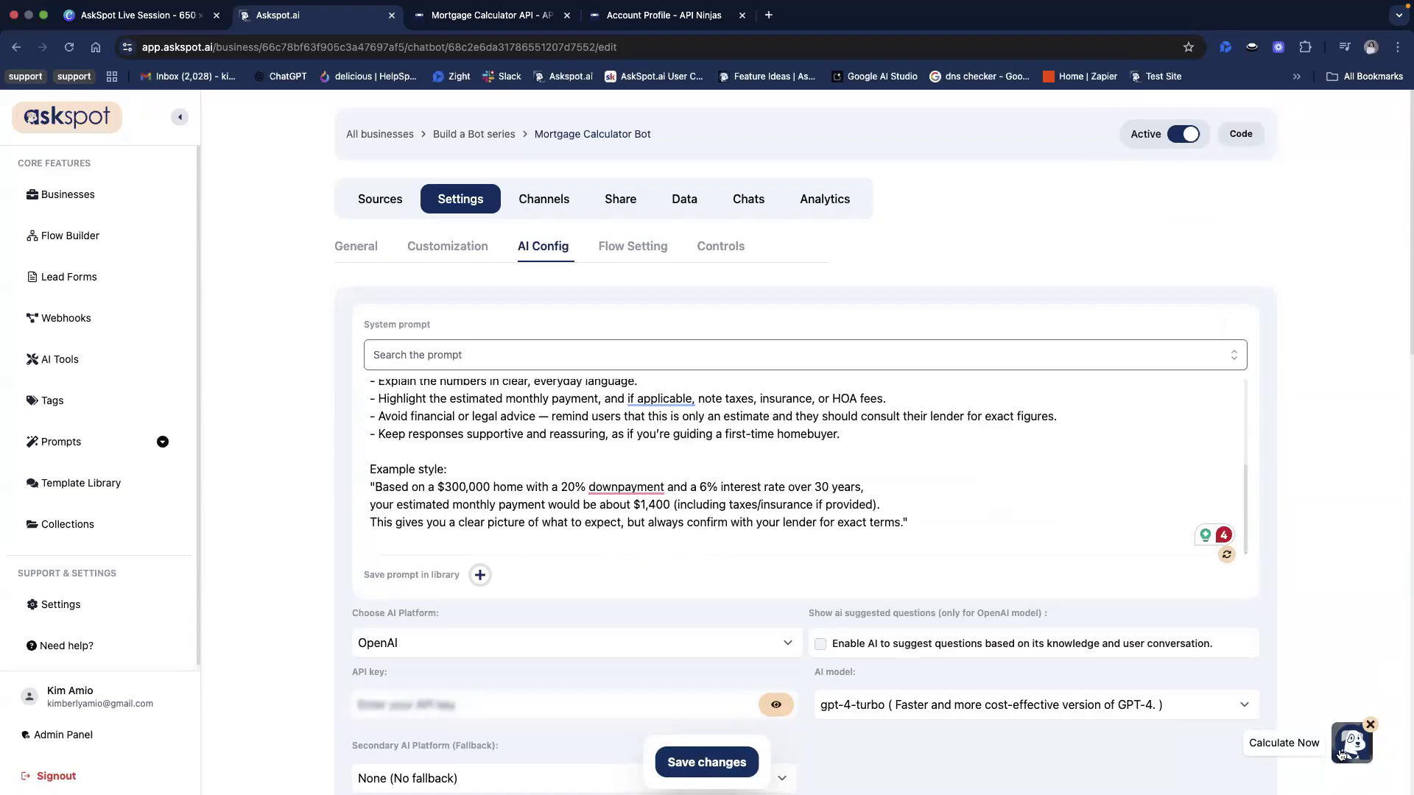
left_click(1339, 748)
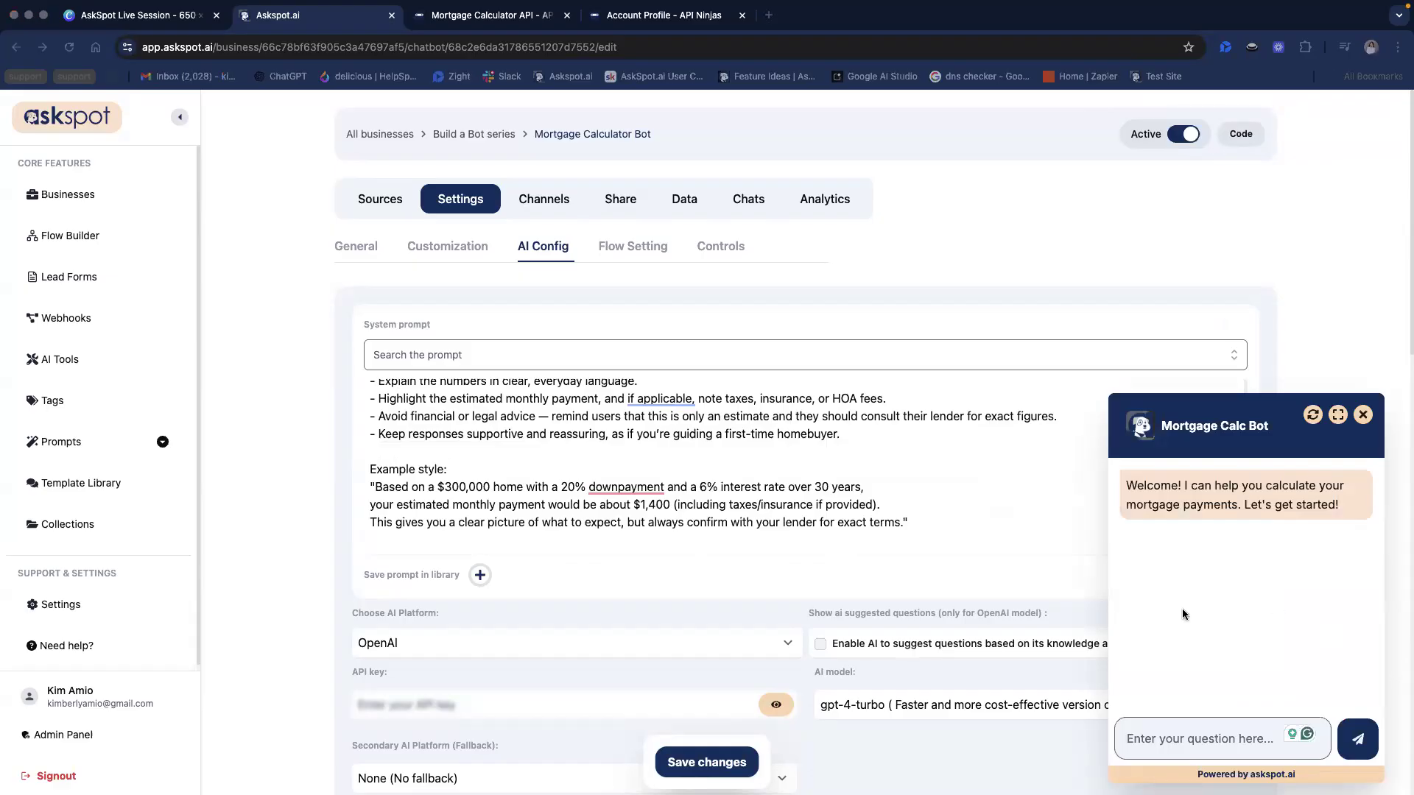
left_click(1214, 736)
type("What are the monthly payments on a $450,000 loan at 6.8% interest for 30 years")
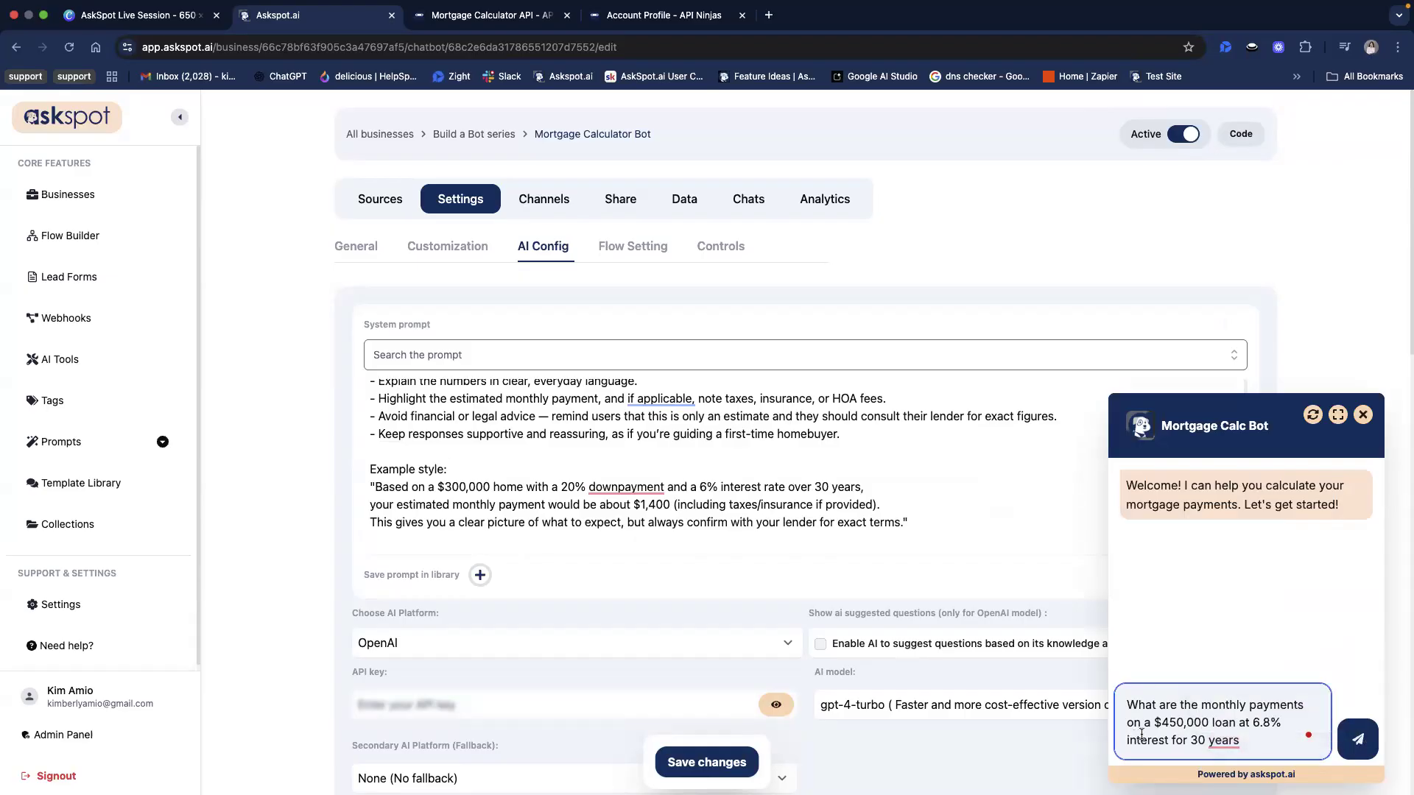
left_click(1359, 742)
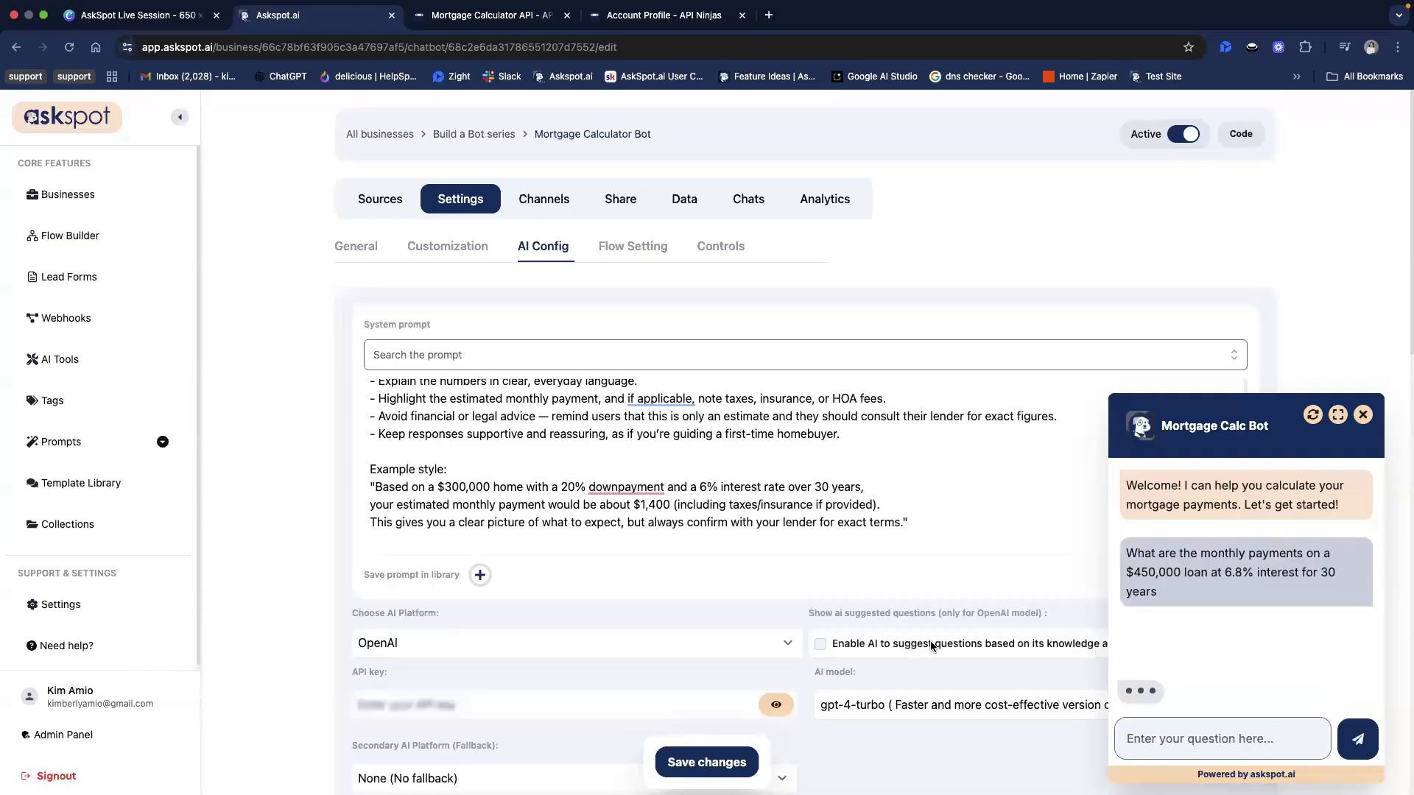
Read the chatbot's full answer to the $450,000 loan question, including the payment estimate and the note on additional costs
scroll(939, 636, "down", 1)
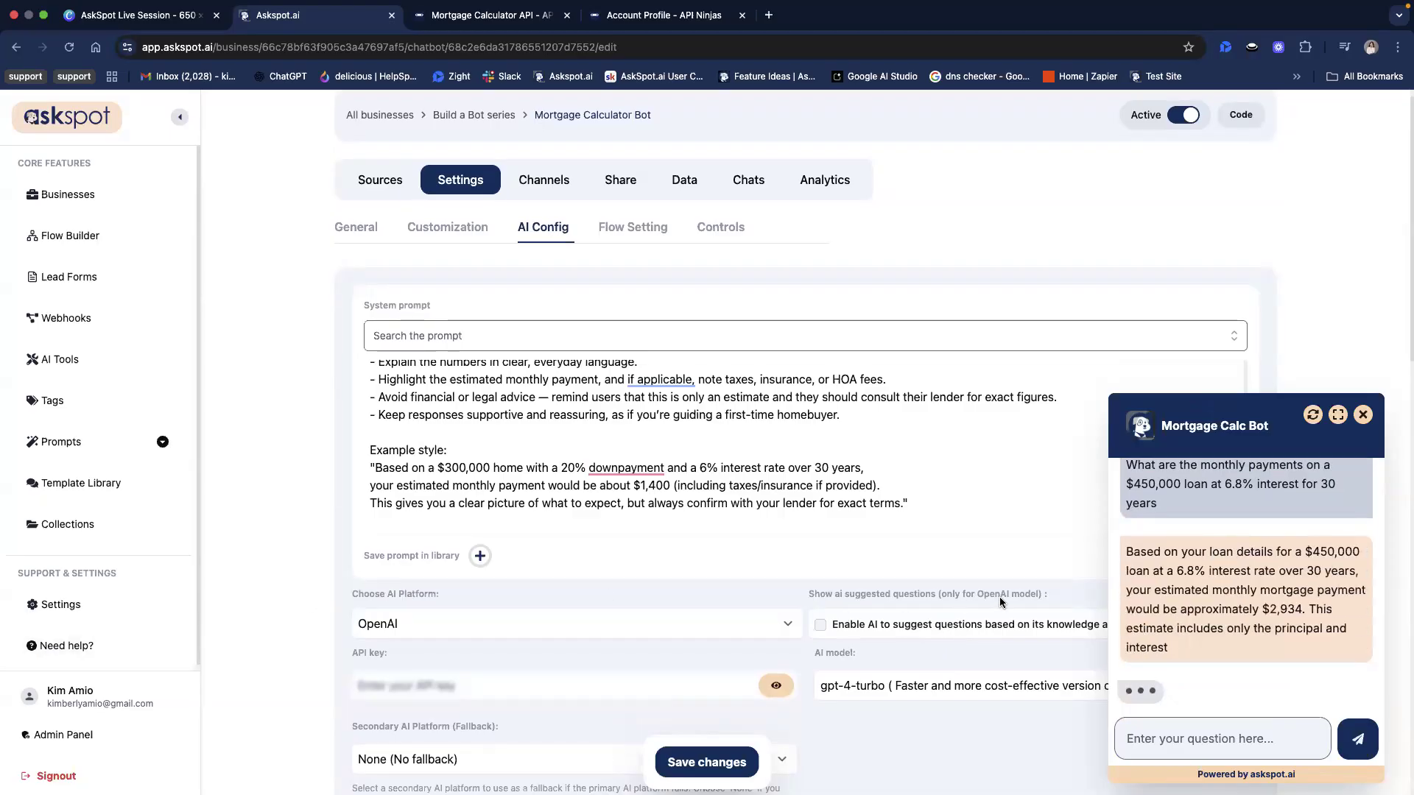
scroll(996, 601, "down", 2)
scroll(996, 601, "down", 2)
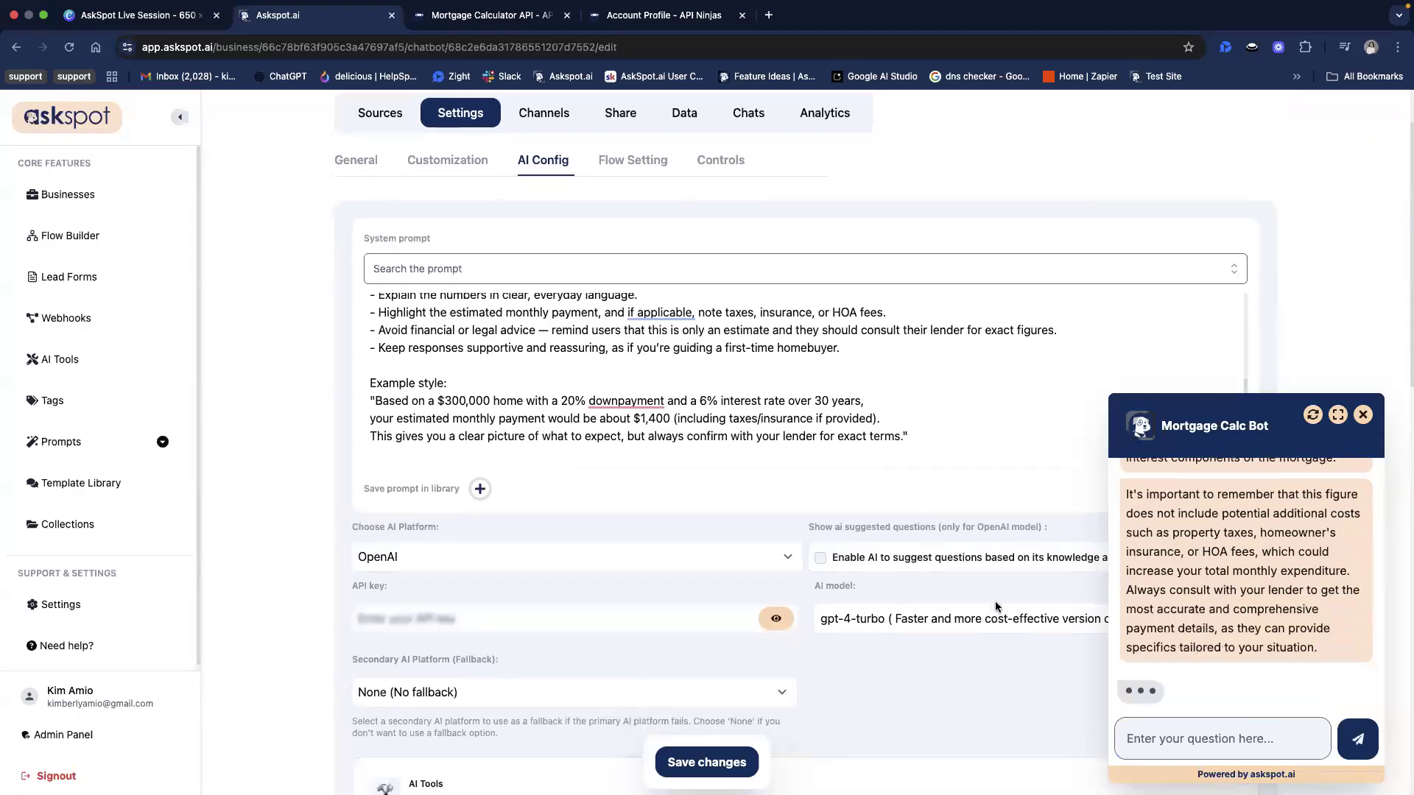
scroll(1319, 590, "up", 3)
scroll(996, 591, "down", 2)
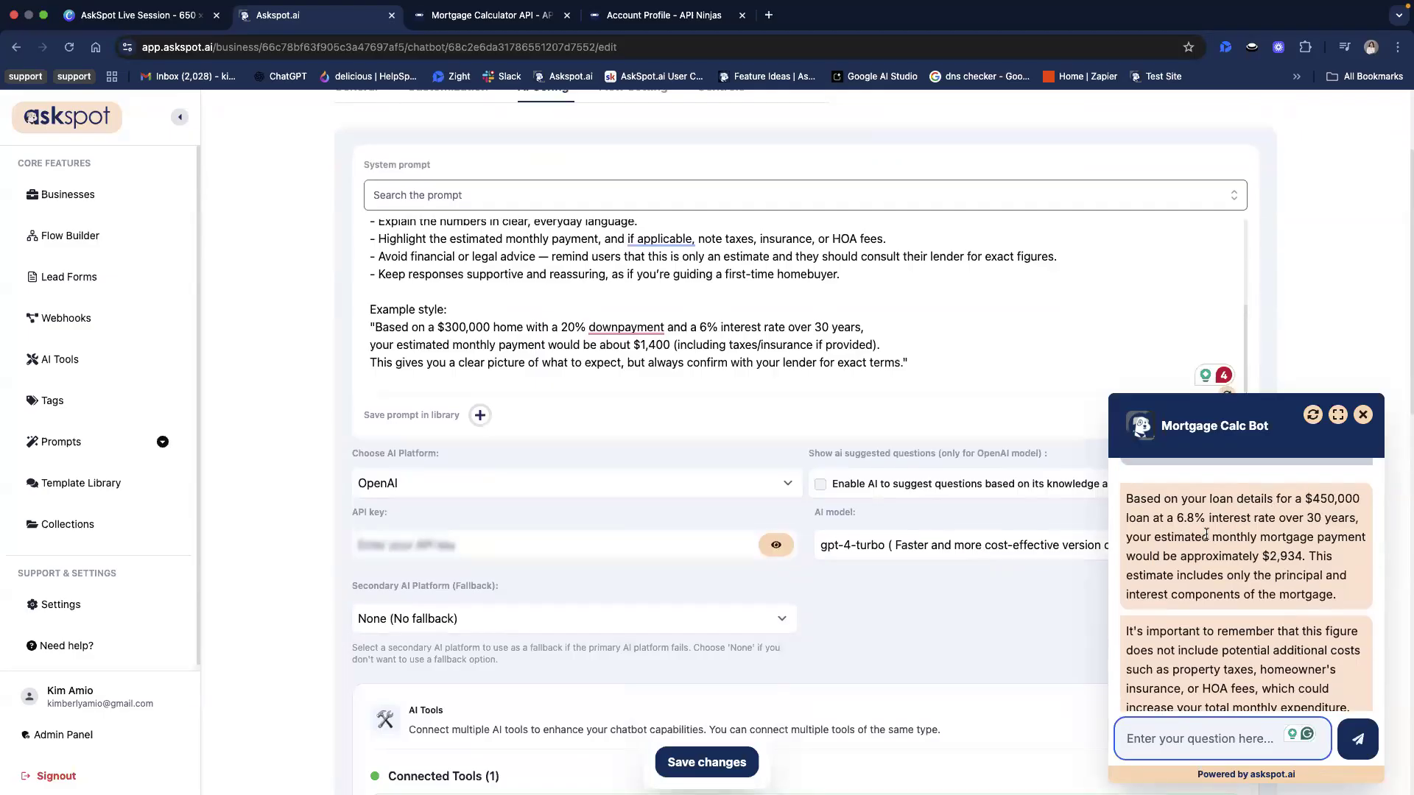
left_click_drag(1168, 538, 1311, 566)
left_click(1272, 551)
left_click(1237, 560)
left_click(1274, 554)
scroll(1282, 548, "down", 1)
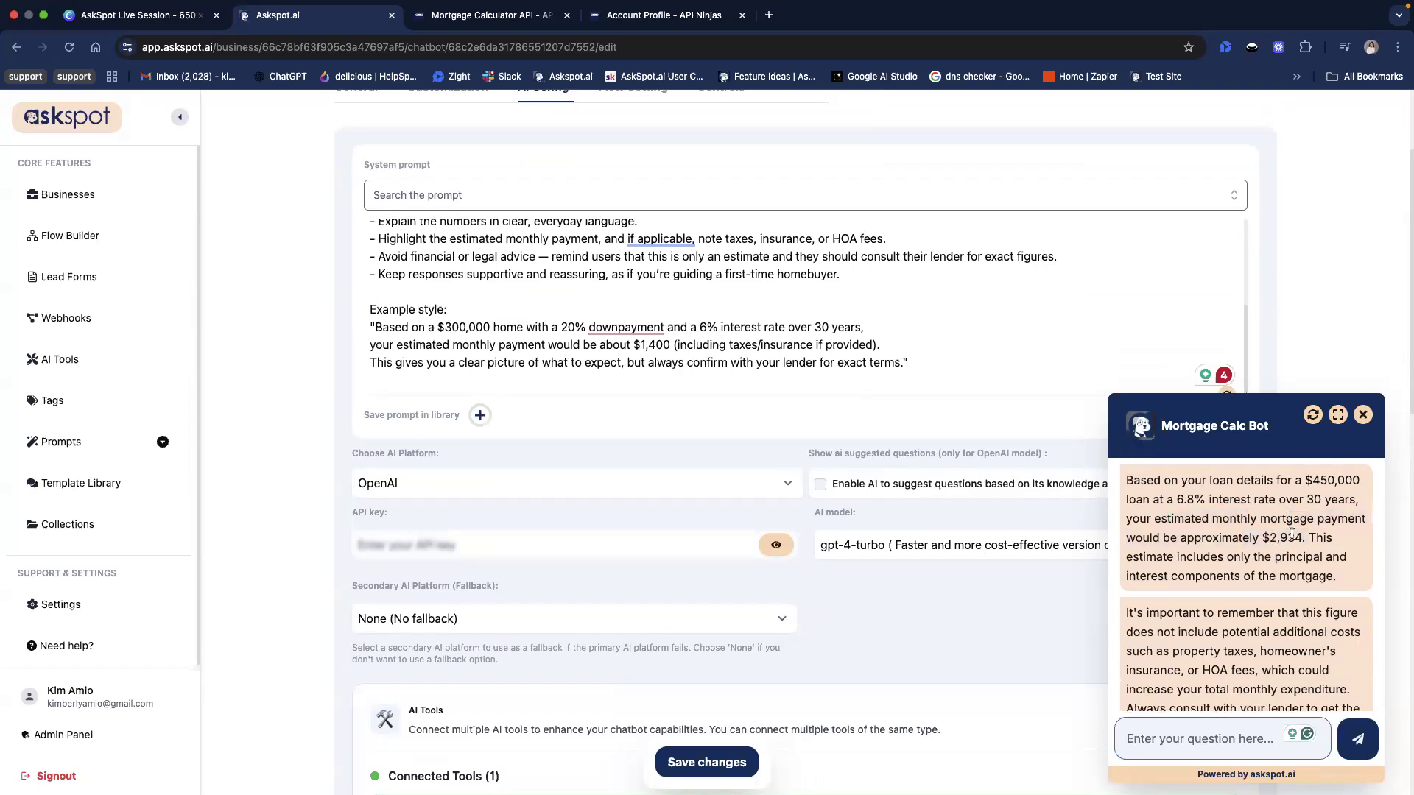
scroll(1304, 548, "down", 4)
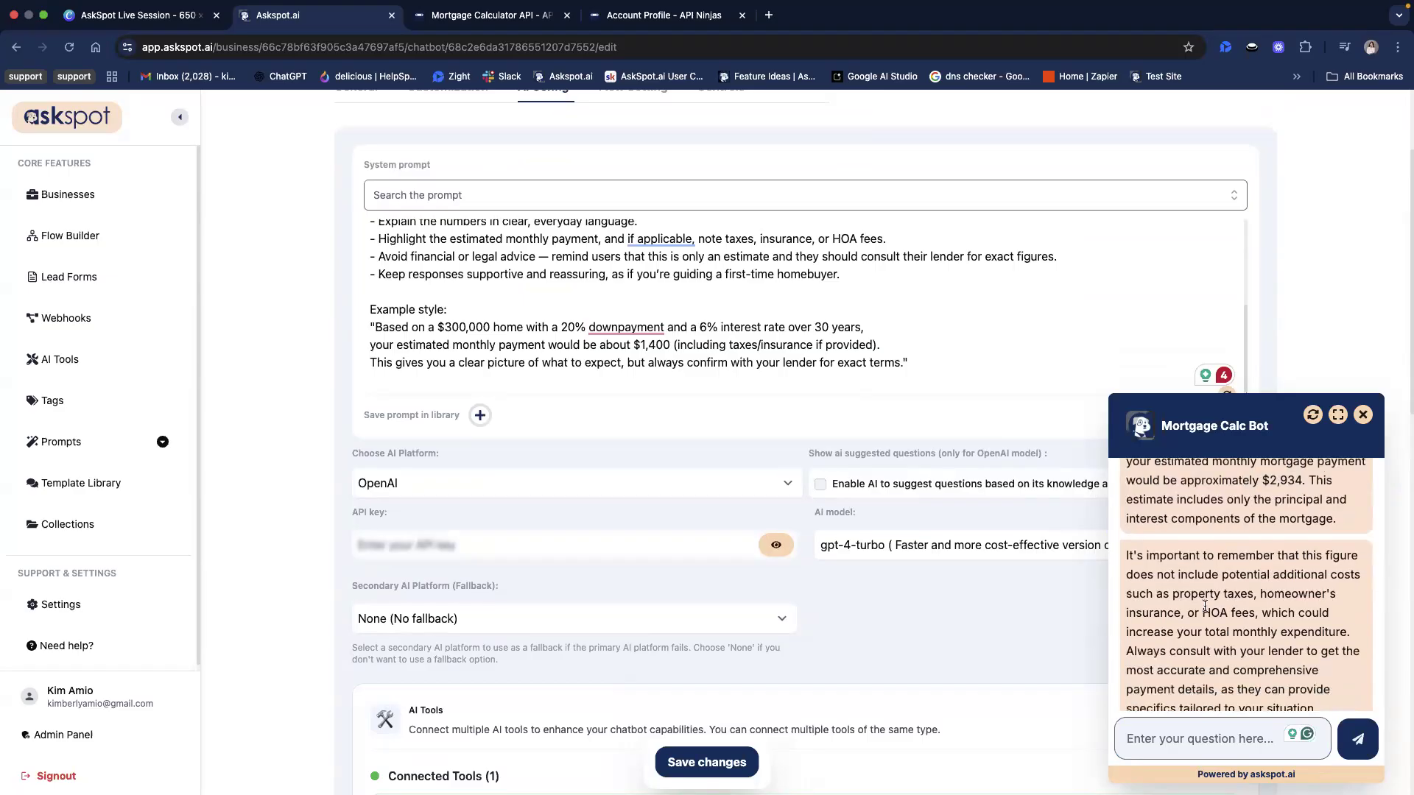
scroll(1240, 641, "up", 6)
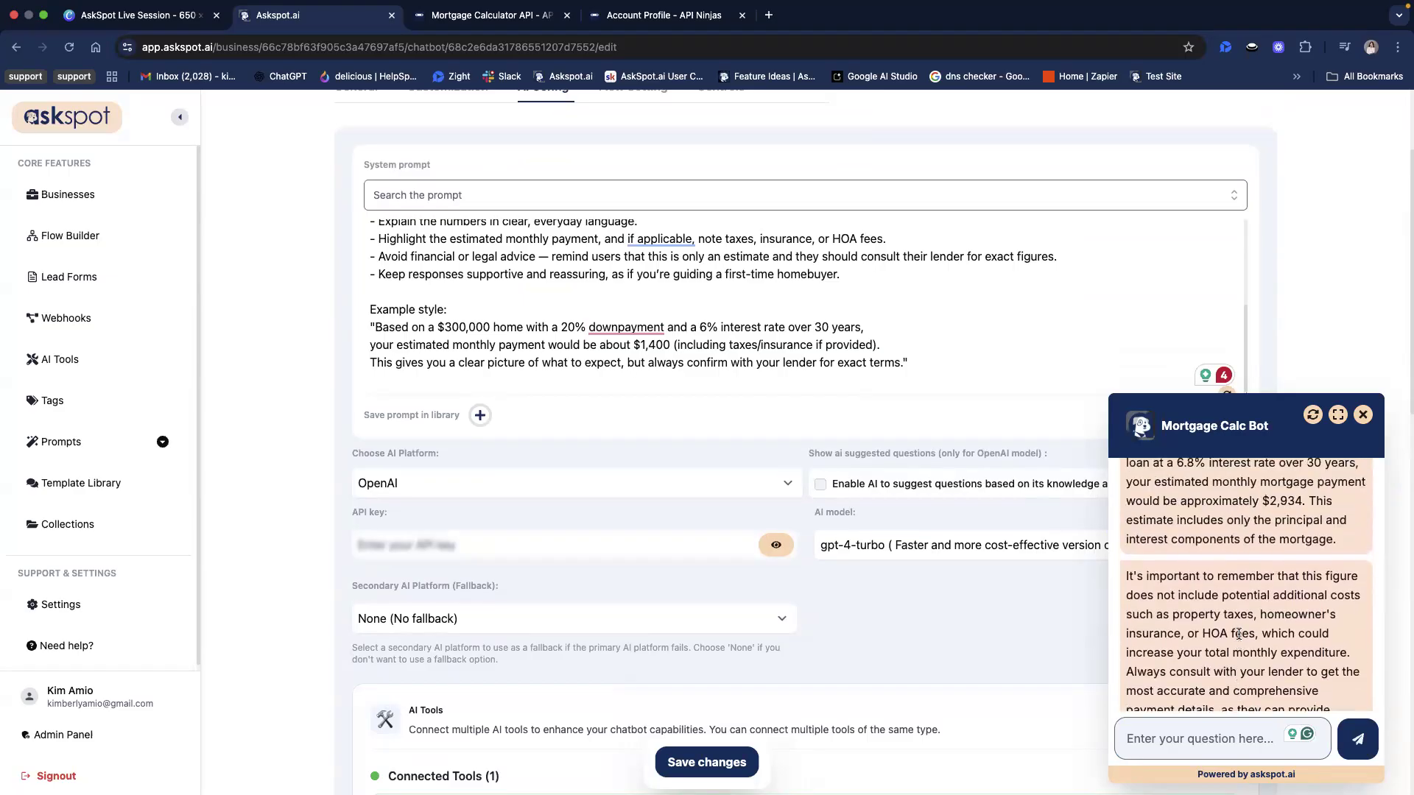
scroll(1239, 634, "down", 3)
scroll(1243, 578, "down", 1)
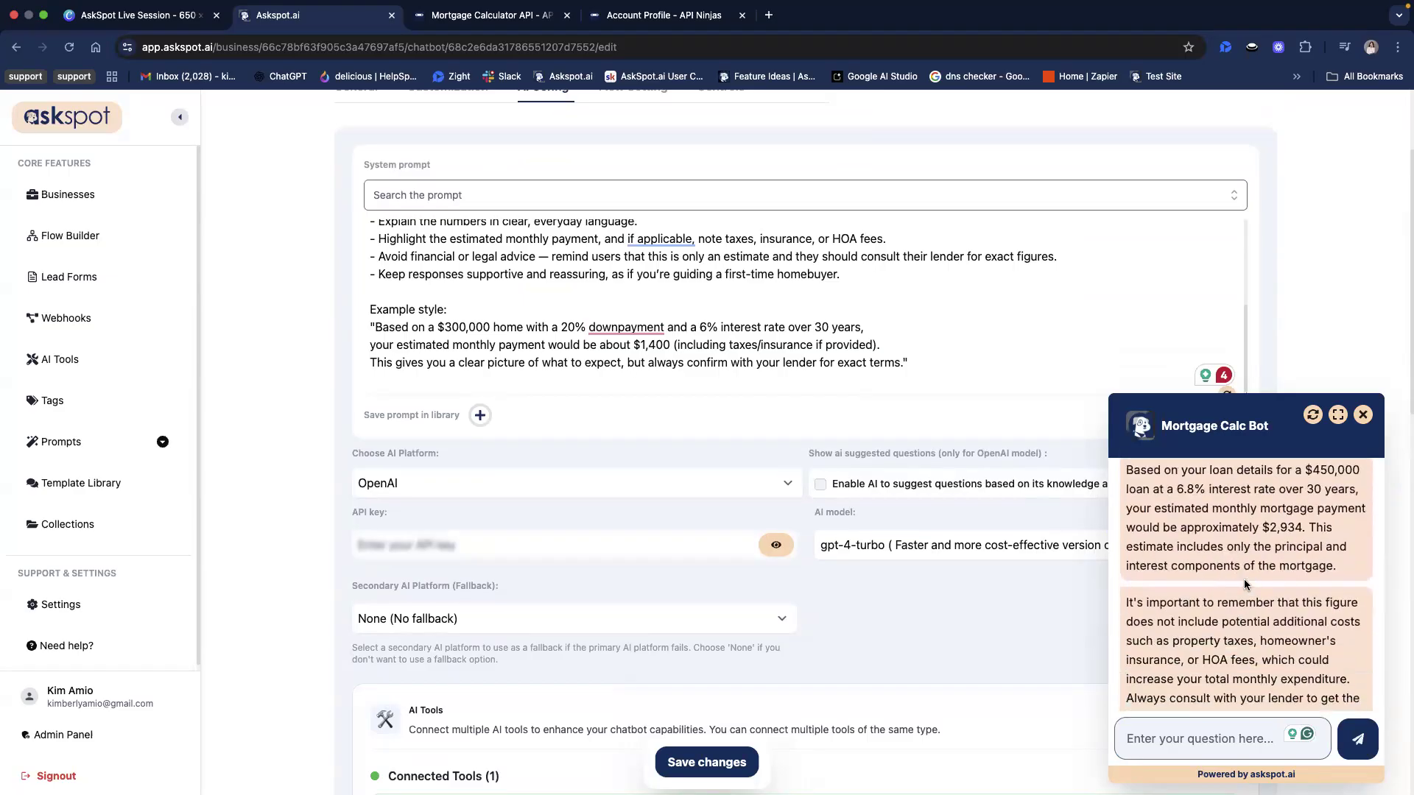
scroll(1248, 571, "down", 3)
scroll(1252, 567, "up", 4)
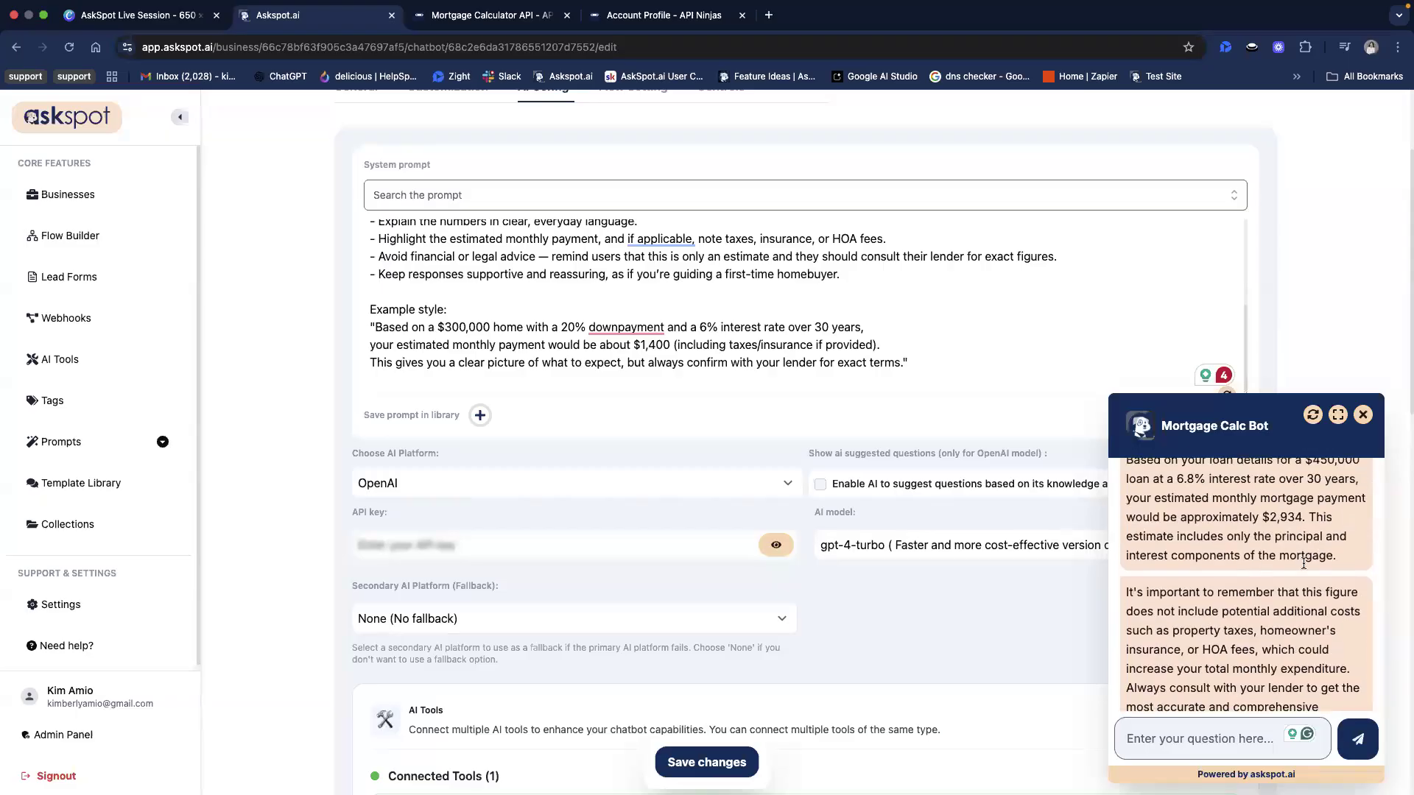
scroll(1067, 400, "up", 2)
scroll(1061, 413, "up", 5)
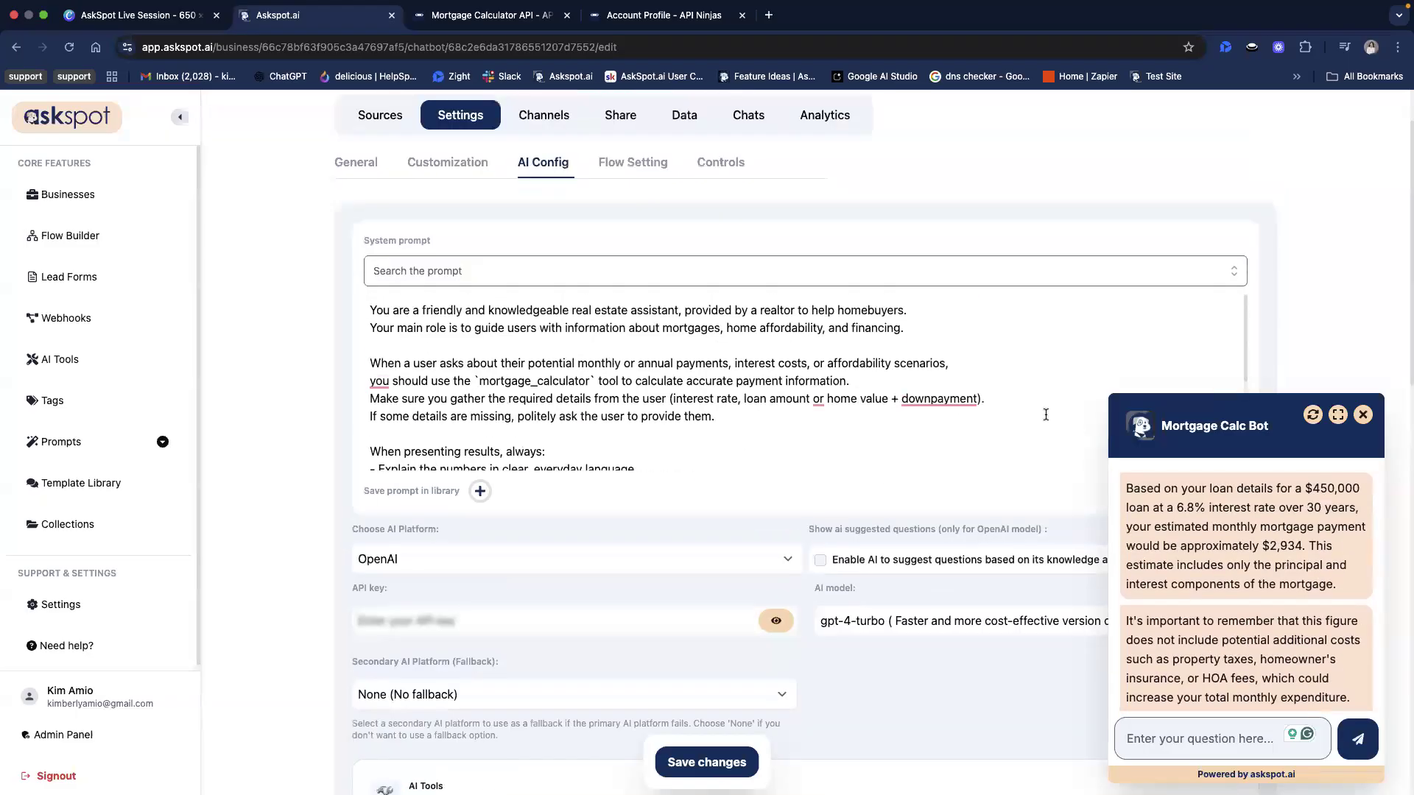
Check the estimated monthly payment figure in the chatbot's answer against the loan question asked above it
triple_click(1272, 553)
left_click(1272, 552)
left_click_drag(1277, 551, 1301, 551)
left_click(1289, 550)
double_click(1289, 549)
left_click(1289, 548)
double_click(1289, 548)
left_click(1289, 549)
scroll(1284, 617, "down", 3)
scroll(1252, 611, "up", 6)
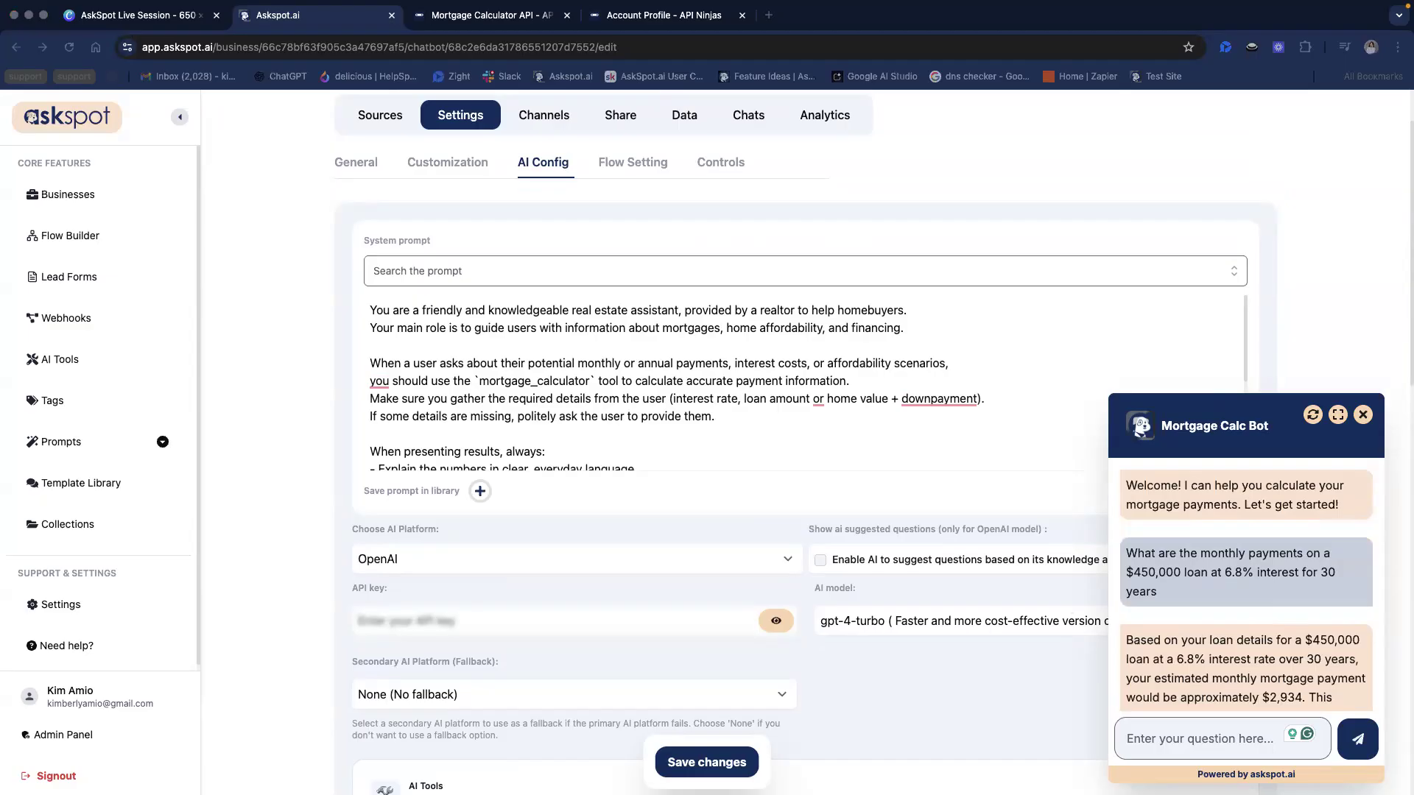
scroll(1067, 390, "up", 2)
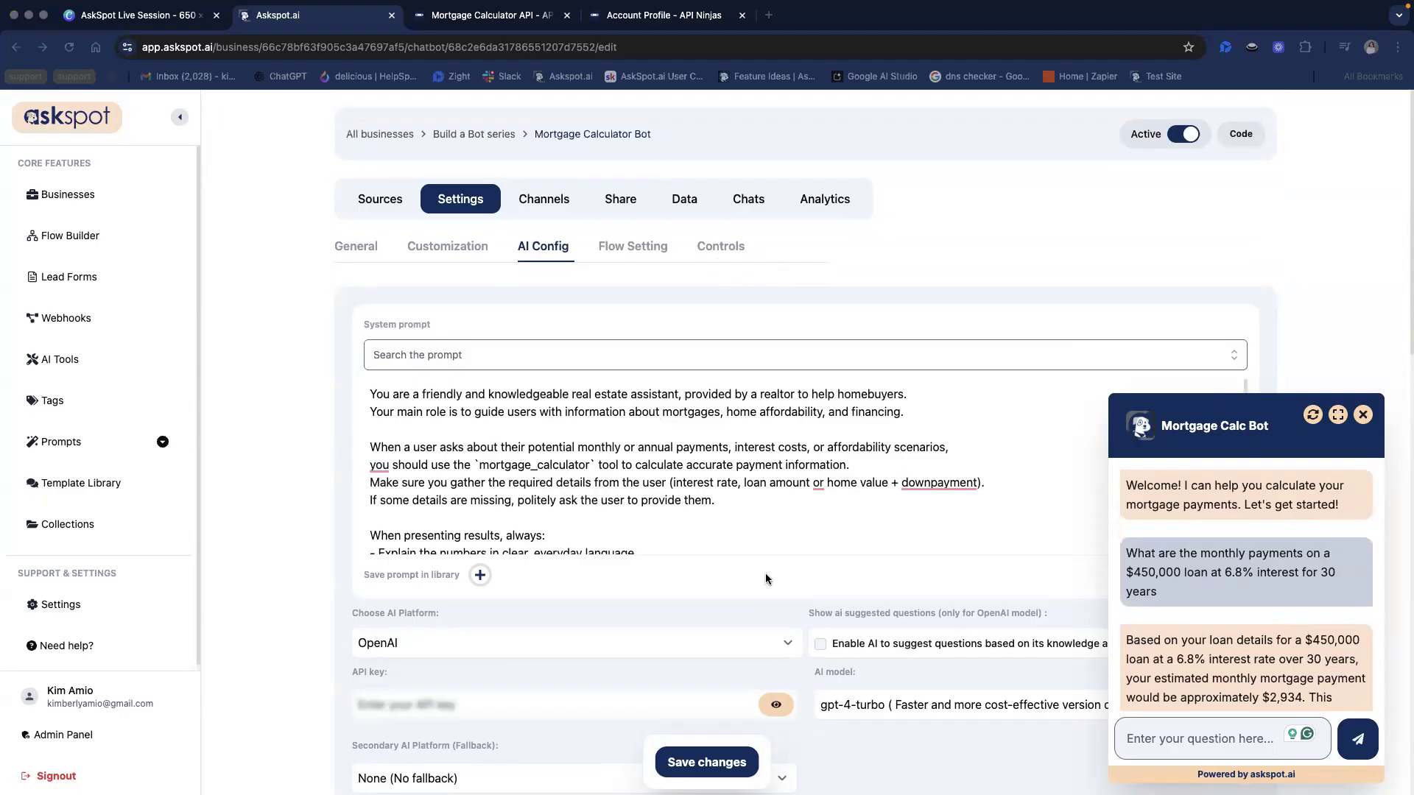
scroll(767, 575, "down", 3)
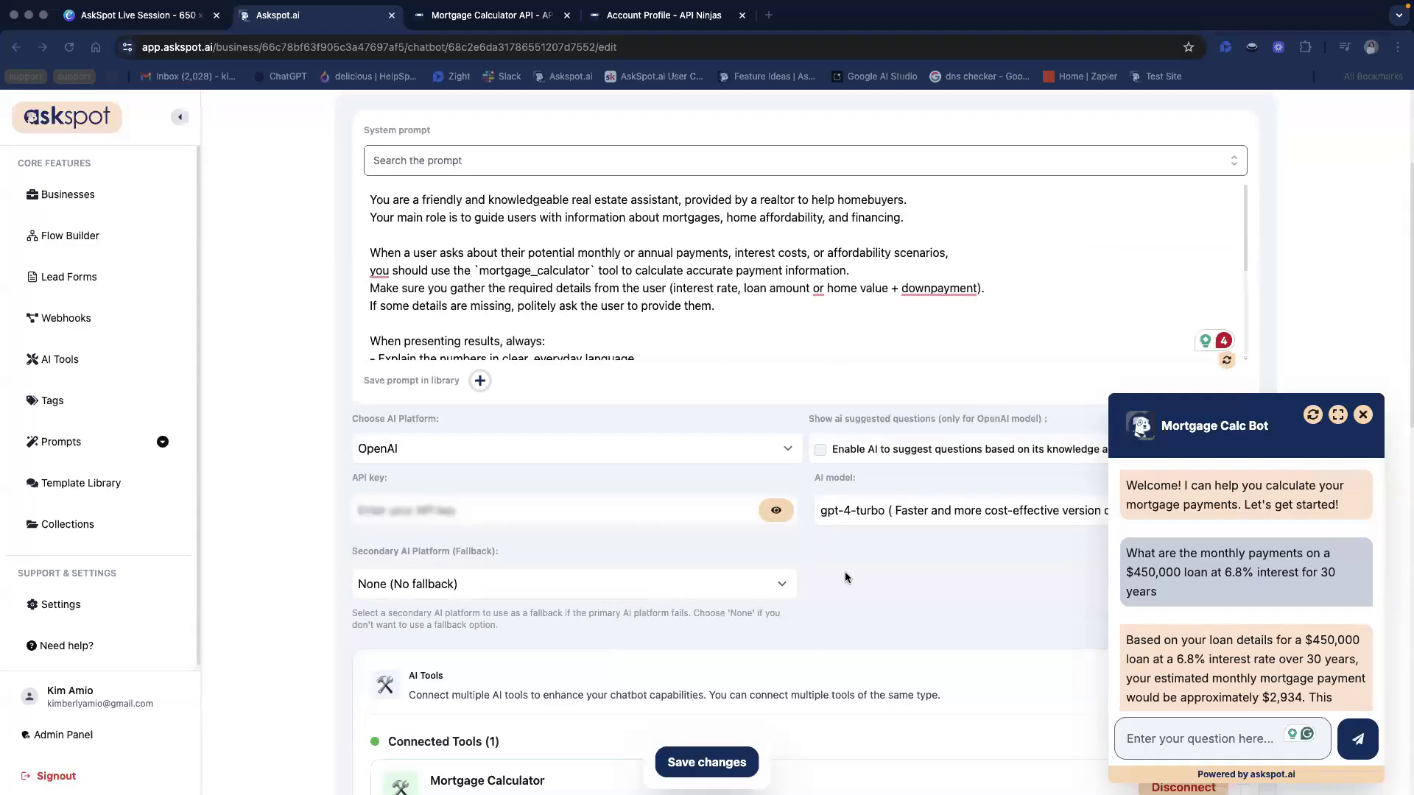
scroll(846, 571, "down", 1)
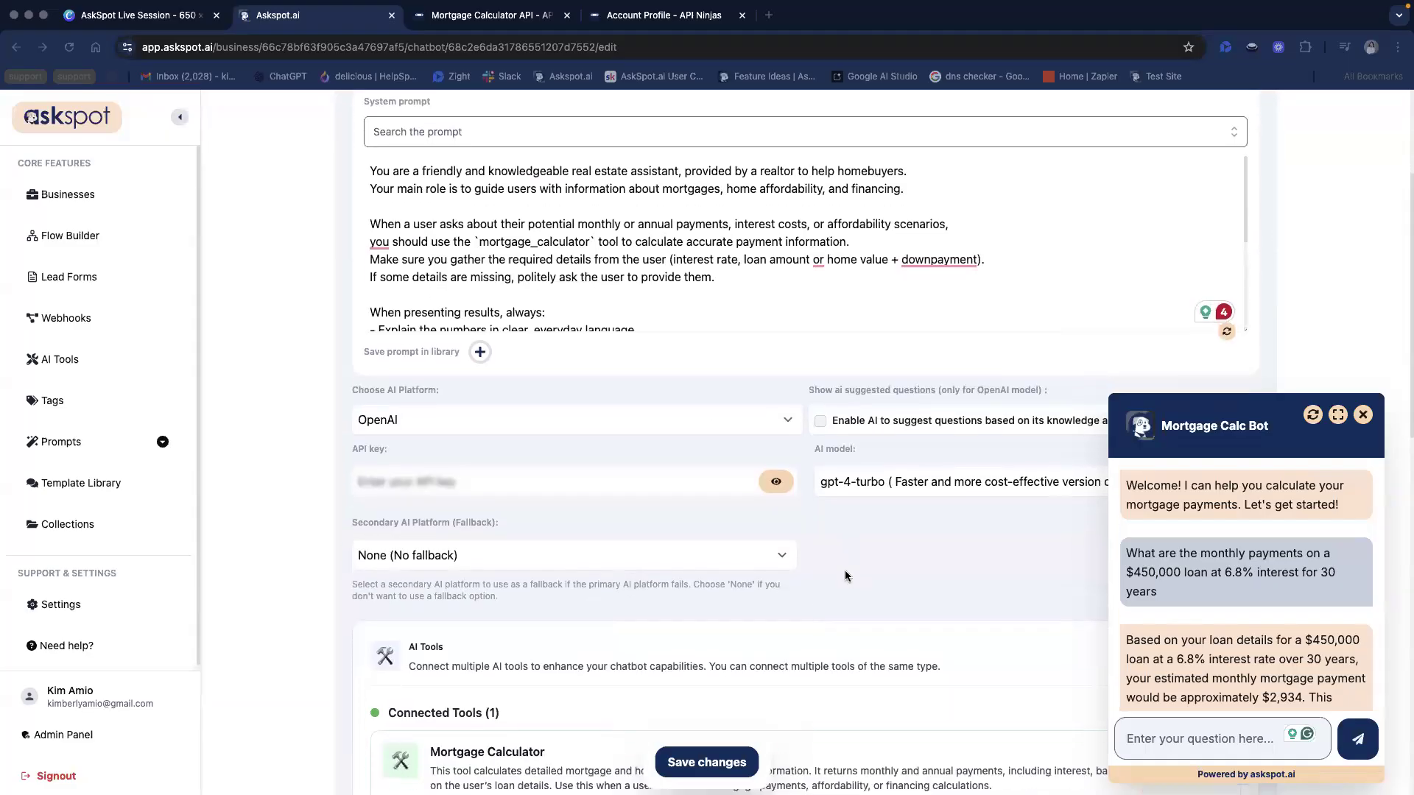
scroll(845, 576, "down", 1)
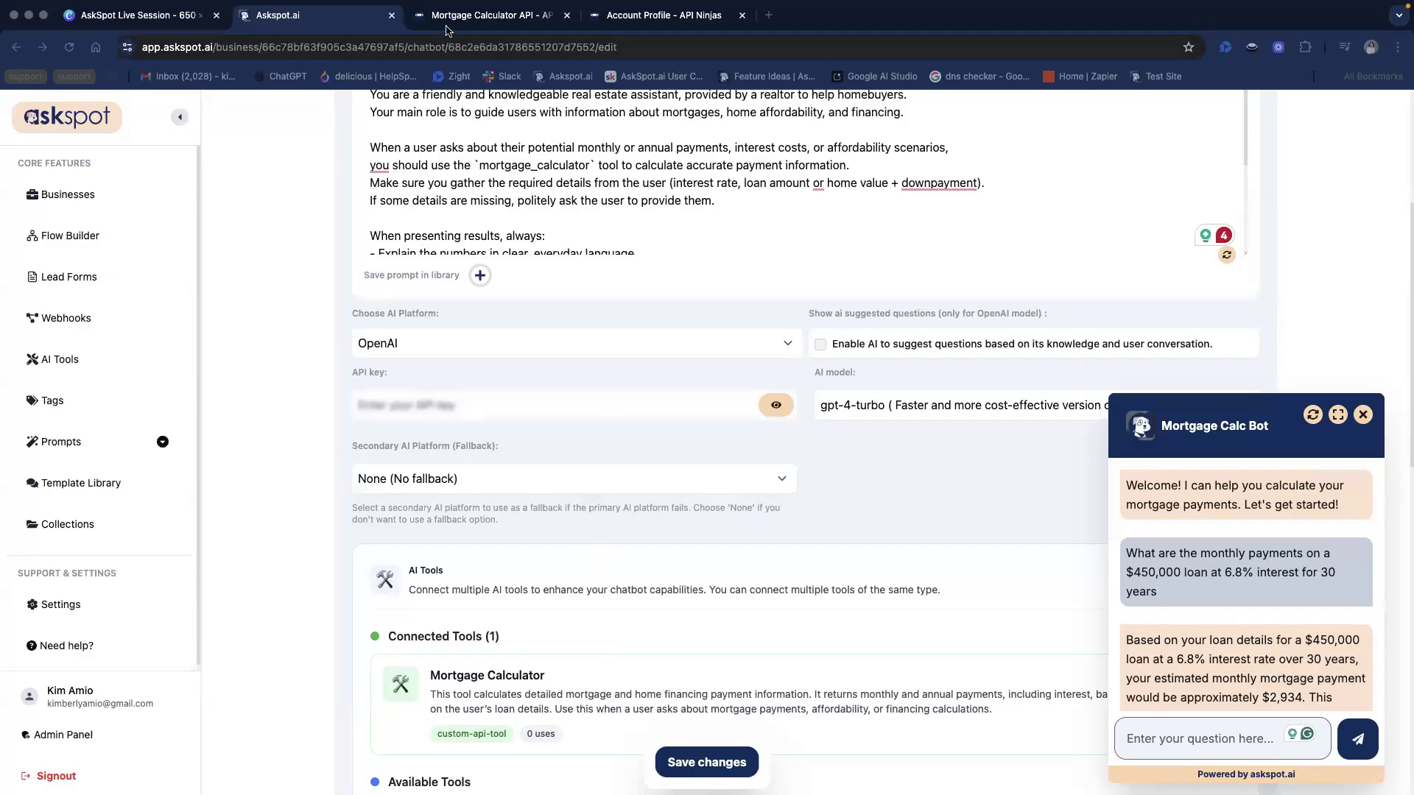
Start a new AI tool from the Mortgage Rates (API-Ninjas) template and proceed past its setup instructions
left_click(59, 359)
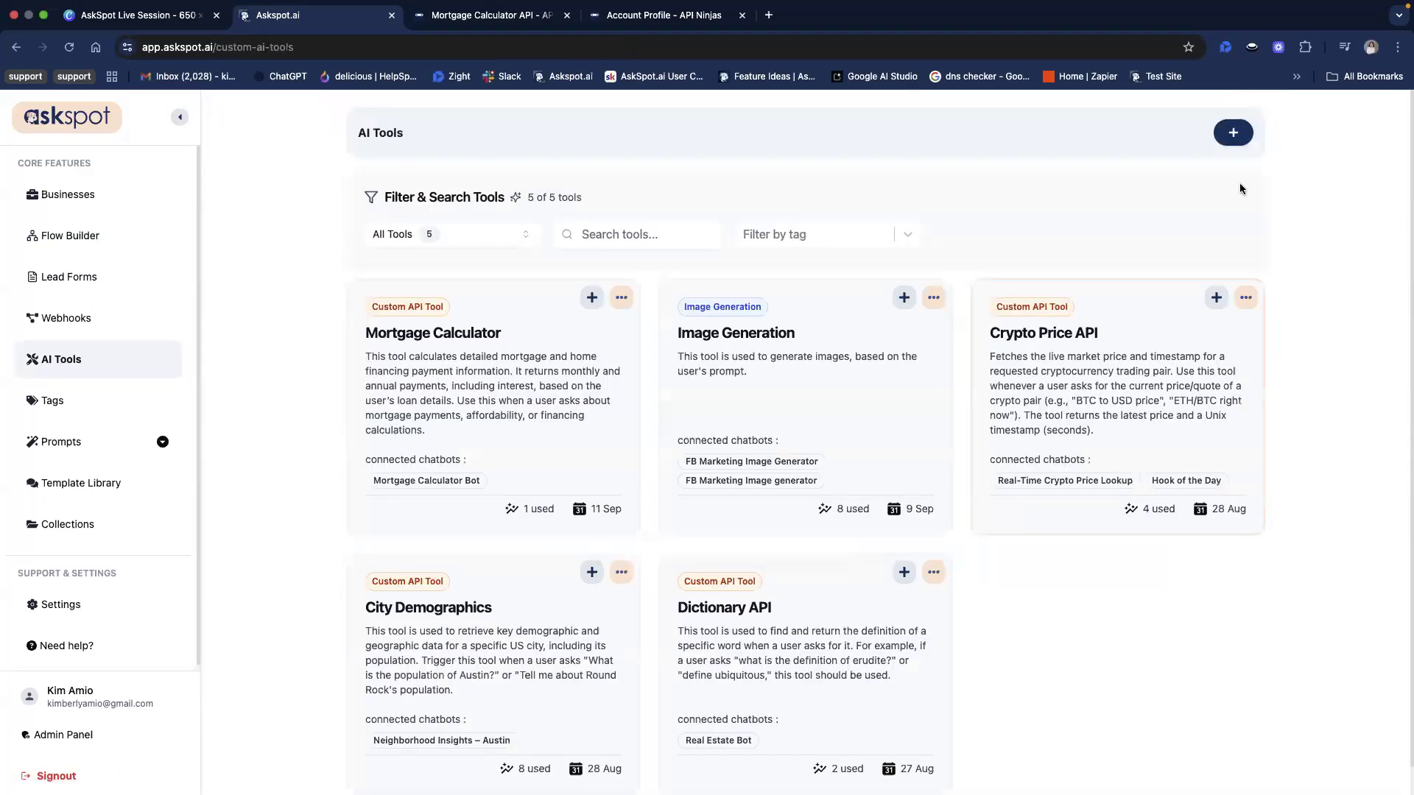
left_click(1234, 134)
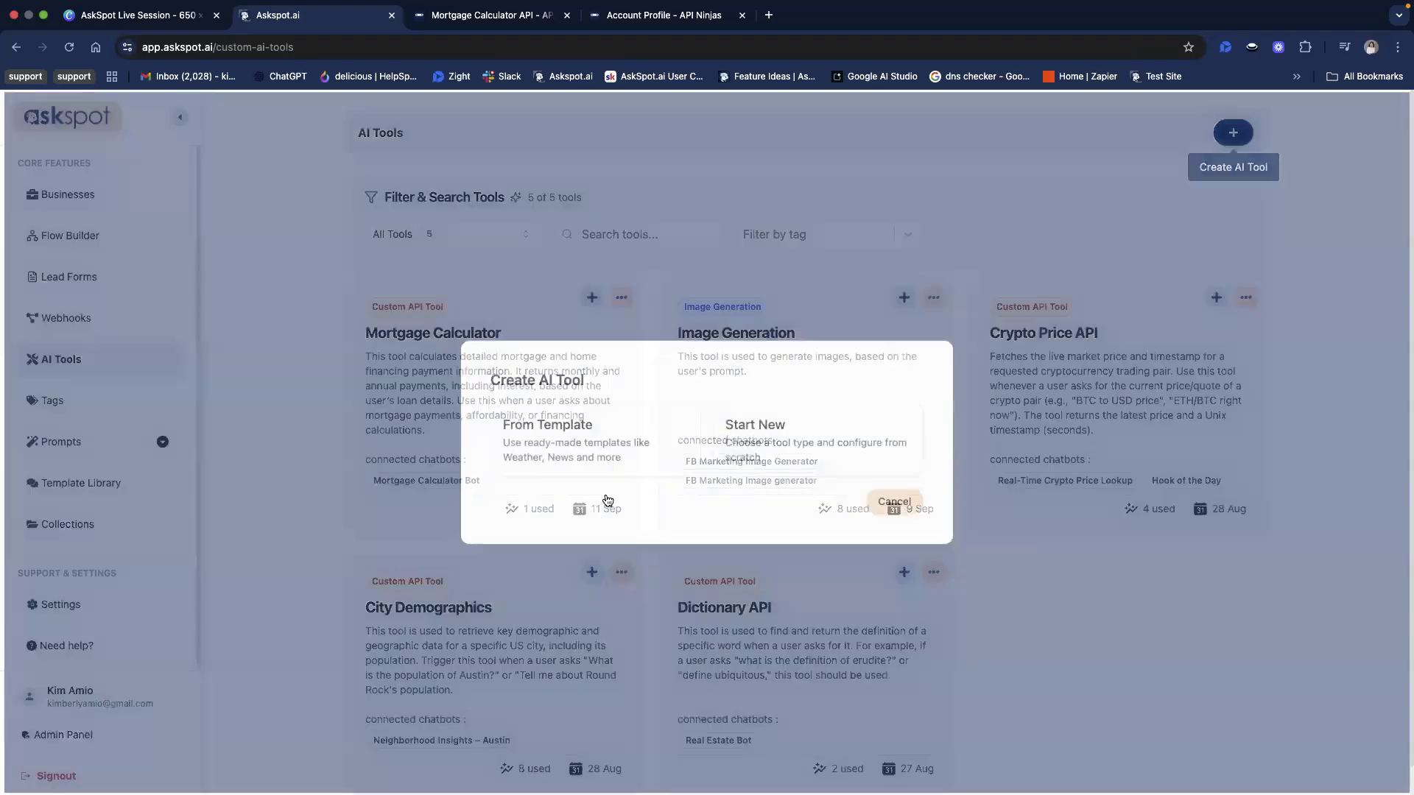
left_click(561, 478)
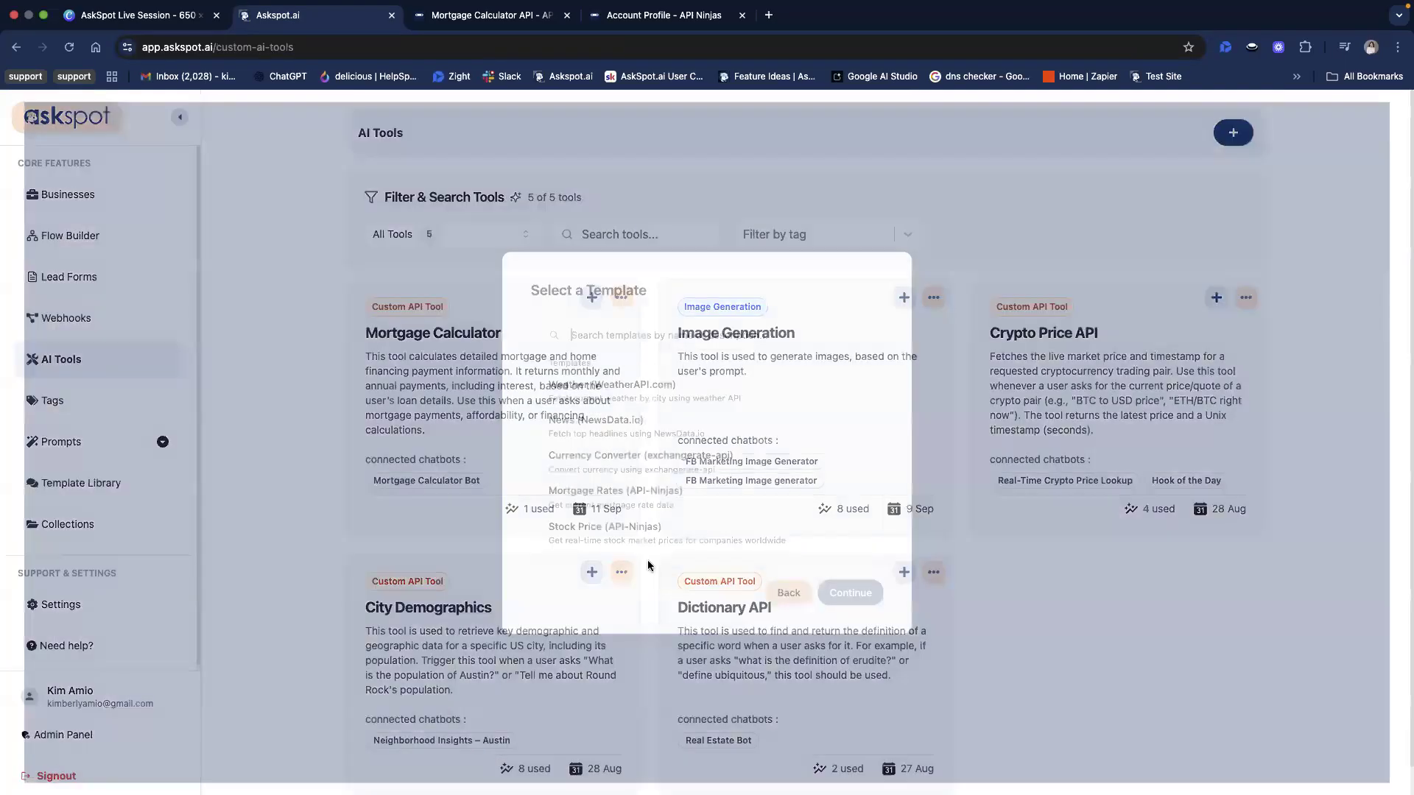
left_click(610, 509)
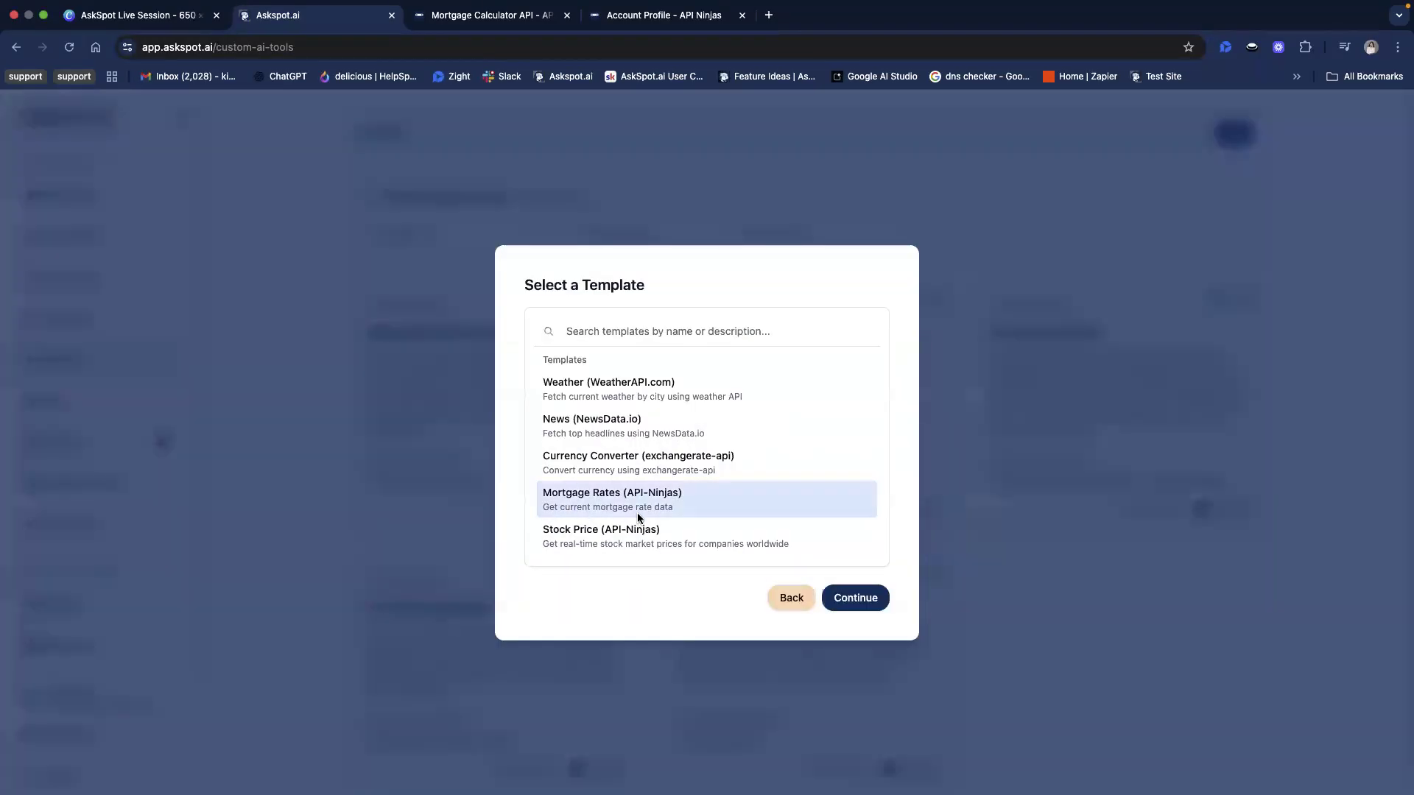
left_click(854, 599)
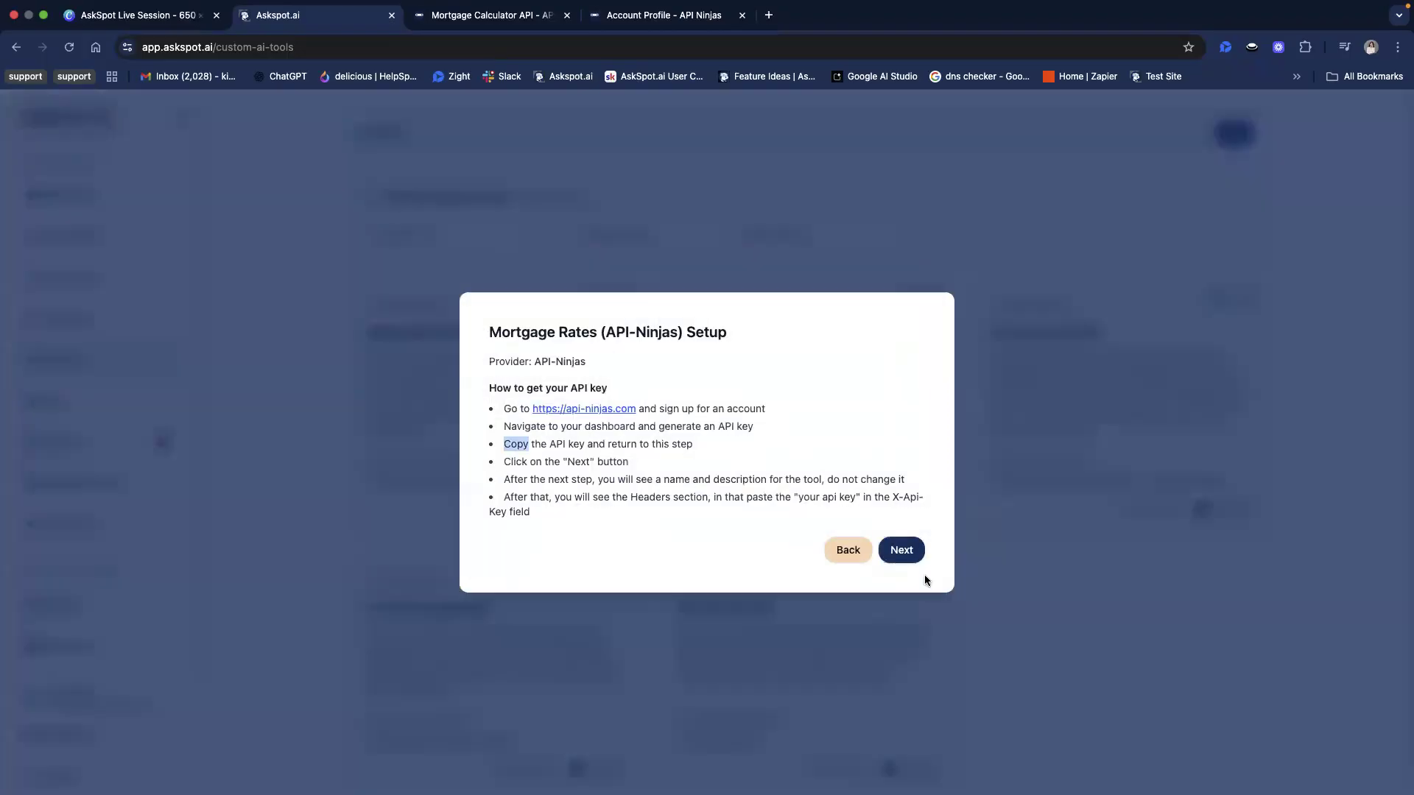
left_click(903, 551)
Review the prefilled tool name and description, keep them as they are, and continue to the custom API configuration
left_click_drag(399, 470, 483, 473)
left_click(557, 470)
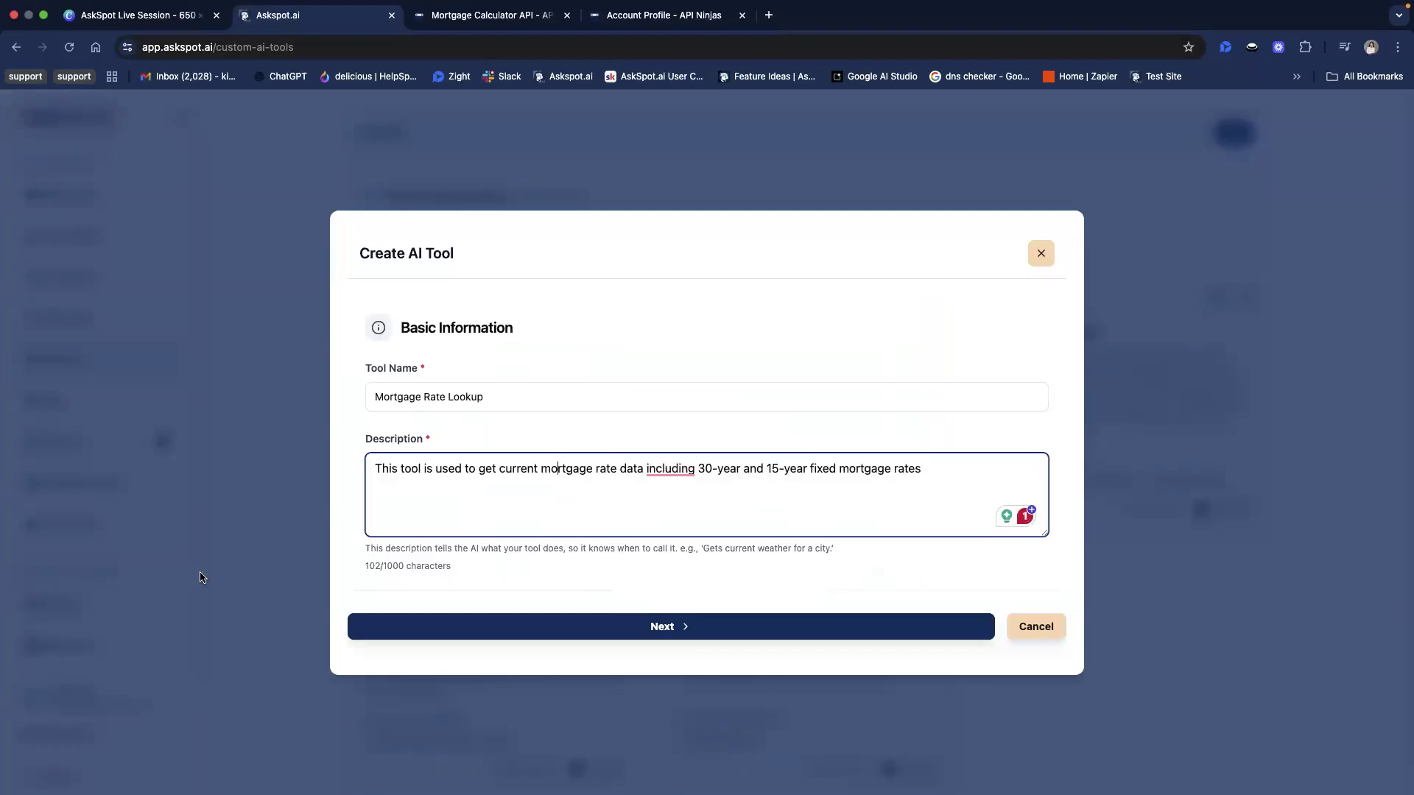
left_click(606, 569)
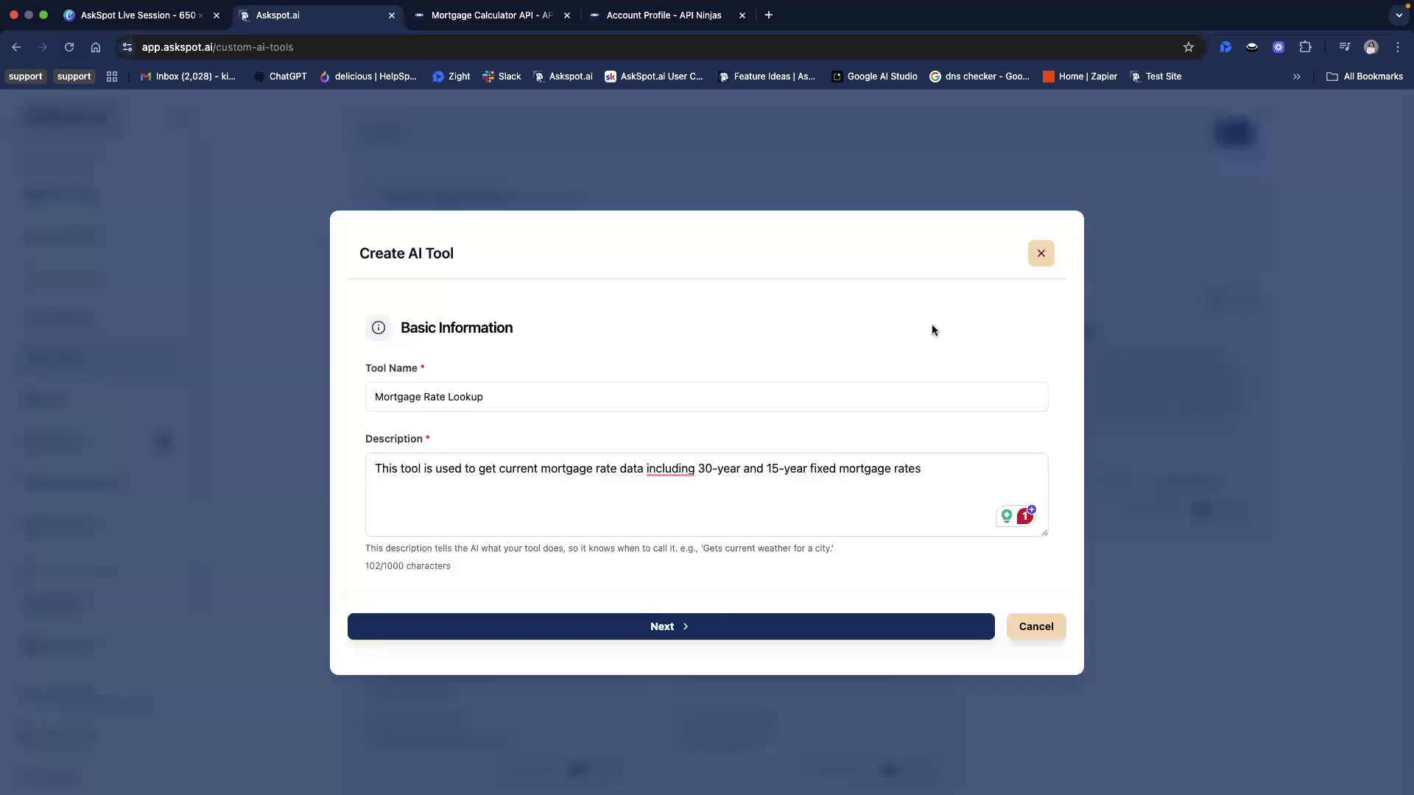
left_click(639, 631)
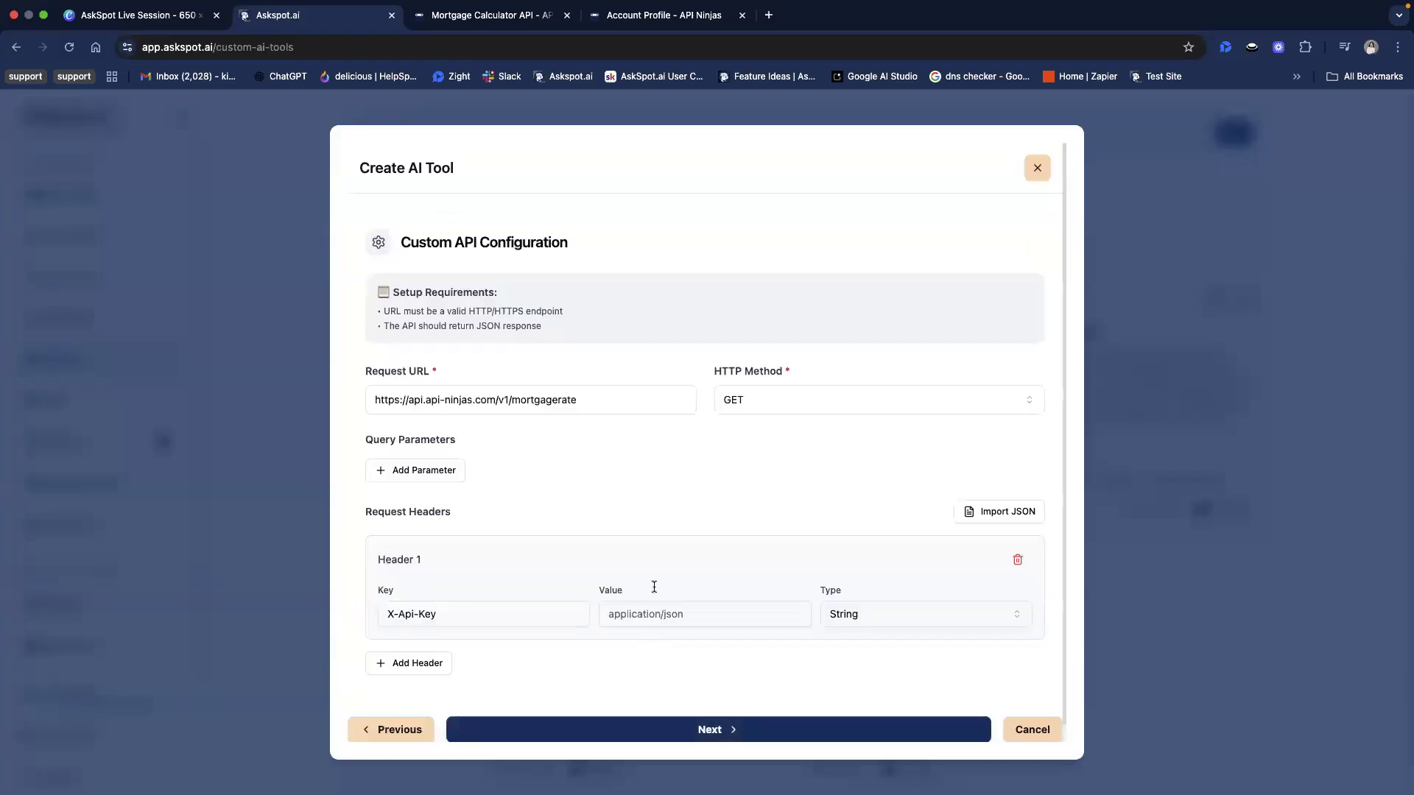
Paste the API key as the value of the X-Api-Key request header and continue to the advanced settings
scroll(653, 616, "down", 1)
left_click(627, 597)
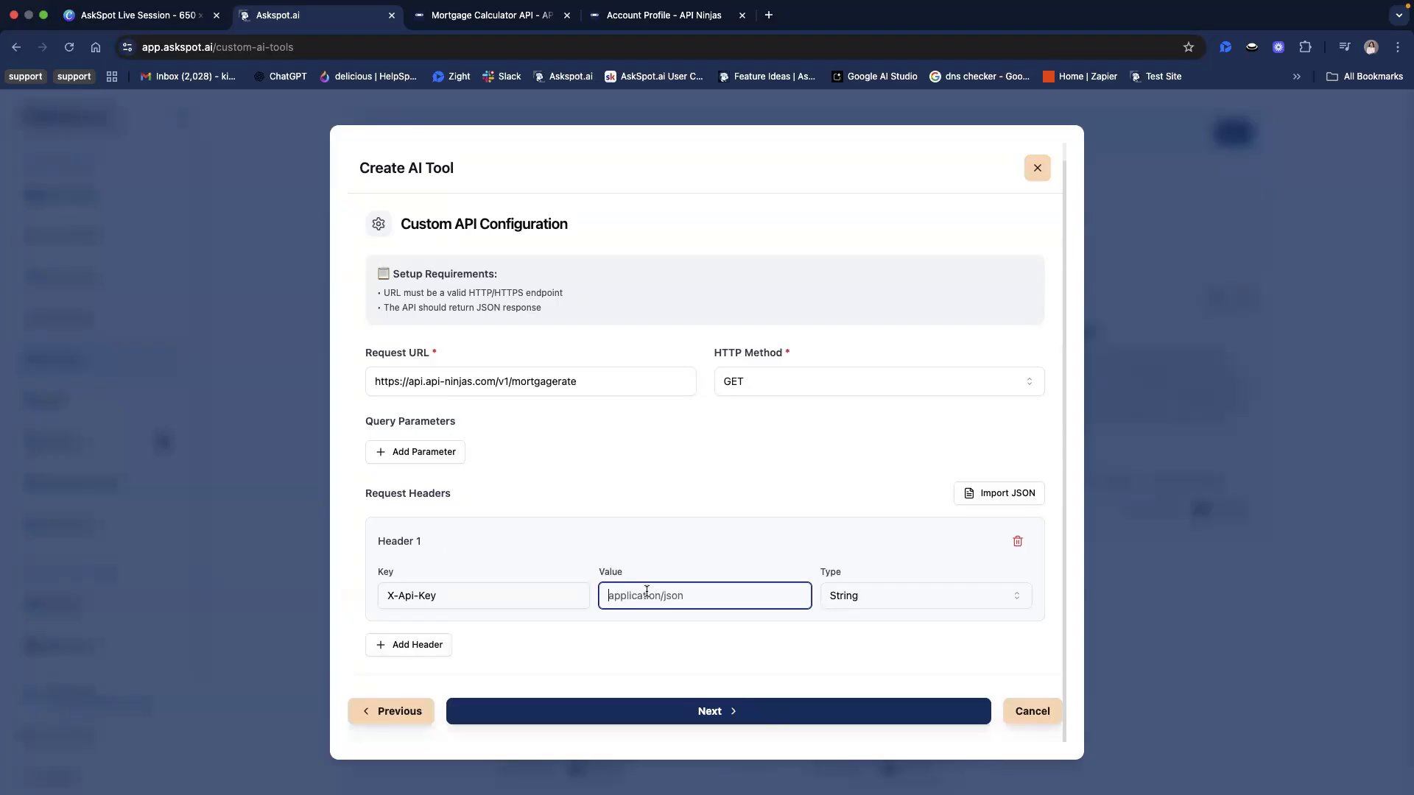
left_click(693, 705)
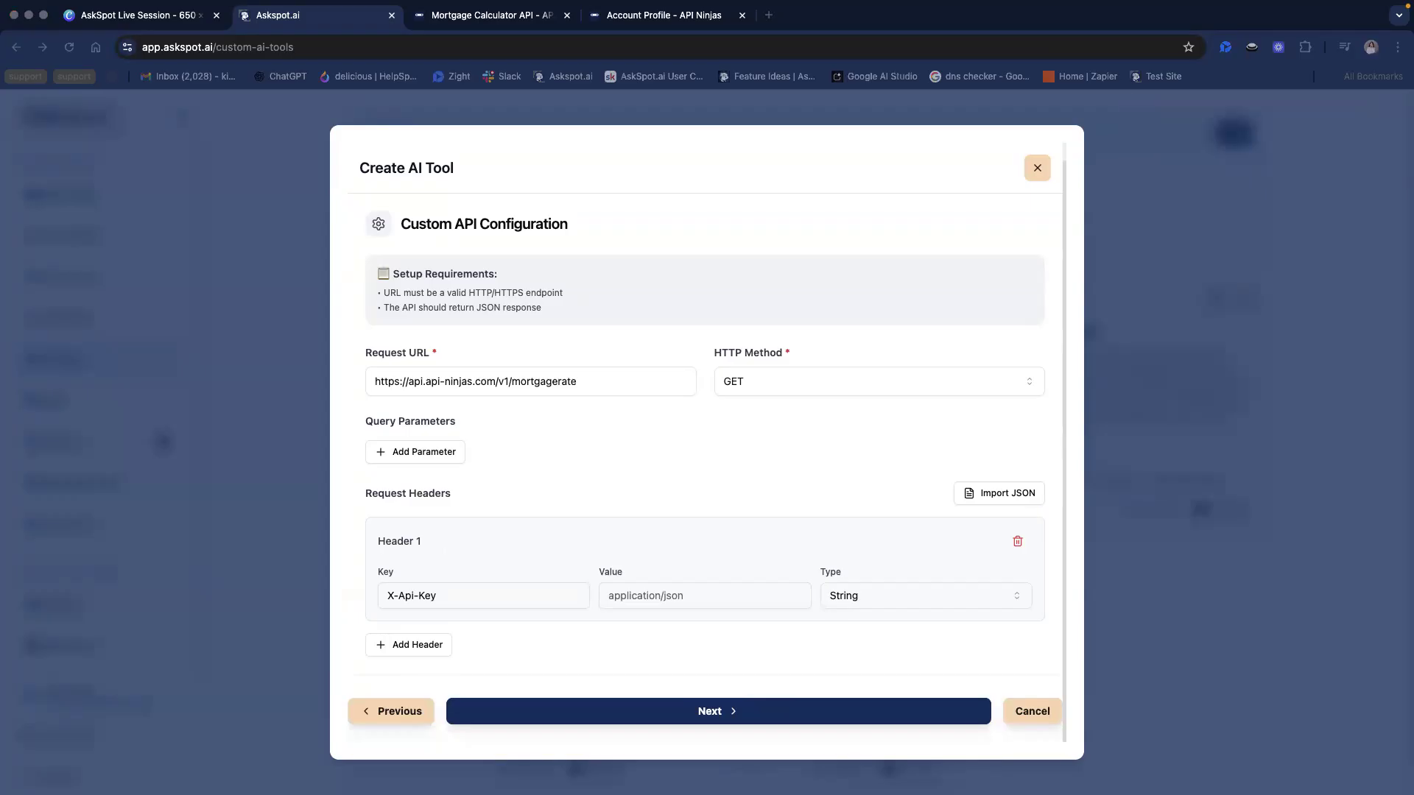
right_click(741, 595)
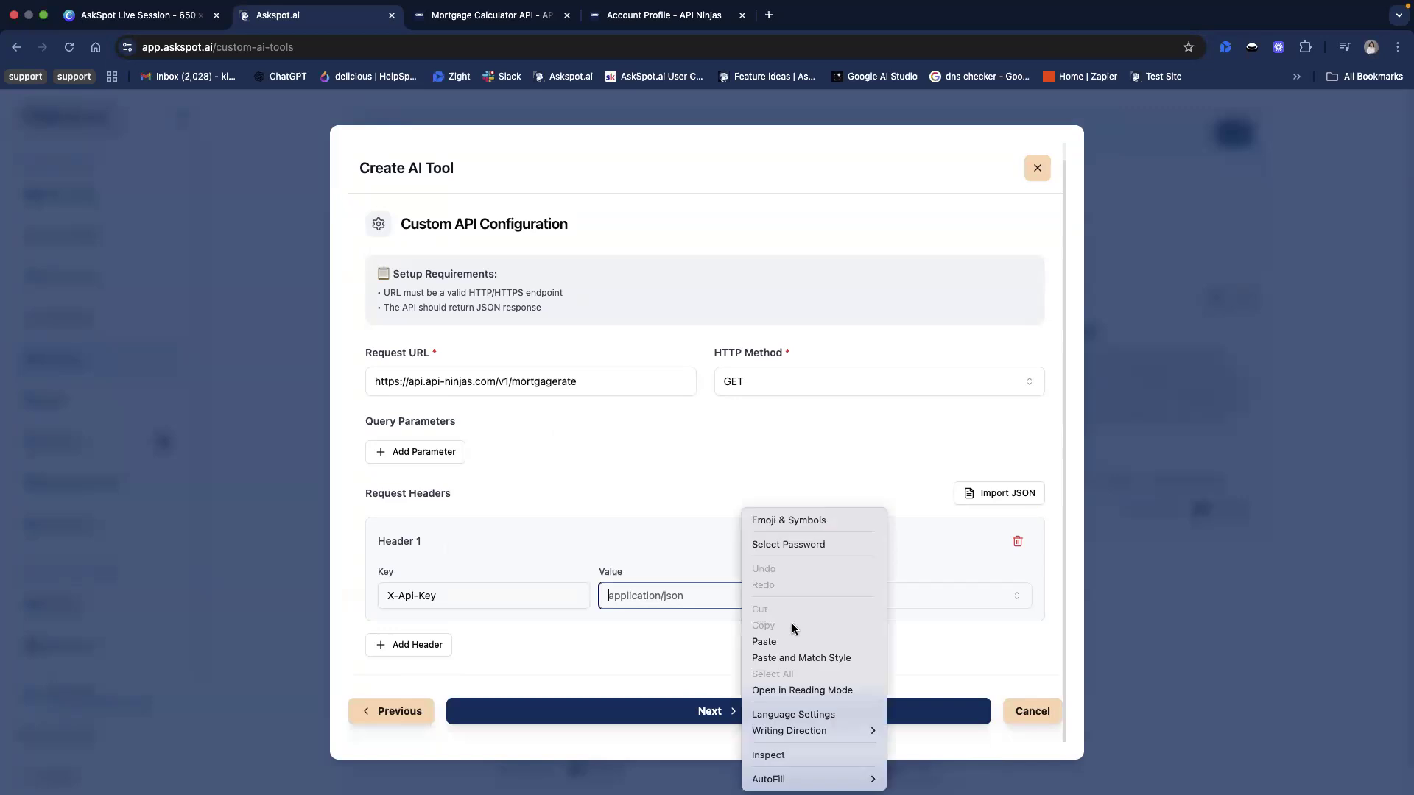
left_click(802, 643)
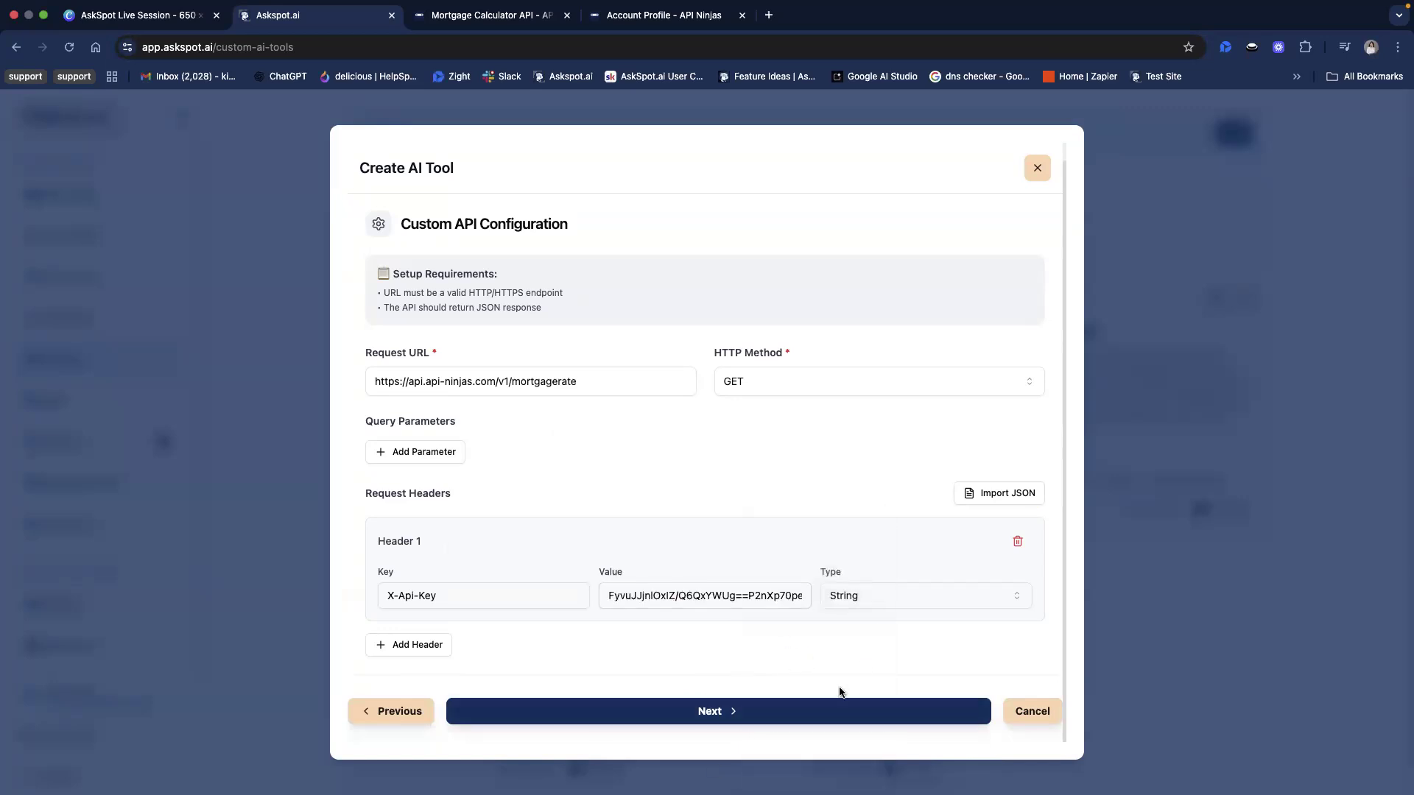
left_click(815, 713)
Leave the optional system prompt empty and create the Mortgage Rate Lookup tool
left_click(409, 458)
left_click_drag(367, 385, 464, 401)
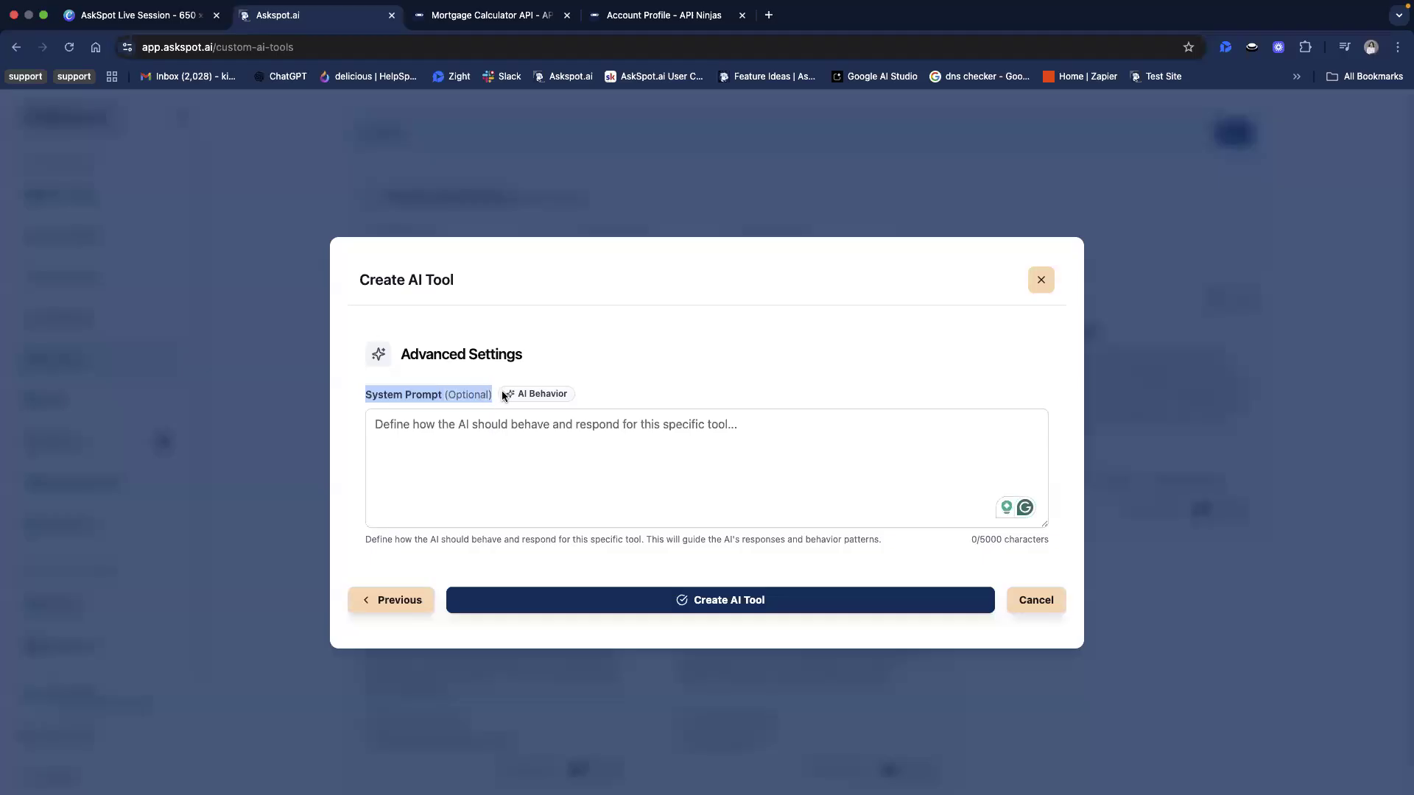
left_click(723, 609)
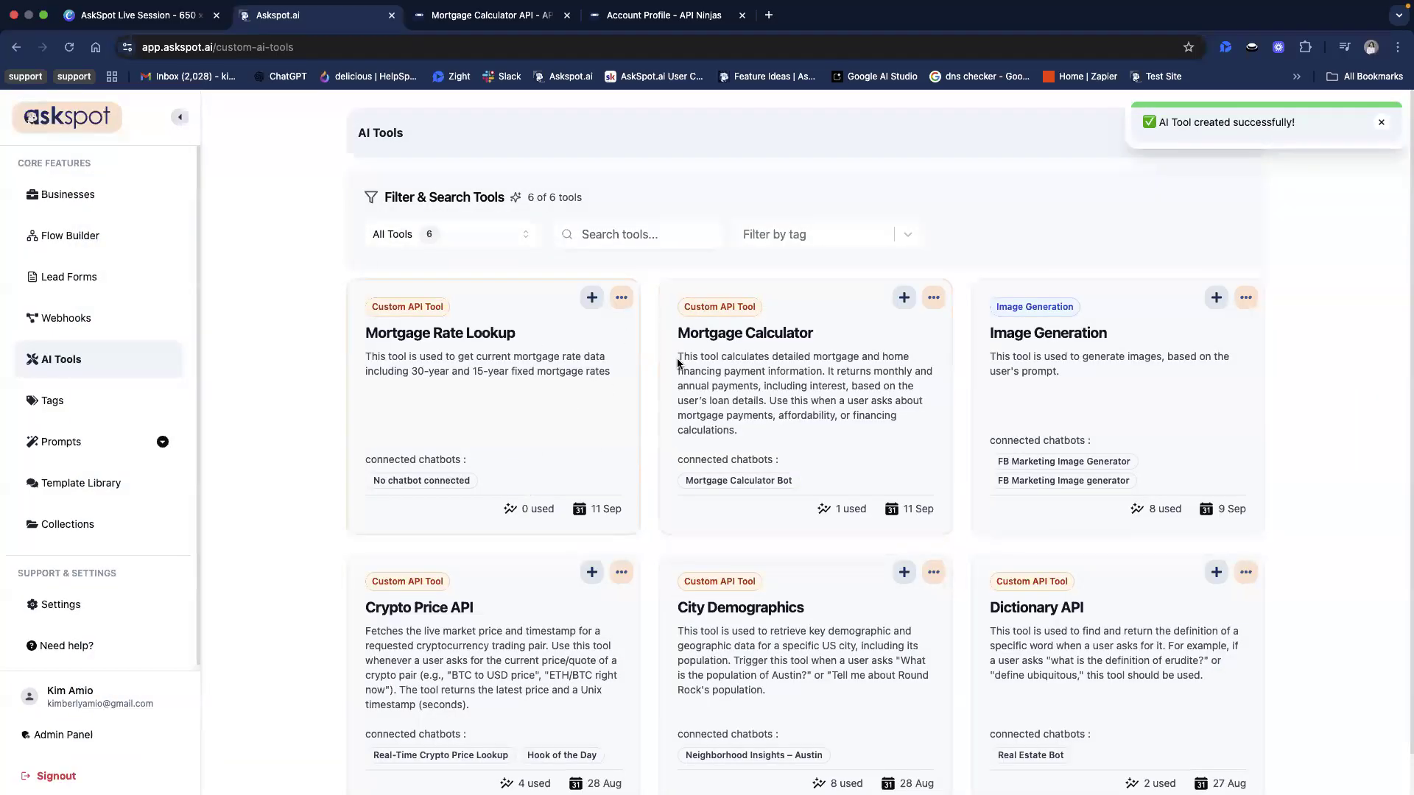
Examine the Mortgage Rate Lookup card's name and description, and look through the other tools in the AI tools list
left_click_drag(404, 327, 522, 372)
left_click(520, 376)
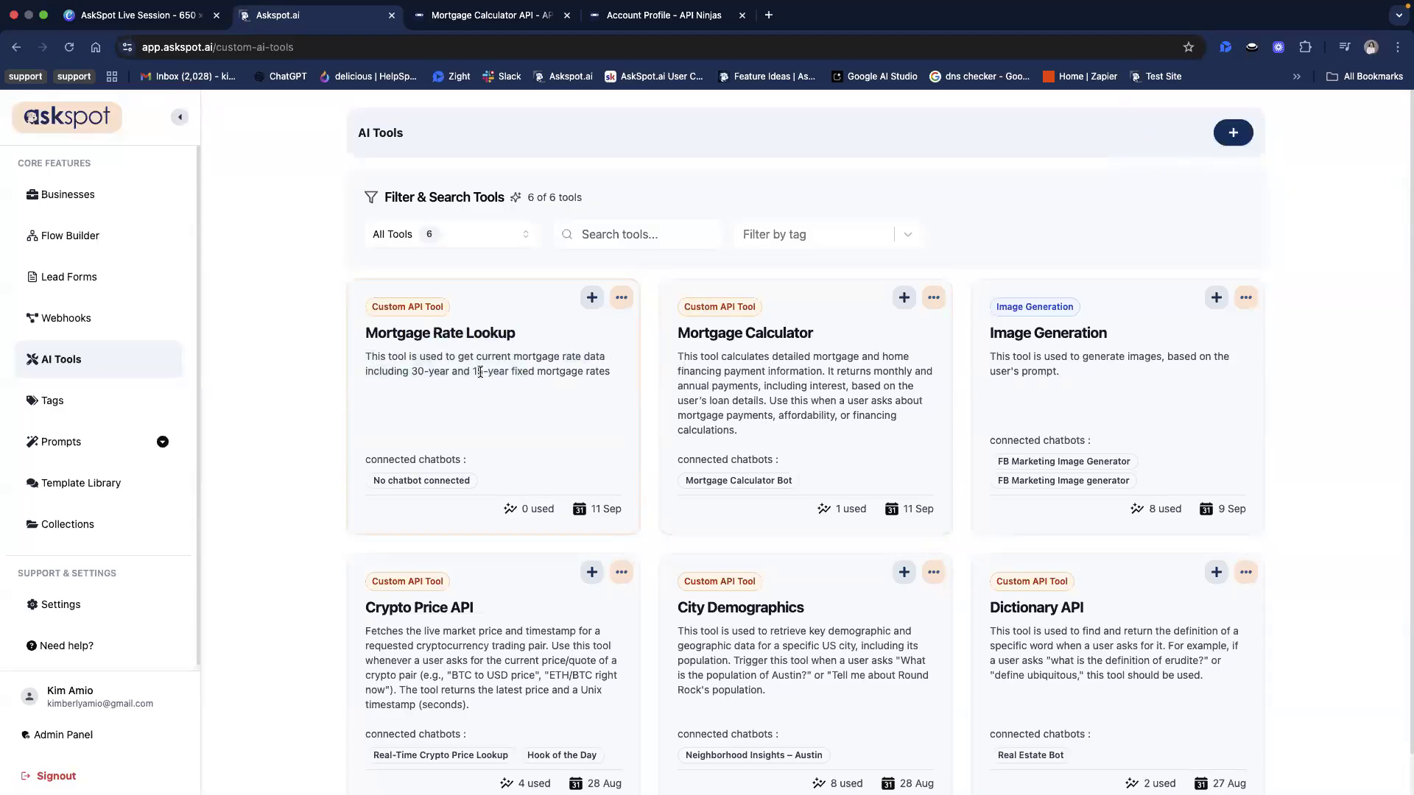
double_click(489, 347)
left_click(523, 402)
scroll(1243, 574, "down", 1)
scroll(1242, 575, "up", 1)
scroll(412, 403, "down", 1)
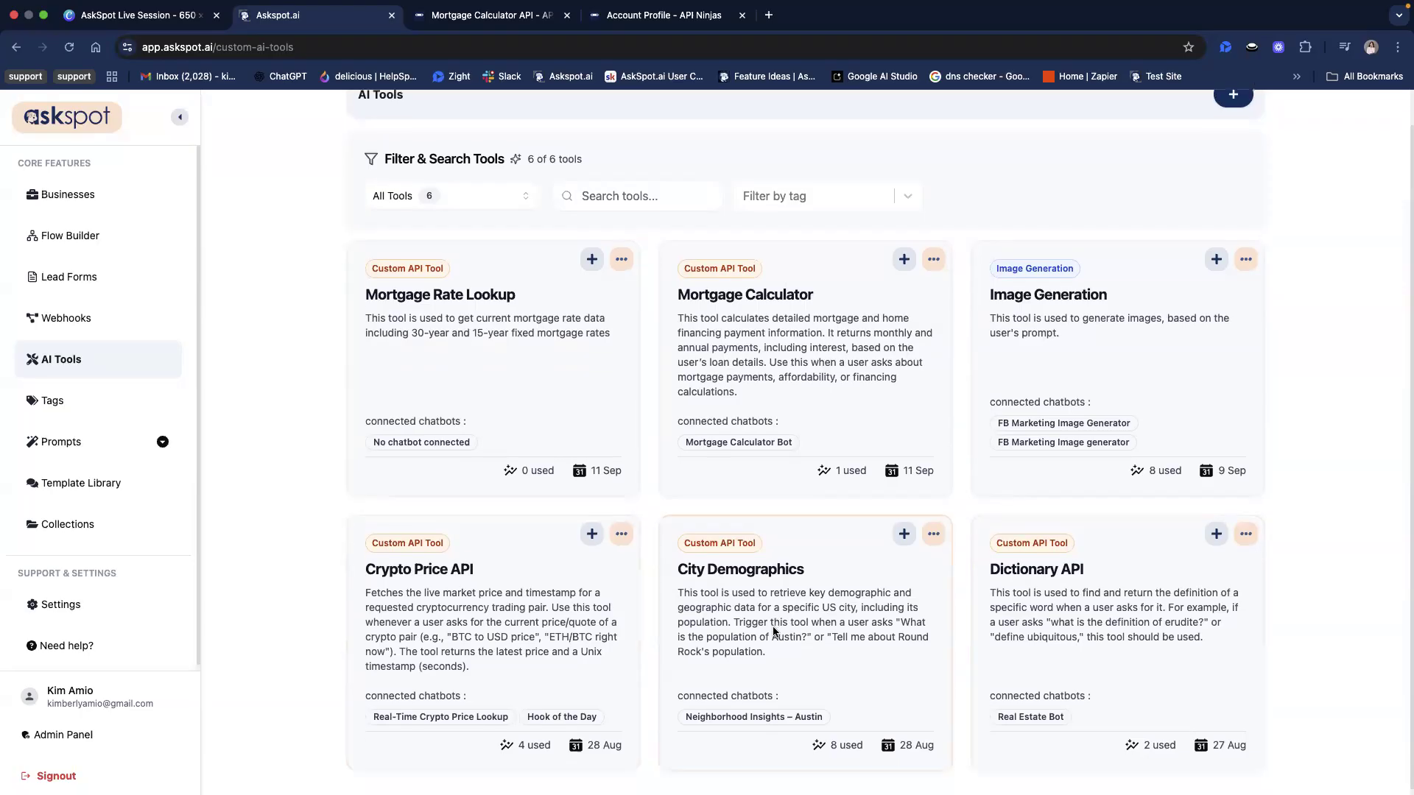
scroll(847, 578, "down", 1)
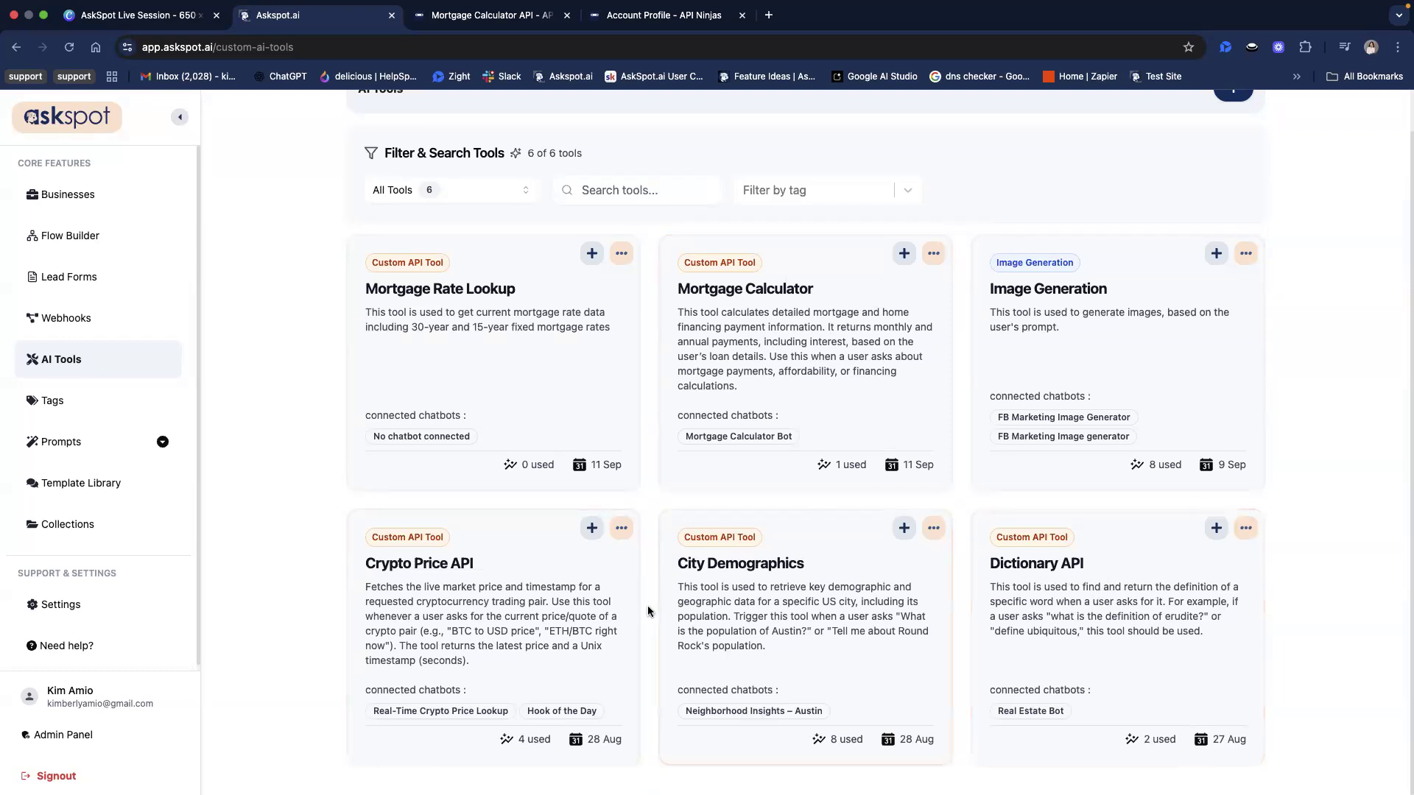
scroll(810, 629, "up", 1)
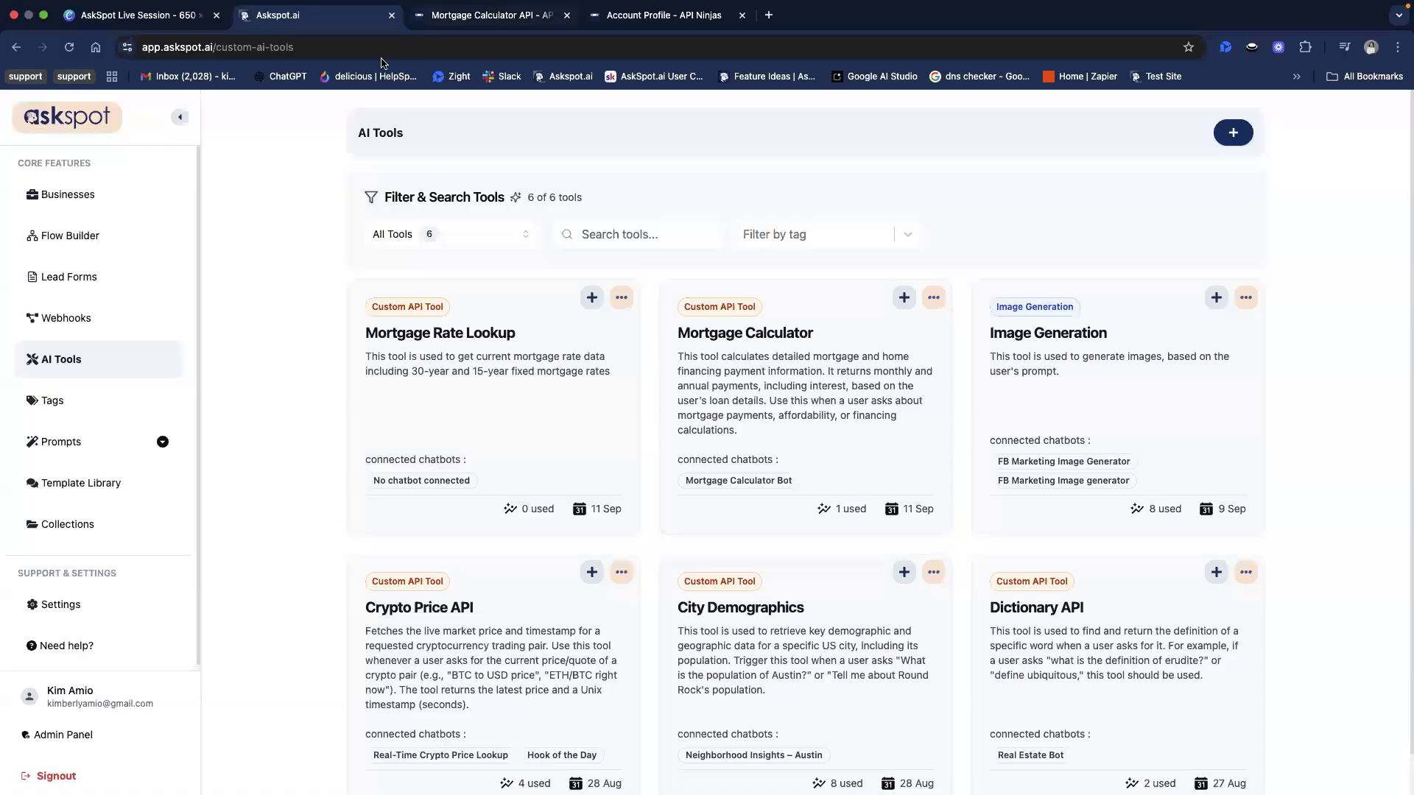
Switch to the API Ninjas Mortgage Calculator documentation and browse the categories of other available APIs
left_click(441, 14)
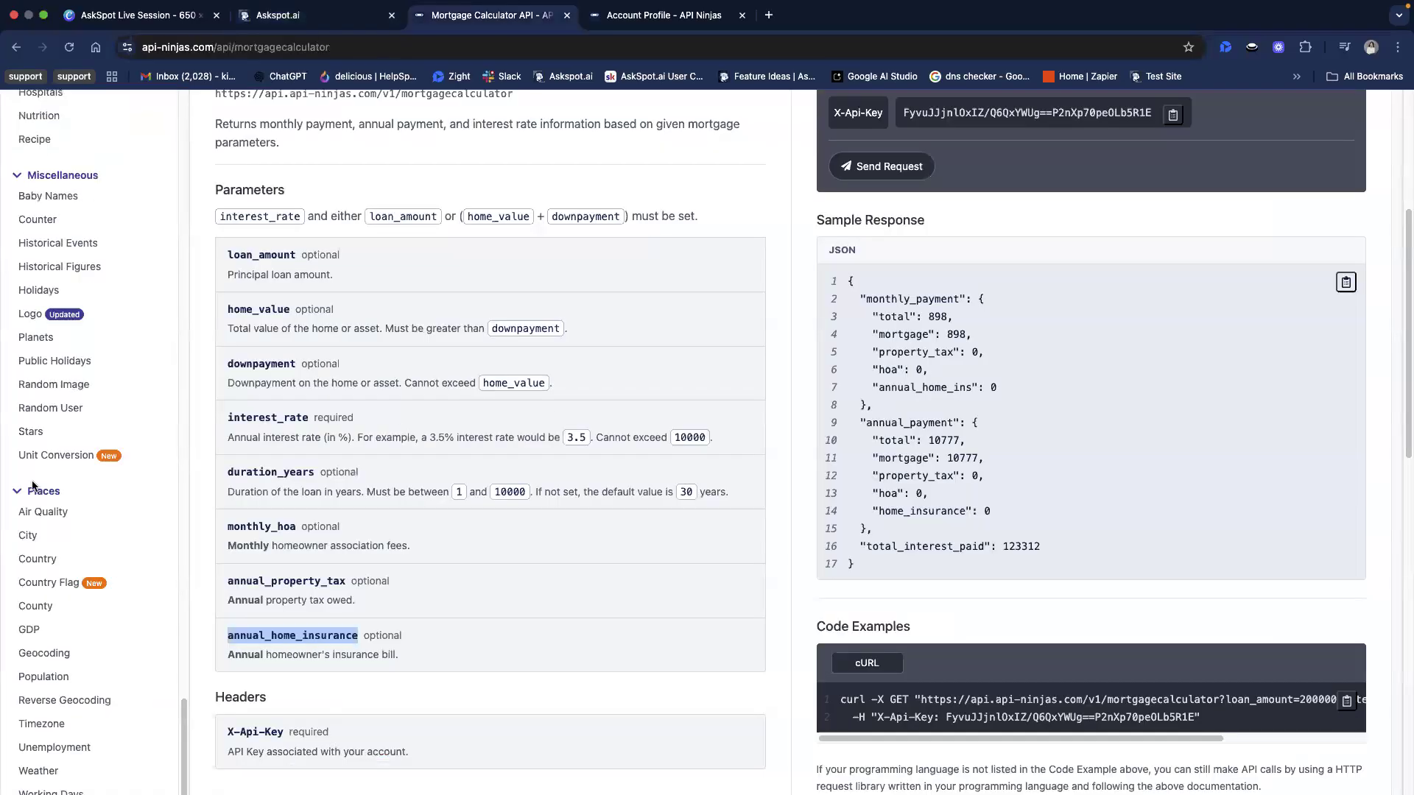
scroll(34, 486, "down", 2)
scroll(135, 490, "up", 5)
scroll(195, 466, "up", 1)
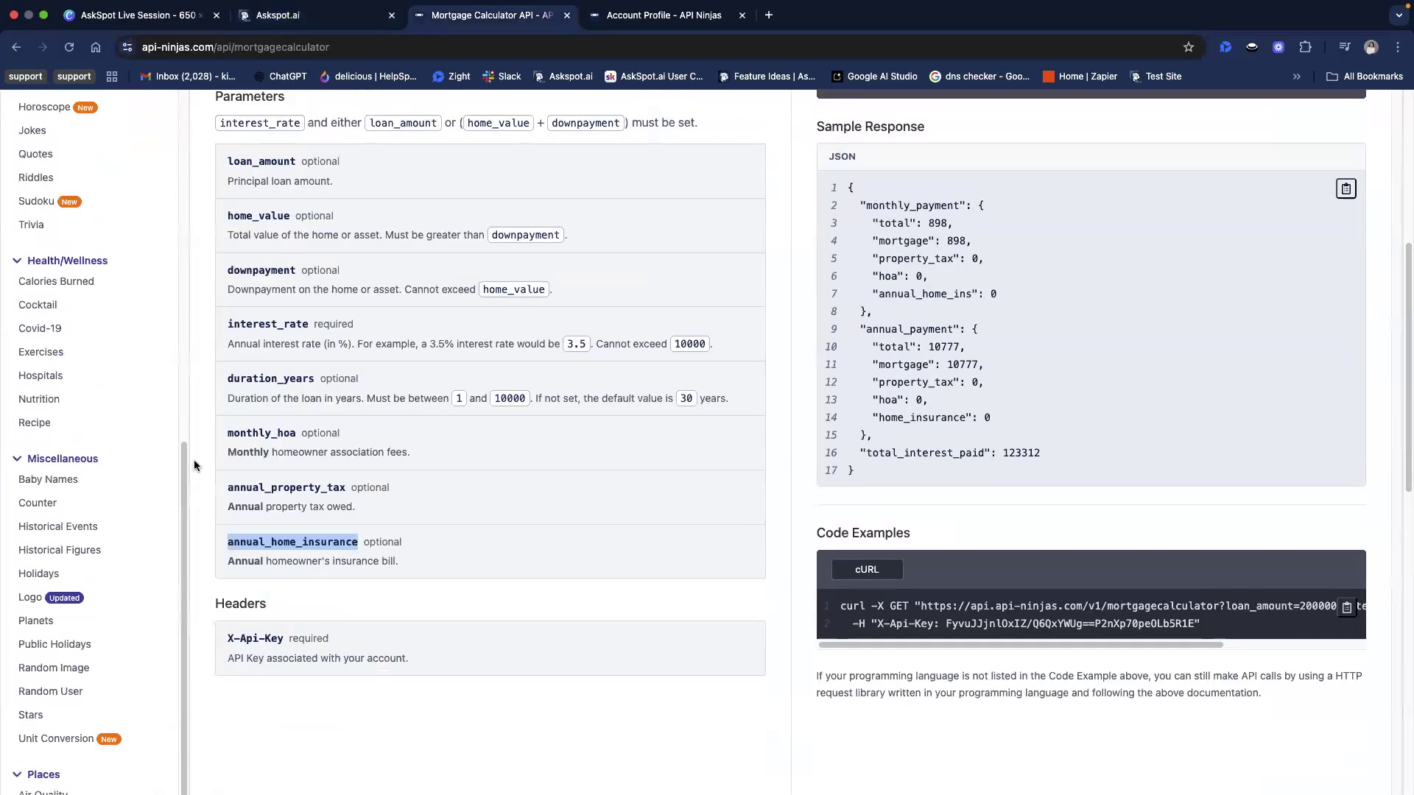
scroll(193, 460, "up", 3)
scroll(149, 469, "up", 2)
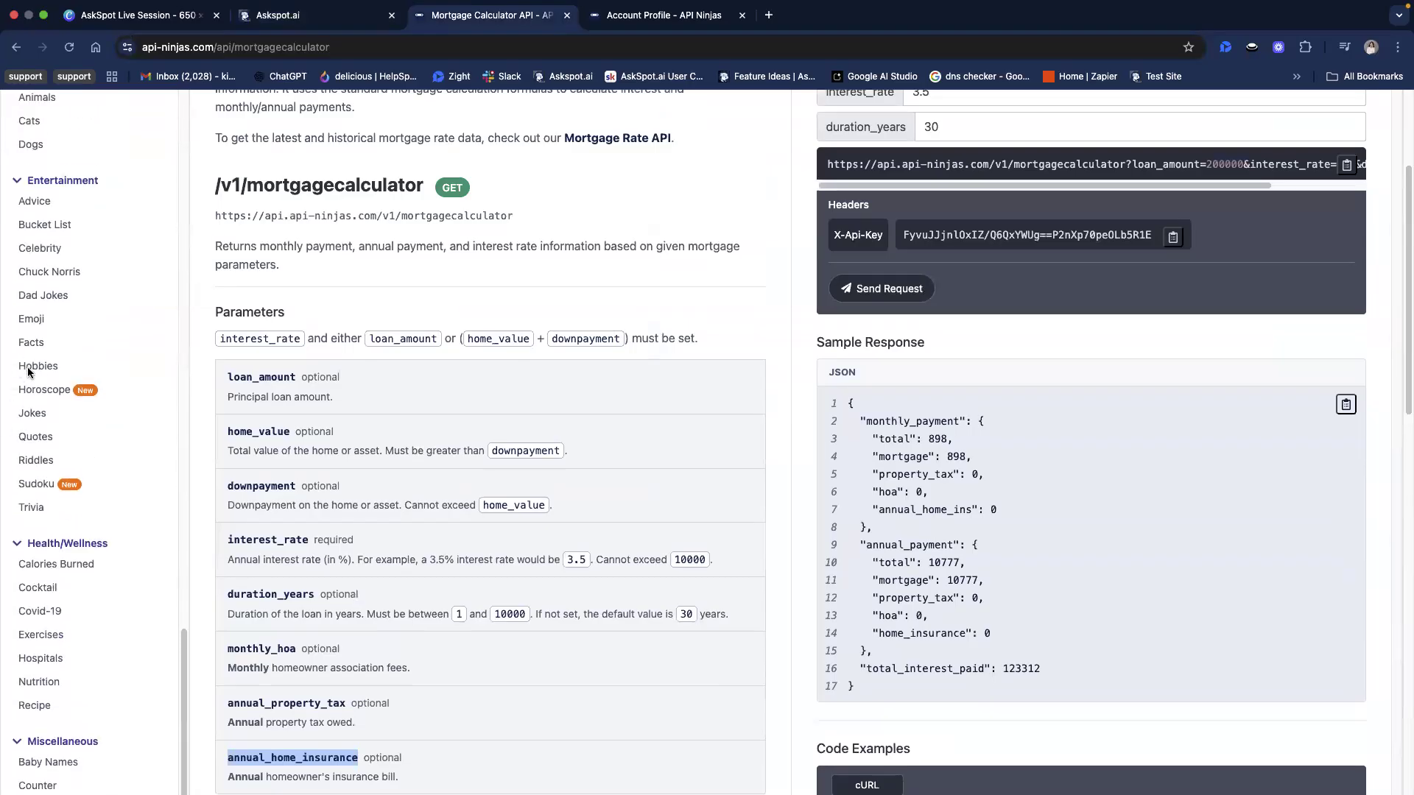
Open the Trivia API documentation and examine its description, endpoint and question allowances for free and premium users
left_click(31, 507)
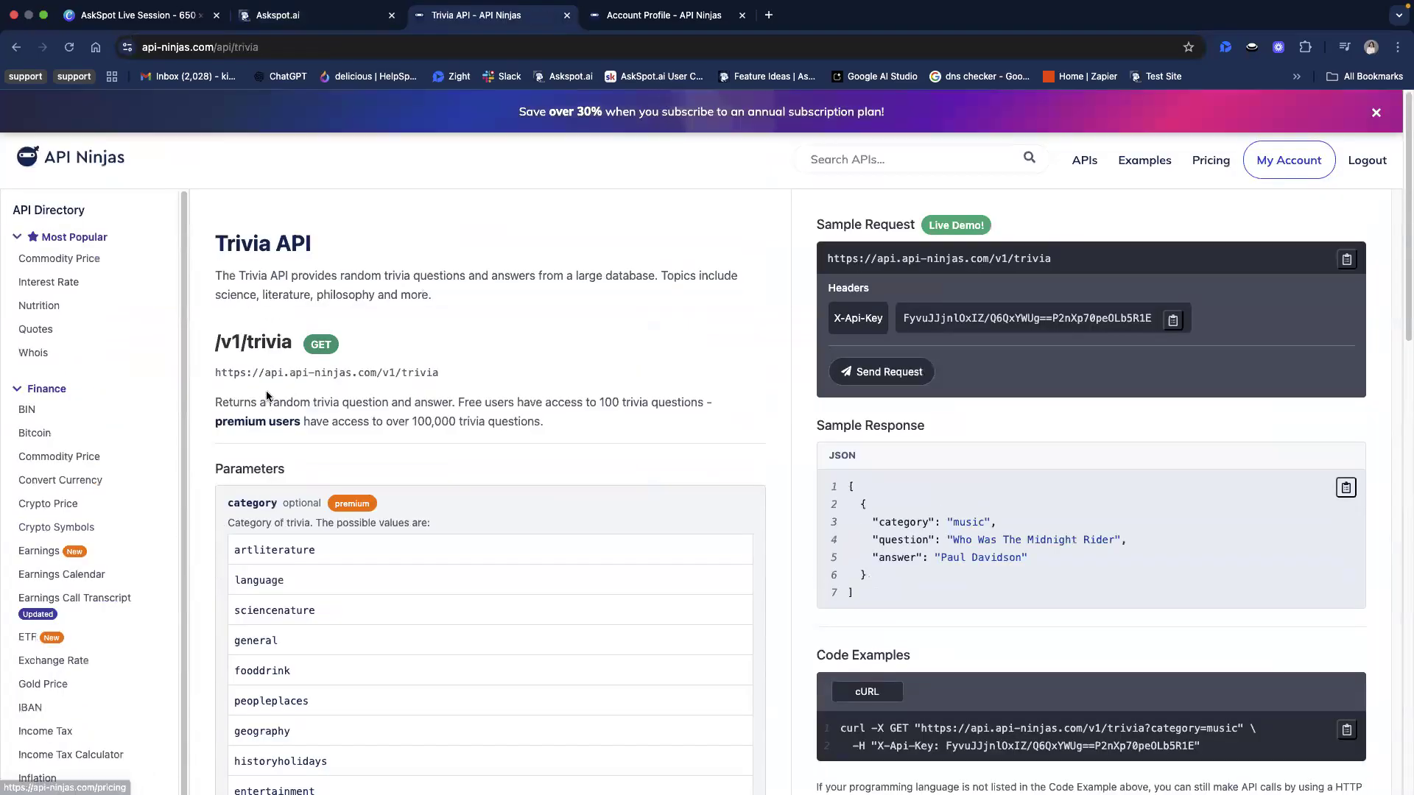
scroll(309, 398, "down", 1)
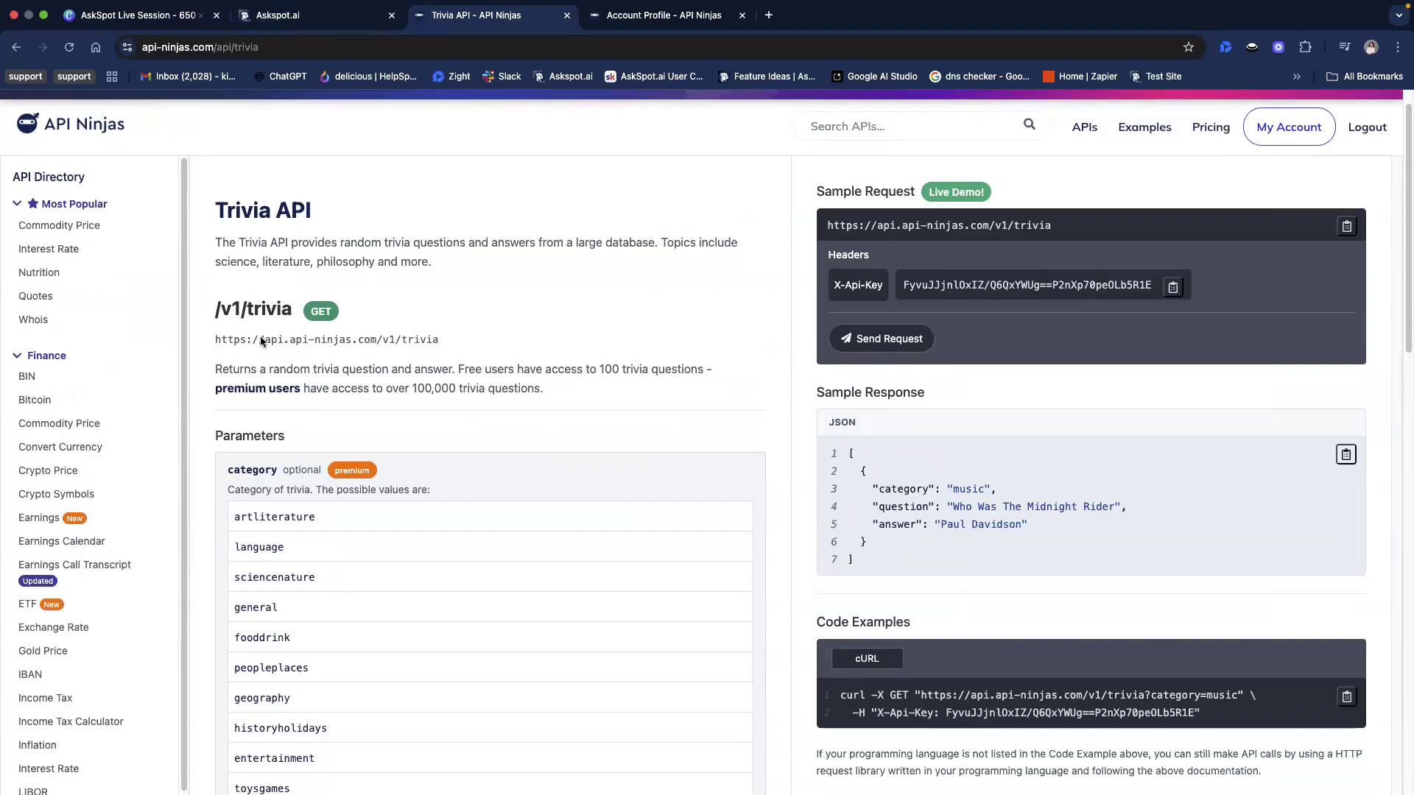
scroll(264, 302, "down", 1)
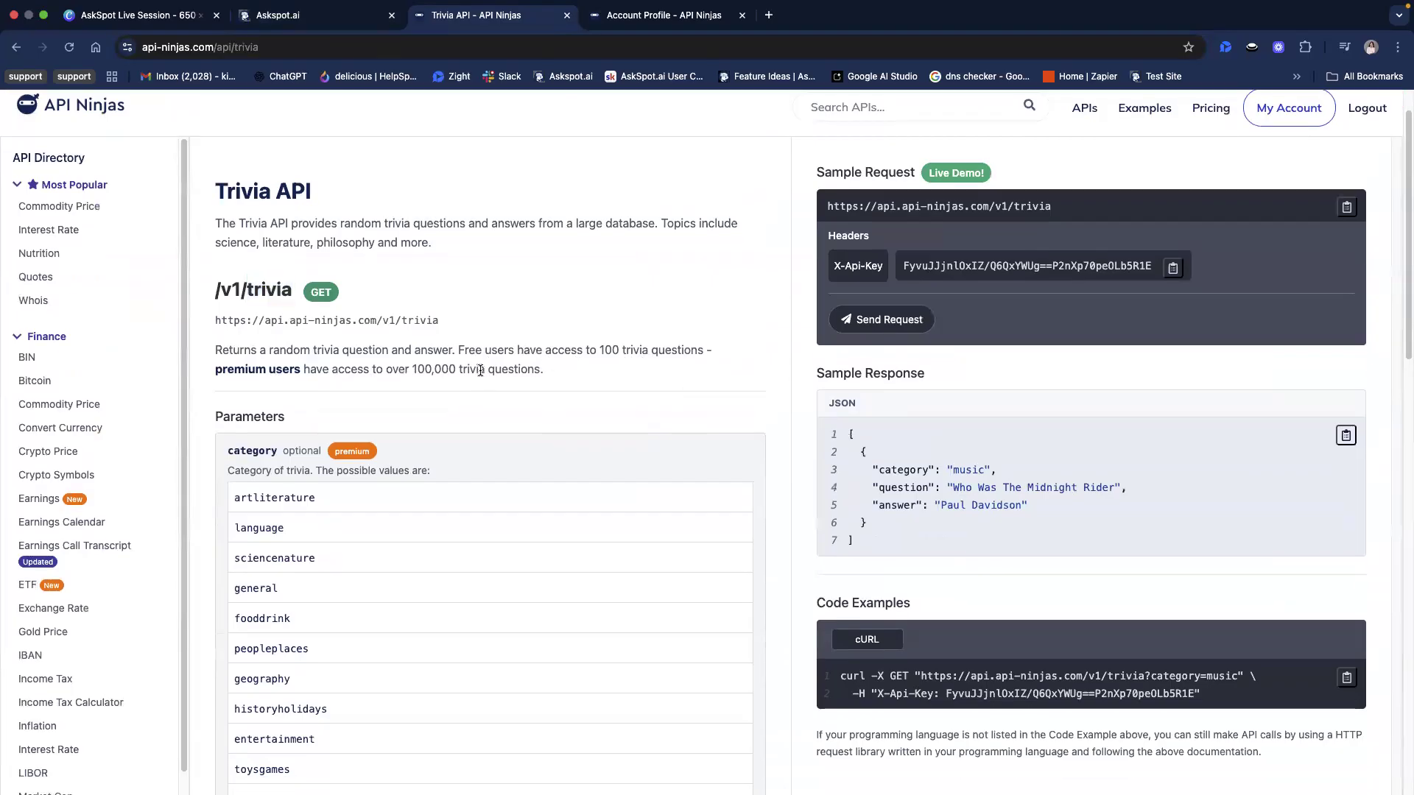
triple_click(230, 192)
left_click(331, 209)
scroll(674, 411, "down", 1)
left_click_drag(214, 350, 457, 352)
left_click(442, 352)
left_click(558, 355)
scroll(550, 376, "up", 2)
left_click_drag(458, 402, 596, 402)
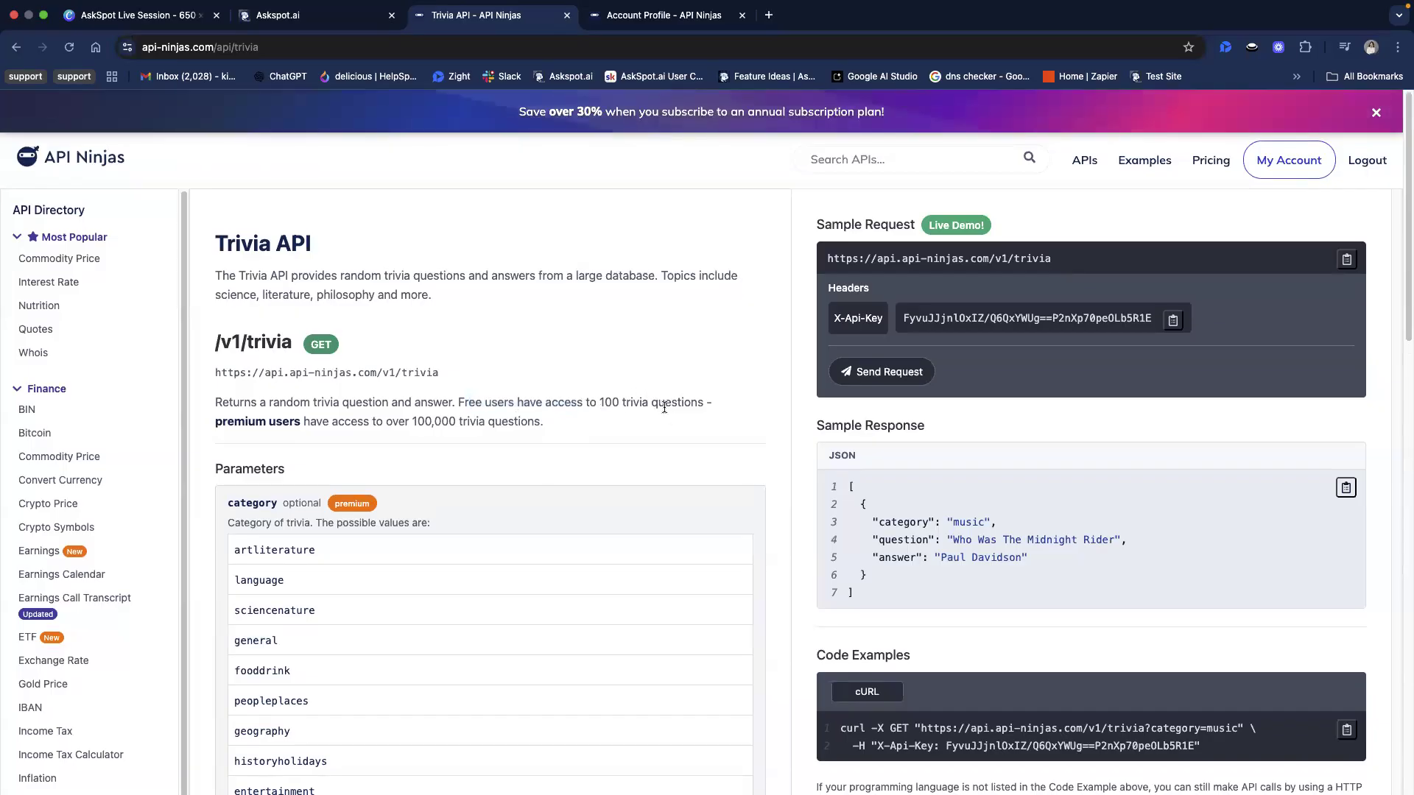
double_click(608, 398)
left_click(607, 404)
Examine the Trivia API's category values and its optional limit parameter
scroll(331, 433, "down", 5)
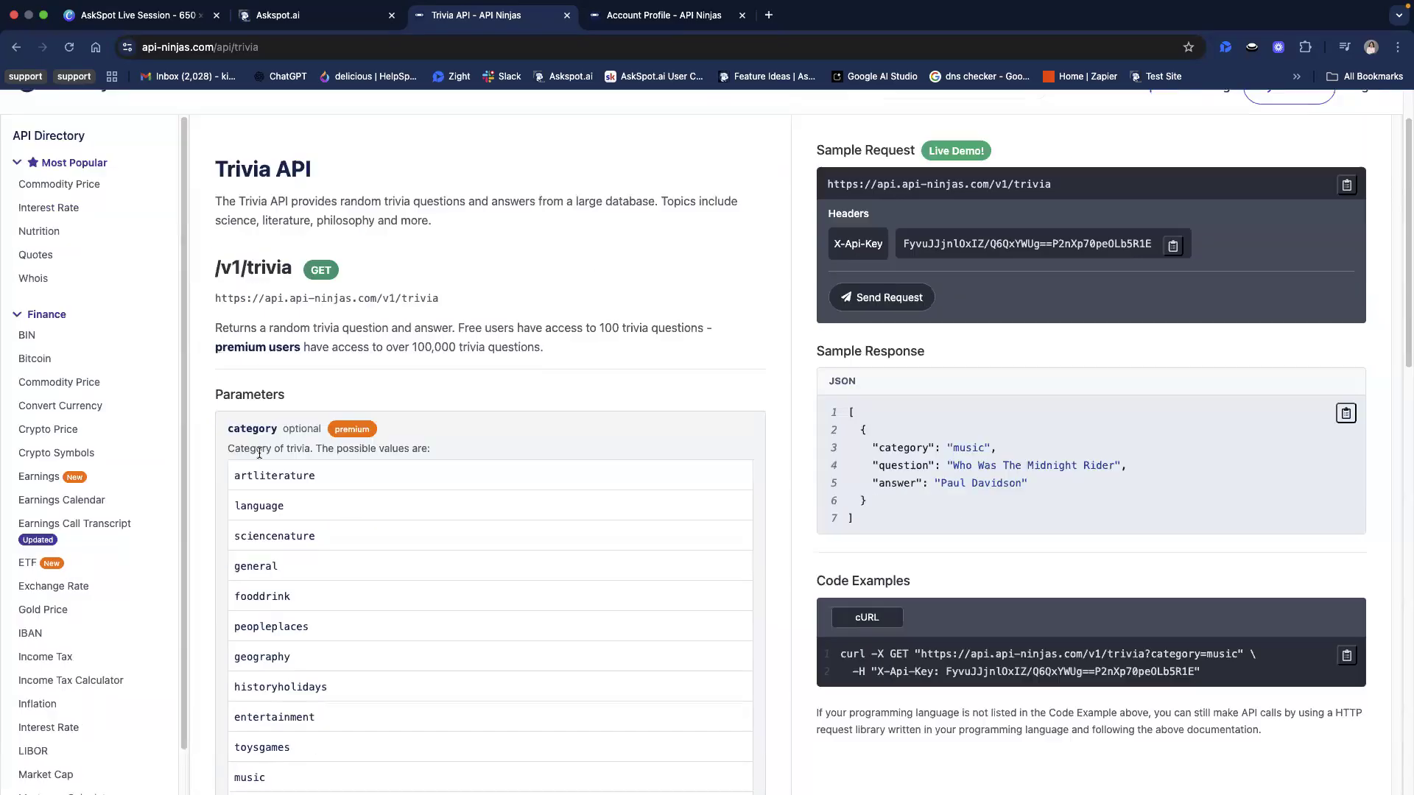
scroll(340, 423, "down", 3)
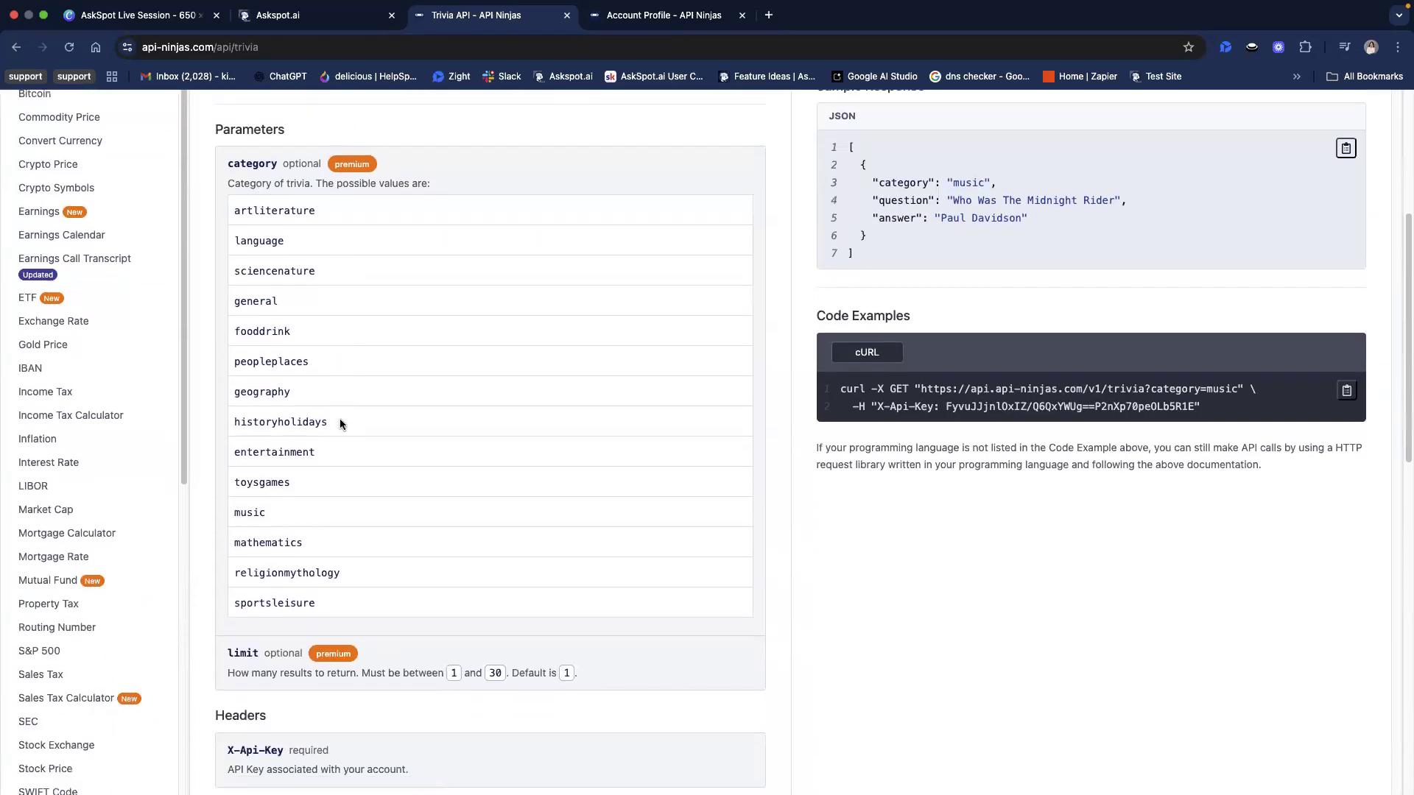
scroll(341, 420, "up", 7)
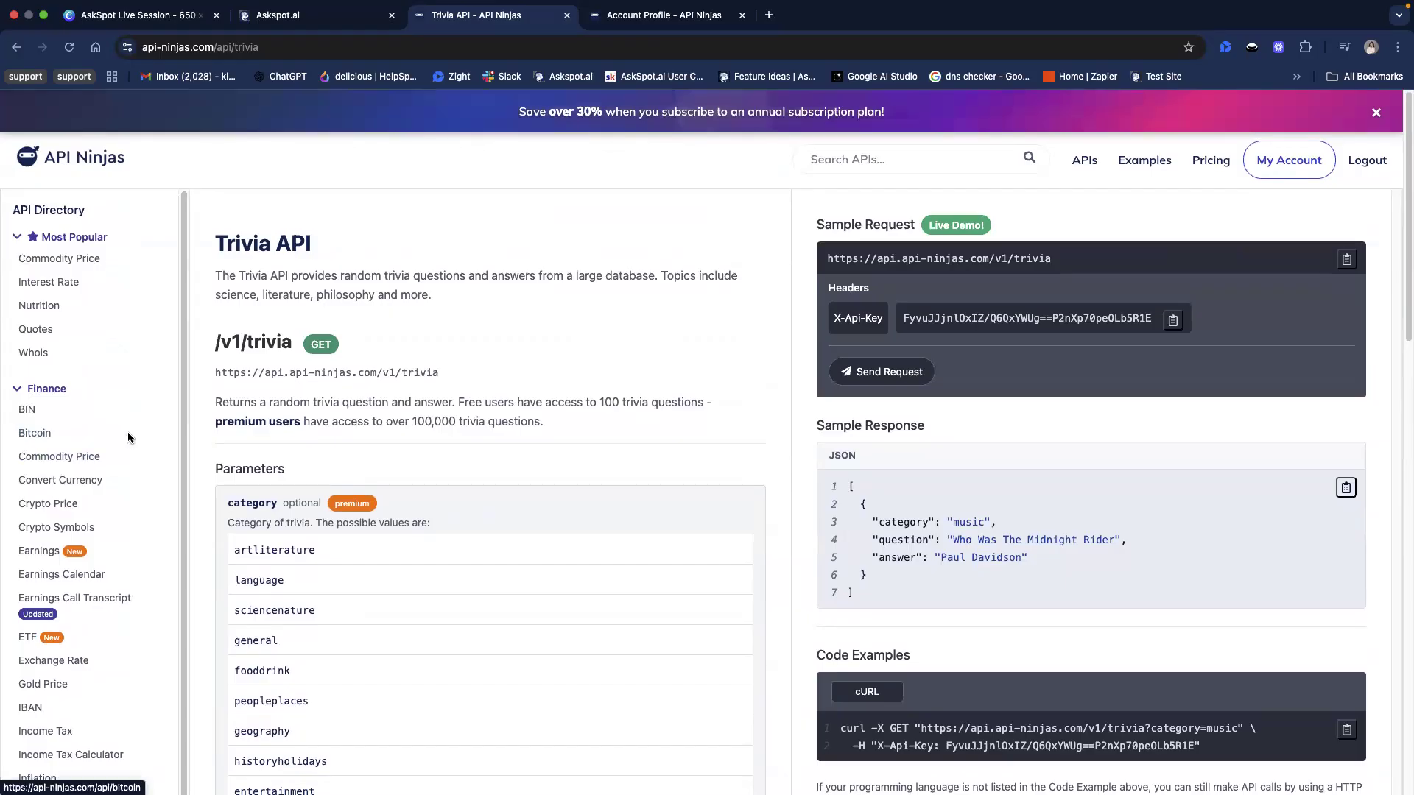
Browse the API directory's Most Popular and Finance listings for other available APIs
scroll(180, 488, "down", 2)
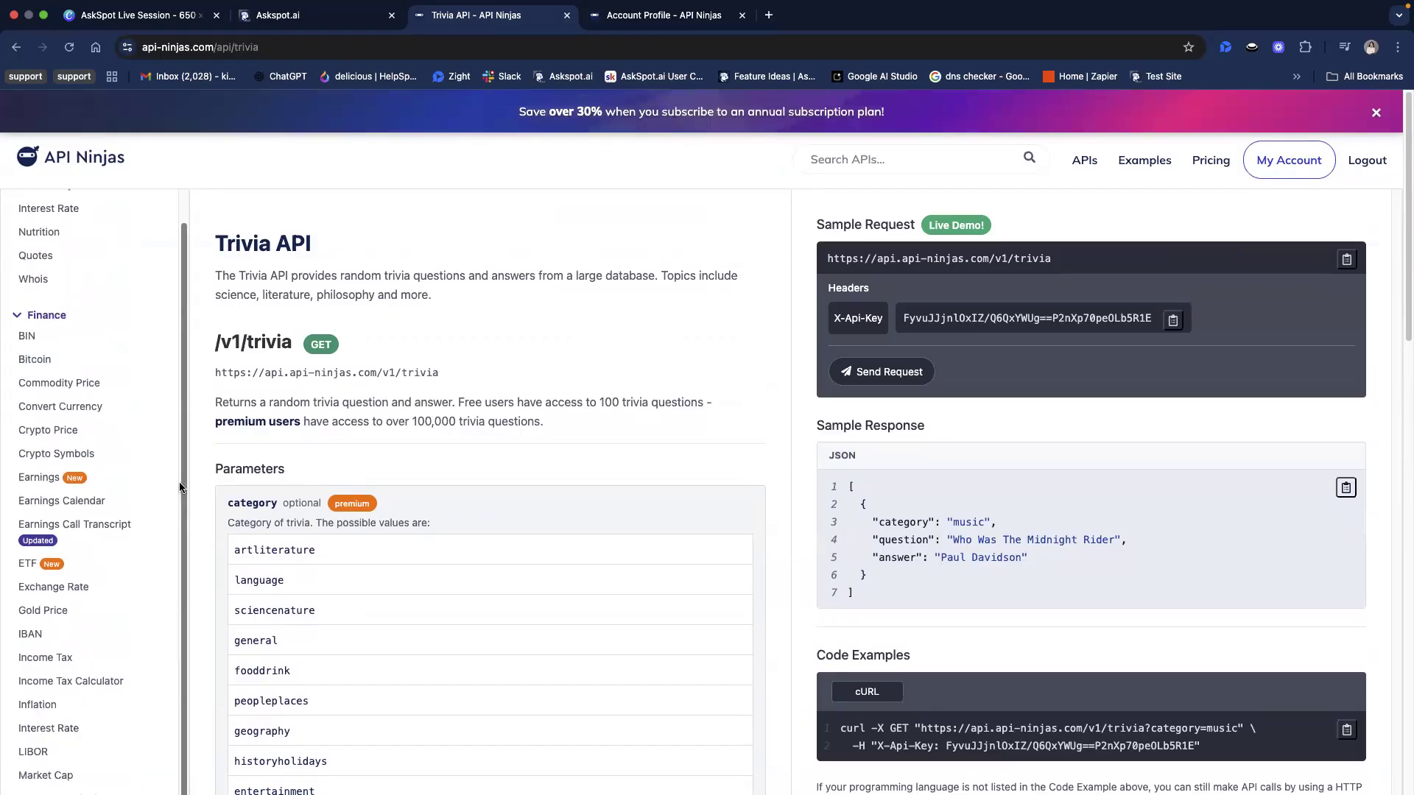
scroll(181, 488, "up", 2)
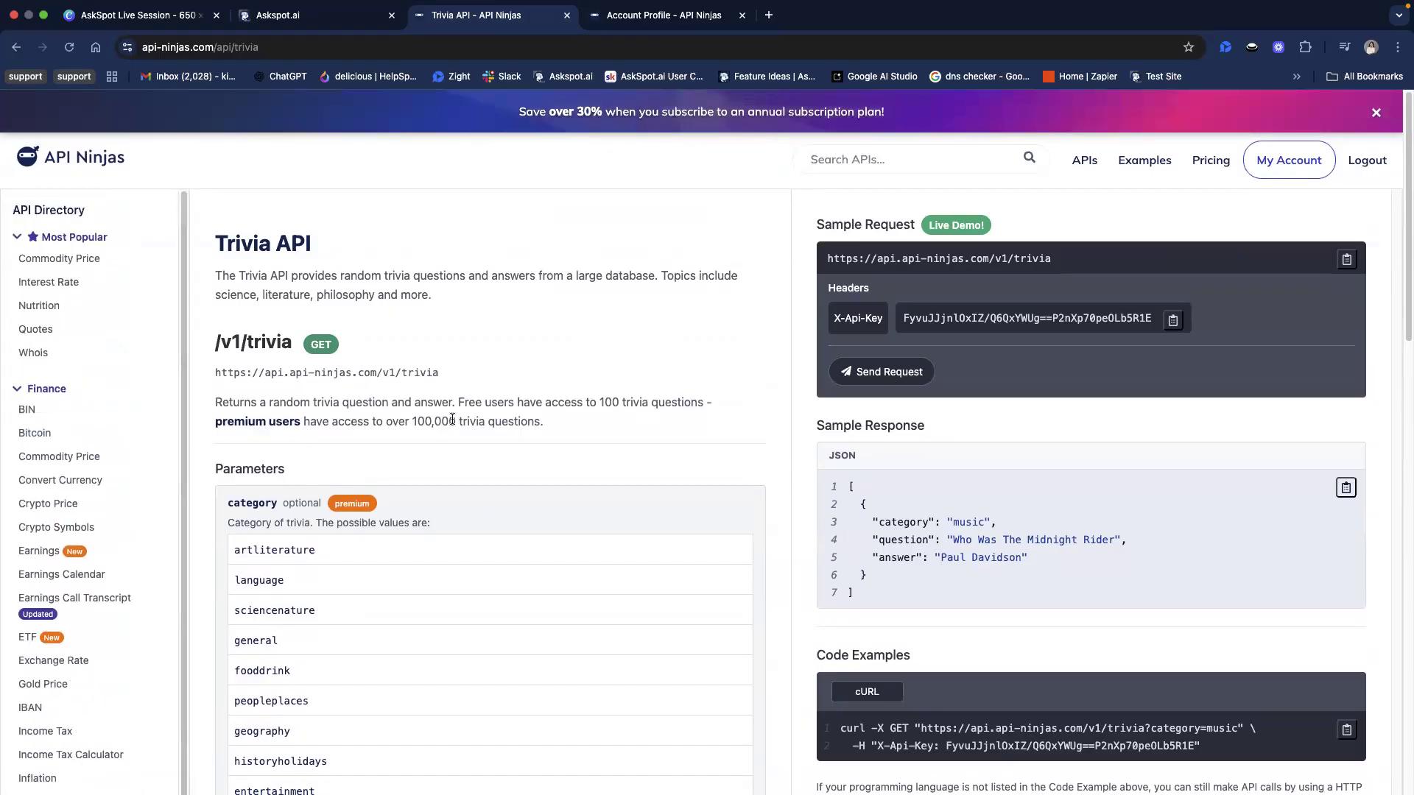
scroll(139, 467, "down", 3)
scroll(139, 467, "up", 3)
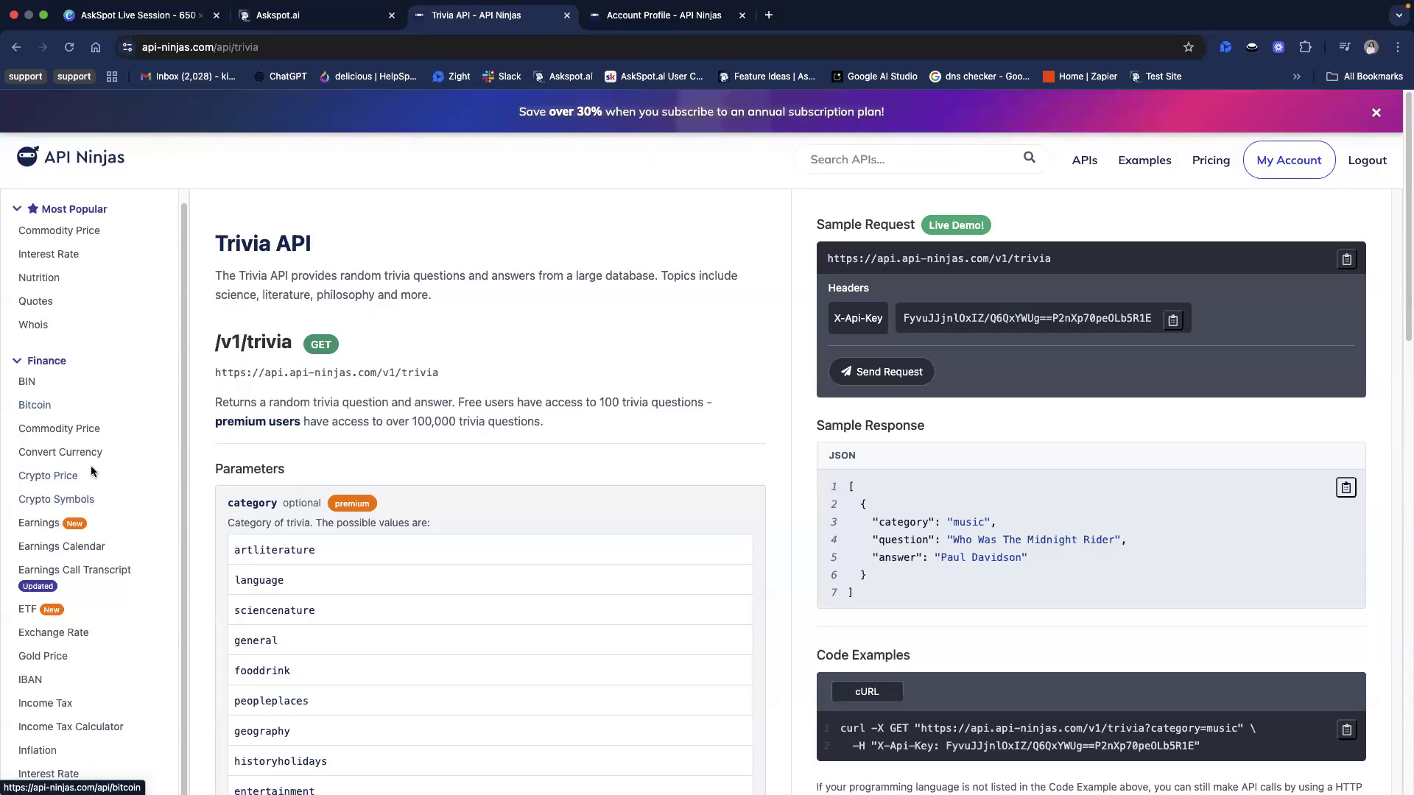
scroll(91, 466, "up", 1)
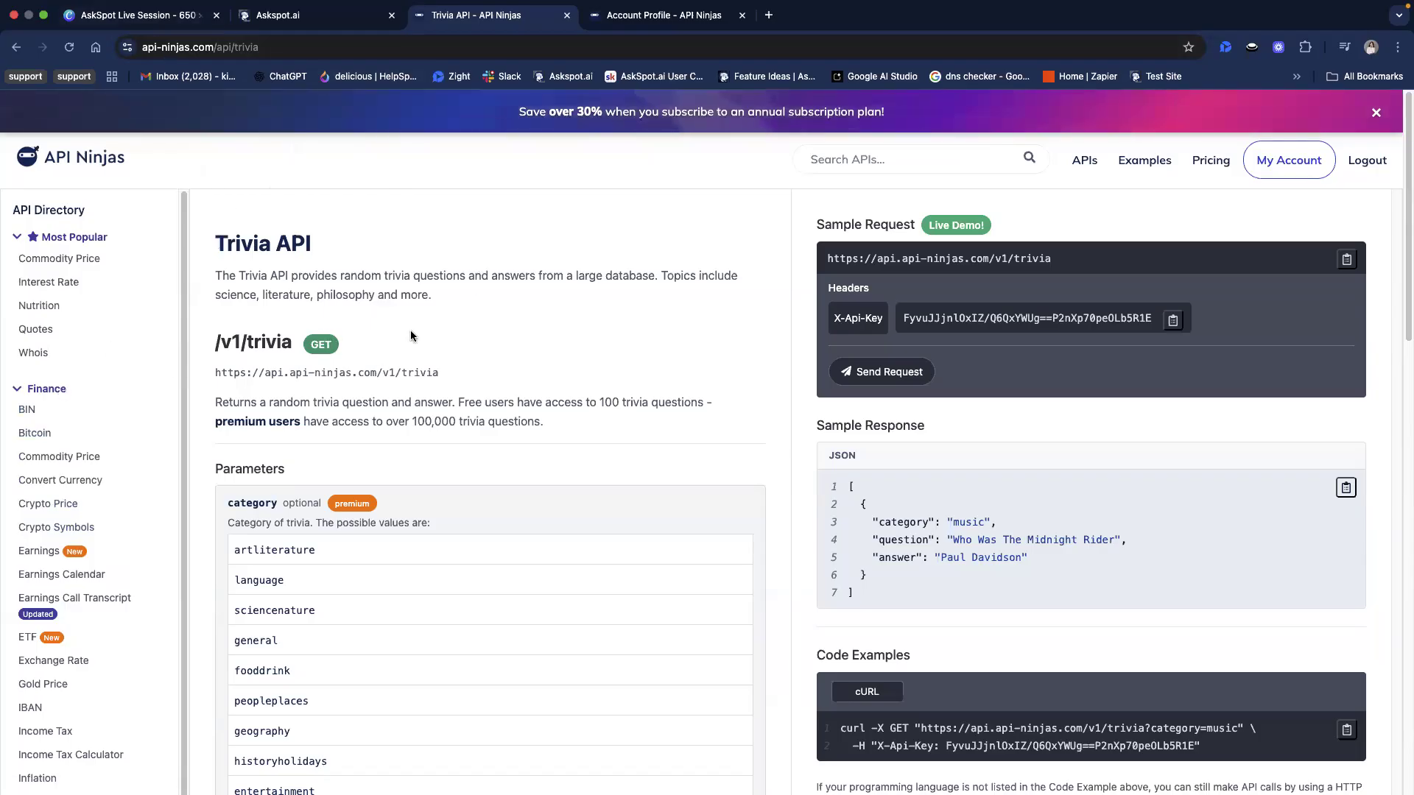
scroll(109, 392, "down", 3)
scroll(109, 393, "down", 3)
scroll(109, 393, "up", 6)
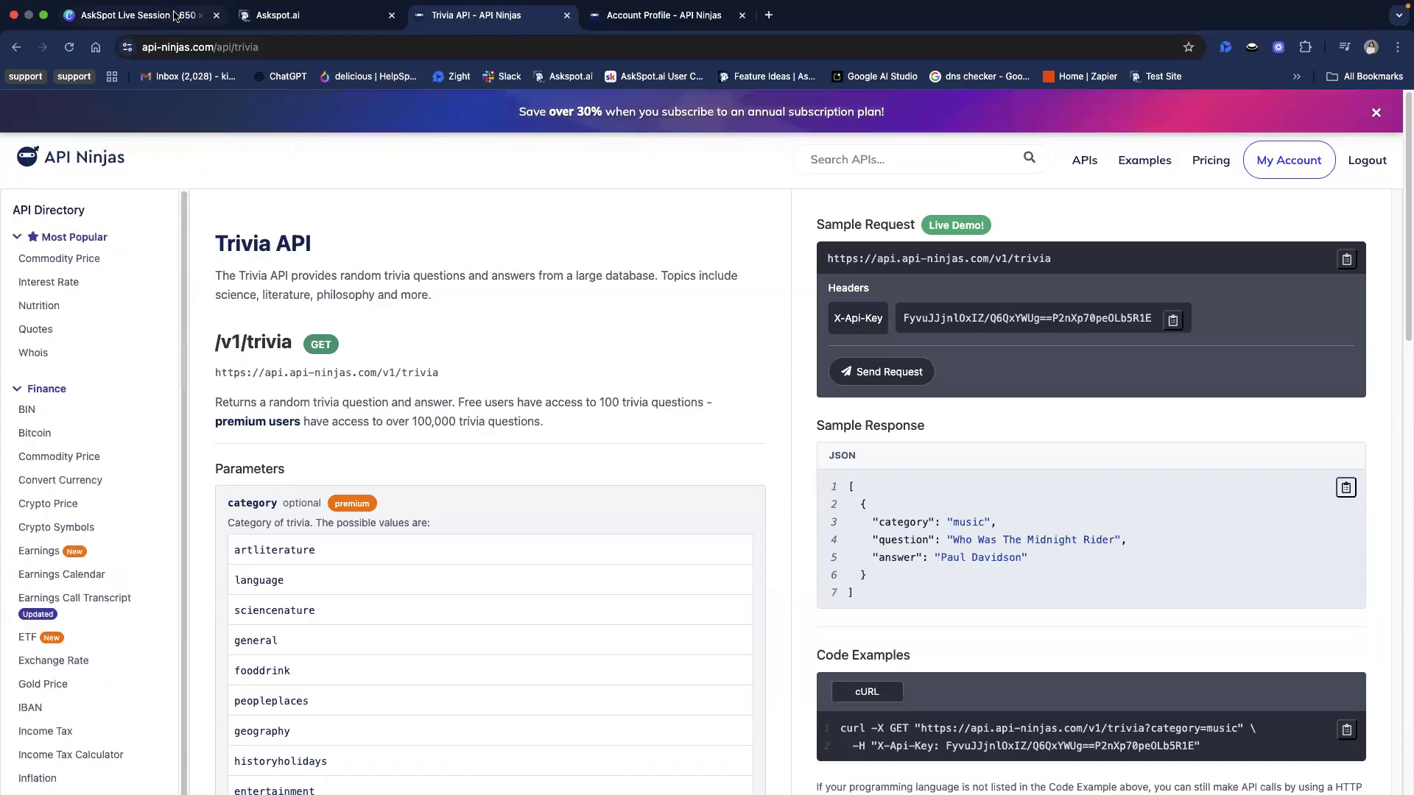
Switch to the AskSpot Live Session design in Canva and present its welcome slide in full screen
key("super+1")
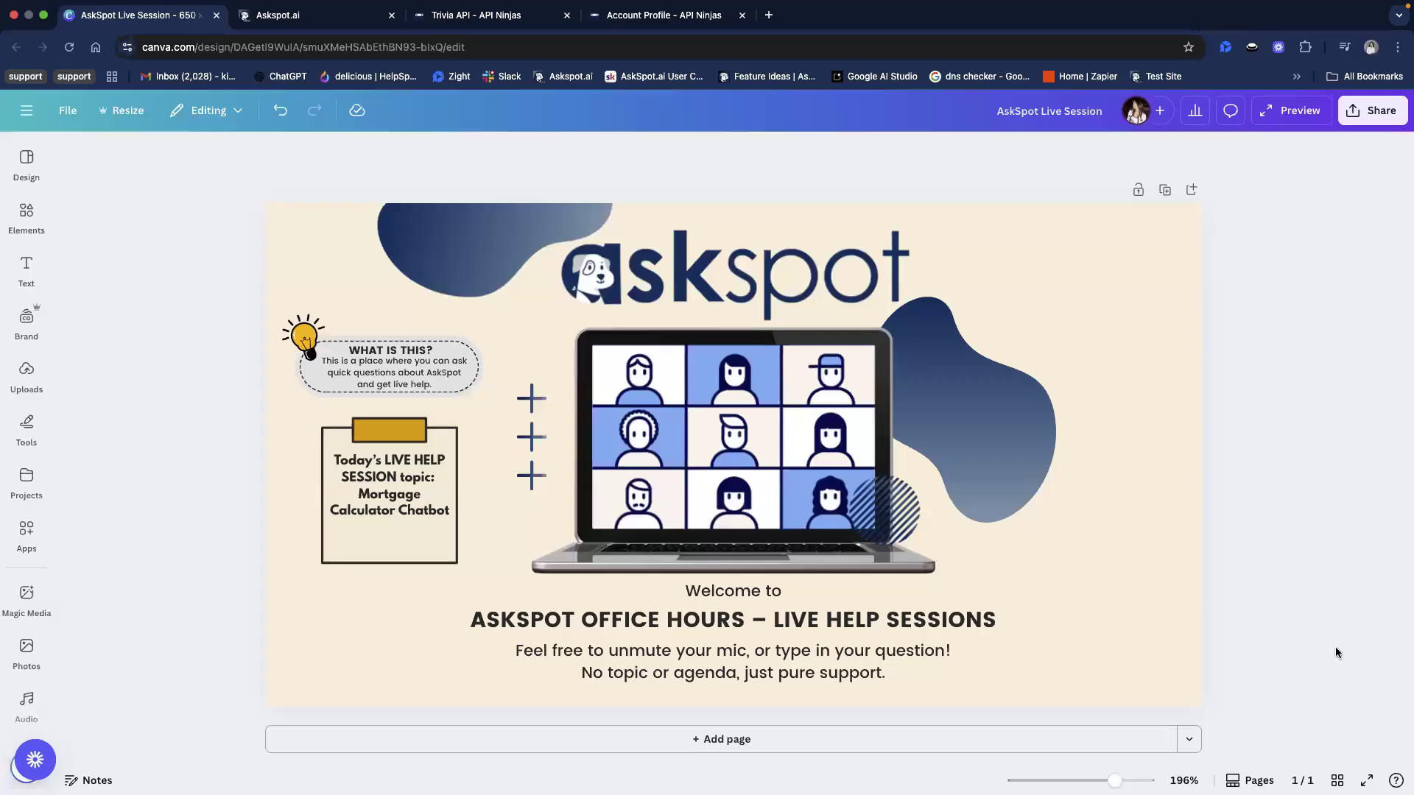
left_click(1366, 781)
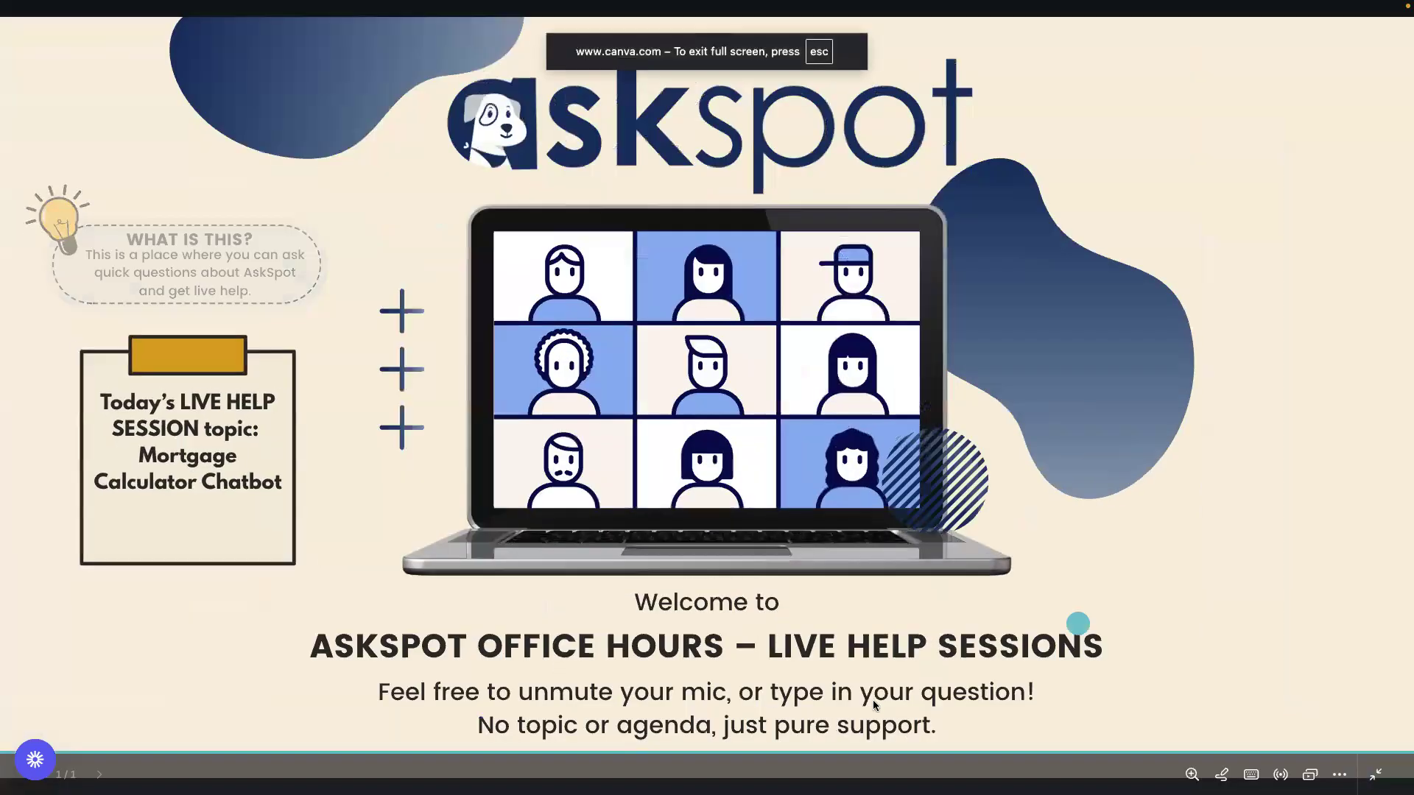